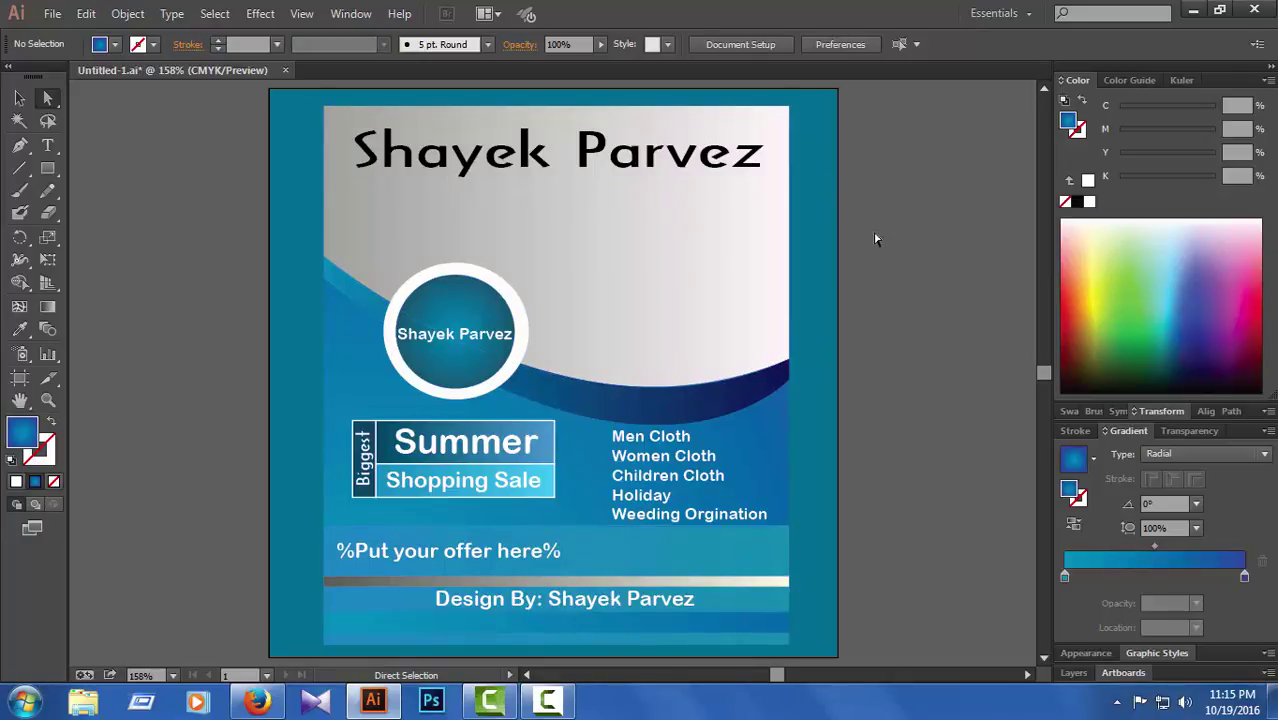
# - Create a new portrait 5.33 × 5.33 in document, Untitled-2, via File > New
pyautogui.click(53, 17)
pyautogui.click(91, 39)
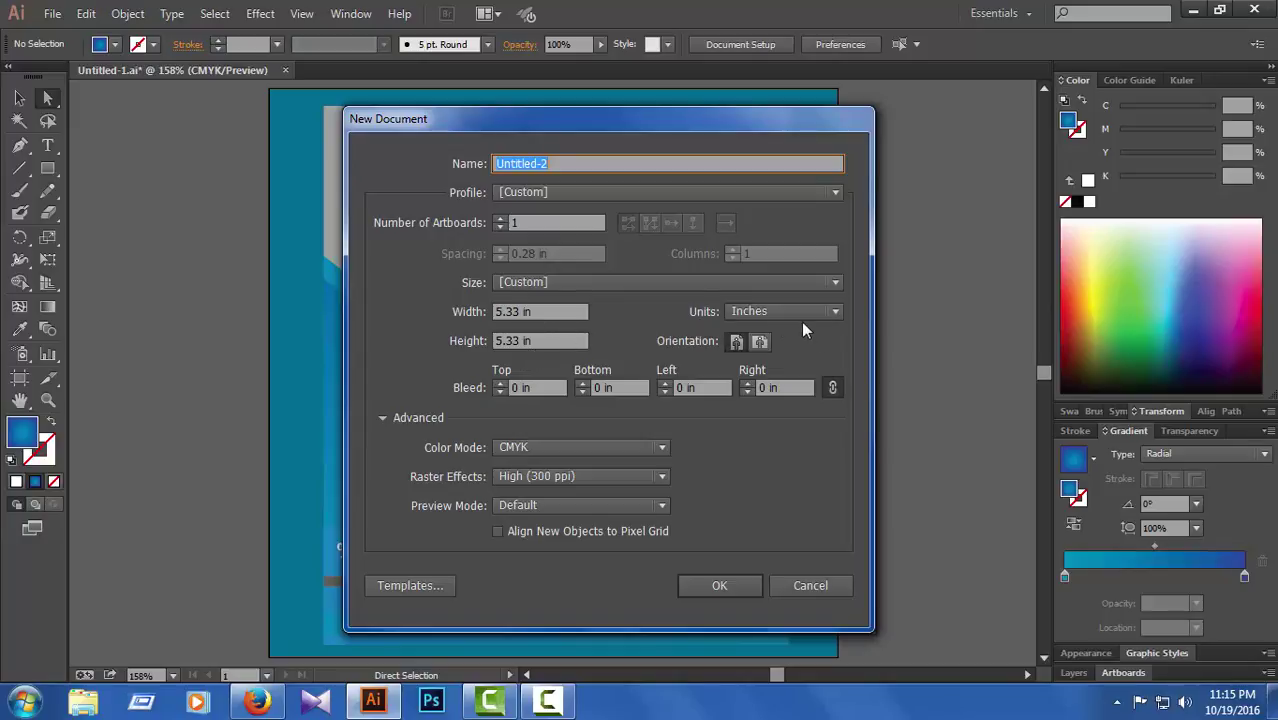
pyautogui.click(735, 343)
pyautogui.click(716, 591)
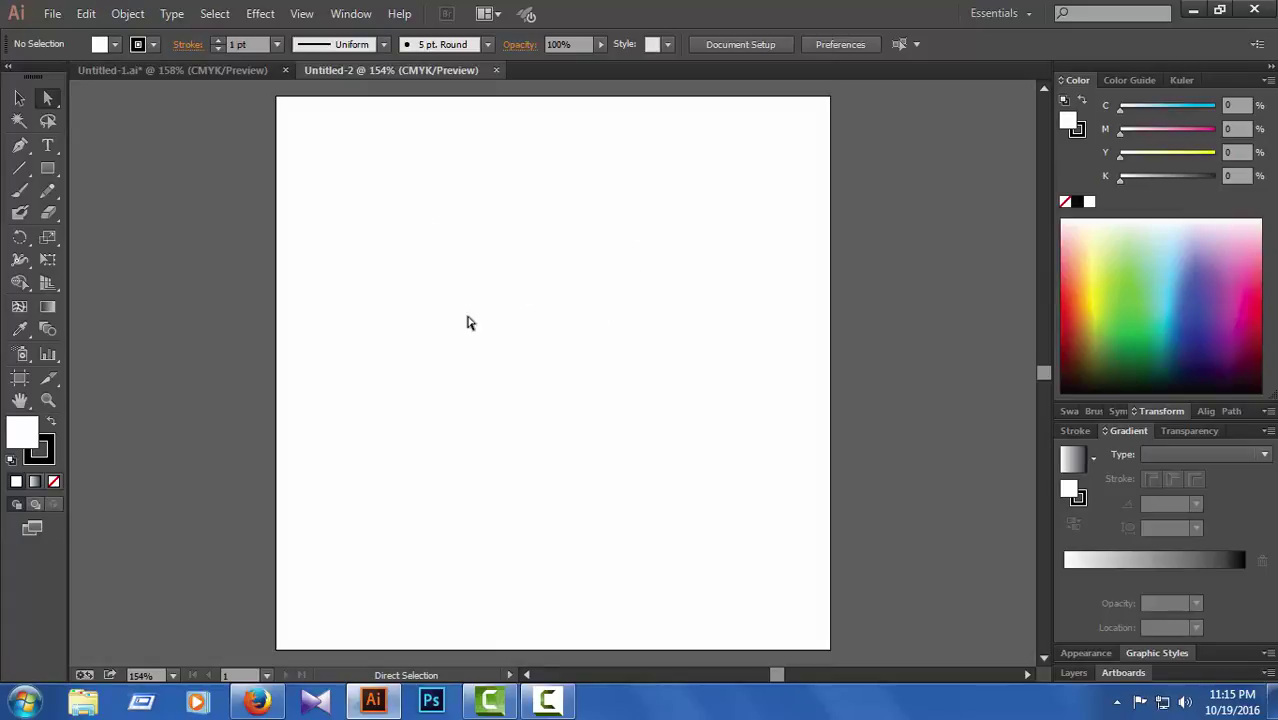
# - Draw a rectangle covering the whole artboard and fill it light cyan
pyautogui.click(48, 170)
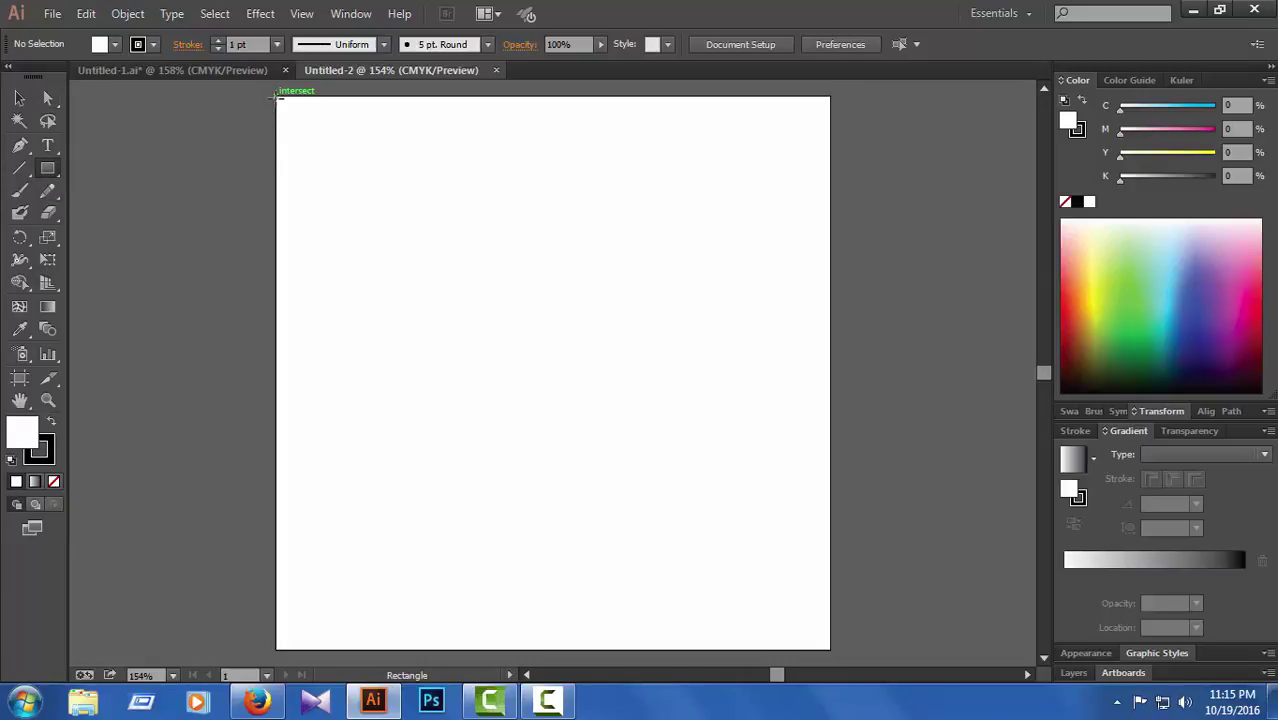
pyautogui.moveTo(276, 94); pyautogui.dragTo(828, 648)
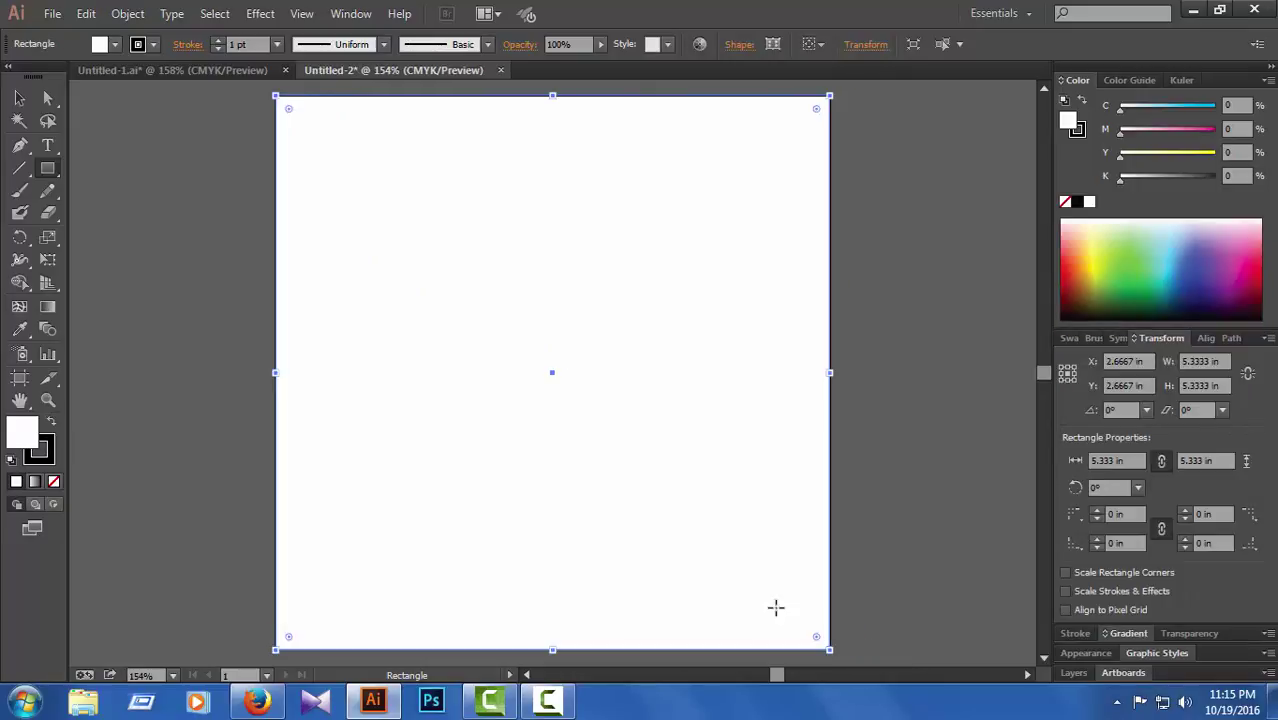
pyautogui.click(1165, 252)
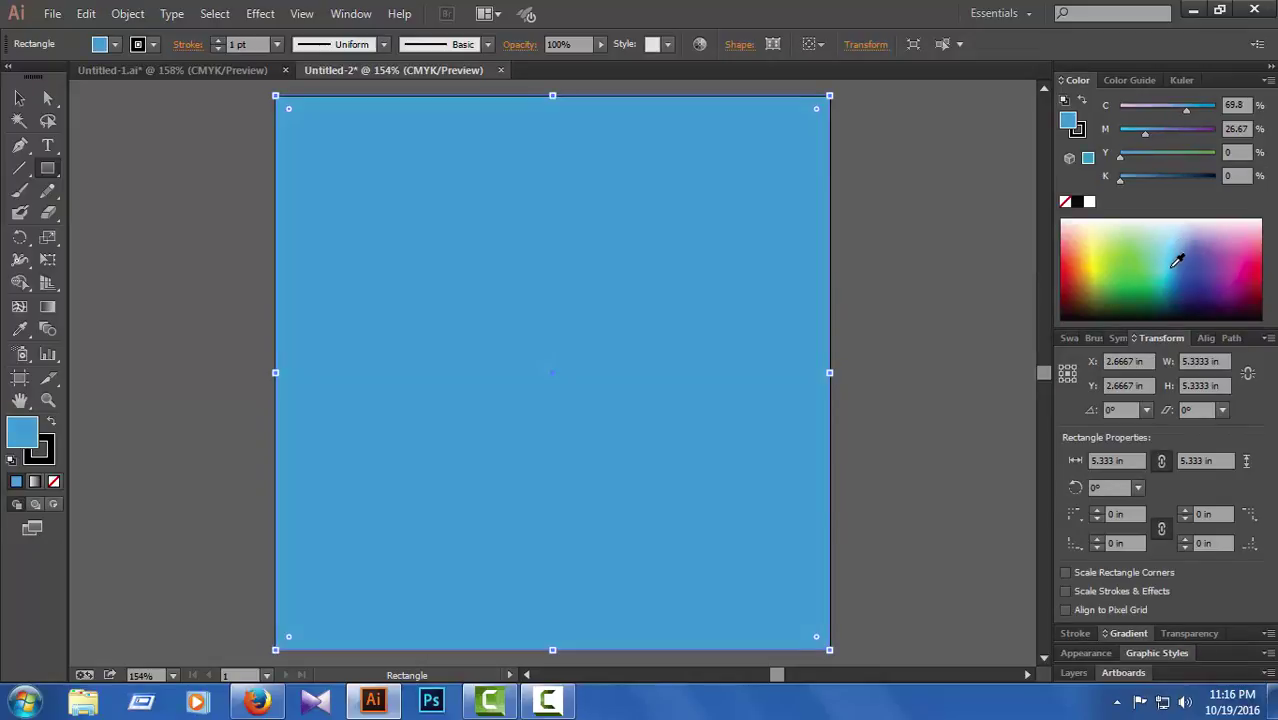
pyautogui.click(1174, 252)
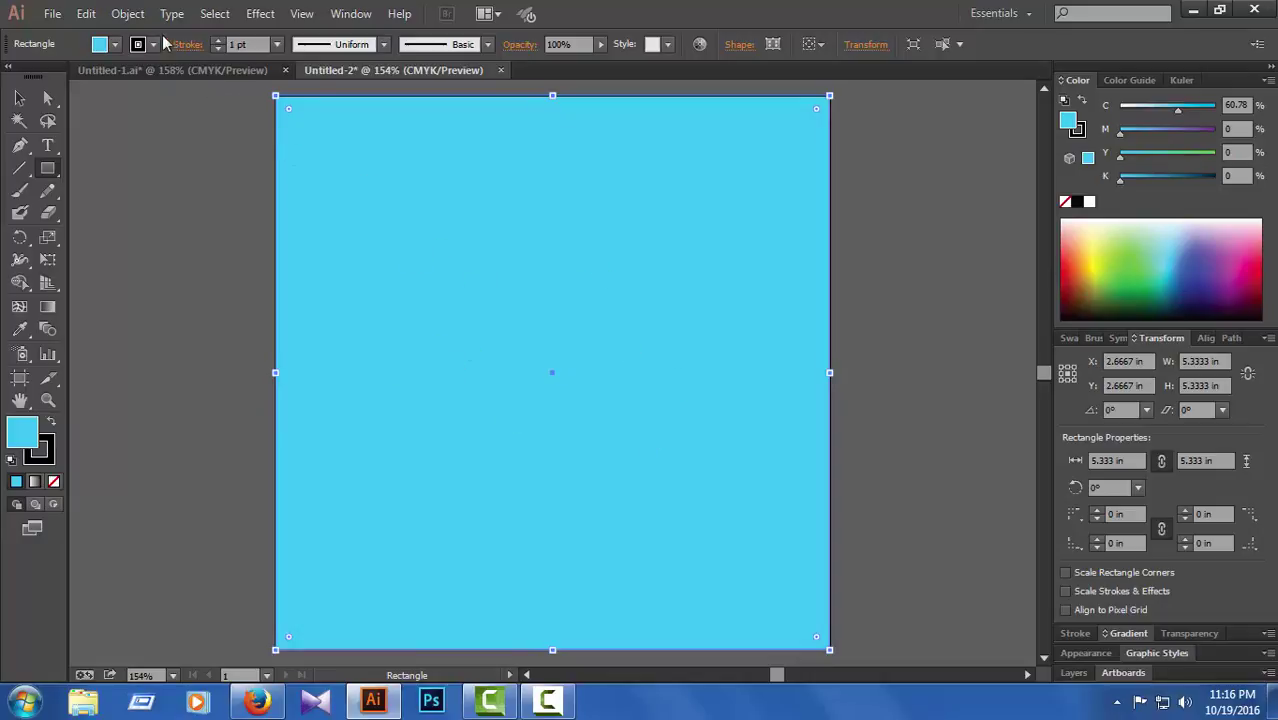
# - Lock the background rectangle and bring up the finished Untitled-1 flyer for reference
pyautogui.click(122, 20)
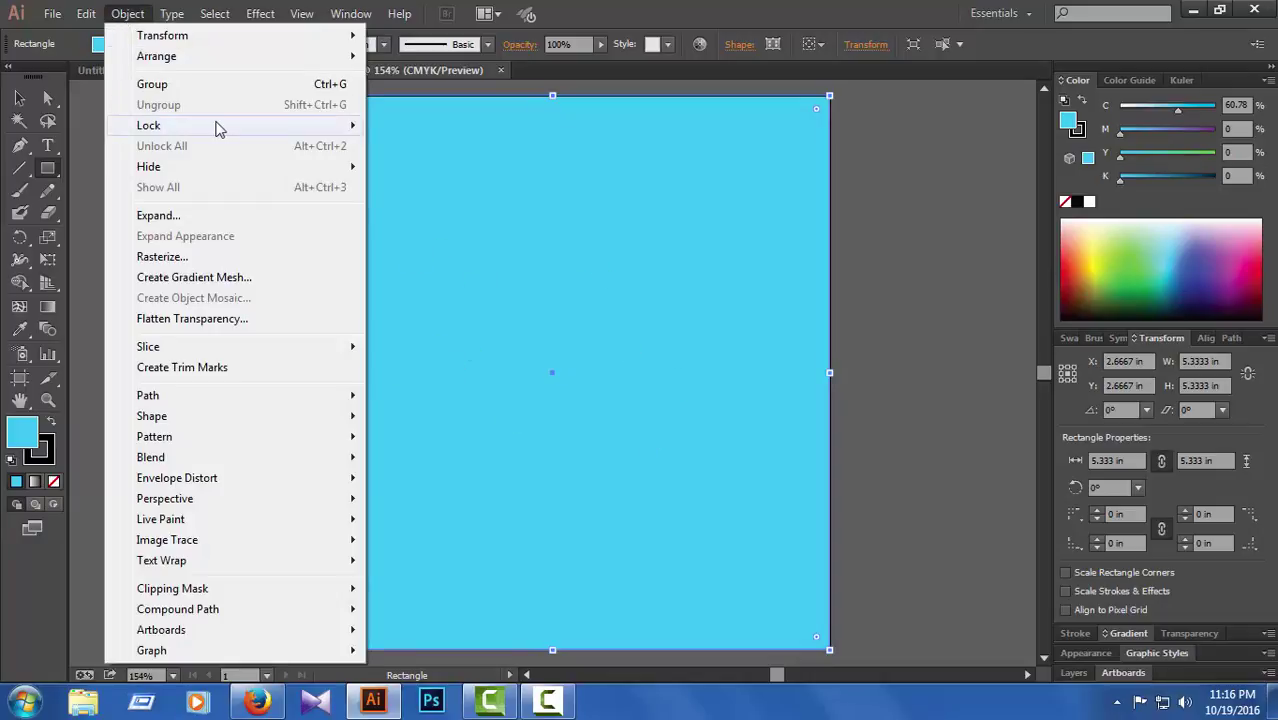
pyautogui.moveTo(225, 127)
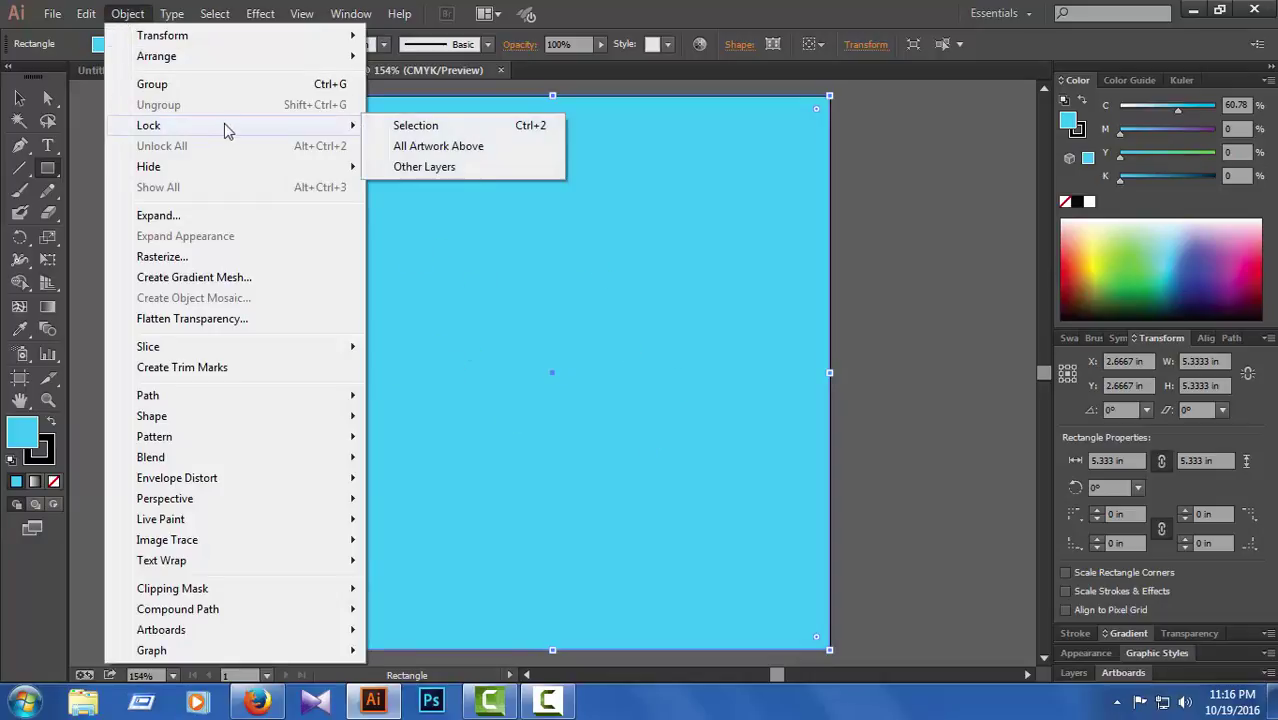
pyautogui.click(415, 127)
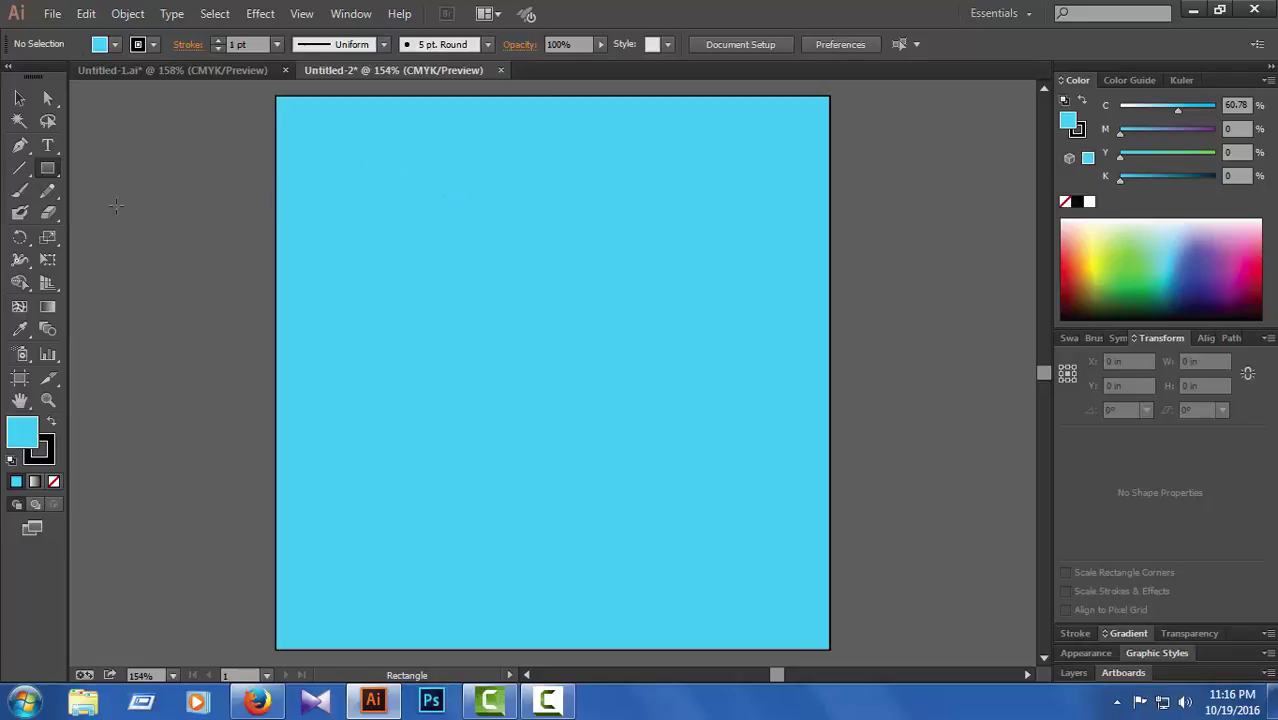
pyautogui.click(116, 71)
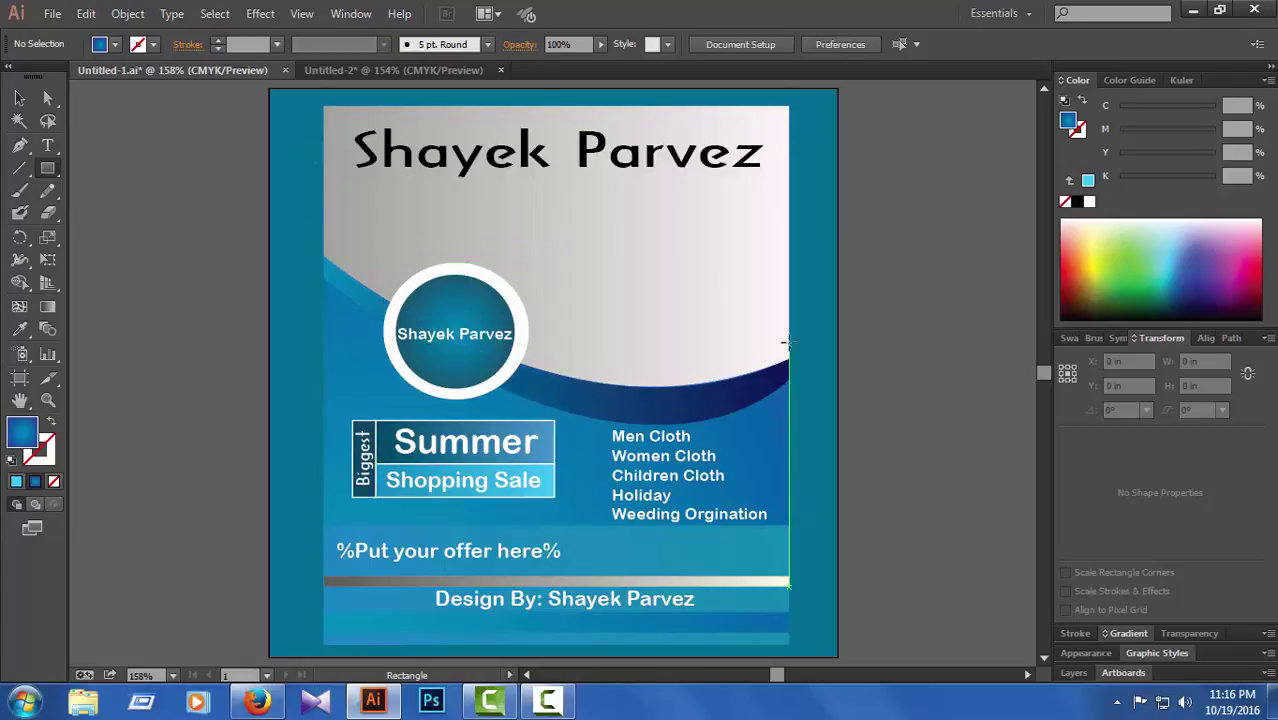
# - Draw an inset rectangle about 4.26 × 4.75 in inside the background, then deselect it
pyautogui.click(325, 70)
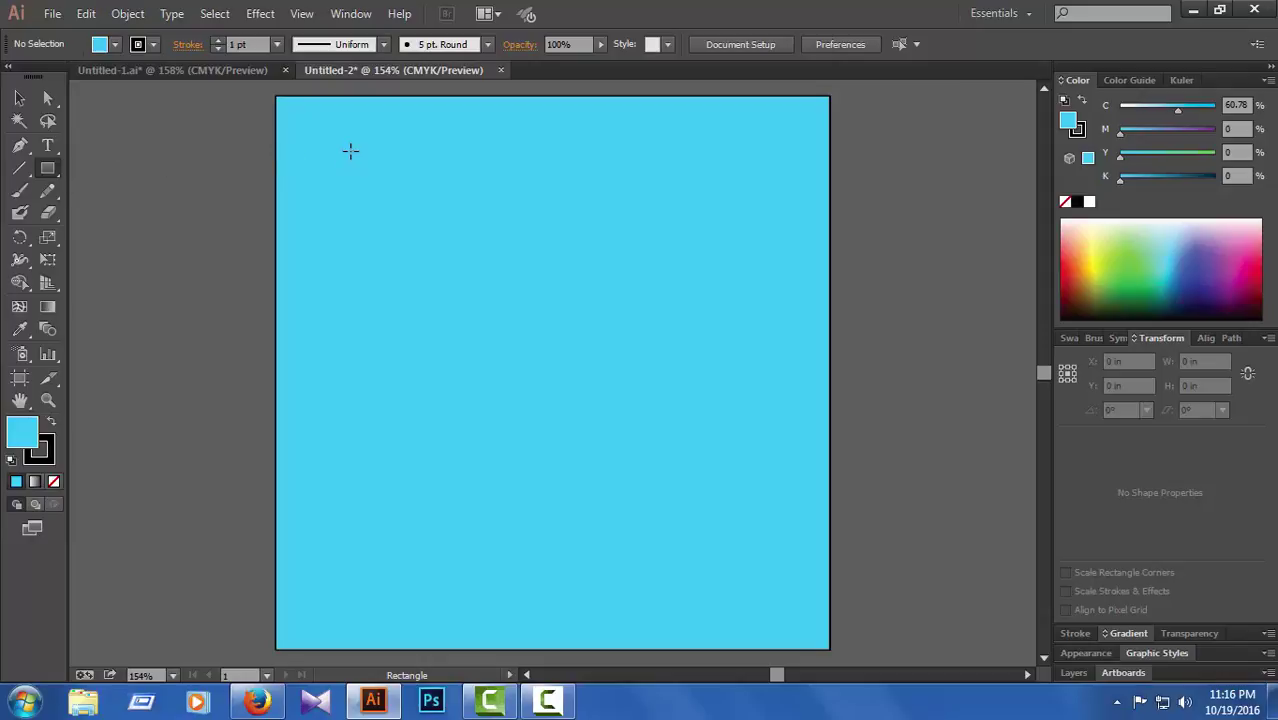
pyautogui.moveTo(333, 128); pyautogui.dragTo(778, 622)
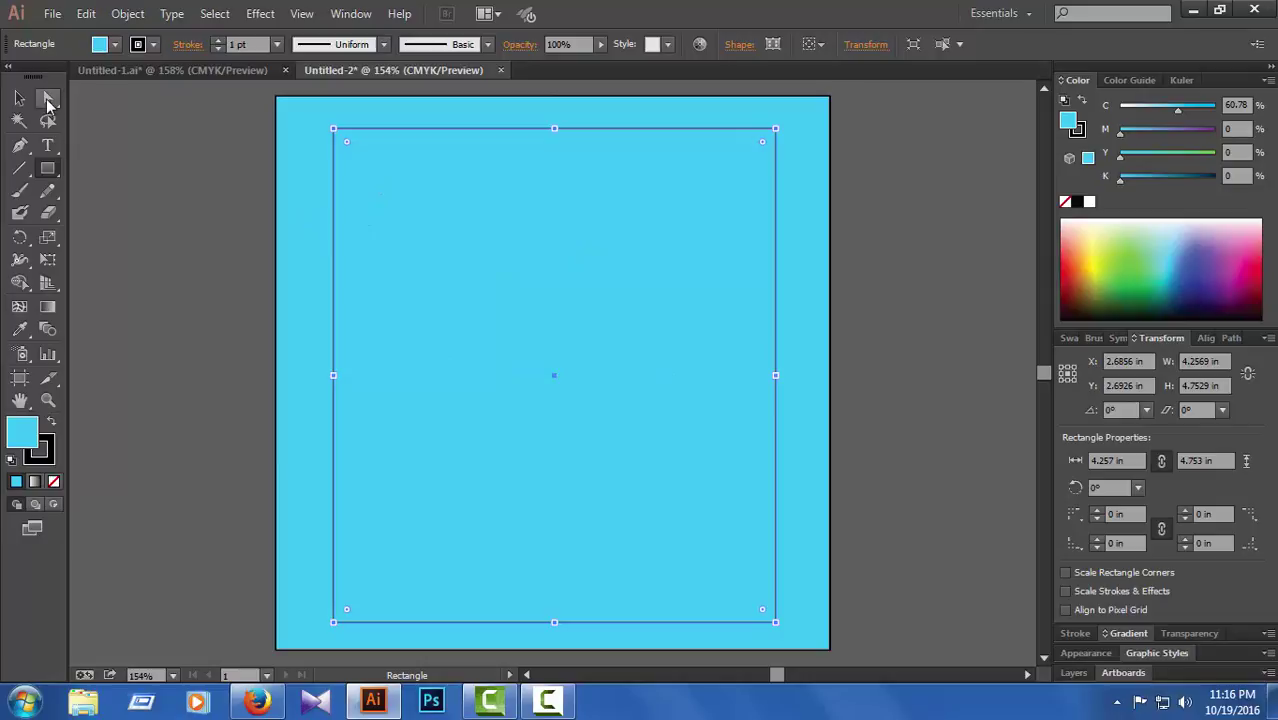
pyautogui.click(48, 100)
pyautogui.click(171, 232)
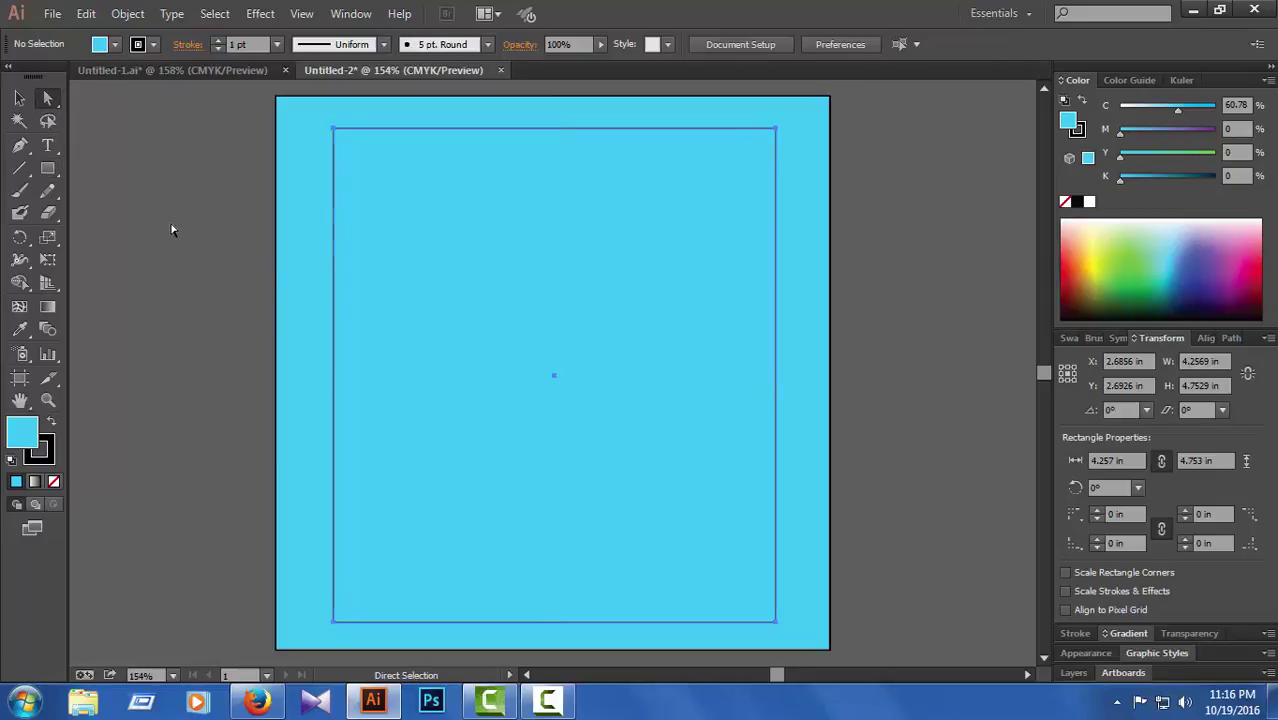
# - Check the finished flyer for reference and return to the new document
pyautogui.click(166, 71)
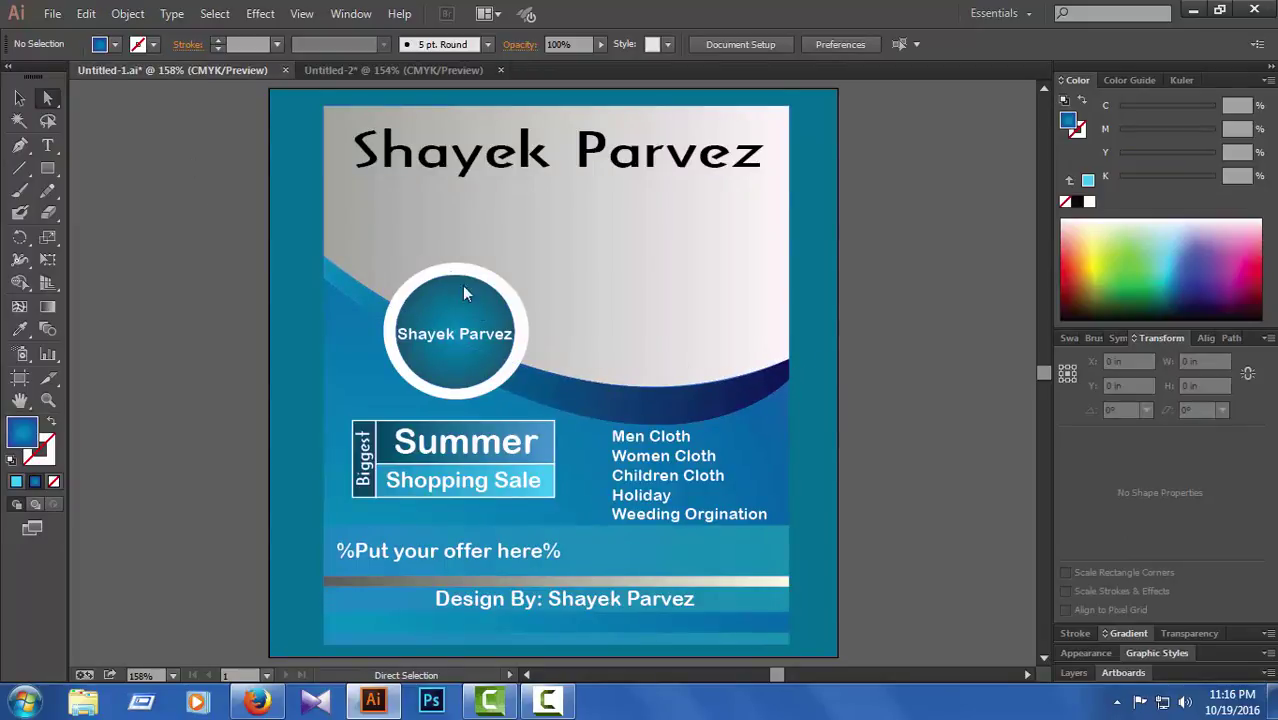
pyautogui.click(350, 70)
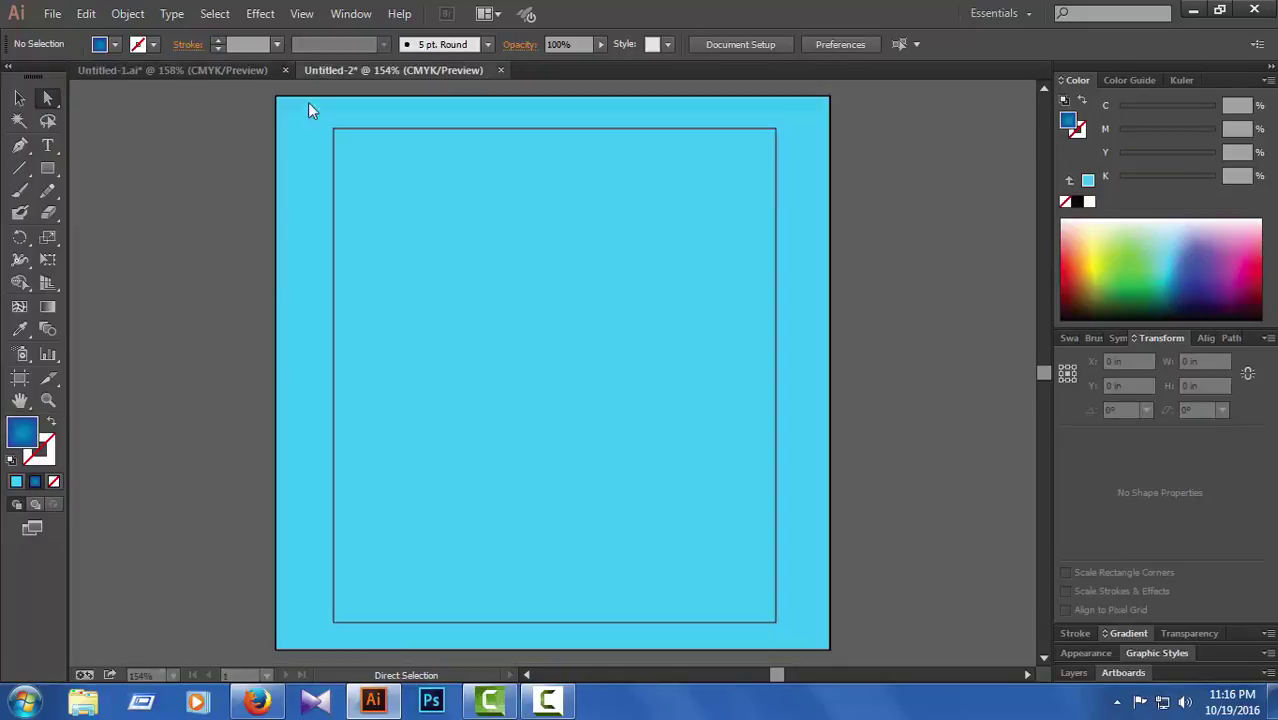
pyautogui.click(19, 168)
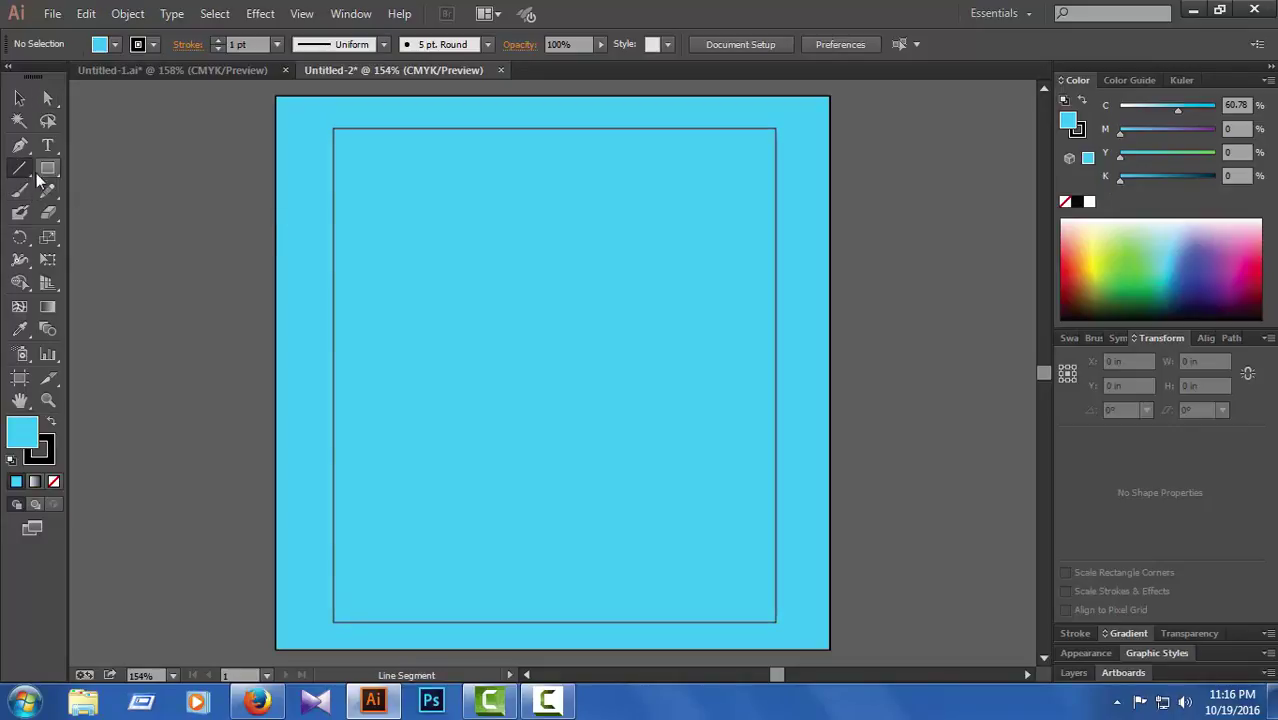
pyautogui.click(19, 145)
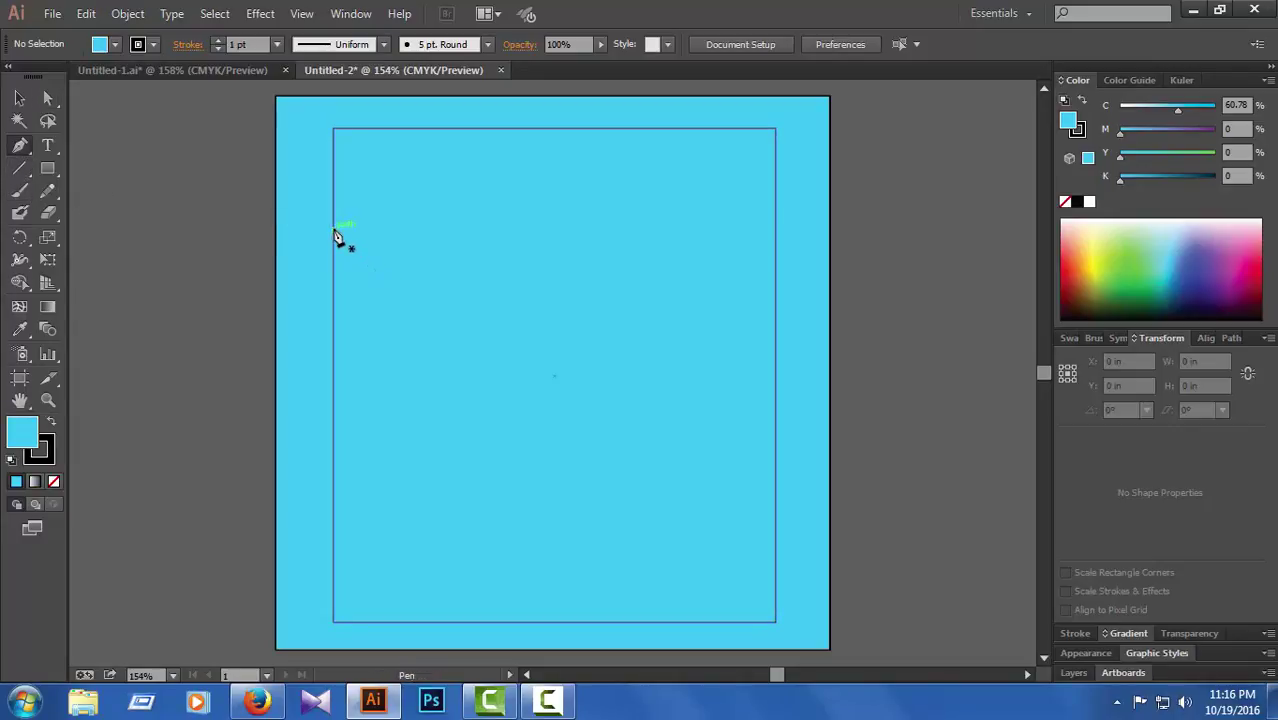
# - Start the header path at the inner rectangle's left edge, curving down to the right edge
pyautogui.click(182, 73)
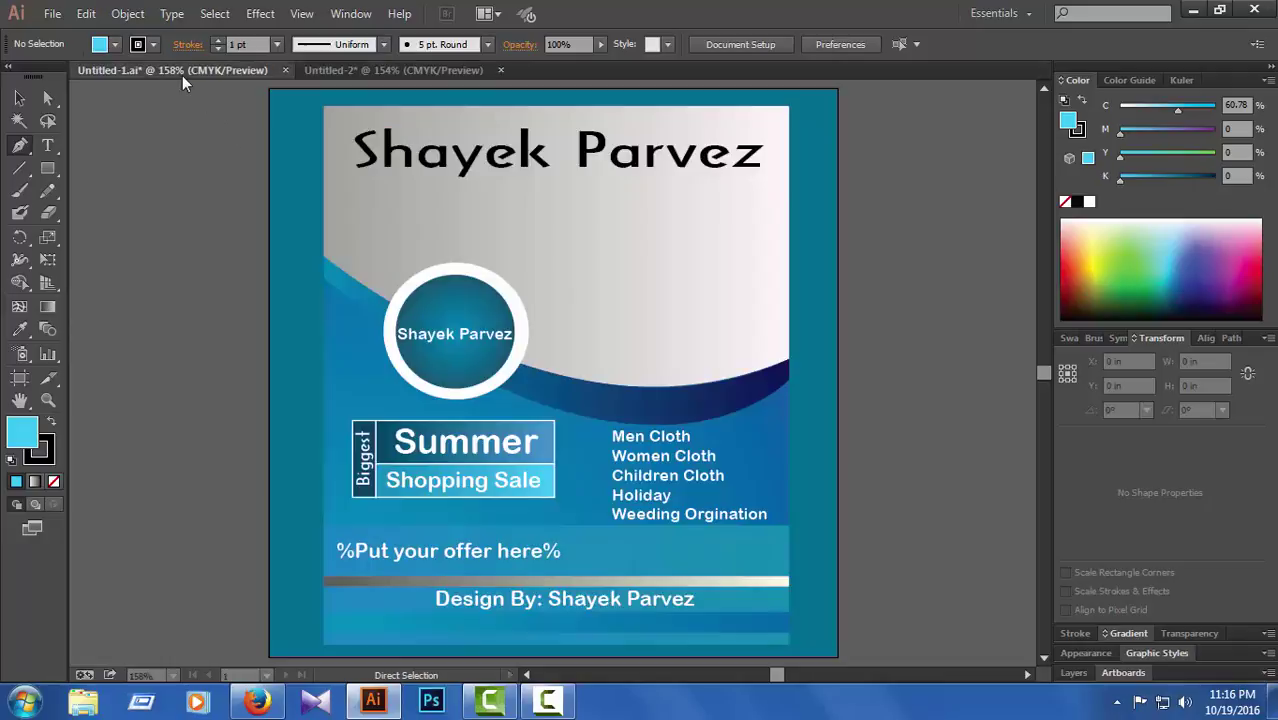
pyautogui.click(405, 71)
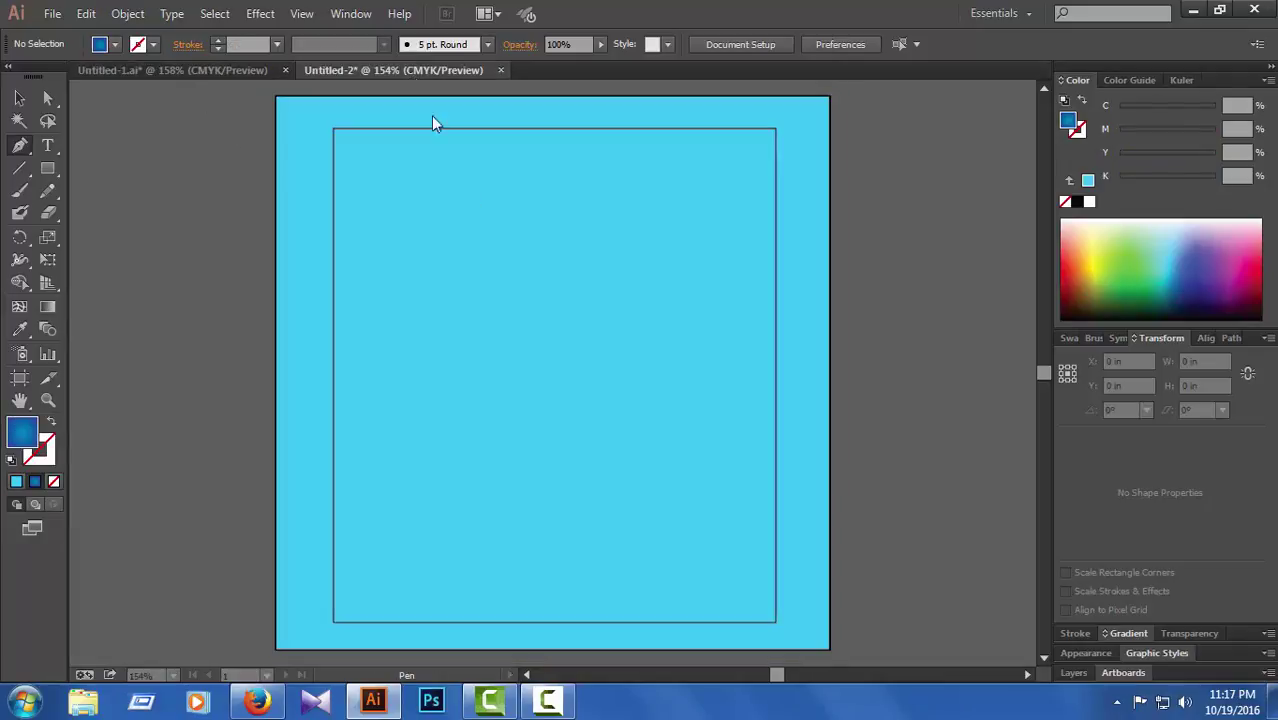
pyautogui.click(333, 266)
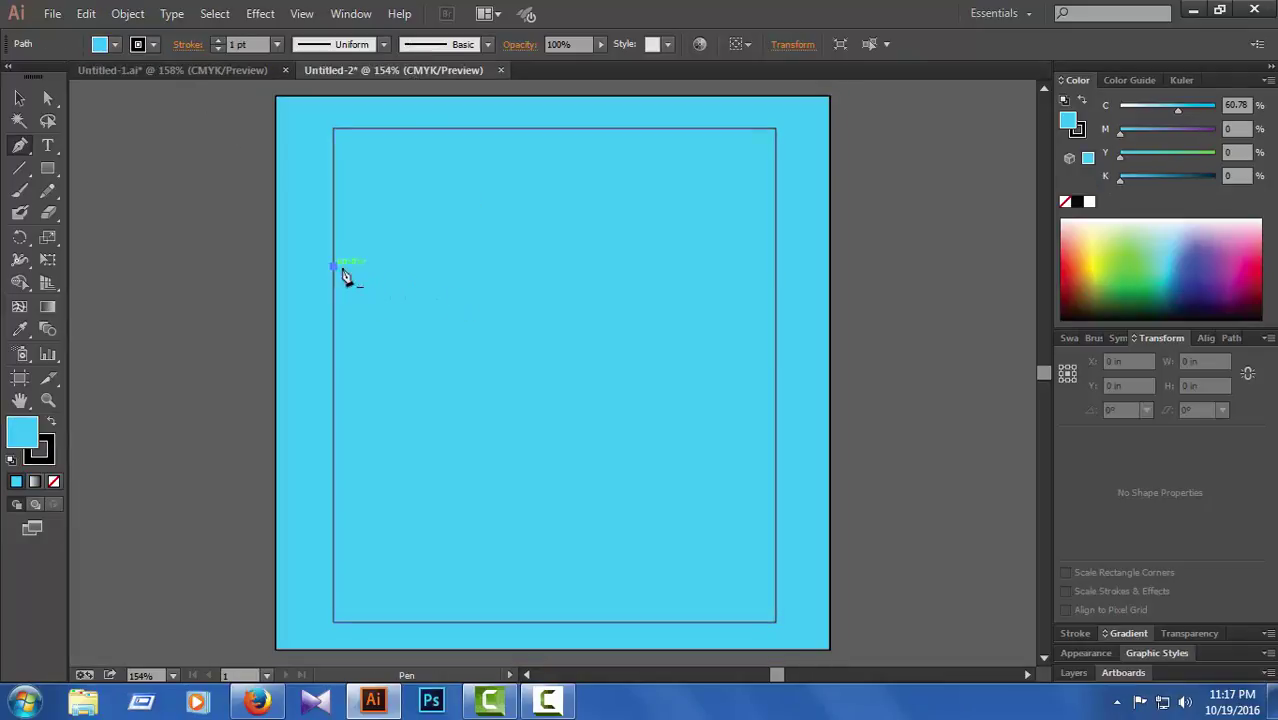
pyautogui.click(777, 346)
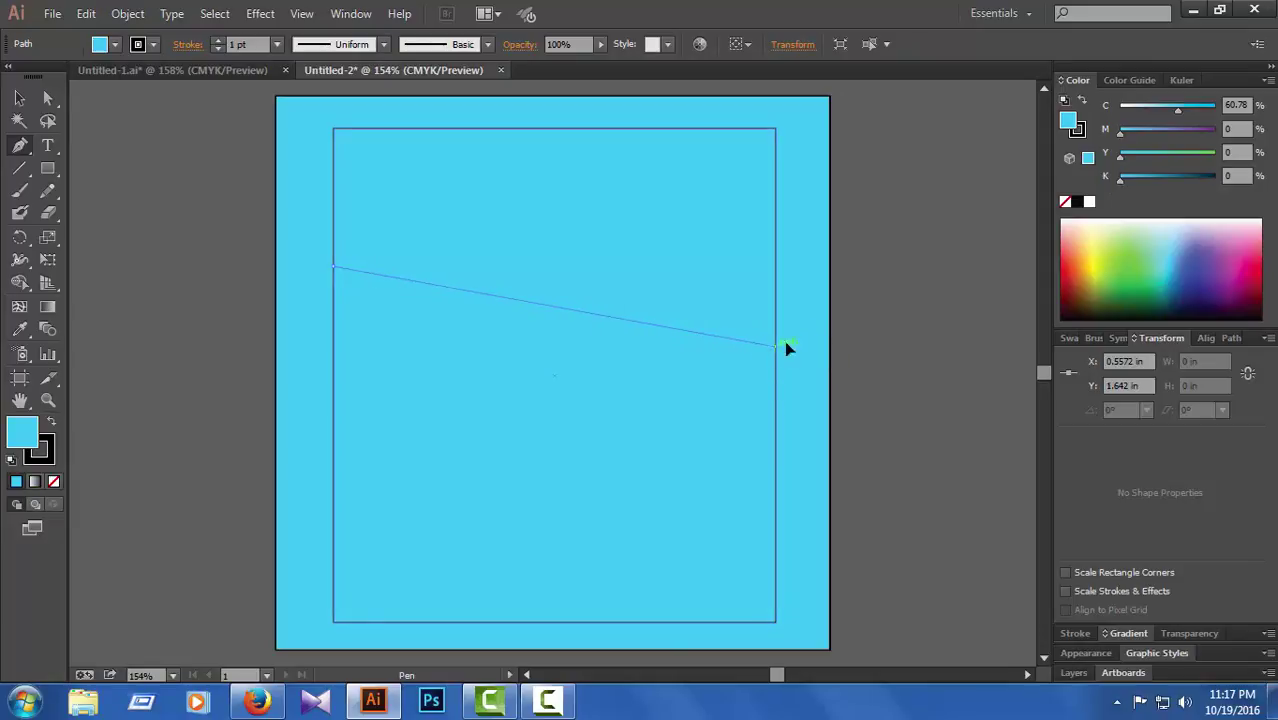
pyautogui.moveTo(784, 347); pyautogui.dragTo(956, 233)
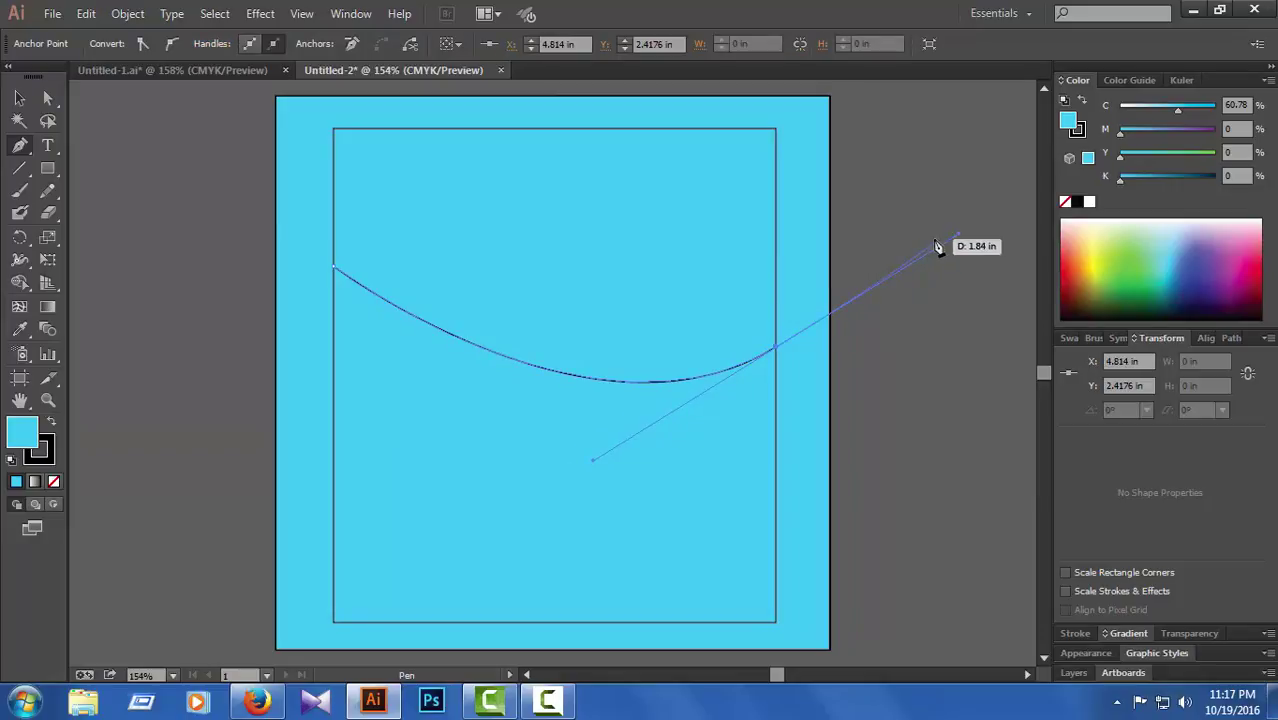
pyautogui.click(779, 351)
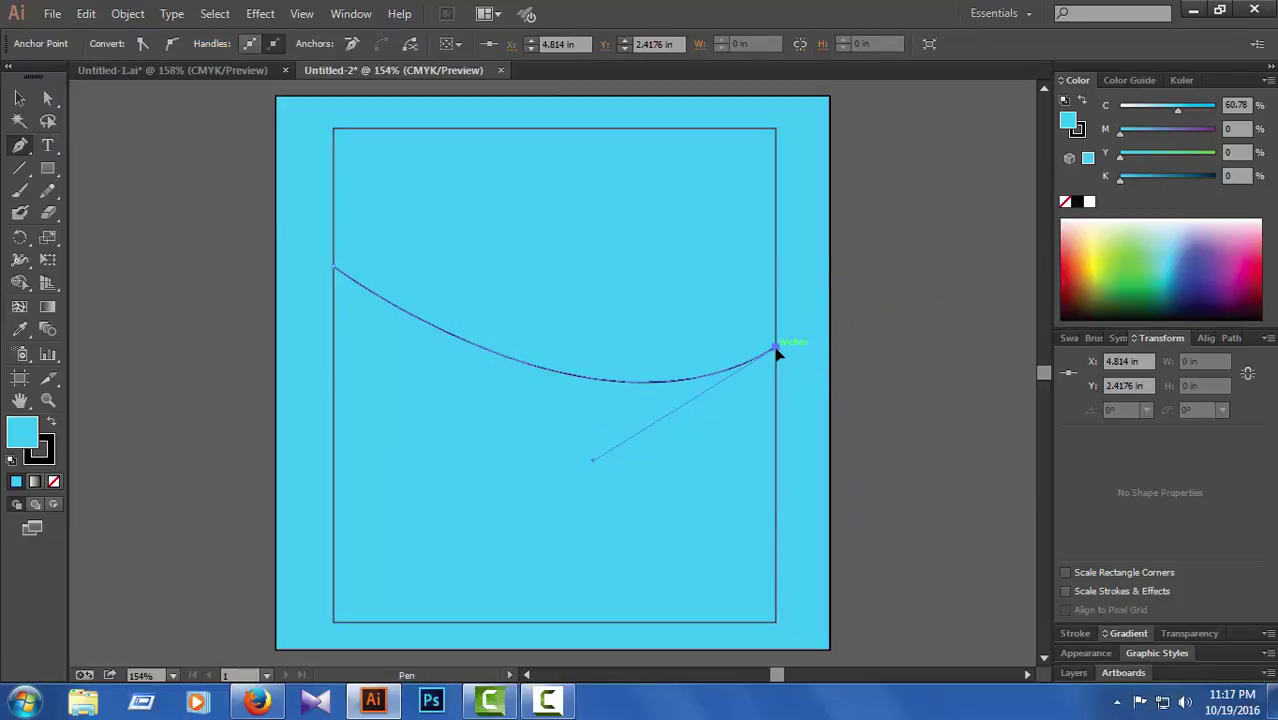
# - Close the header through the top-right and top-left corners, then select the shape
pyautogui.click(773, 130)
pyautogui.click(334, 130)
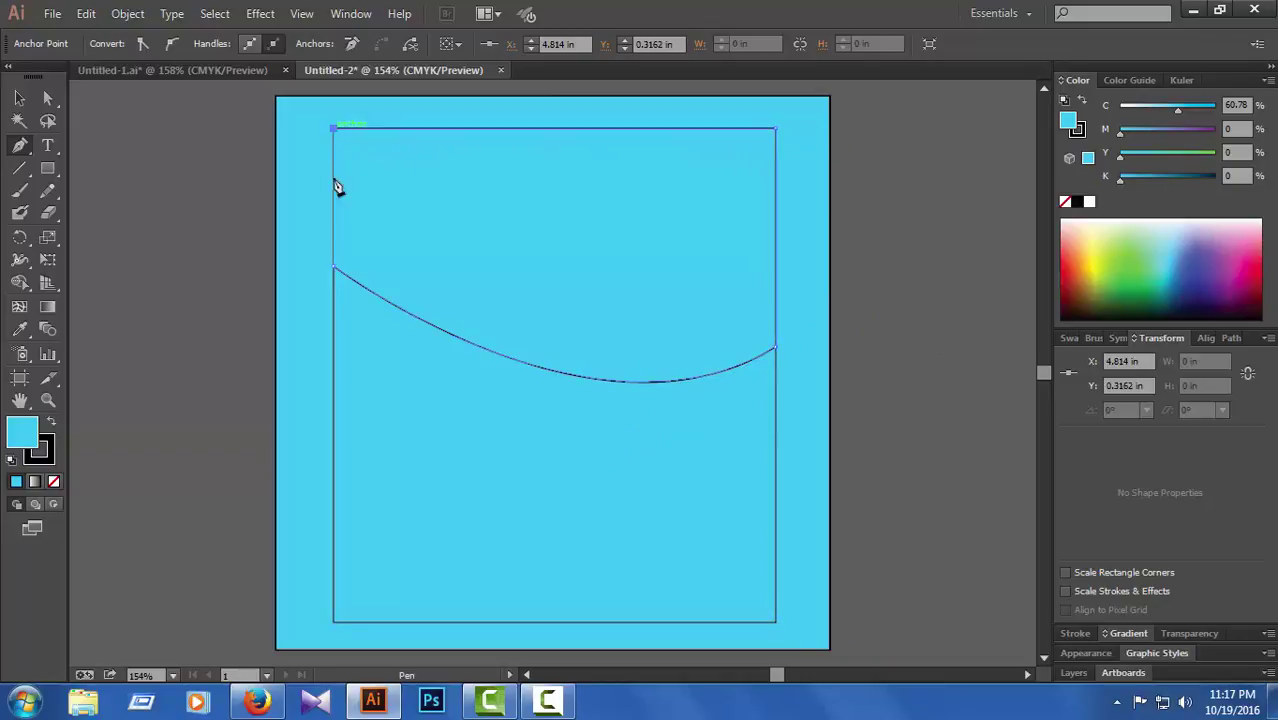
pyautogui.click(335, 272)
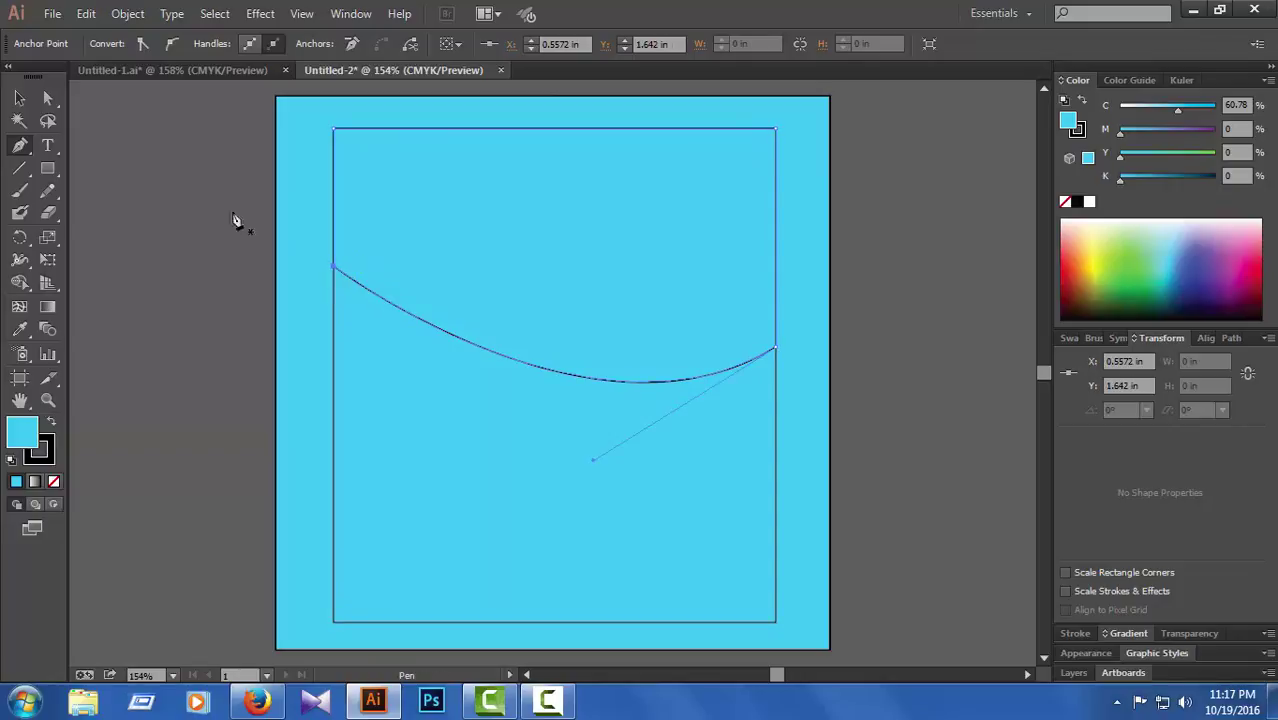
pyautogui.click(47, 97)
pyautogui.click(910, 280)
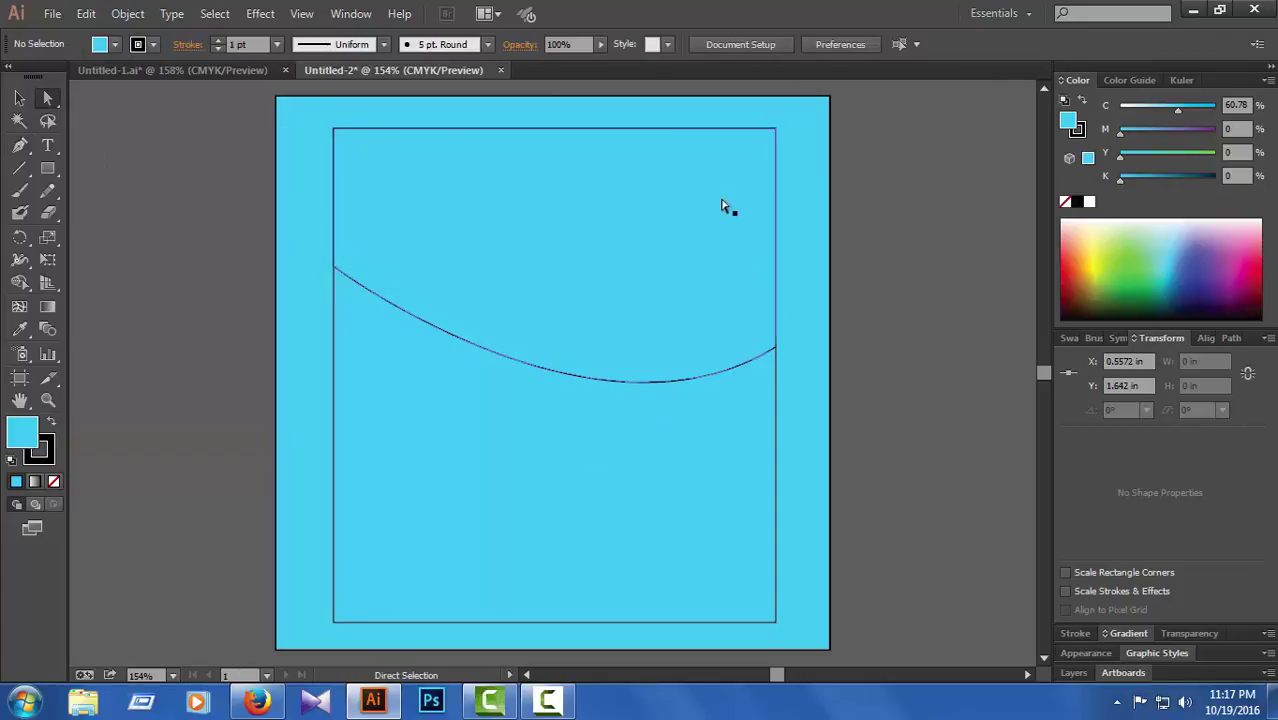
pyautogui.click(448, 137)
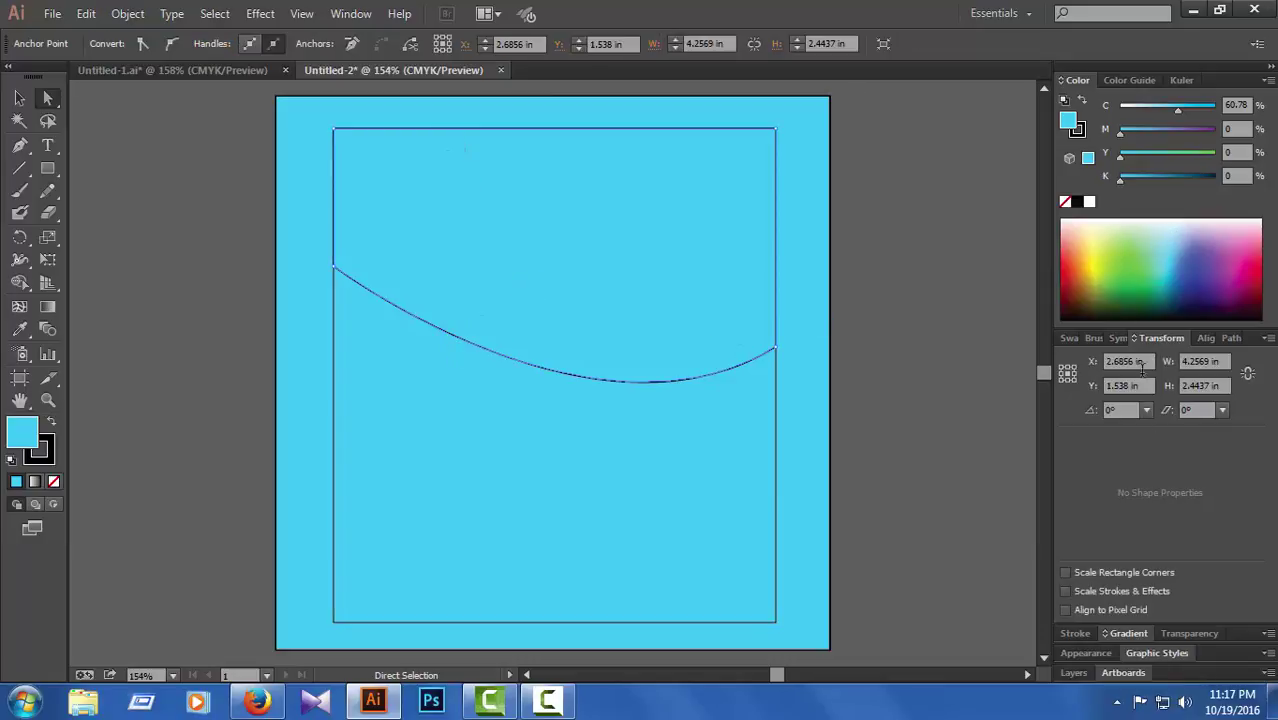
# - Give the header a gradient fill and show both stops as CMYK sliders
pyautogui.click(1118, 633)
pyautogui.click(1070, 460)
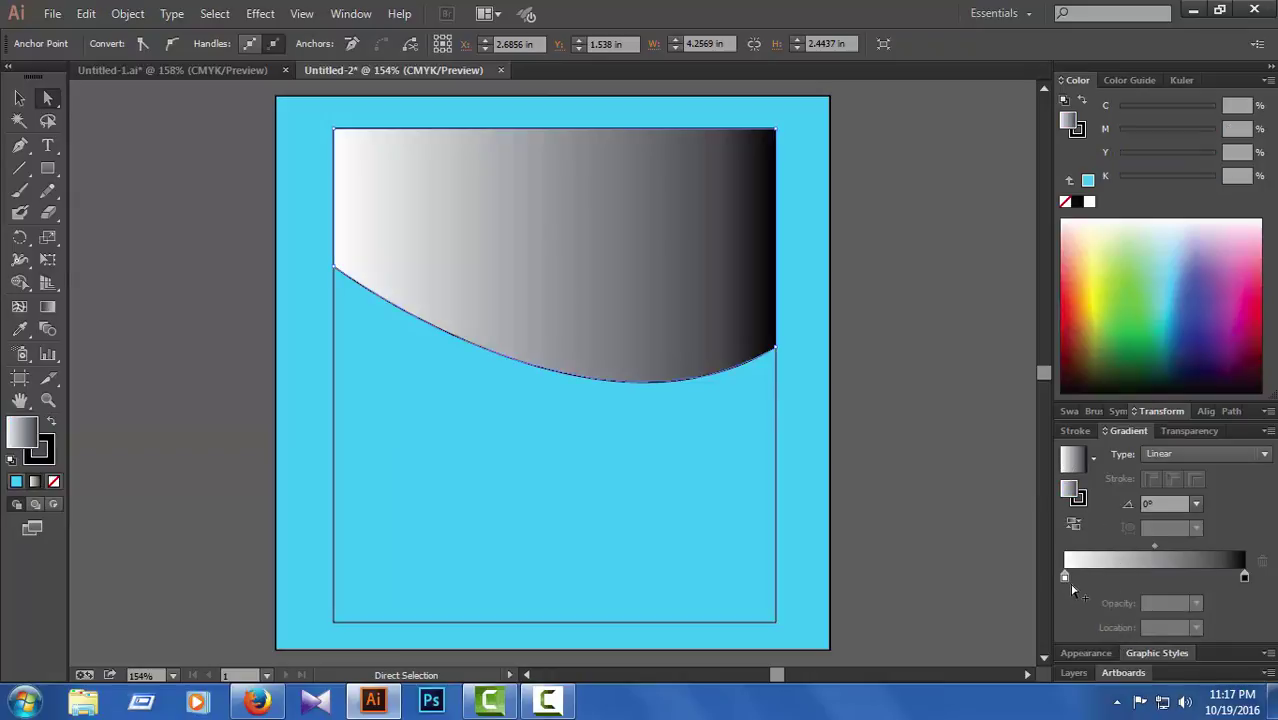
pyautogui.click(1064, 577)
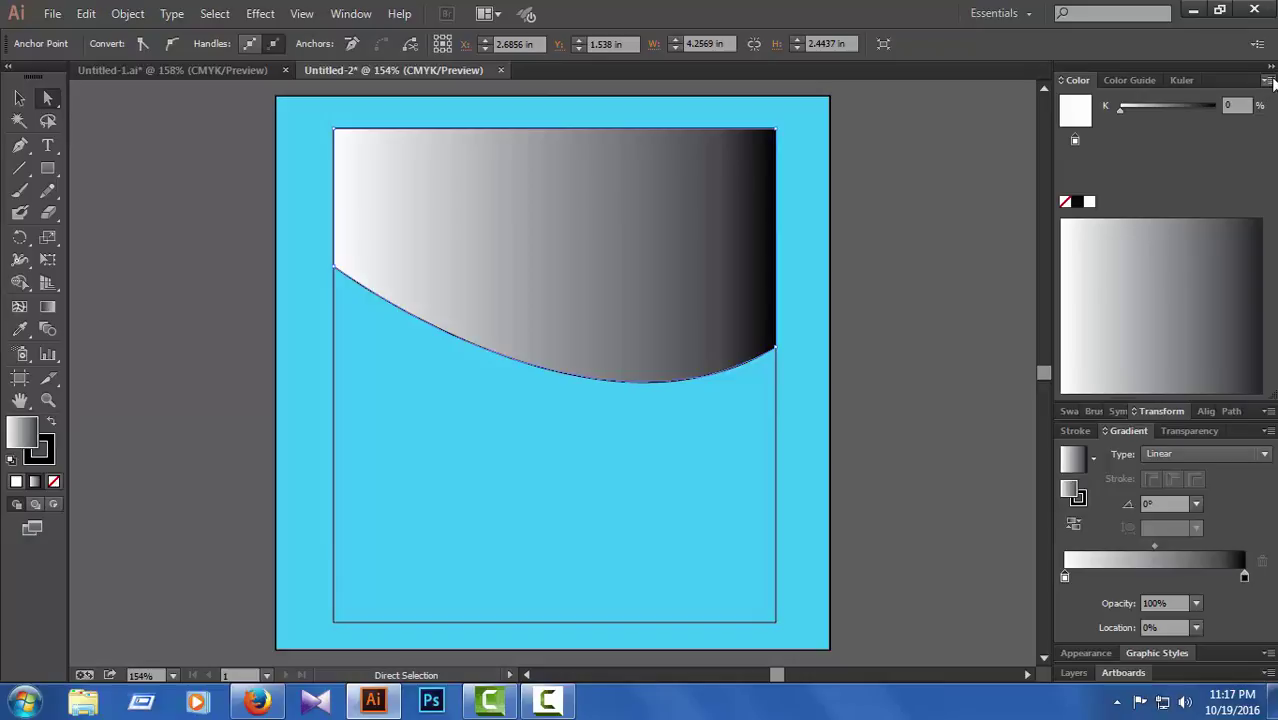
pyautogui.click(1268, 81)
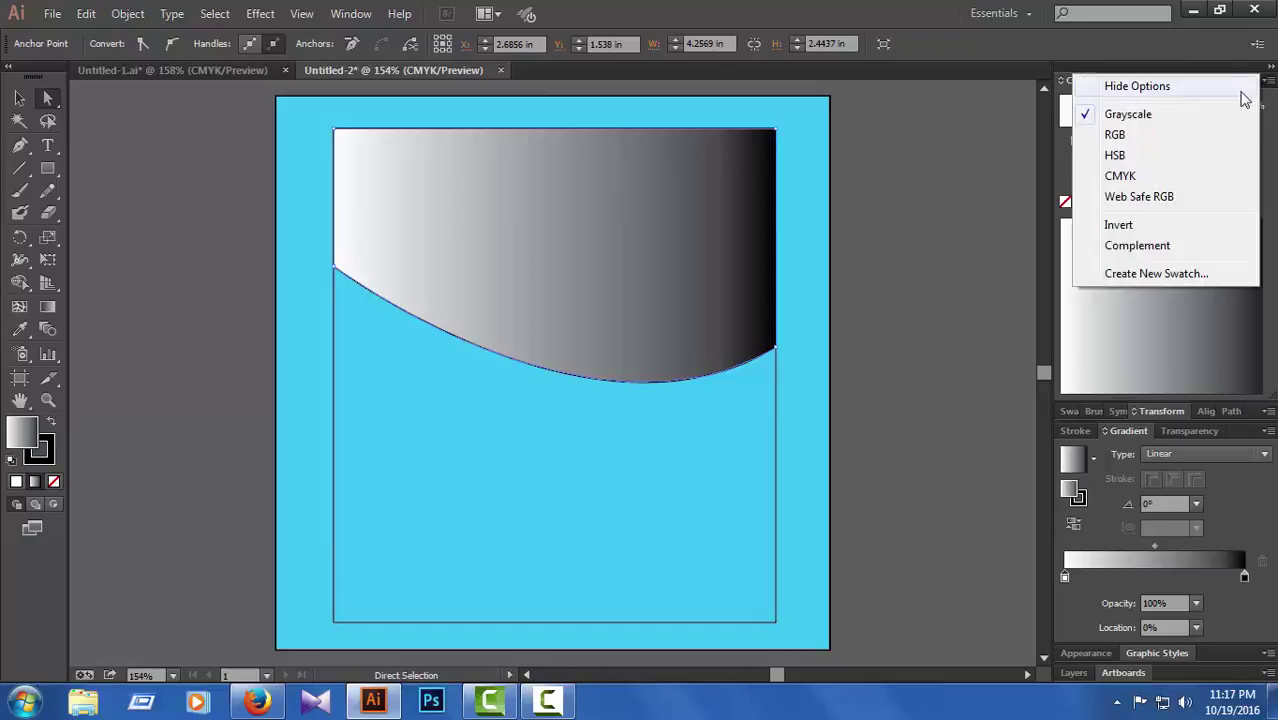
pyautogui.click(1113, 178)
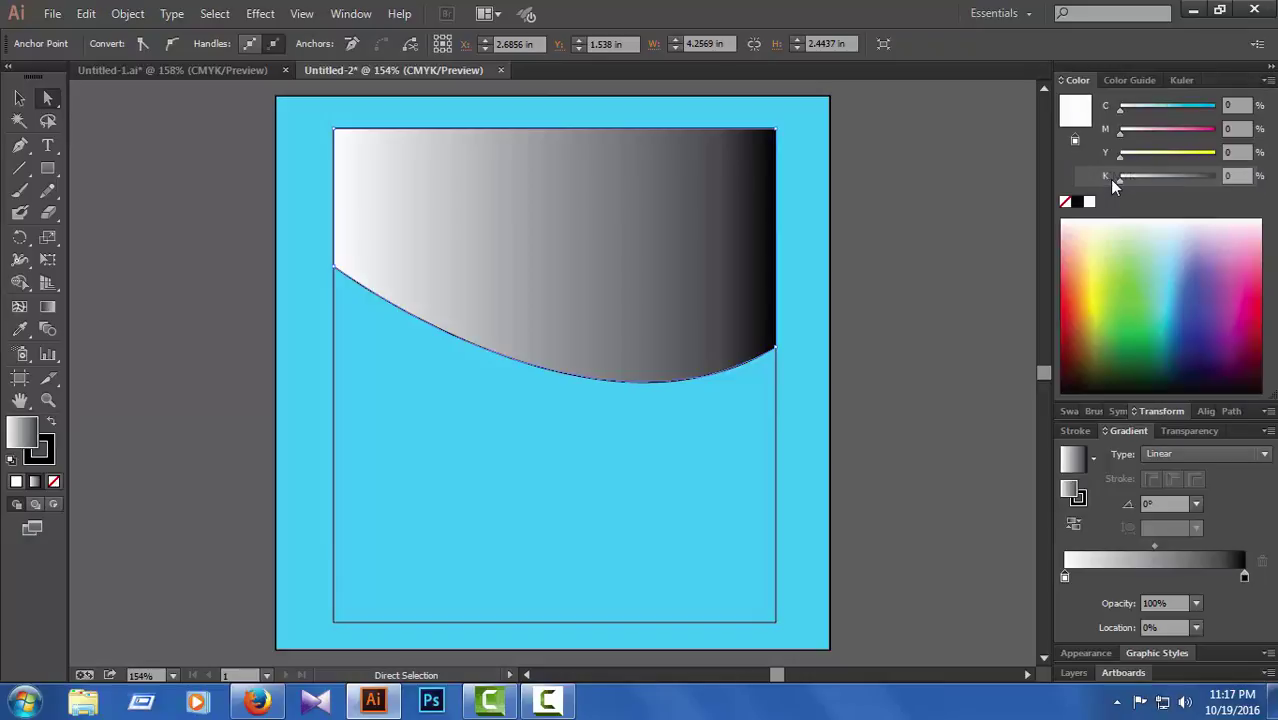
pyautogui.click(1244, 579)
pyautogui.click(1268, 82)
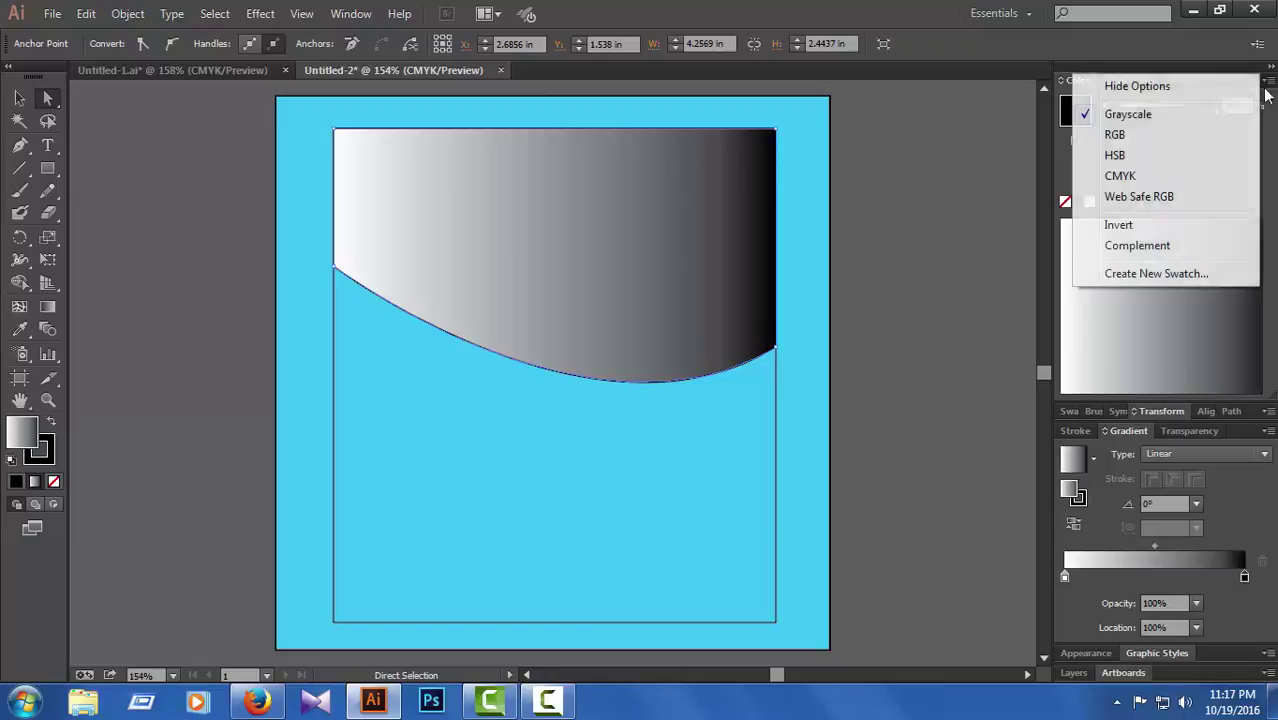
pyautogui.click(1118, 176)
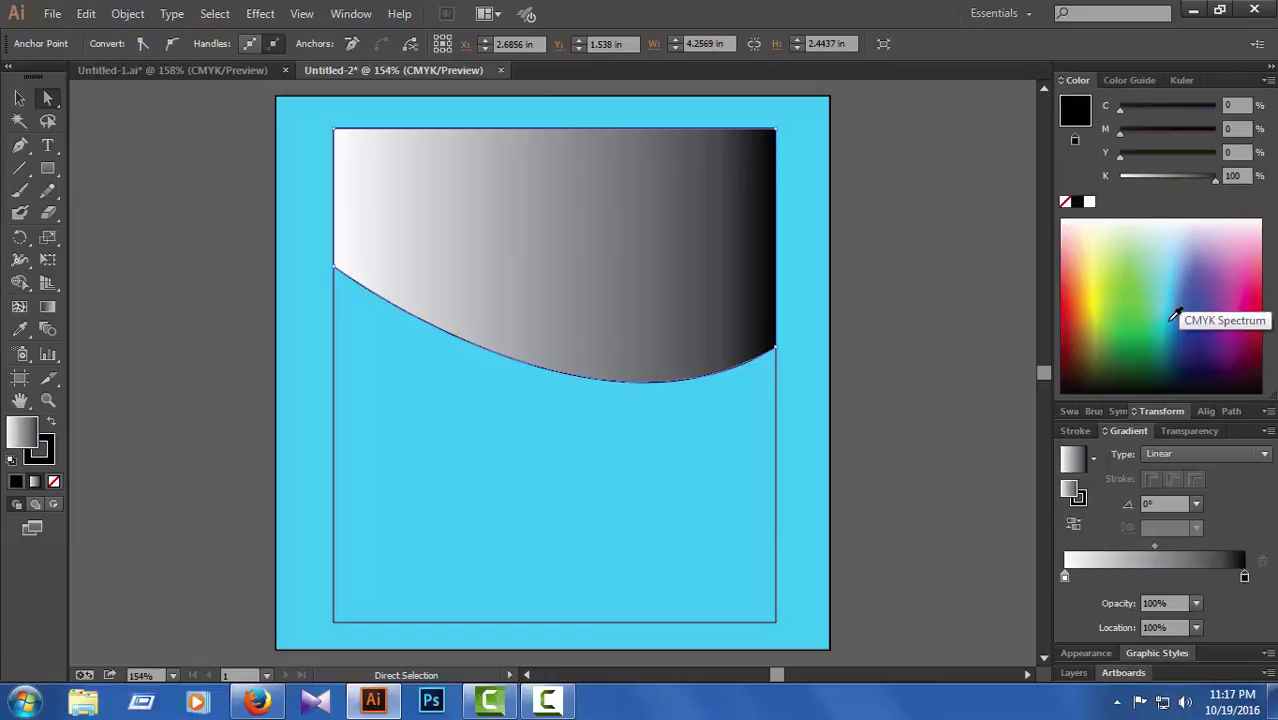
# - Make the right gradient stop light grey and the left stop pale blue
pyautogui.click(1188, 216)
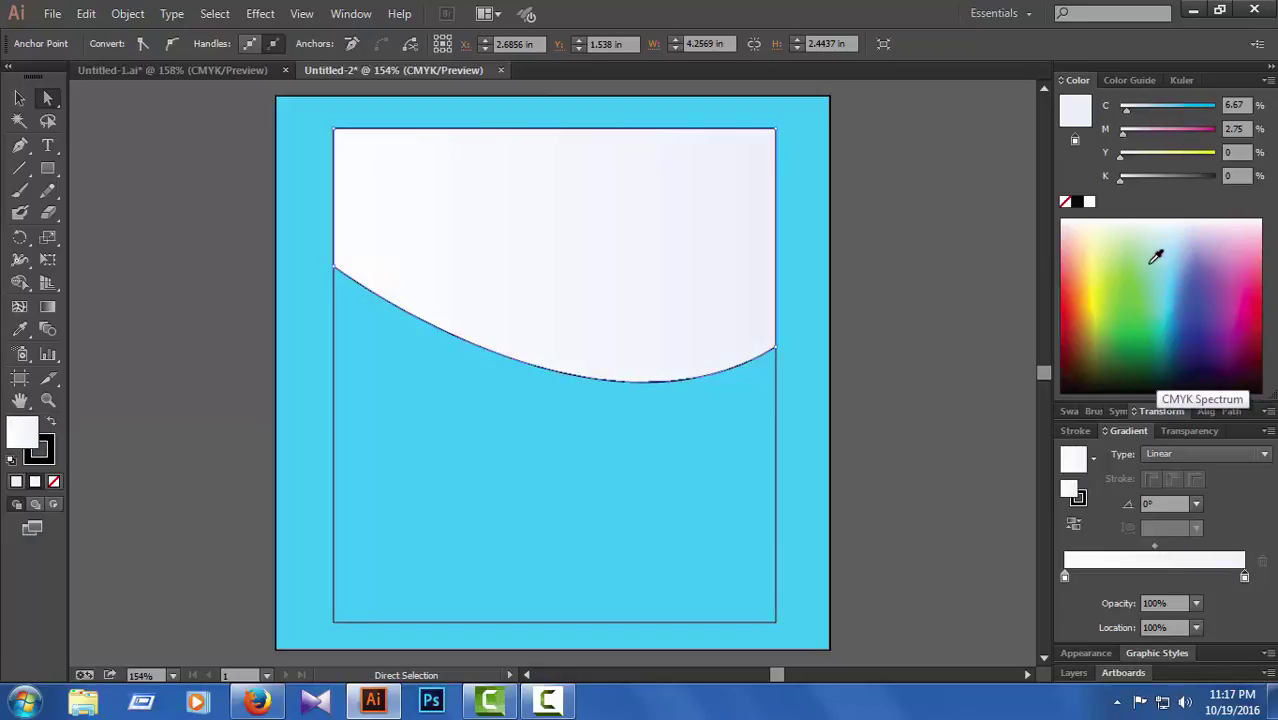
pyautogui.click(1130, 109)
pyautogui.moveTo(1134, 181); pyautogui.dragTo(1148, 179)
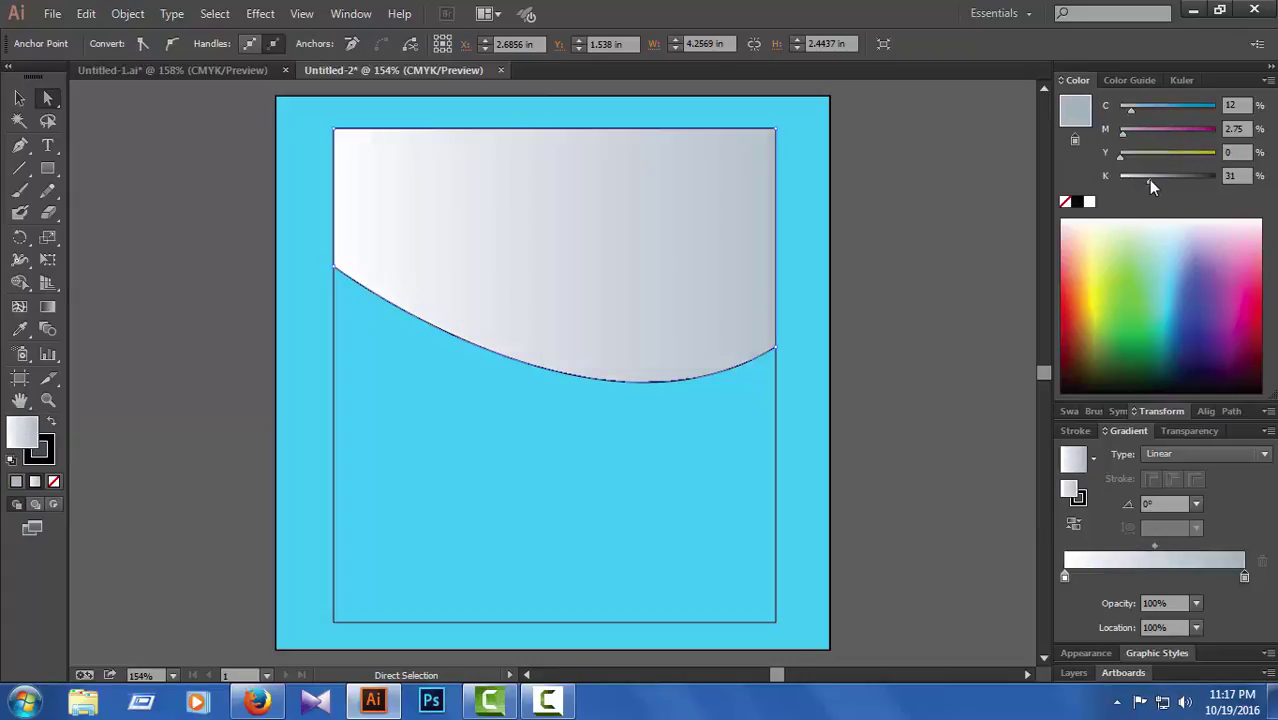
pyautogui.click(1064, 577)
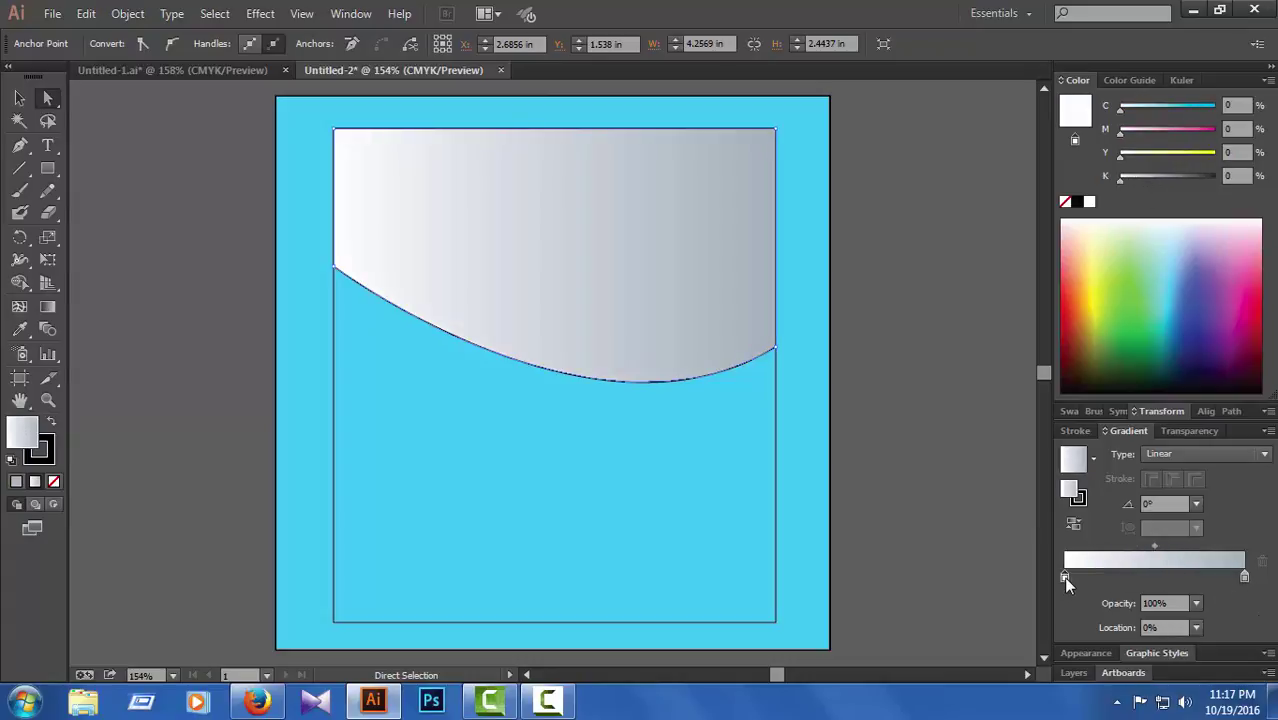
pyautogui.click(1131, 109)
pyautogui.moveTo(1131, 110); pyautogui.dragTo(1127, 112)
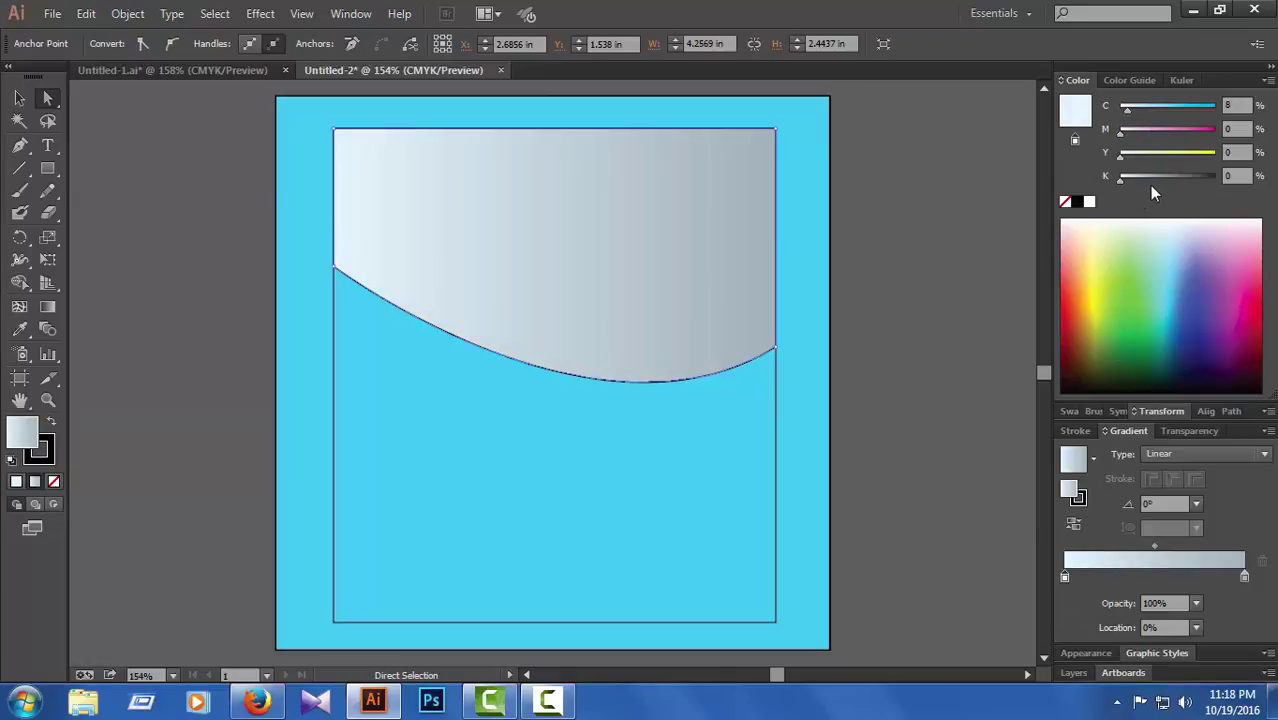
pyautogui.moveTo(1152, 190); pyautogui.dragTo(1136, 182)
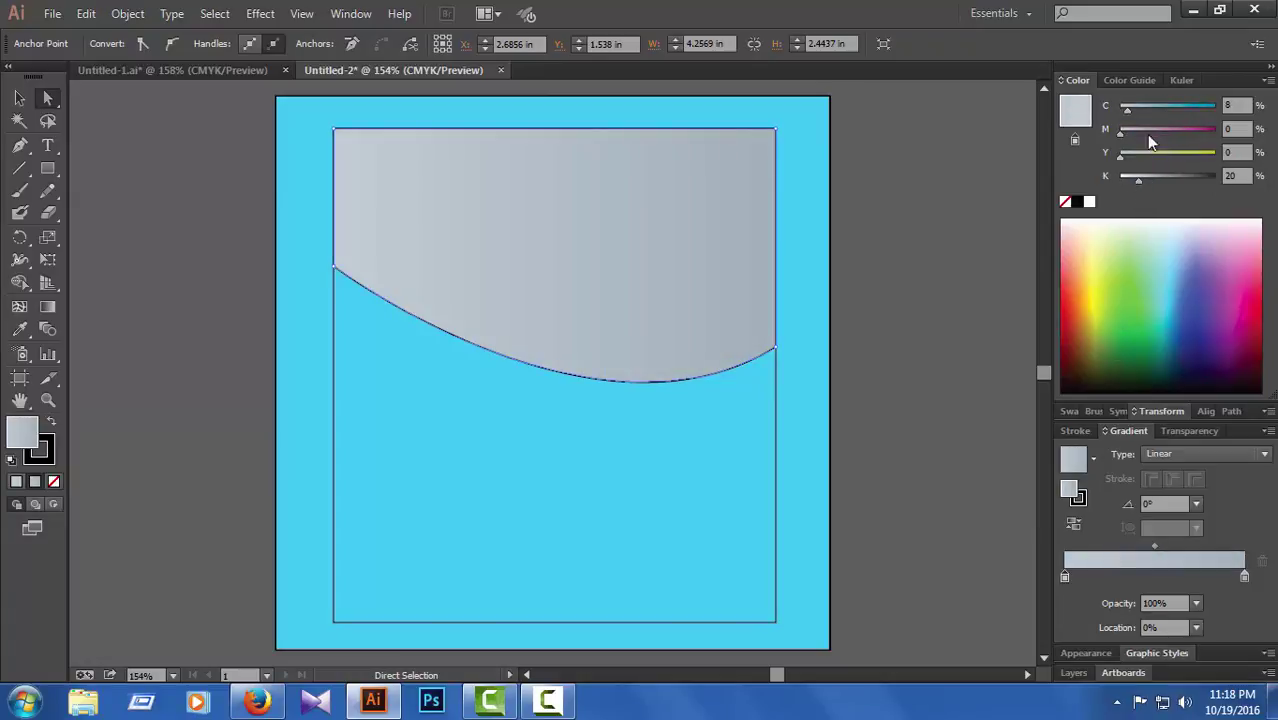
# - Try a radial gradient, lightening the right stop almost to white and retuning the left stop
pyautogui.click(1184, 455)
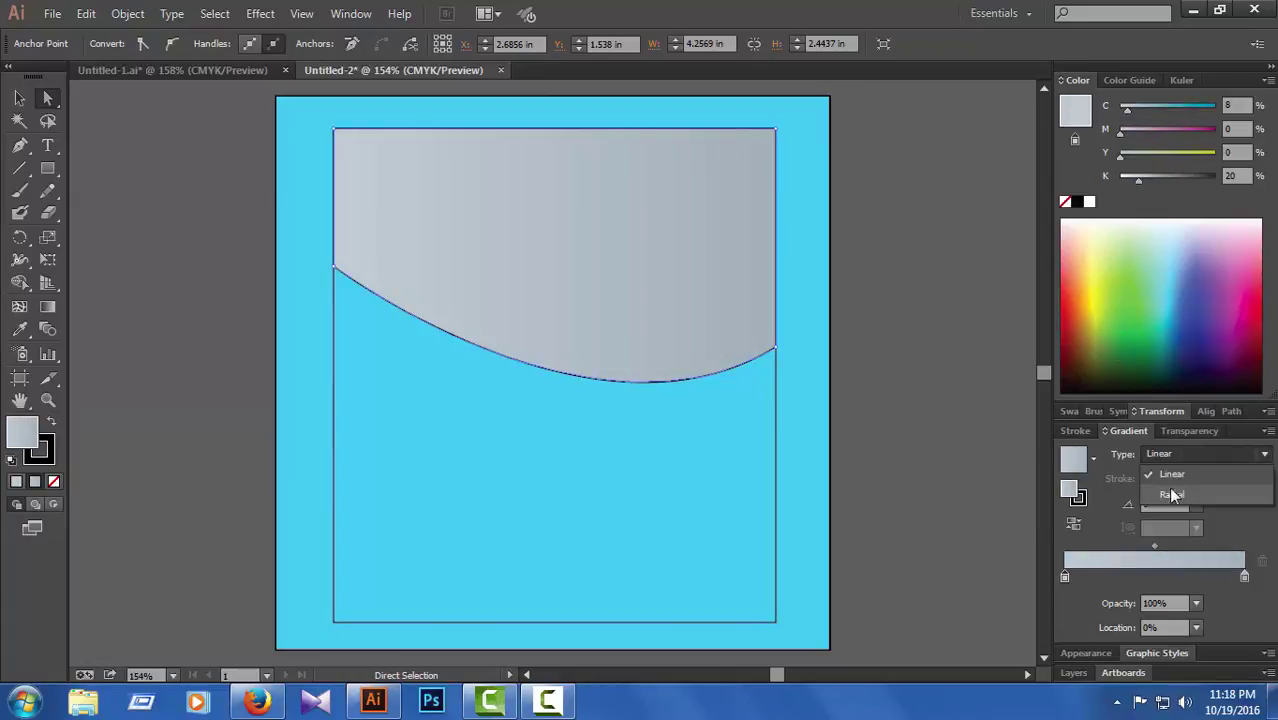
pyautogui.click(1182, 496)
pyautogui.moveTo(1138, 181); pyautogui.dragTo(1152, 180)
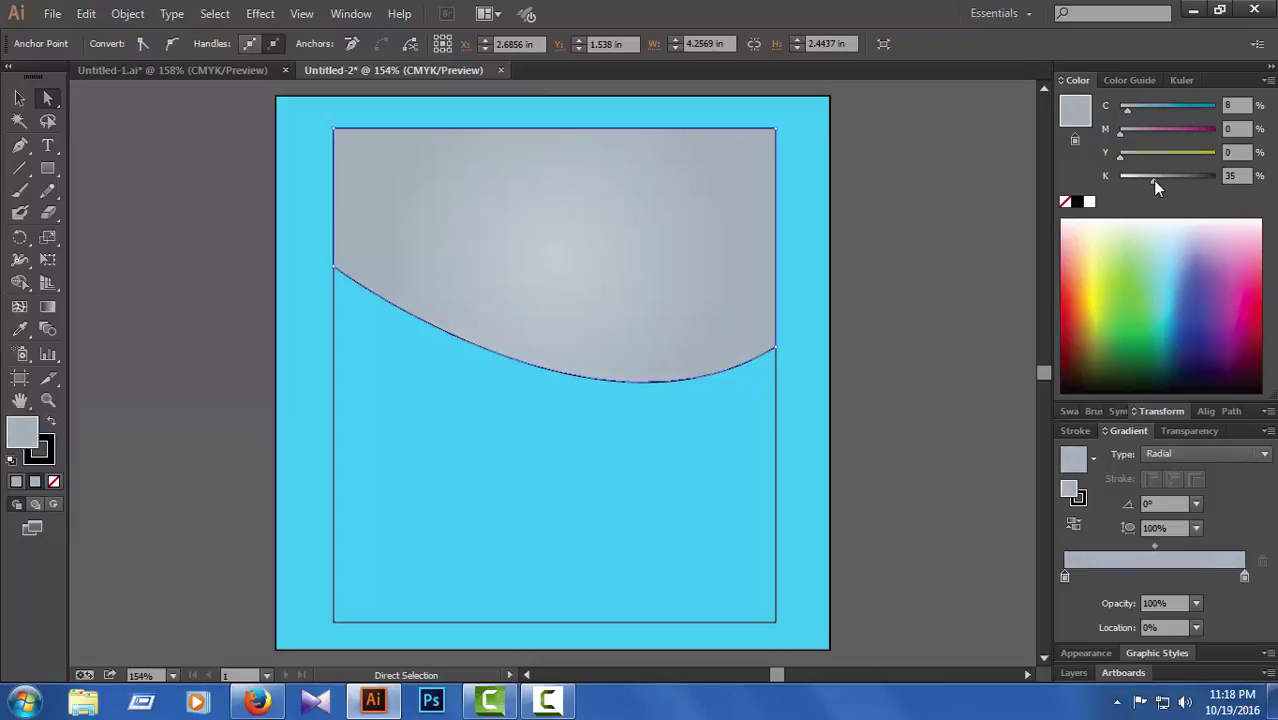
pyautogui.click(1135, 181)
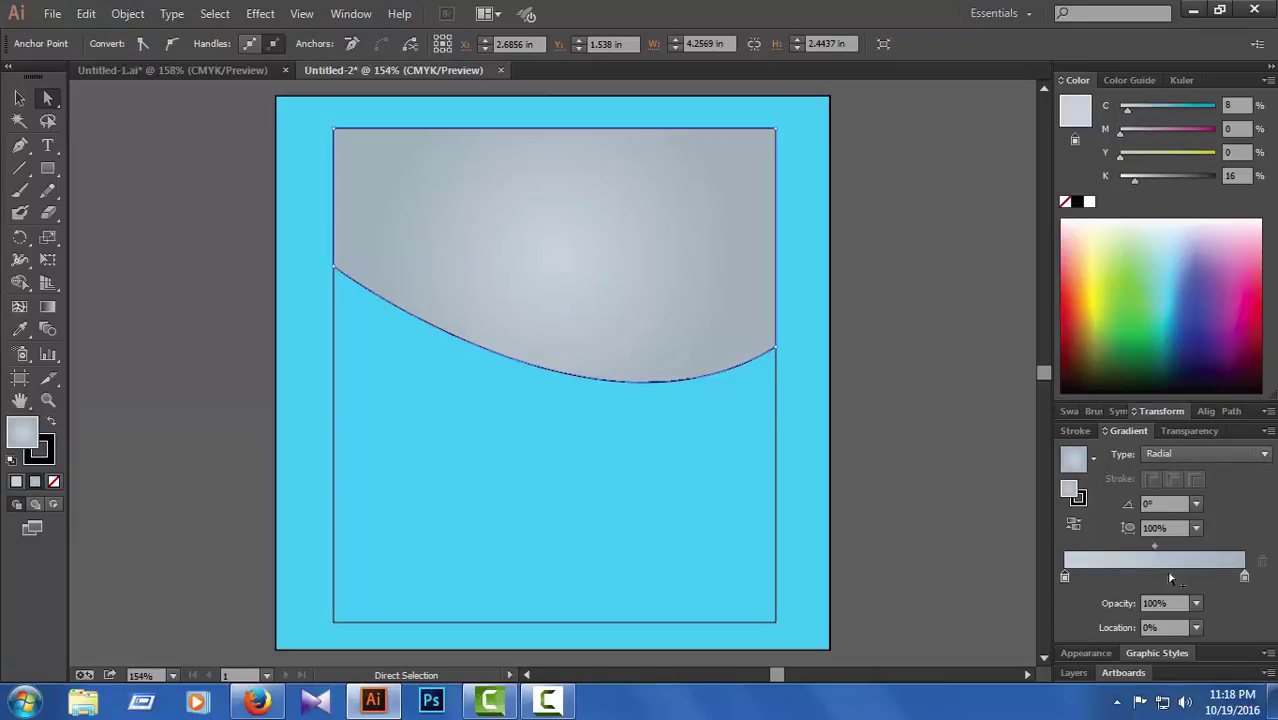
pyautogui.click(1244, 578)
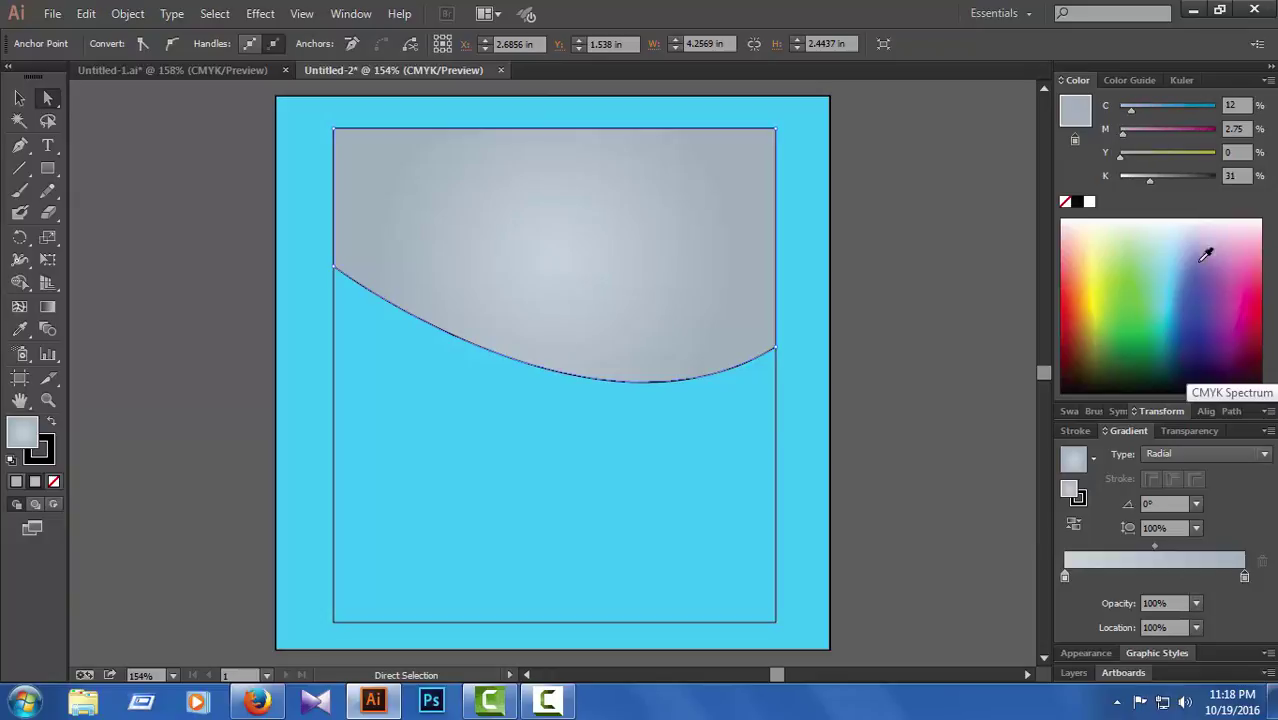
pyautogui.moveTo(1143, 180); pyautogui.dragTo(1124, 180)
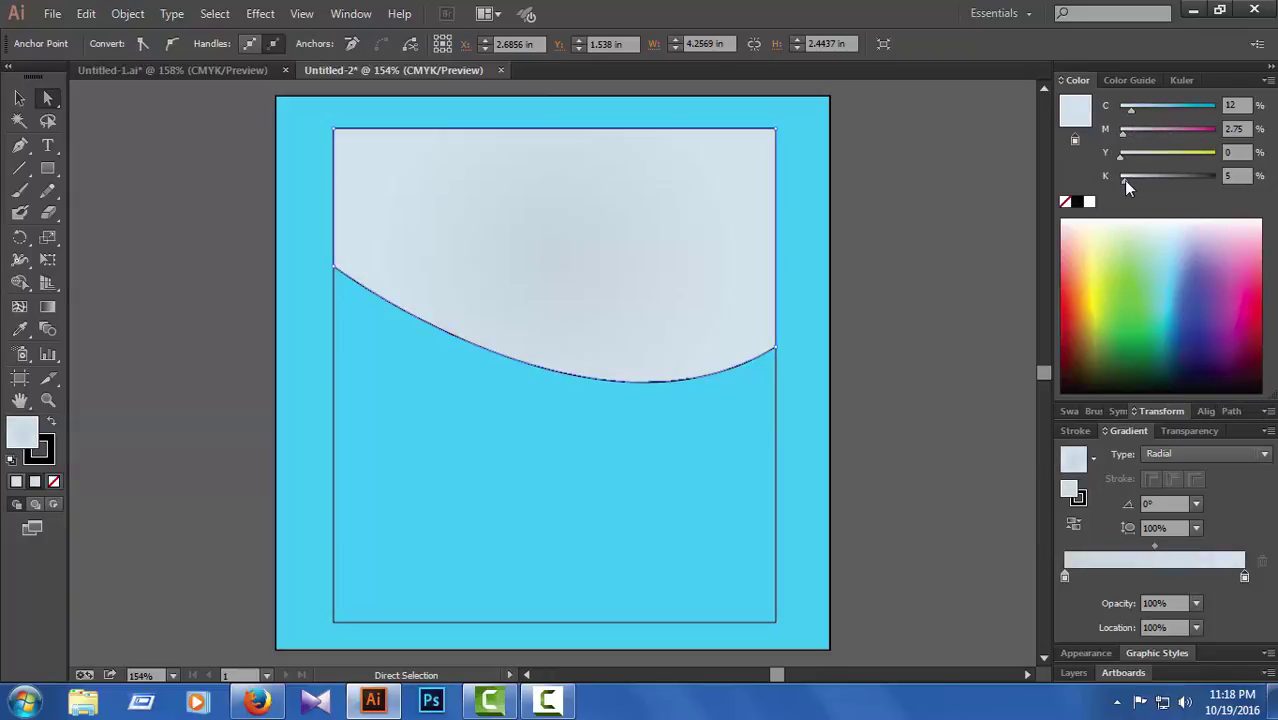
pyautogui.click(1064, 577)
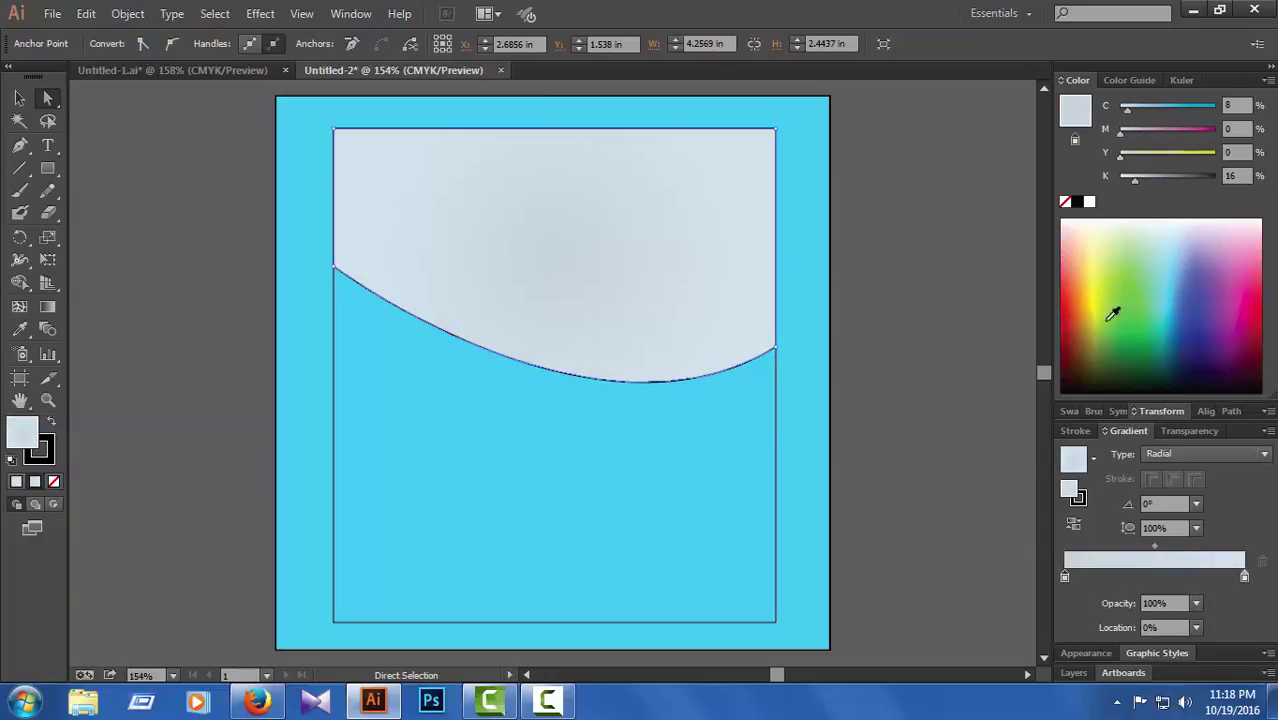
pyautogui.click(1155, 182)
pyautogui.moveTo(1154, 181); pyautogui.dragTo(1145, 181)
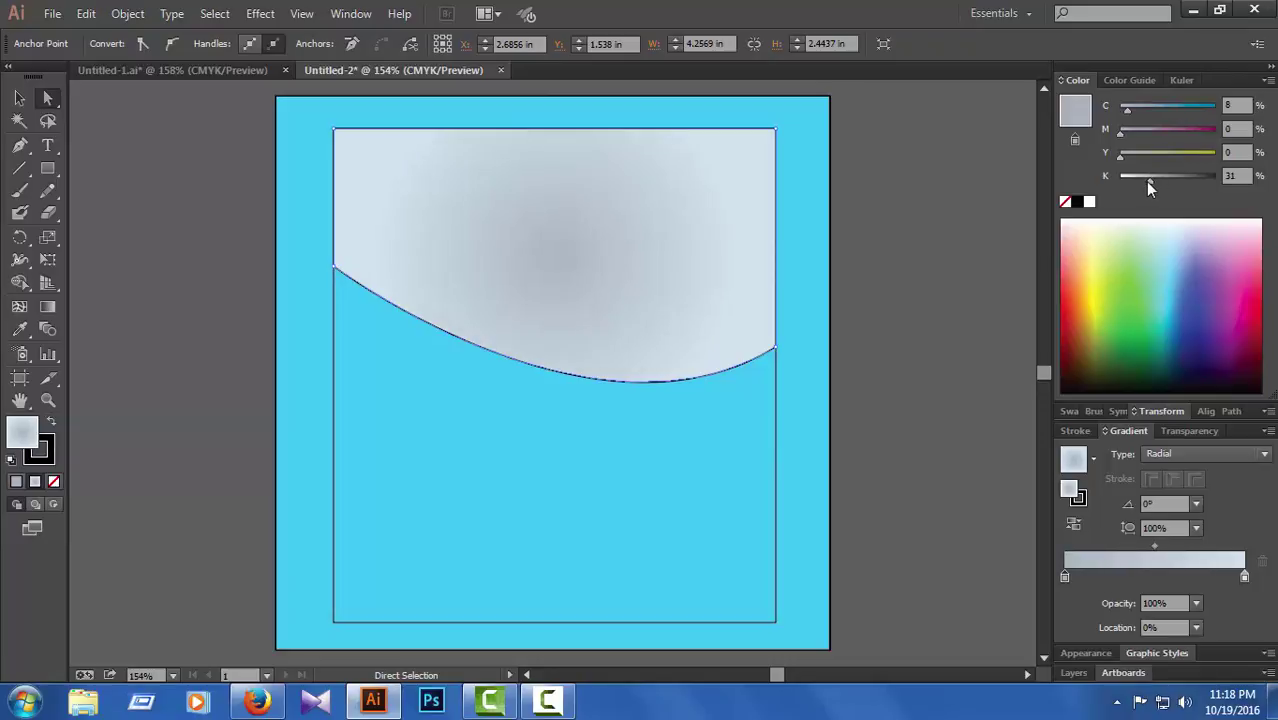
# - Return to a linear gradient, shift its midpoint left, and angle it diagonally at -26.1°
pyautogui.click(1172, 475)
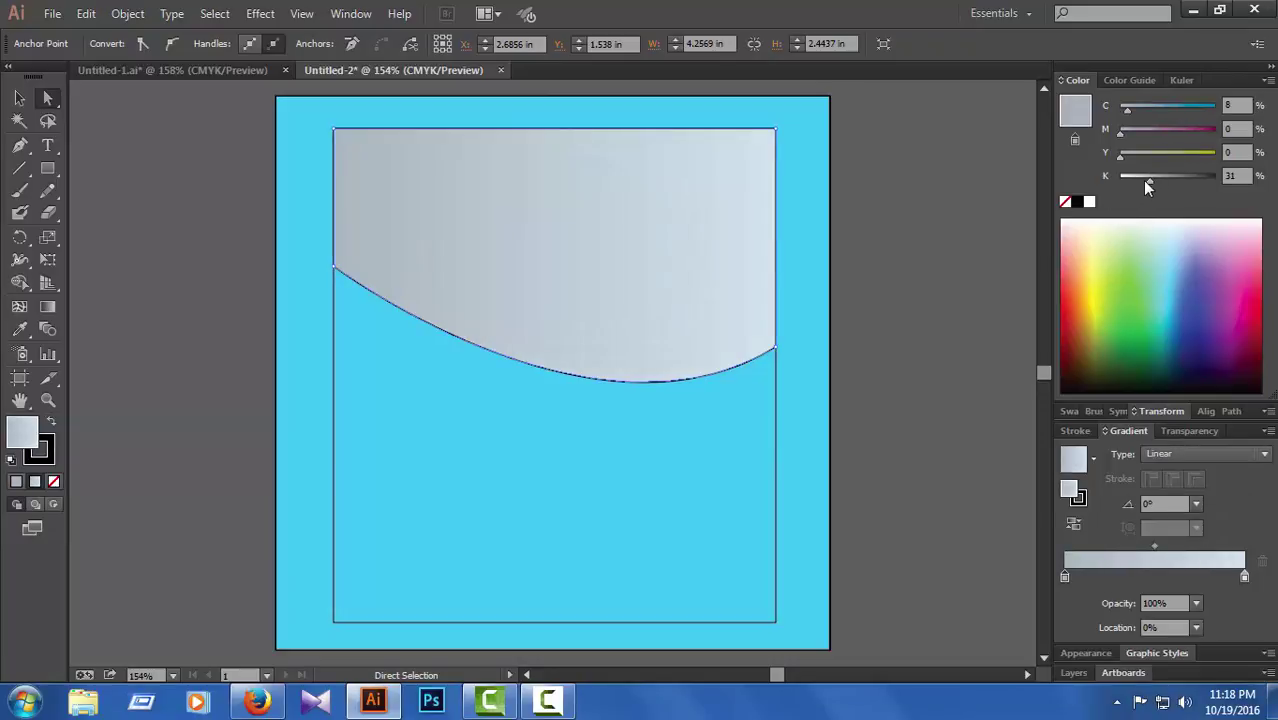
pyautogui.moveTo(1148, 185); pyautogui.dragTo(1157, 184)
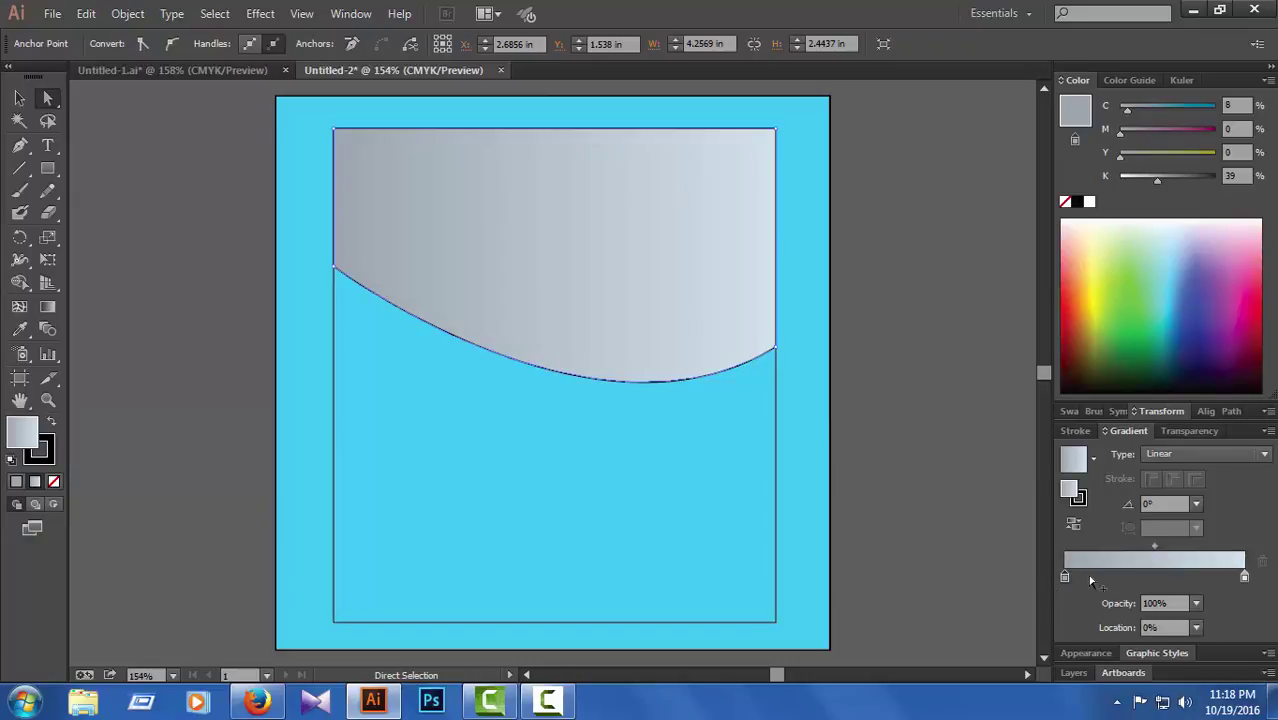
pyautogui.moveTo(1155, 547); pyautogui.dragTo(1136, 549)
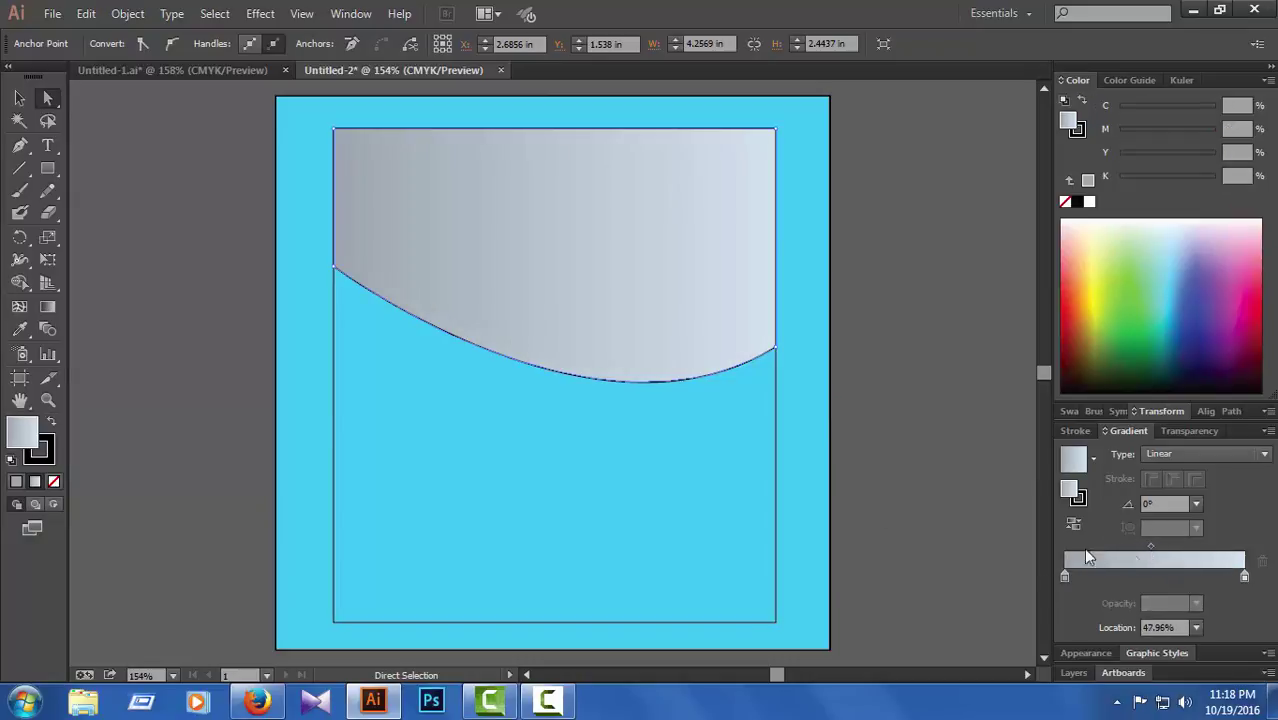
pyautogui.click(47, 306)
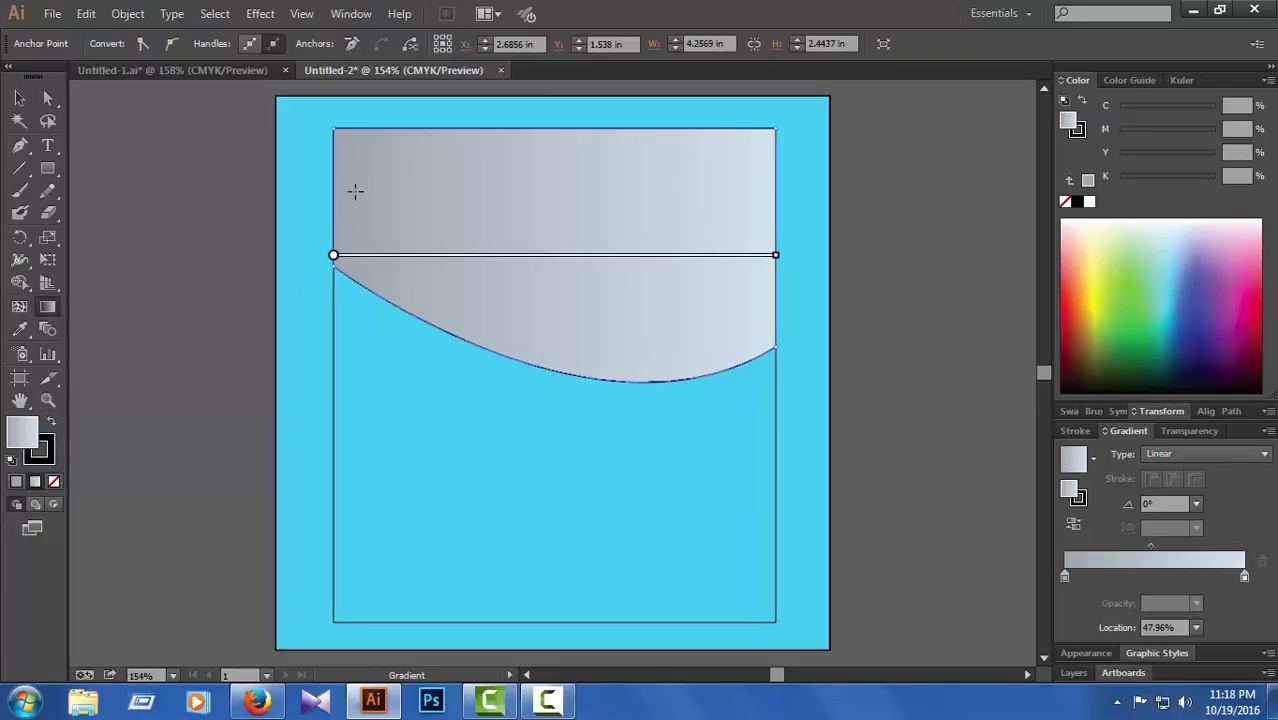
pyautogui.moveTo(365, 175); pyautogui.dragTo(722, 354)
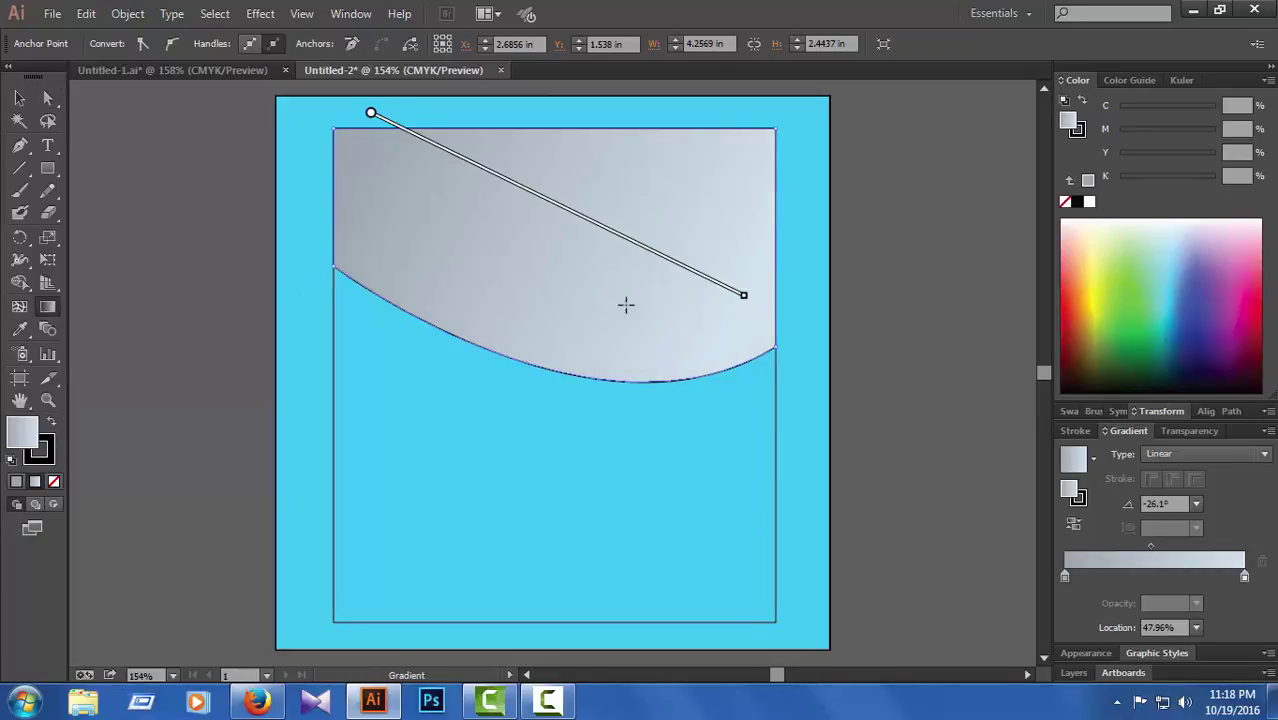
pyautogui.click(47, 97)
pyautogui.click(225, 271)
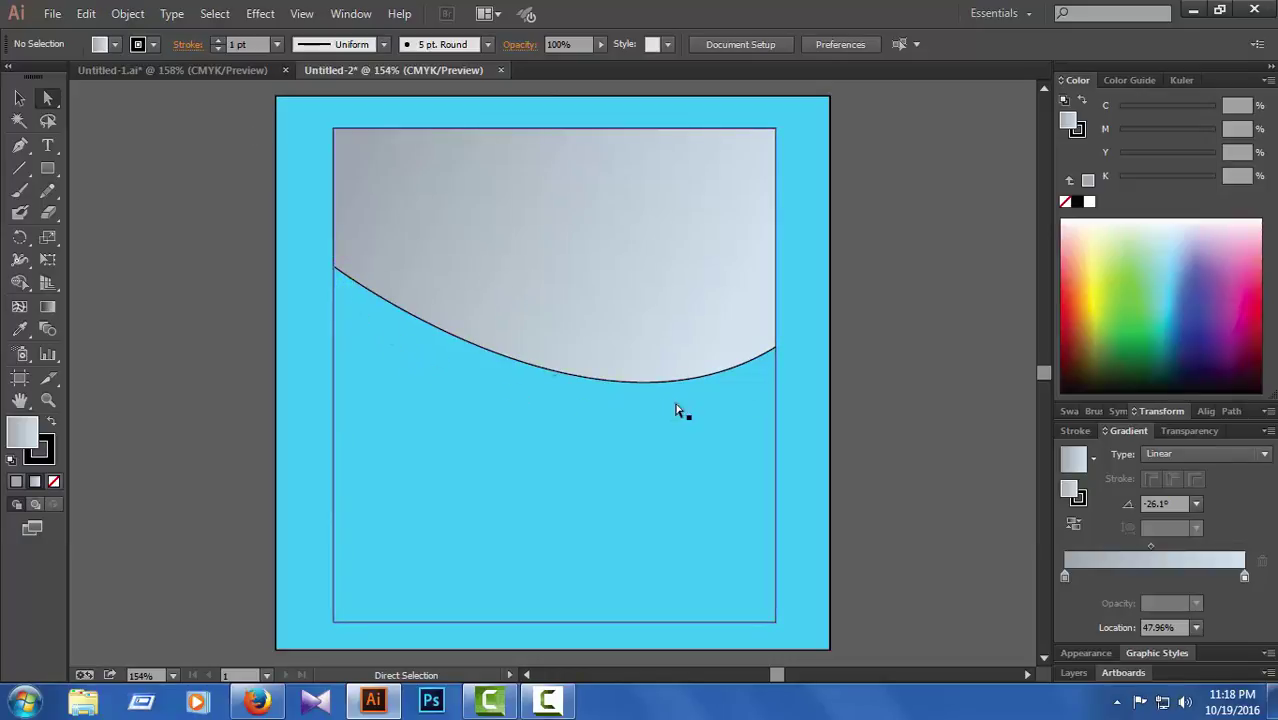
# - Draw an unfilled curve from the header's left edge curving down to the right edge
pyautogui.click(20, 147)
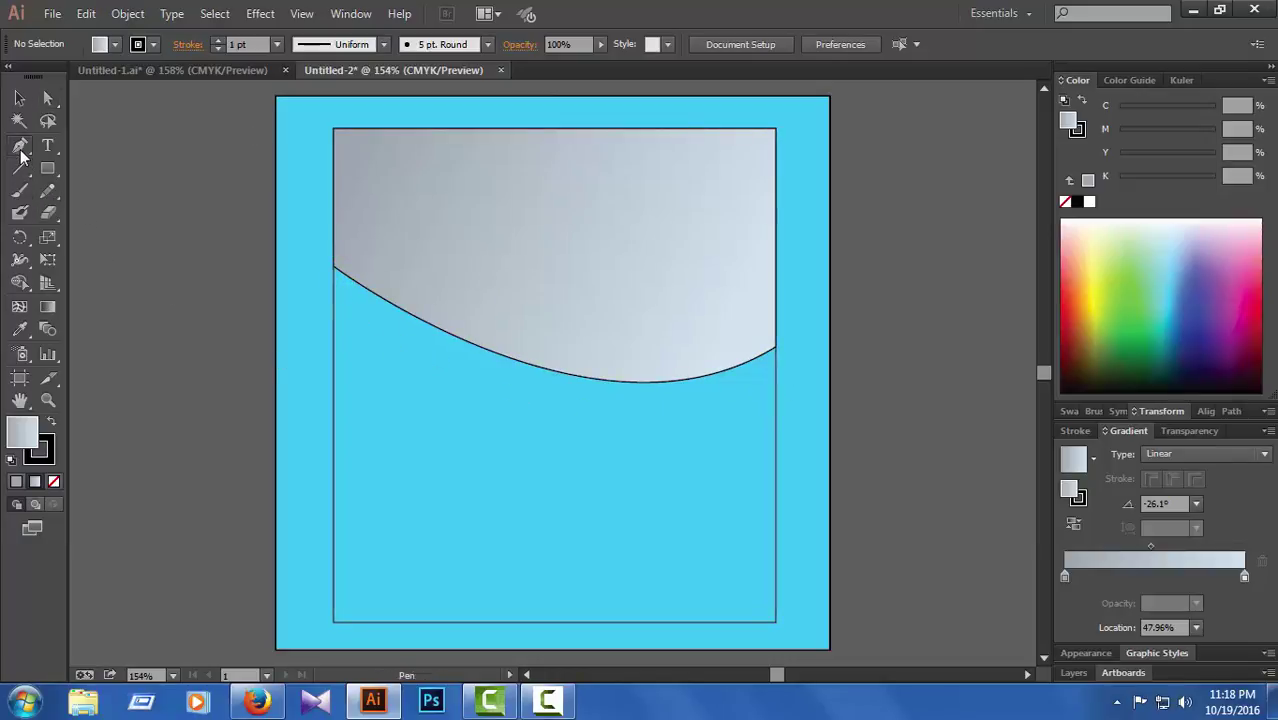
pyautogui.click(335, 293)
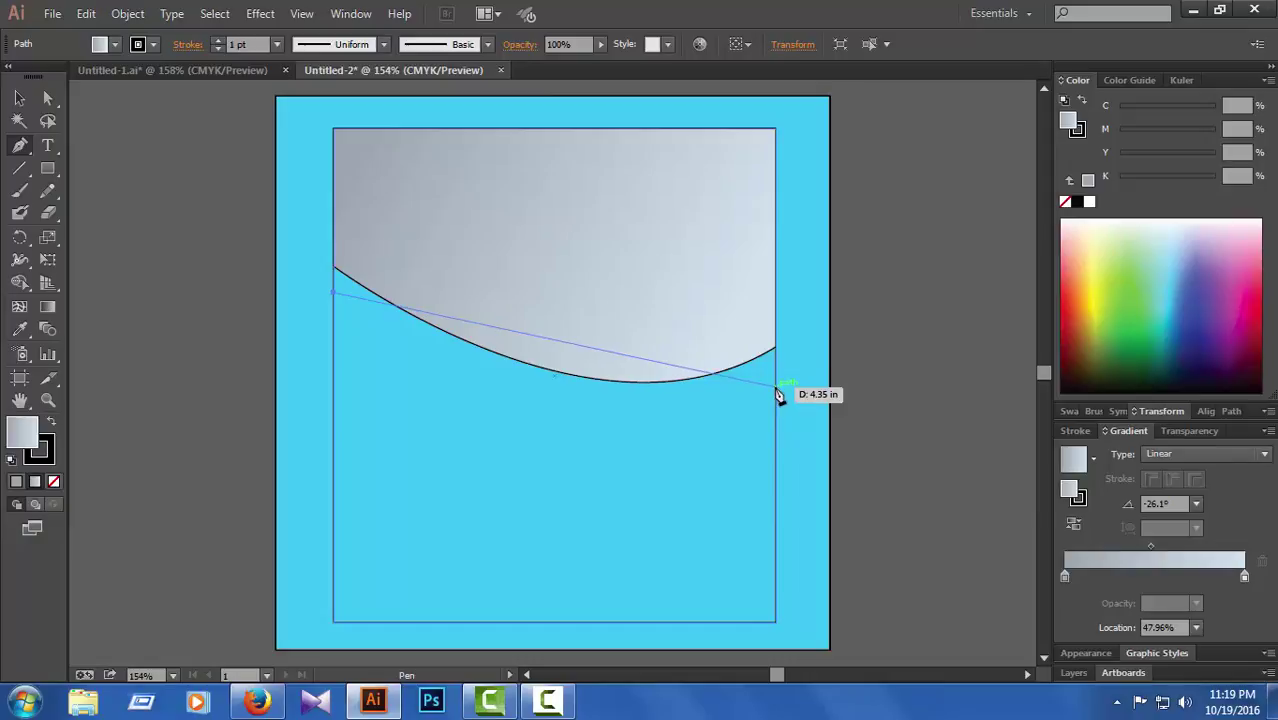
pyautogui.moveTo(776, 383); pyautogui.dragTo(938, 291)
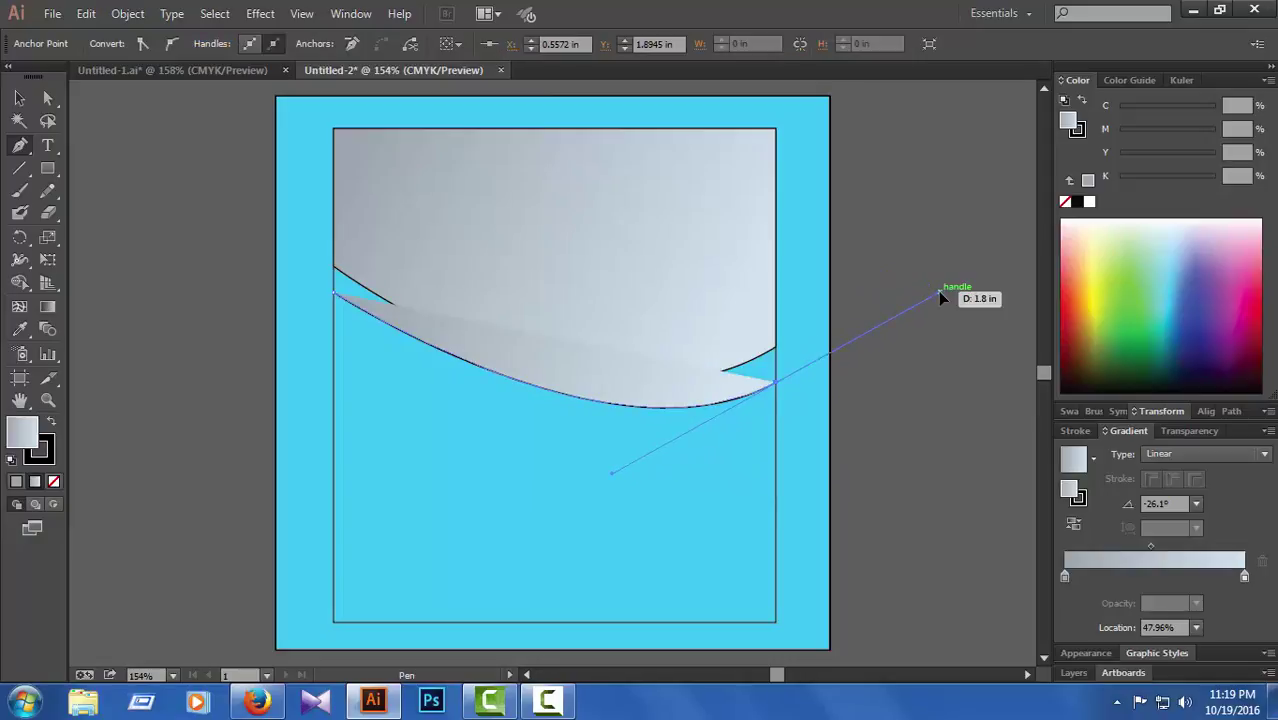
pyautogui.click(1065, 202)
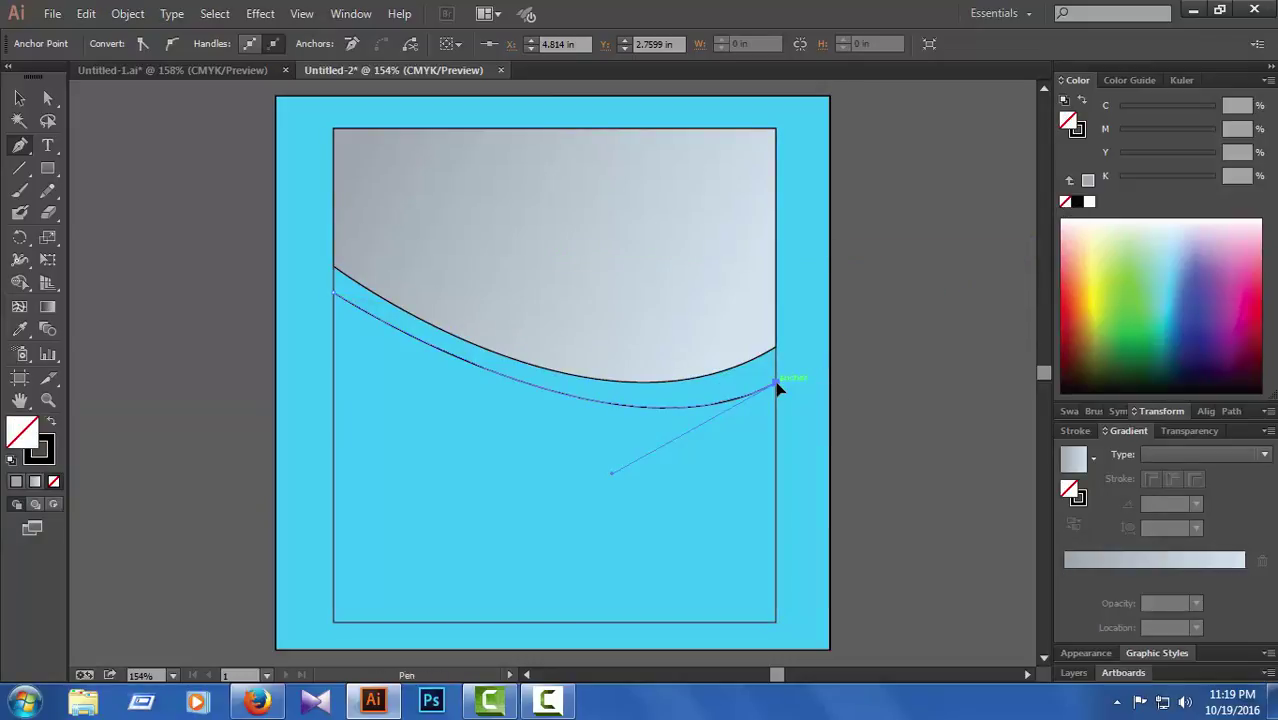
pyautogui.moveTo(777, 384); pyautogui.dragTo(142, 70)
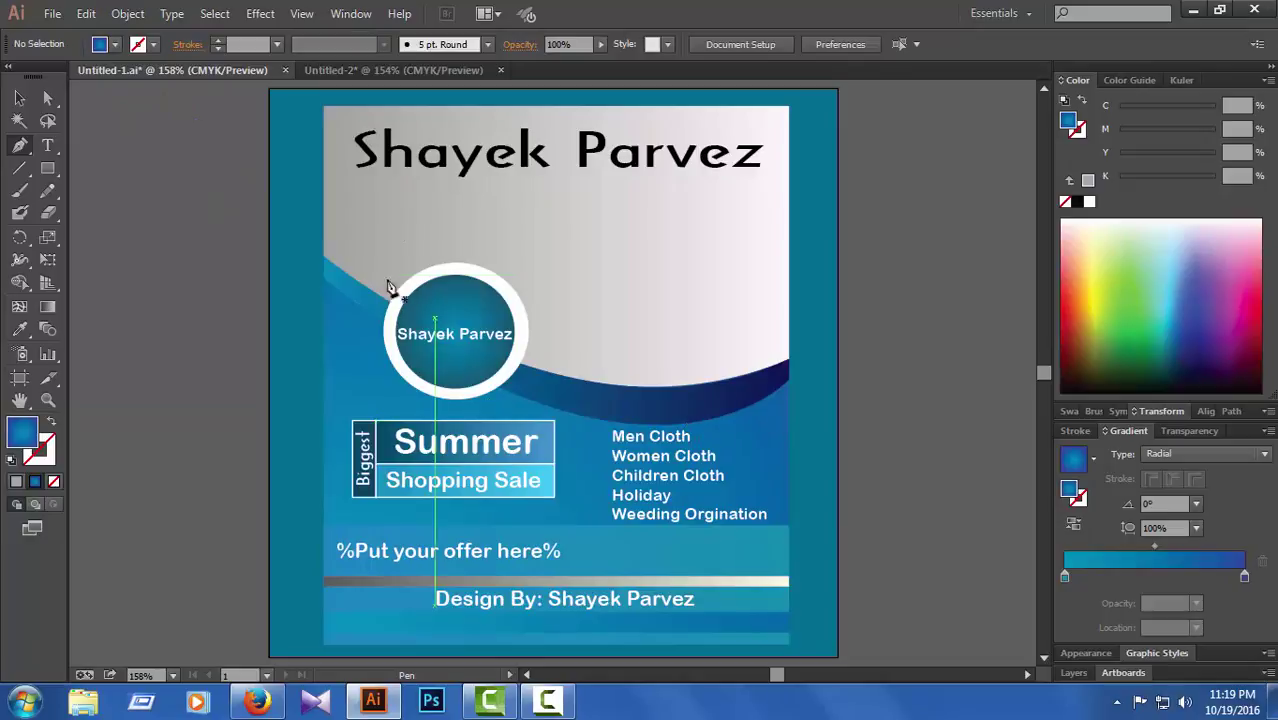
# - Extend the path to the header's right corner and close the band along the header curve
pyautogui.click(371, 70)
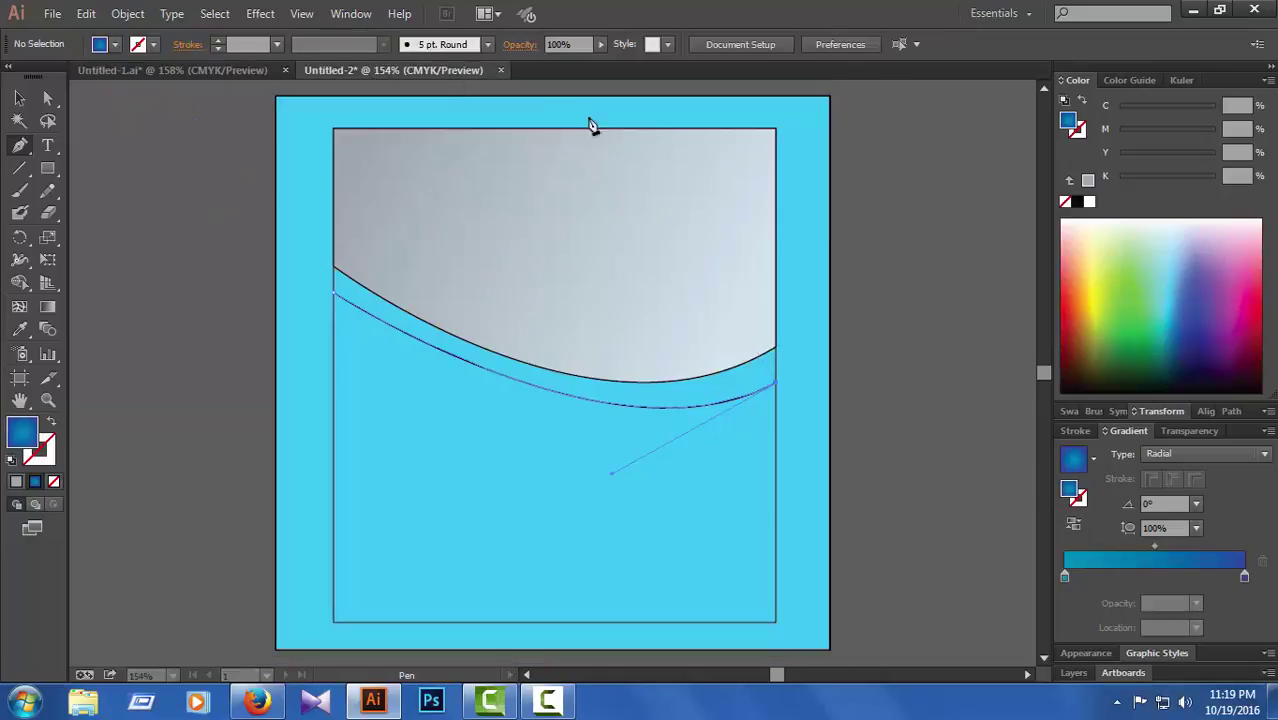
pyautogui.moveTo(777, 368); pyautogui.dragTo(777, 354)
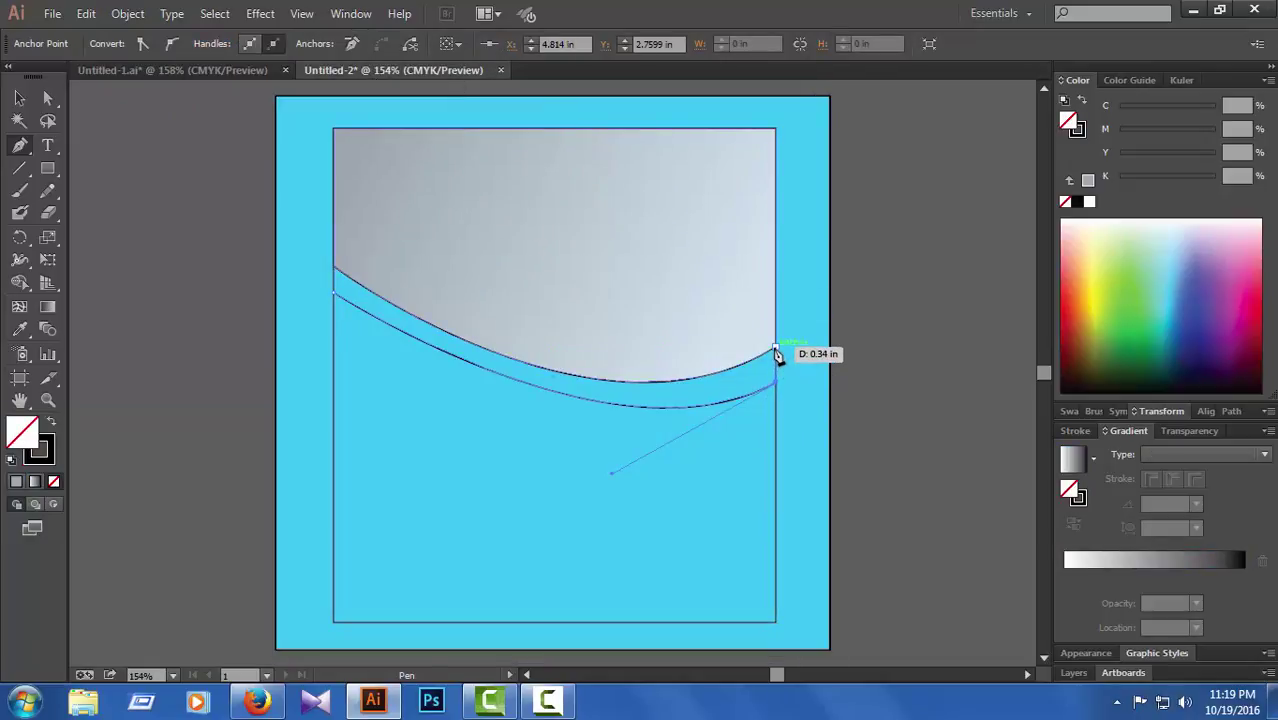
pyautogui.click(775, 349)
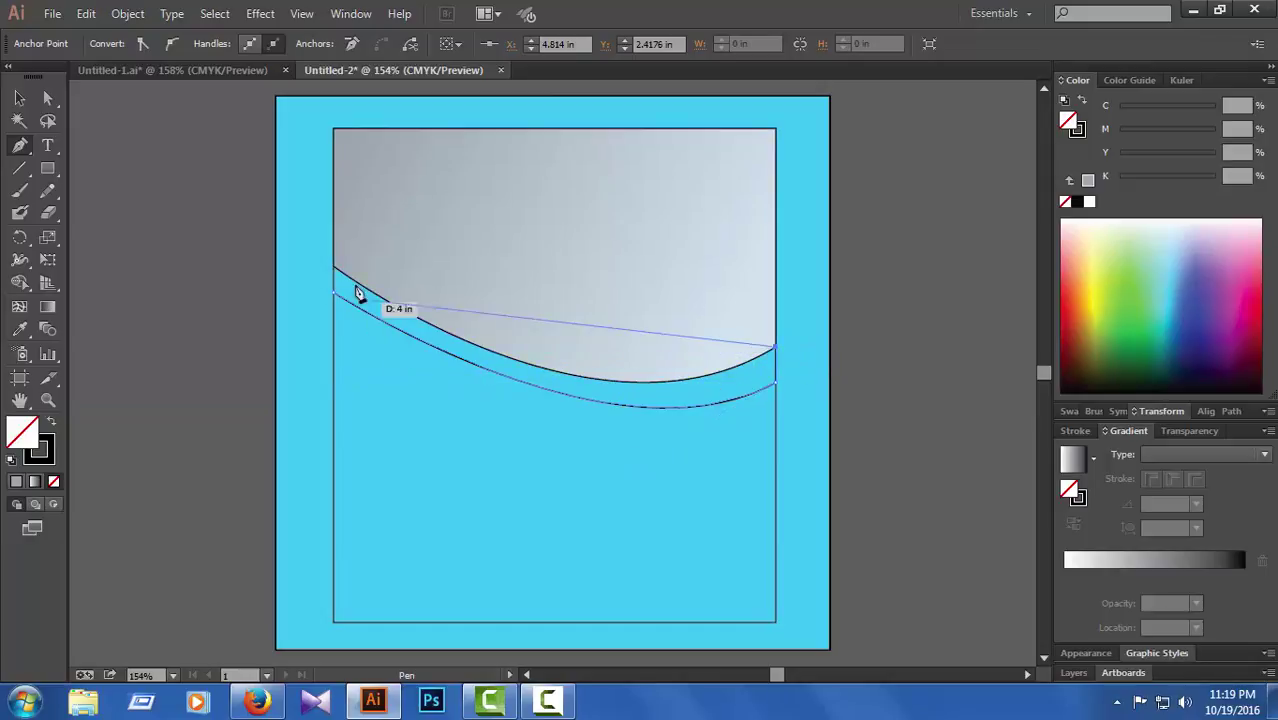
pyautogui.moveTo(335, 270); pyautogui.dragTo(430, 405)
pyautogui.moveTo(548, 702); pyautogui.dragTo(261, 144)
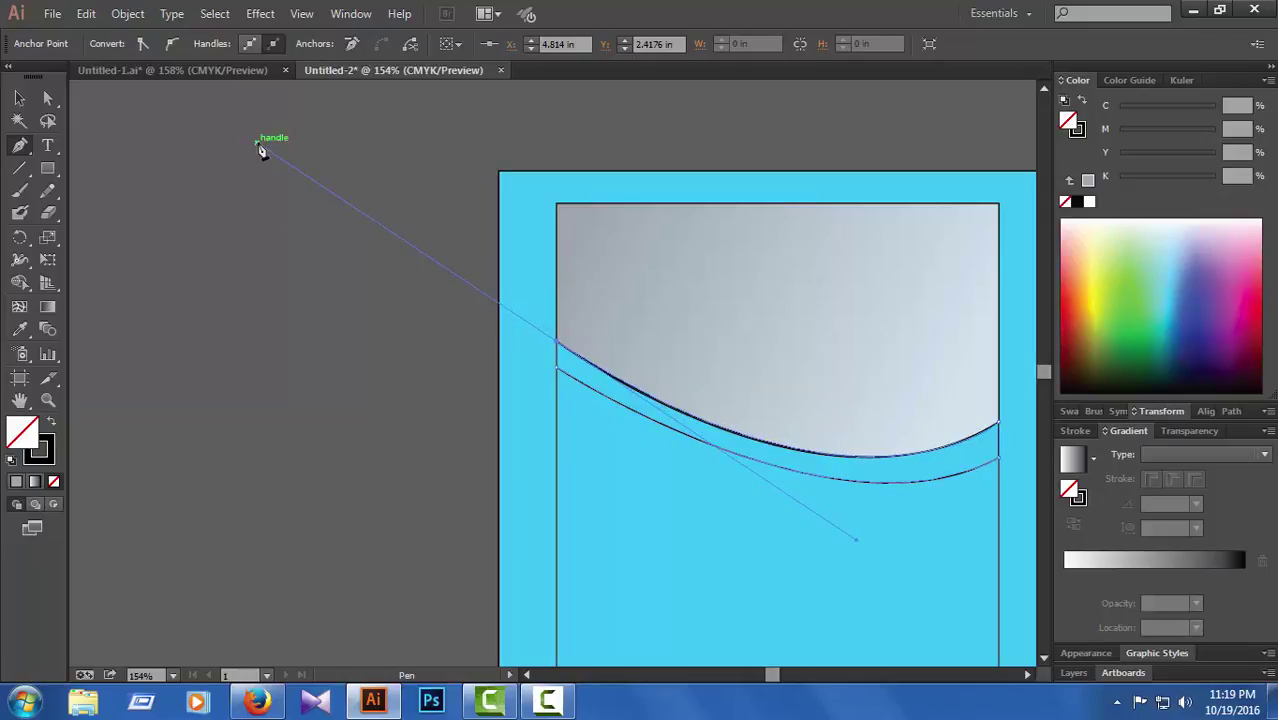
pyautogui.click(561, 349)
pyautogui.click(558, 374)
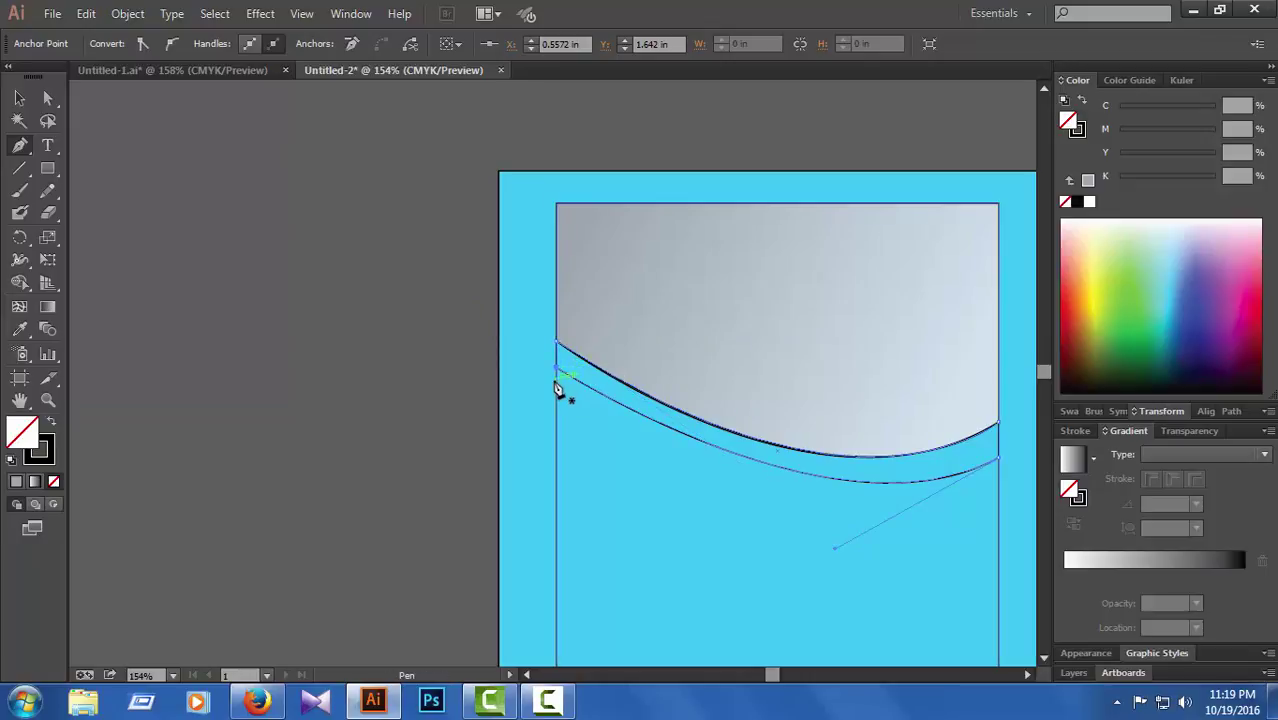
pyautogui.click(165, 72)
pyautogui.click(408, 71)
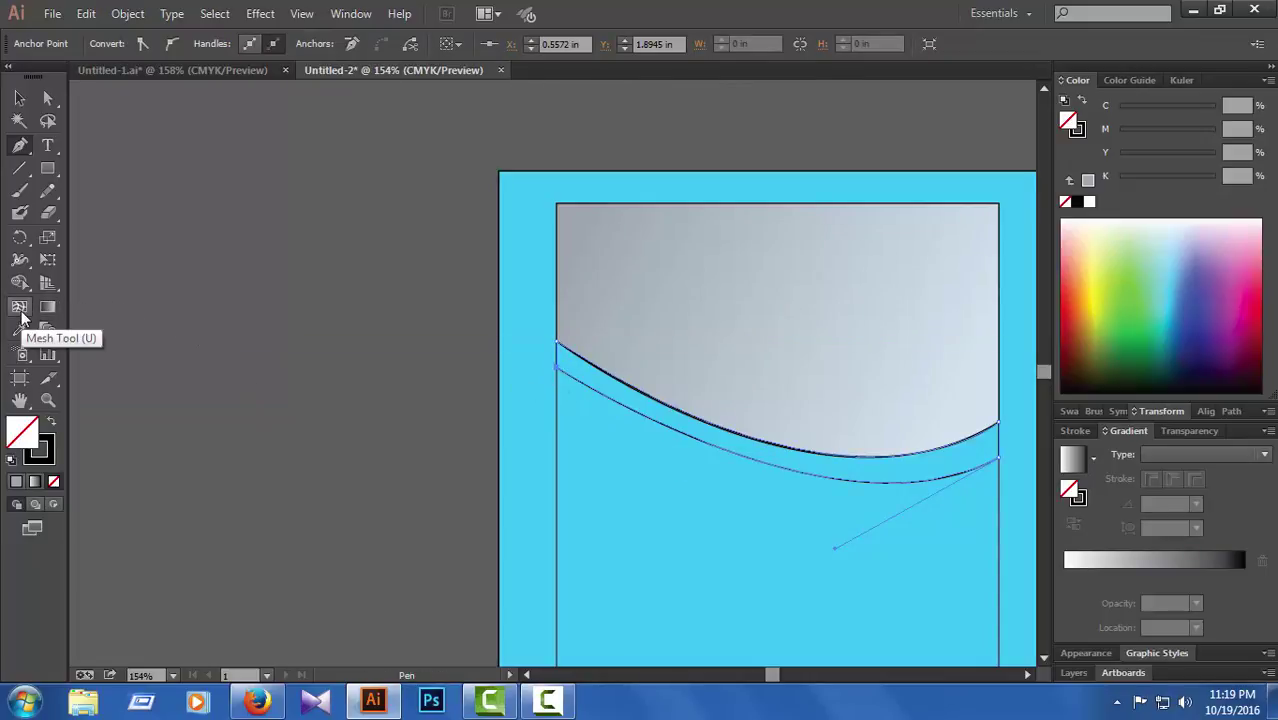
# - Turn the band into its own shape and widen its stroke near the left end with the Width tool
pyautogui.click(20, 283)
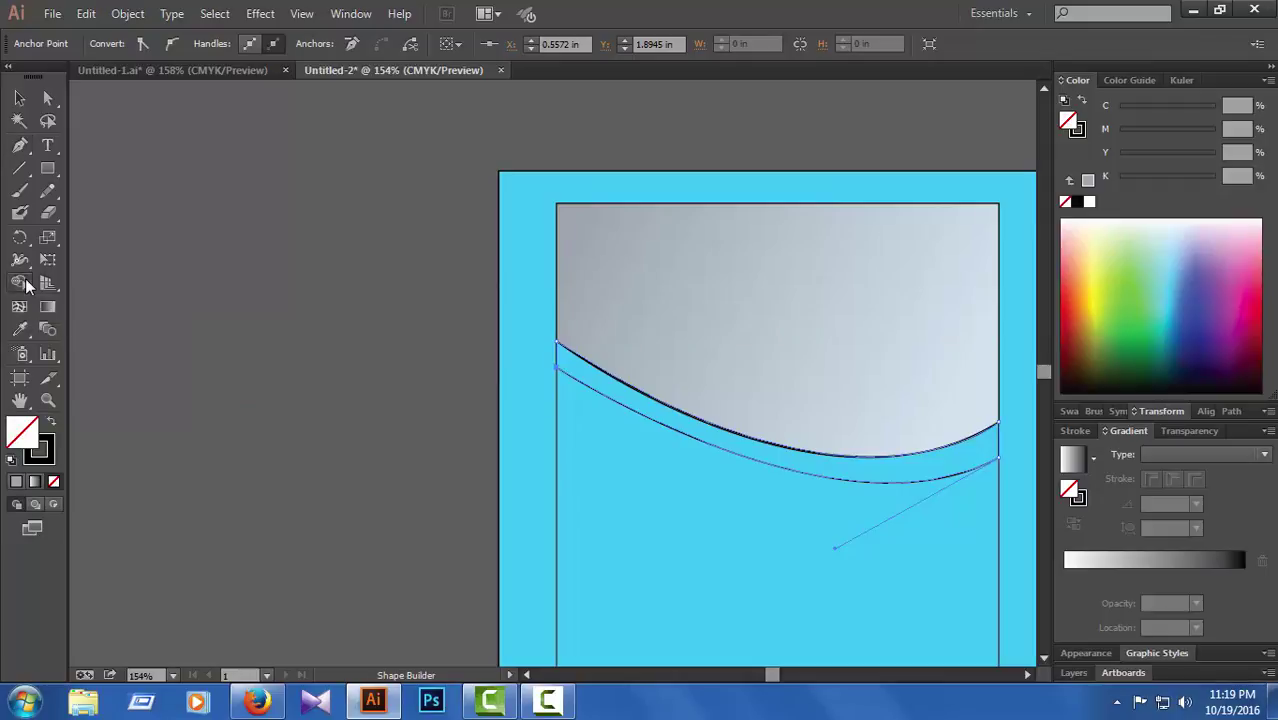
pyautogui.click(557, 373)
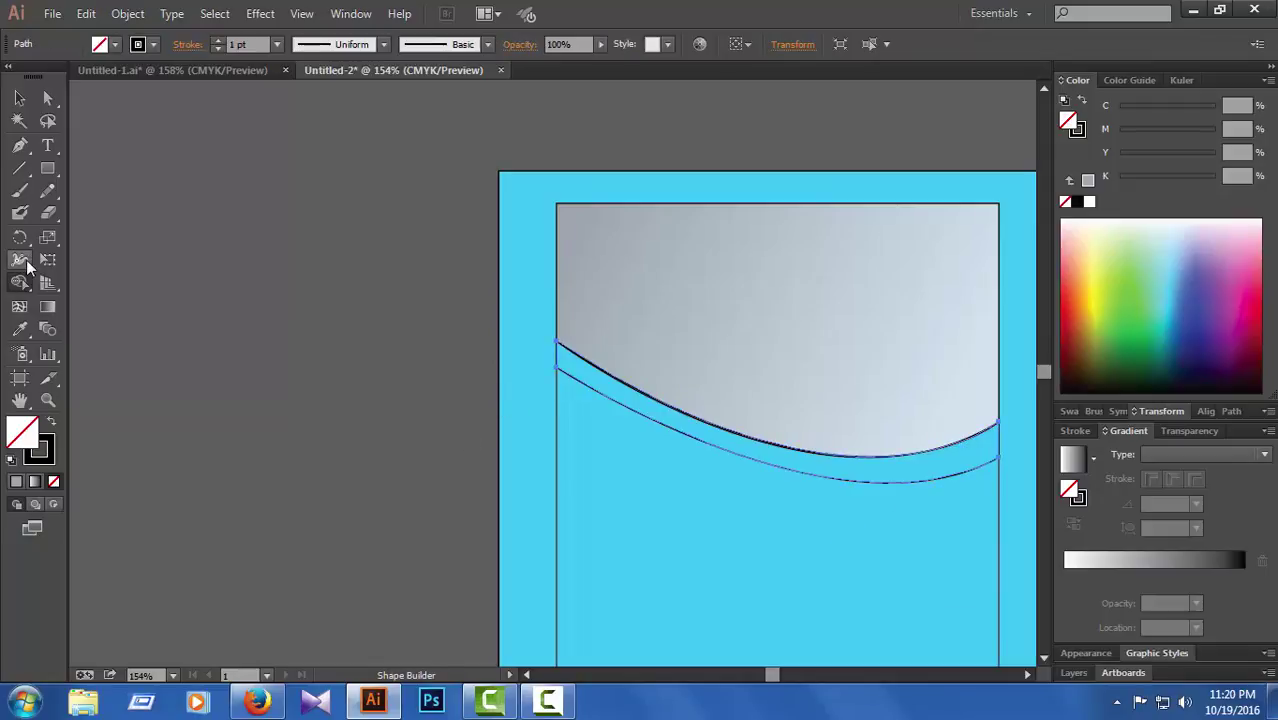
pyautogui.click(22, 261)
pyautogui.moveTo(549, 372)
pyautogui.mouseDown()
pyautogui.moveTo(556, 343)
pyautogui.moveTo(567, 372)
pyautogui.moveTo(565, 343)
pyautogui.mouseUp()
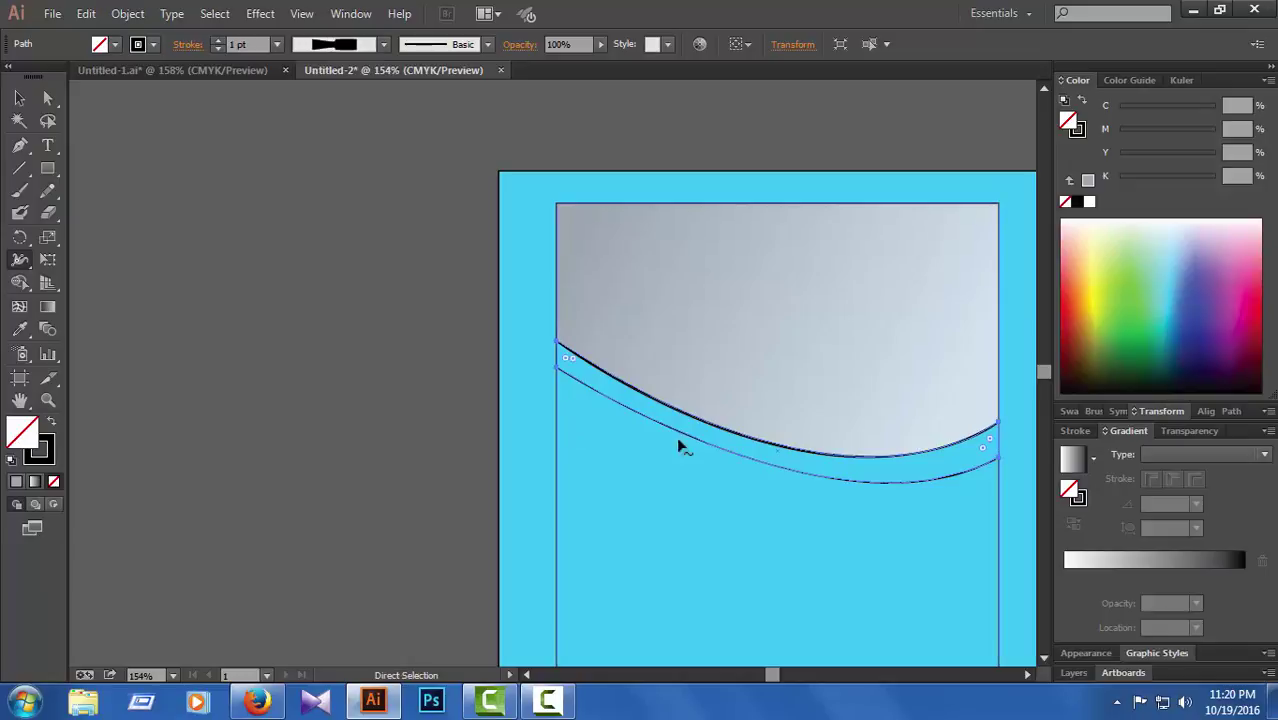
pyautogui.click(47, 98)
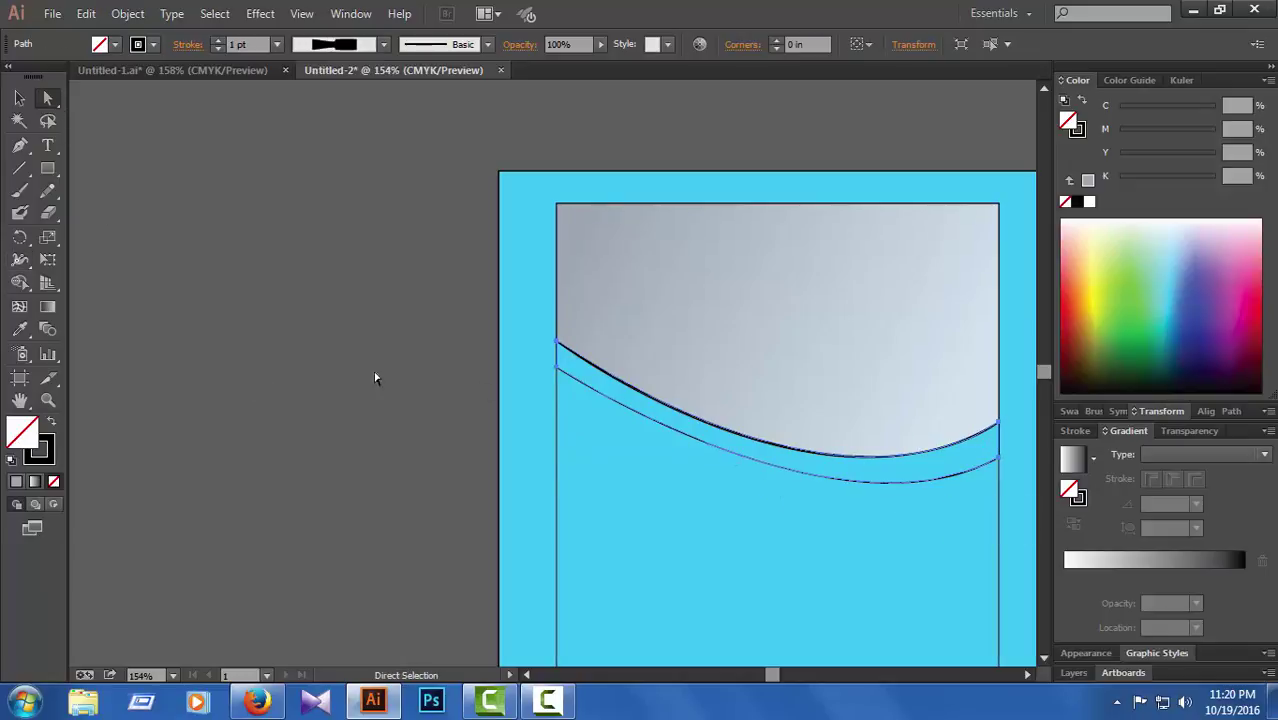
pyautogui.click(373, 373)
# - Fill the curved band with a linear gradient and show its stops as CMYK sliders
pyautogui.click(560, 362)
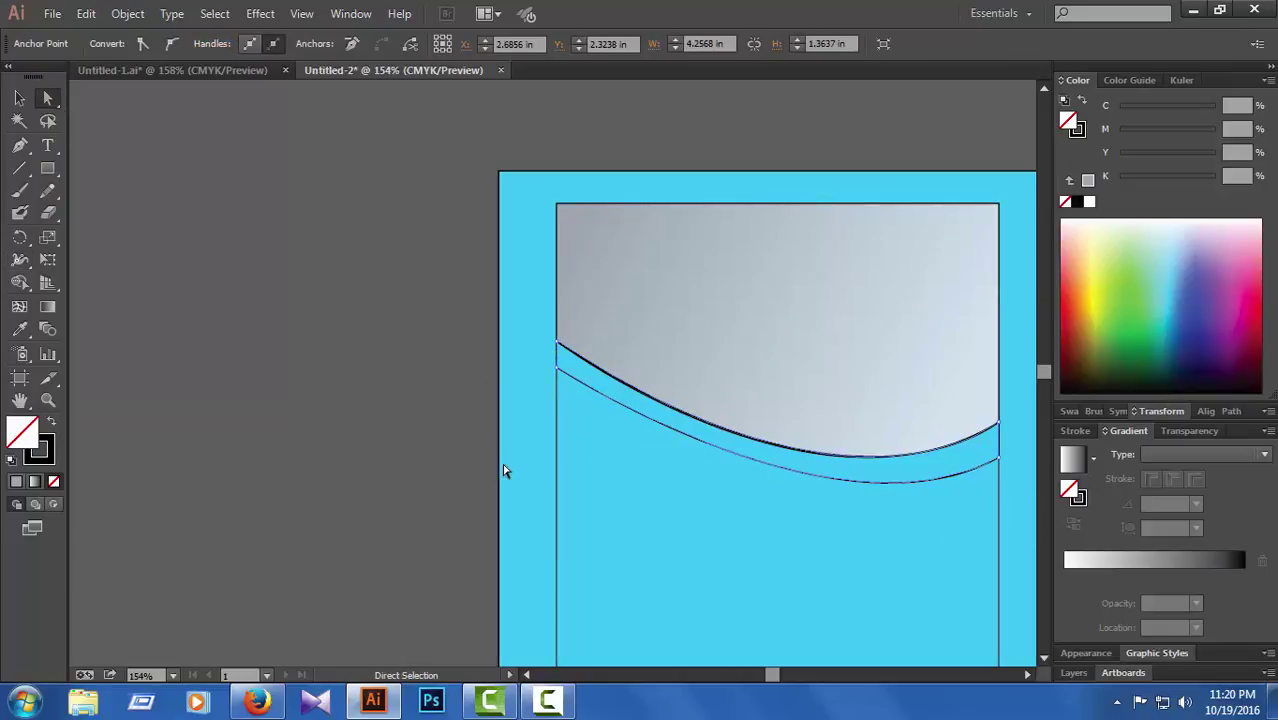
pyautogui.click(1198, 310)
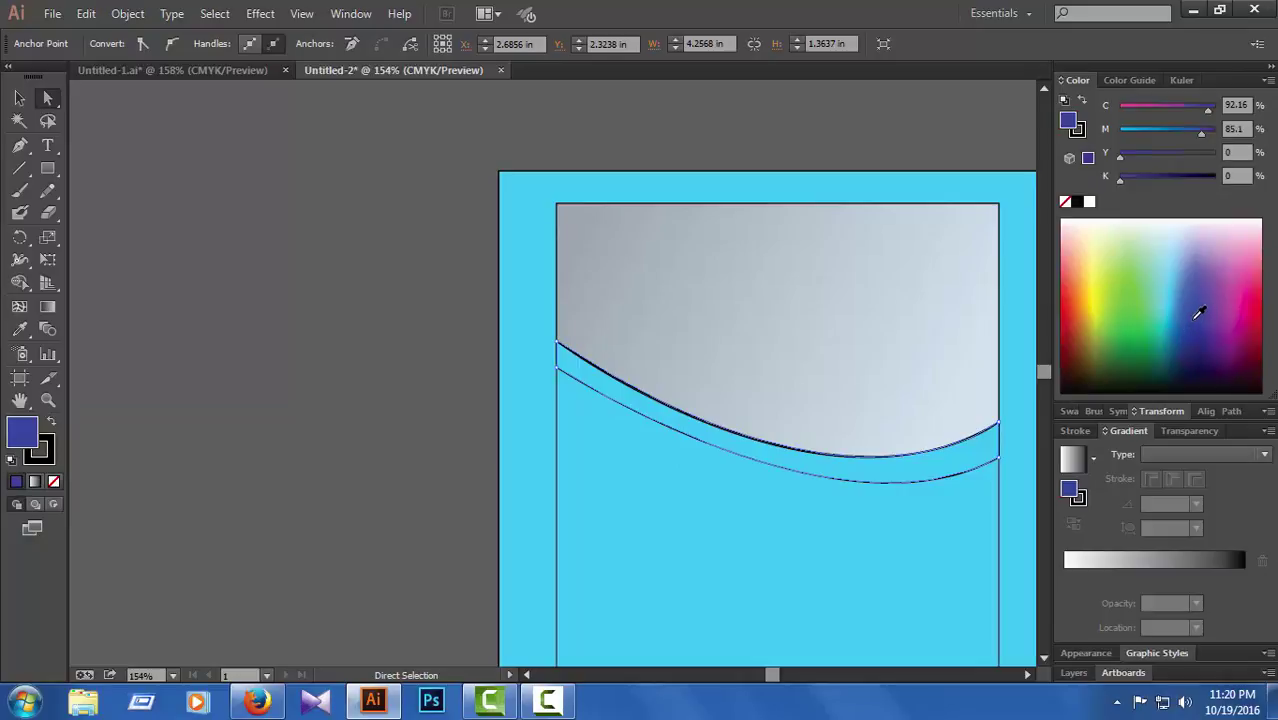
pyautogui.click(1072, 461)
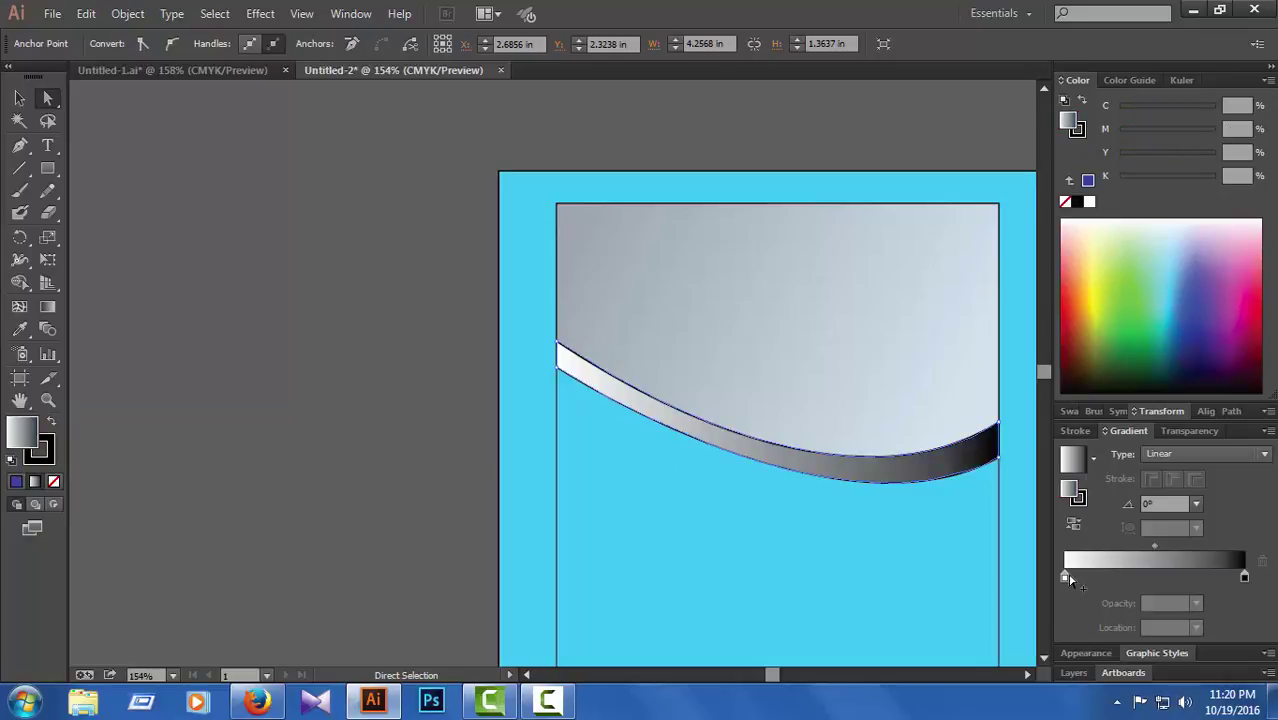
pyautogui.click(1244, 577)
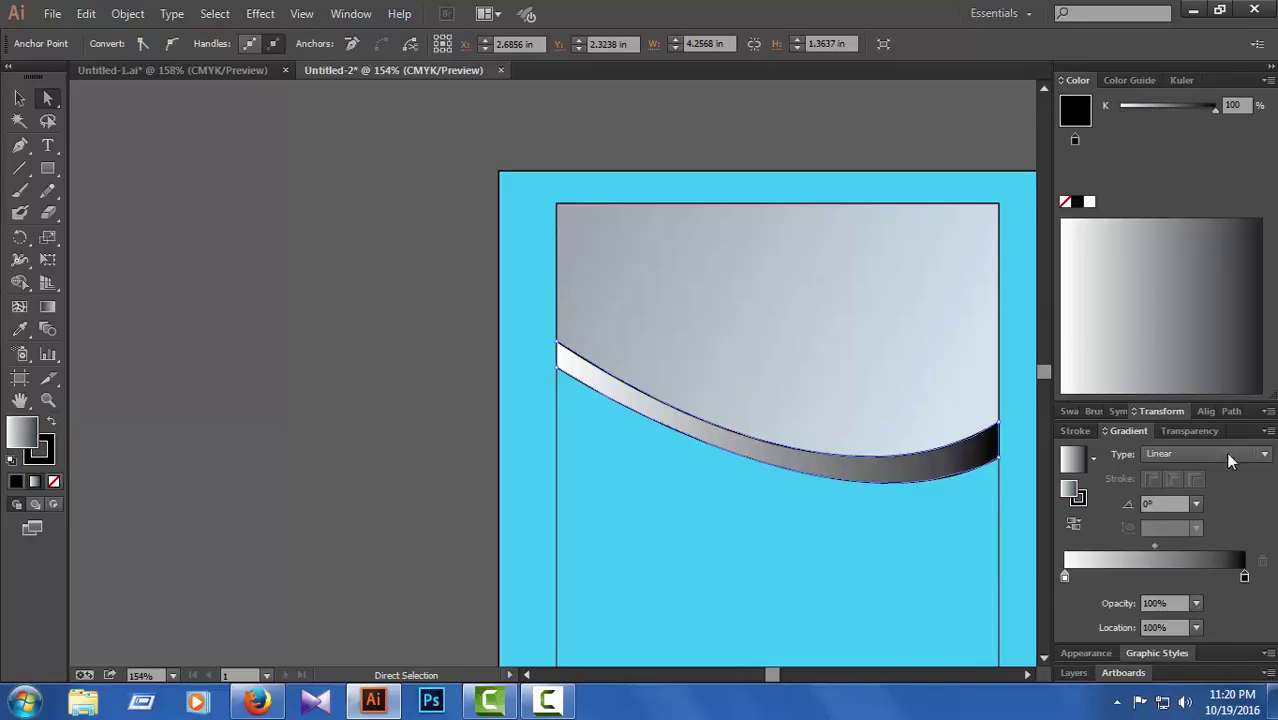
pyautogui.click(1268, 80)
pyautogui.click(1148, 180)
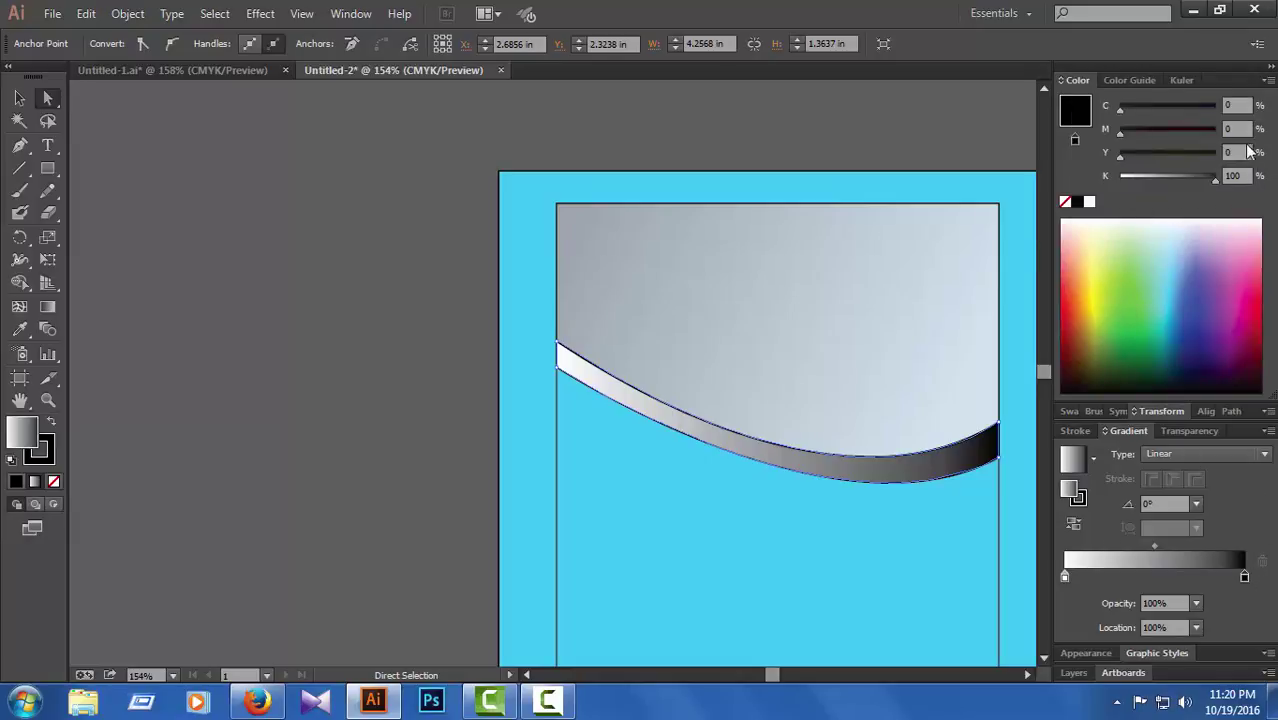
pyautogui.click(1268, 80)
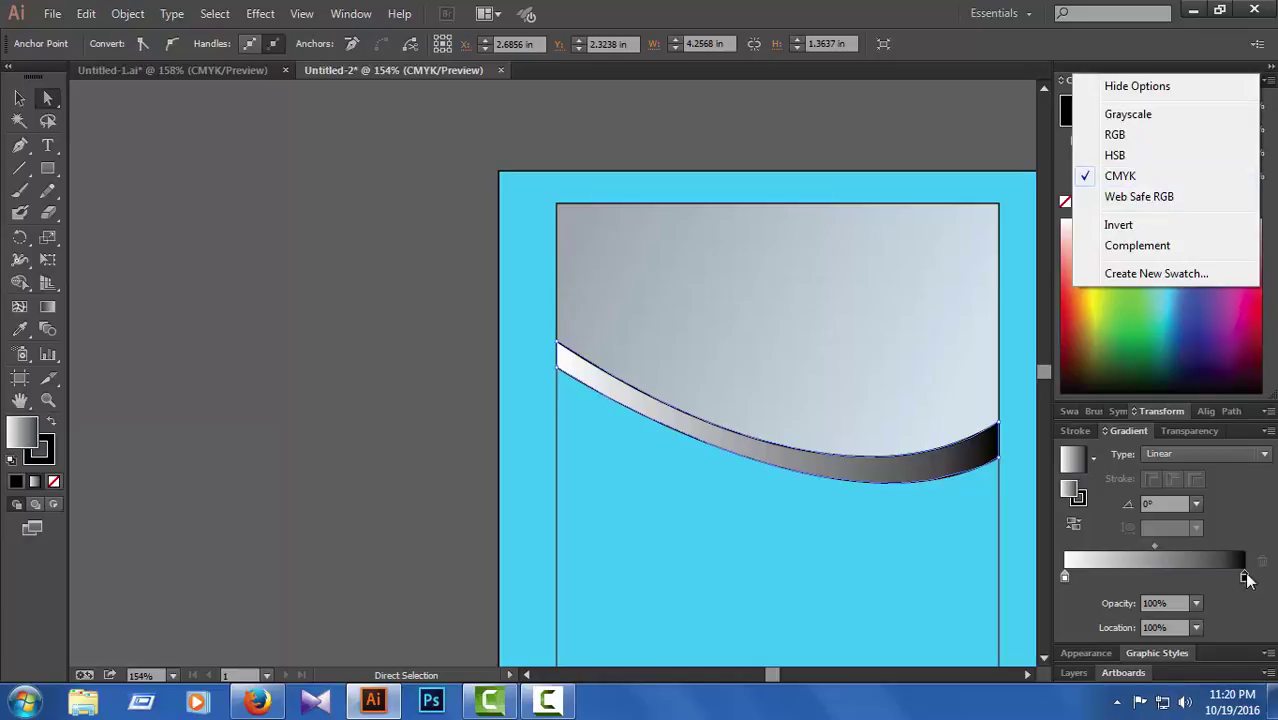
pyautogui.click(1246, 579)
pyautogui.click(1064, 578)
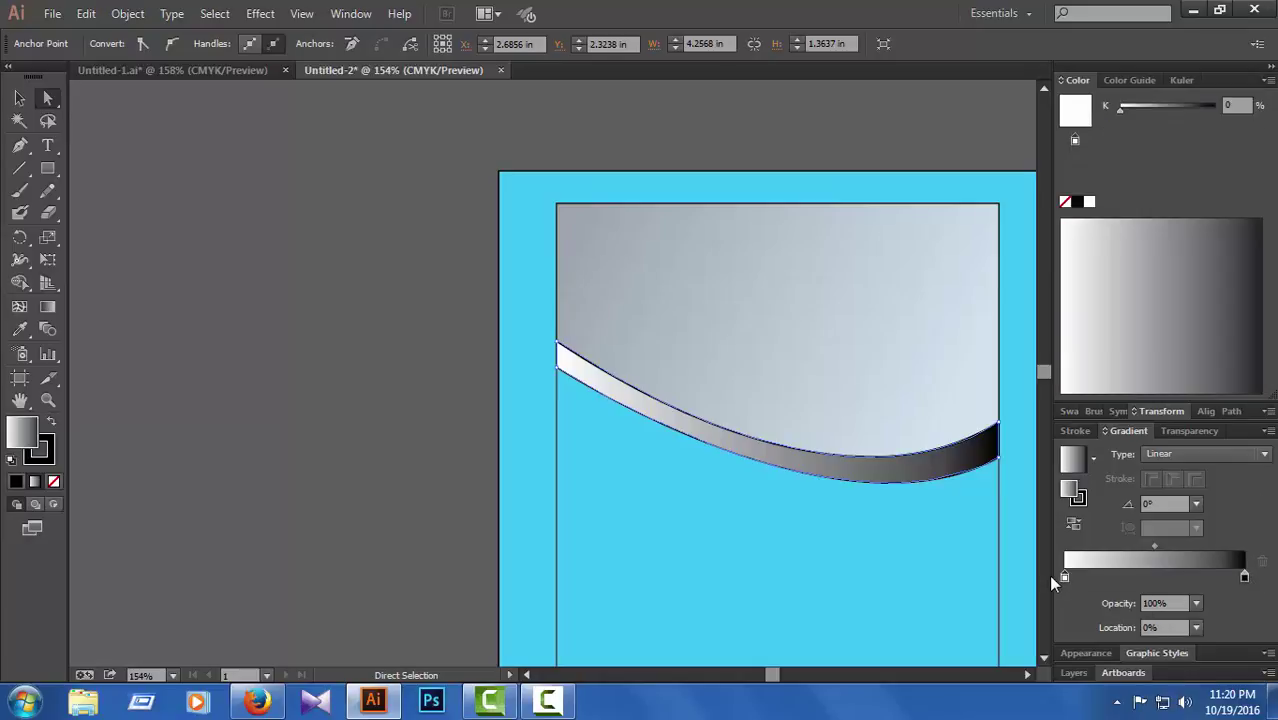
pyautogui.click(1268, 80)
pyautogui.click(1149, 177)
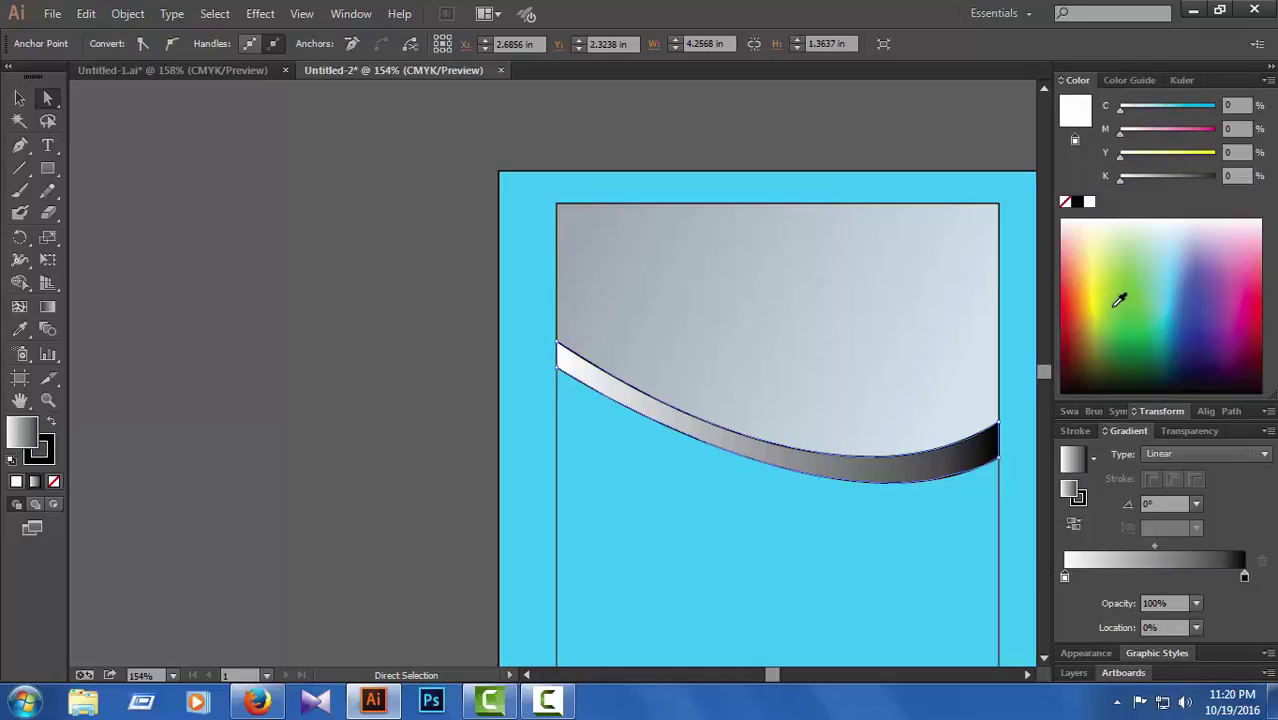
# - Set the start stop to bright blue and the end stop to dark teal-navy
pyautogui.click(1192, 302)
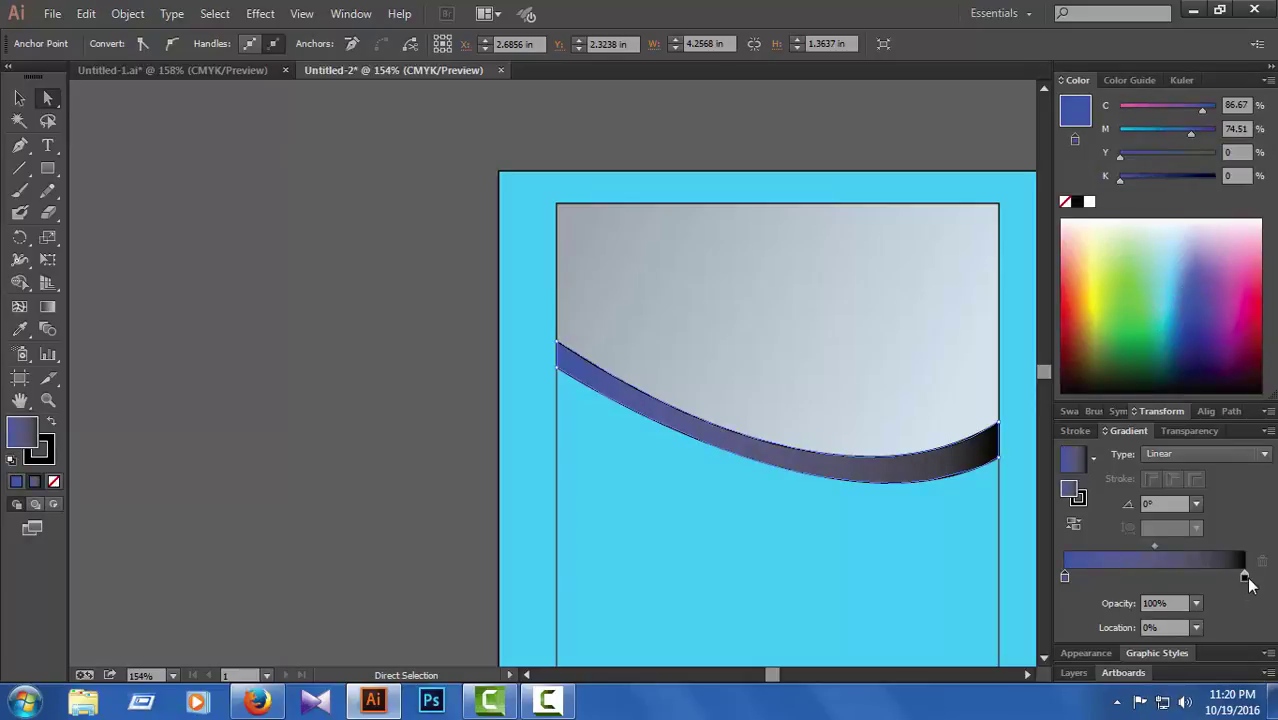
pyautogui.click(1245, 578)
pyautogui.click(1198, 289)
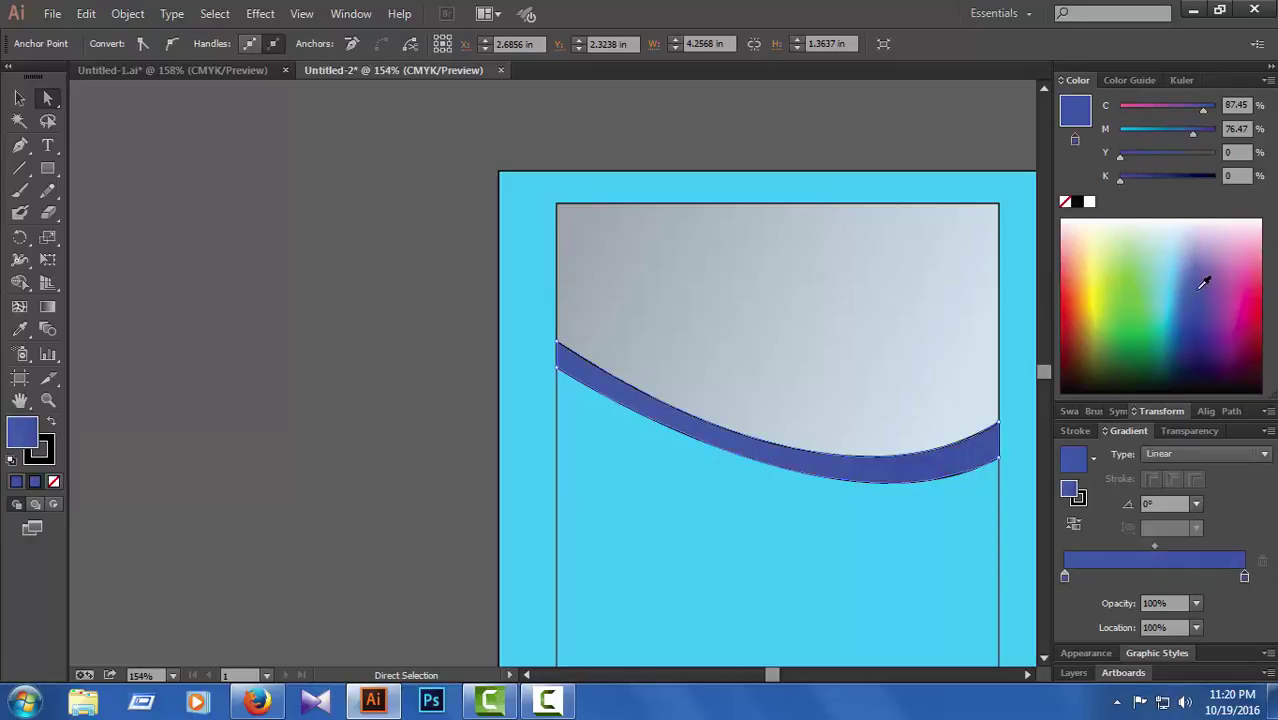
pyautogui.moveTo(1192, 133); pyautogui.dragTo(1151, 133)
pyautogui.moveTo(1120, 180); pyautogui.dragTo(1161, 182)
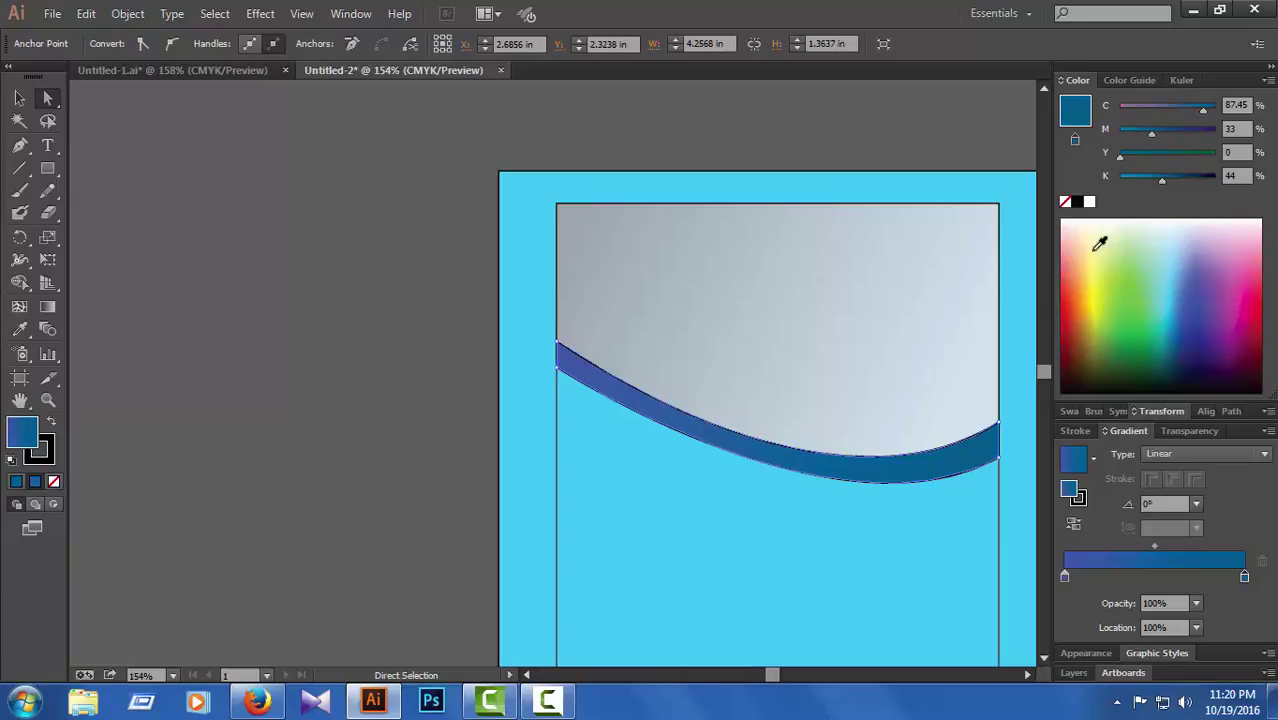
pyautogui.click(1065, 578)
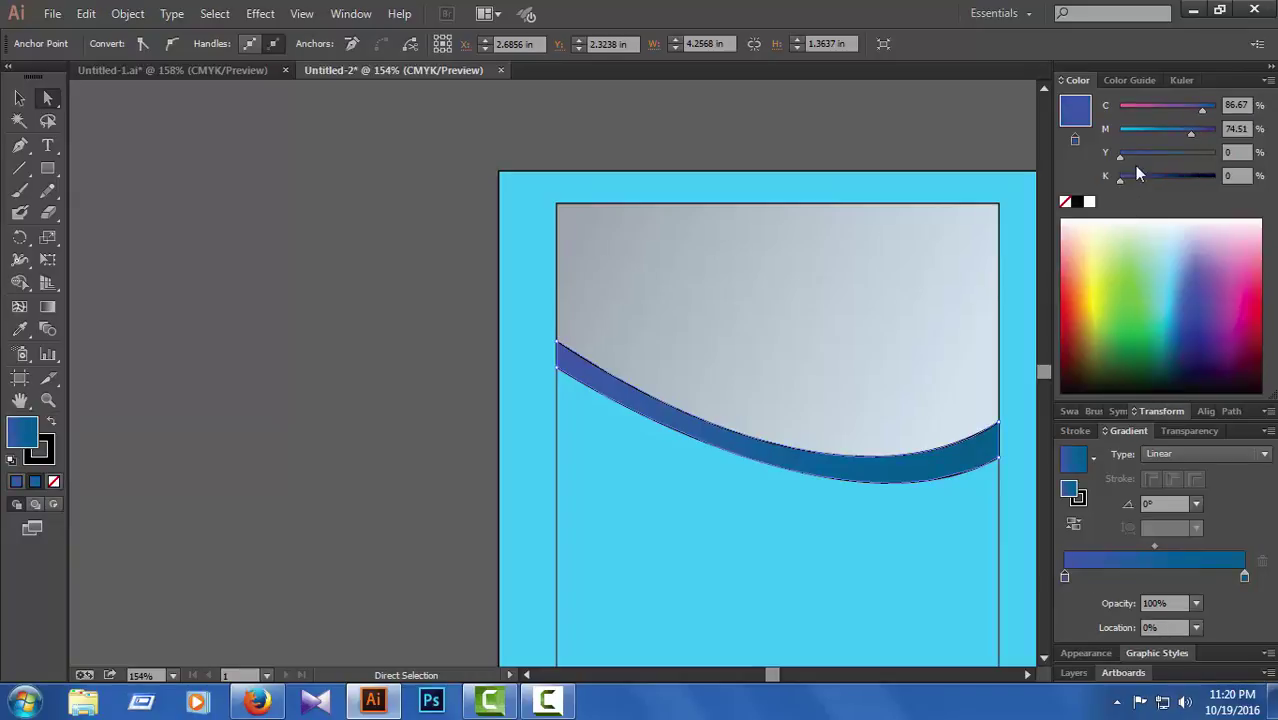
pyautogui.moveTo(1131, 174); pyautogui.dragTo(1130, 182)
pyautogui.click(1149, 130)
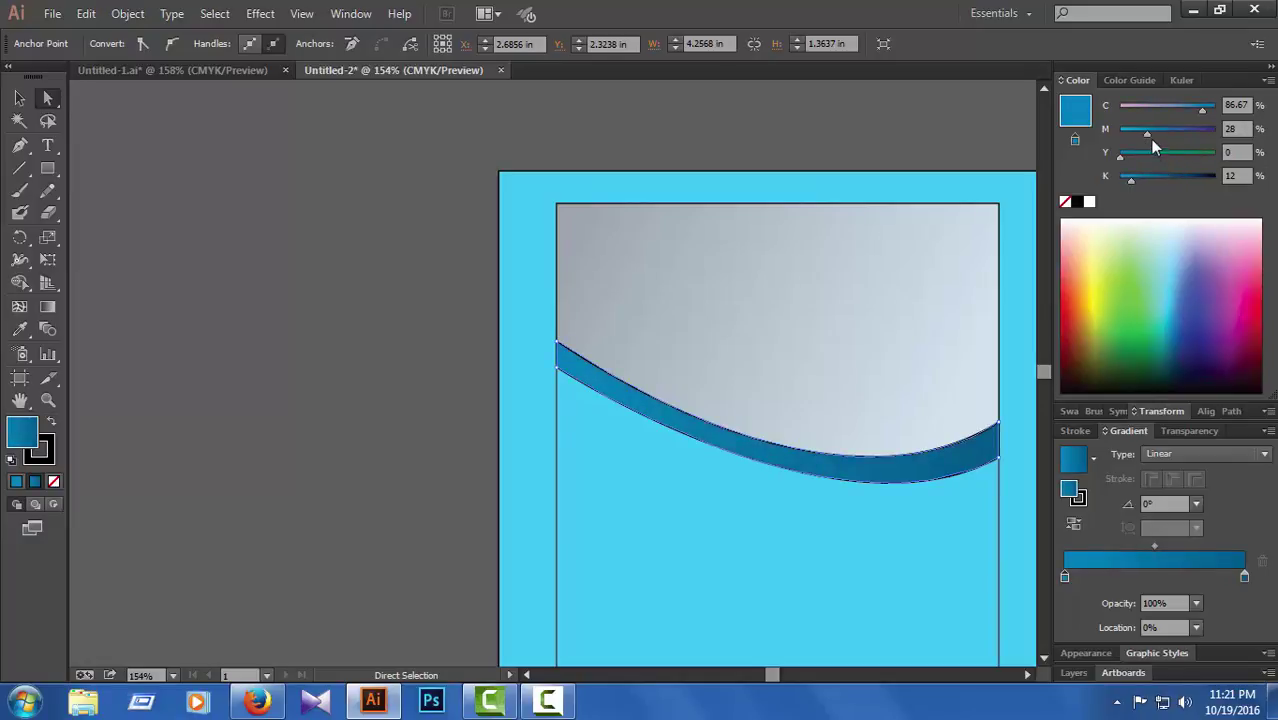
pyautogui.click(1138, 134)
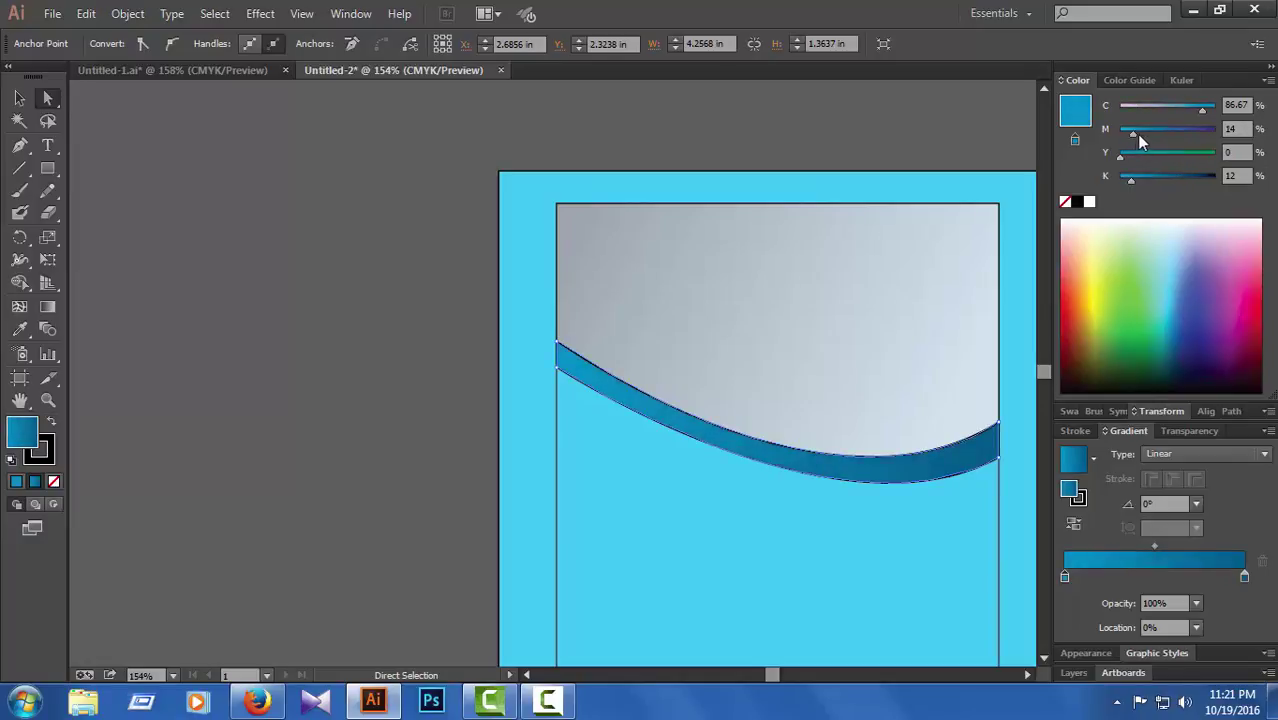
pyautogui.click(1245, 578)
pyautogui.click(1169, 181)
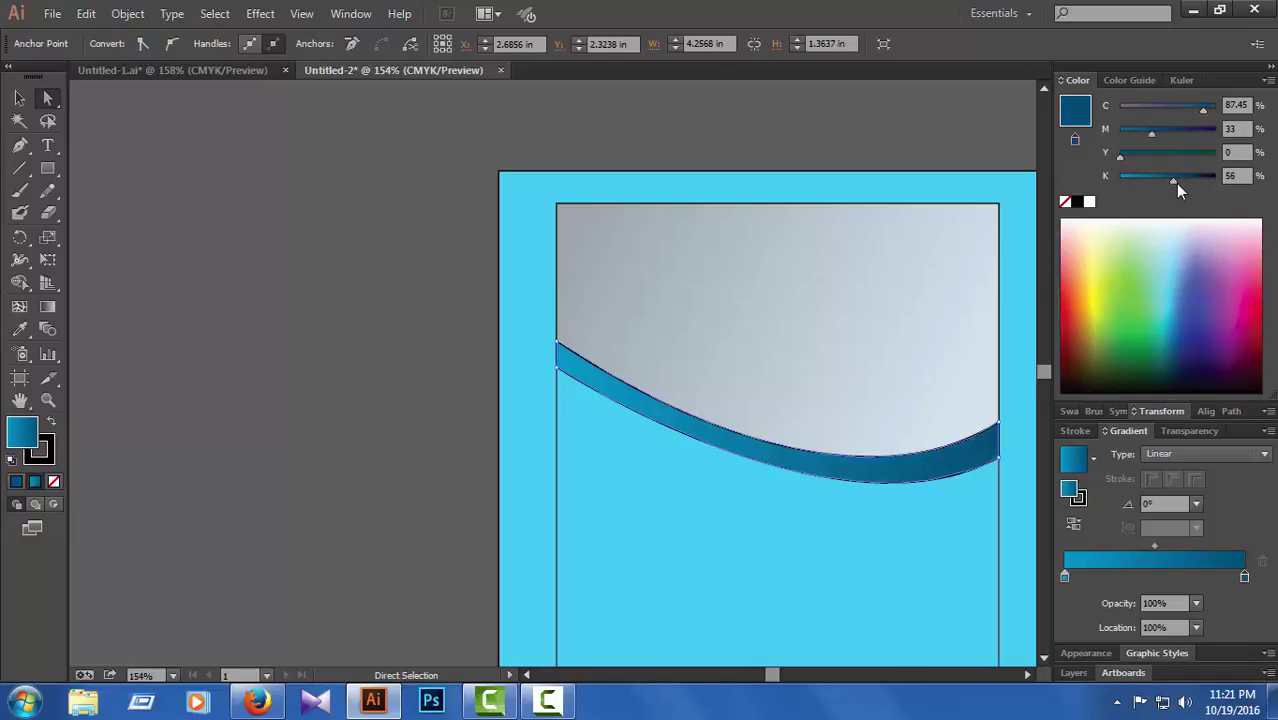
pyautogui.click(1181, 183)
# - Deselect the band and fit the artboard in the window (Ctrl+0)
pyautogui.scroll(-2, 927, 428)
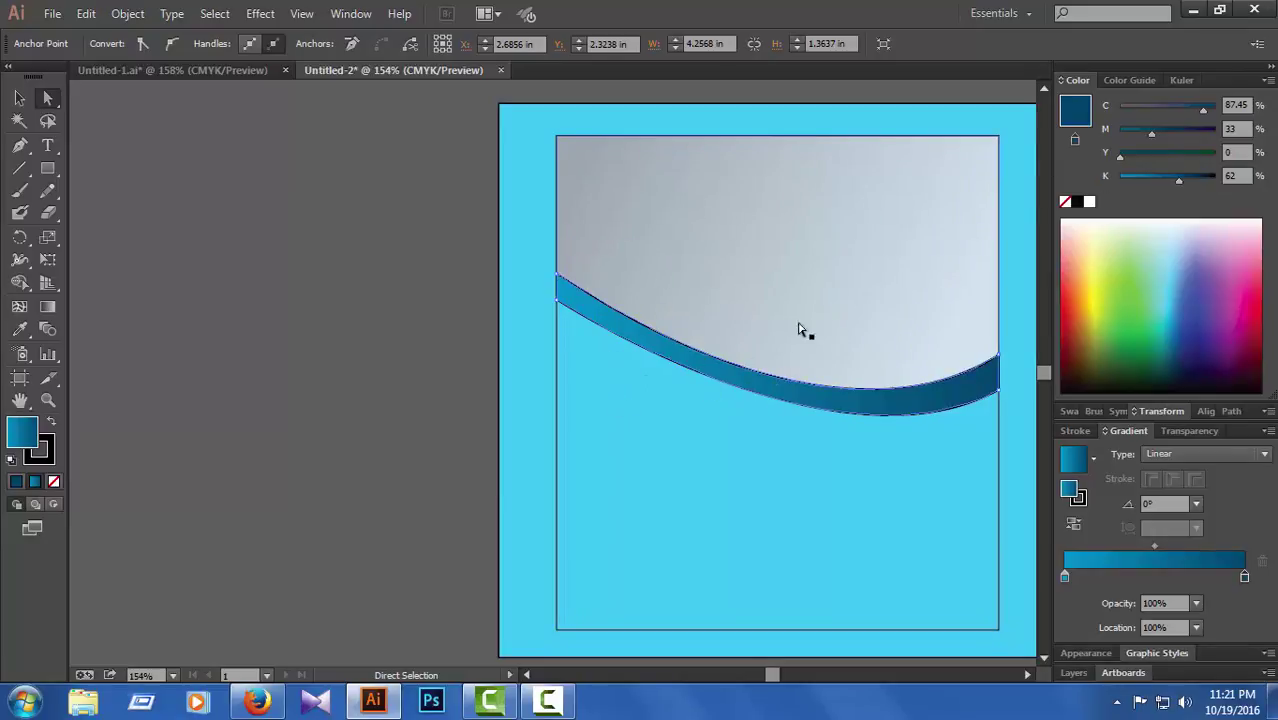
pyautogui.click(289, 288)
pyautogui.hotkey('ctrl', '0')
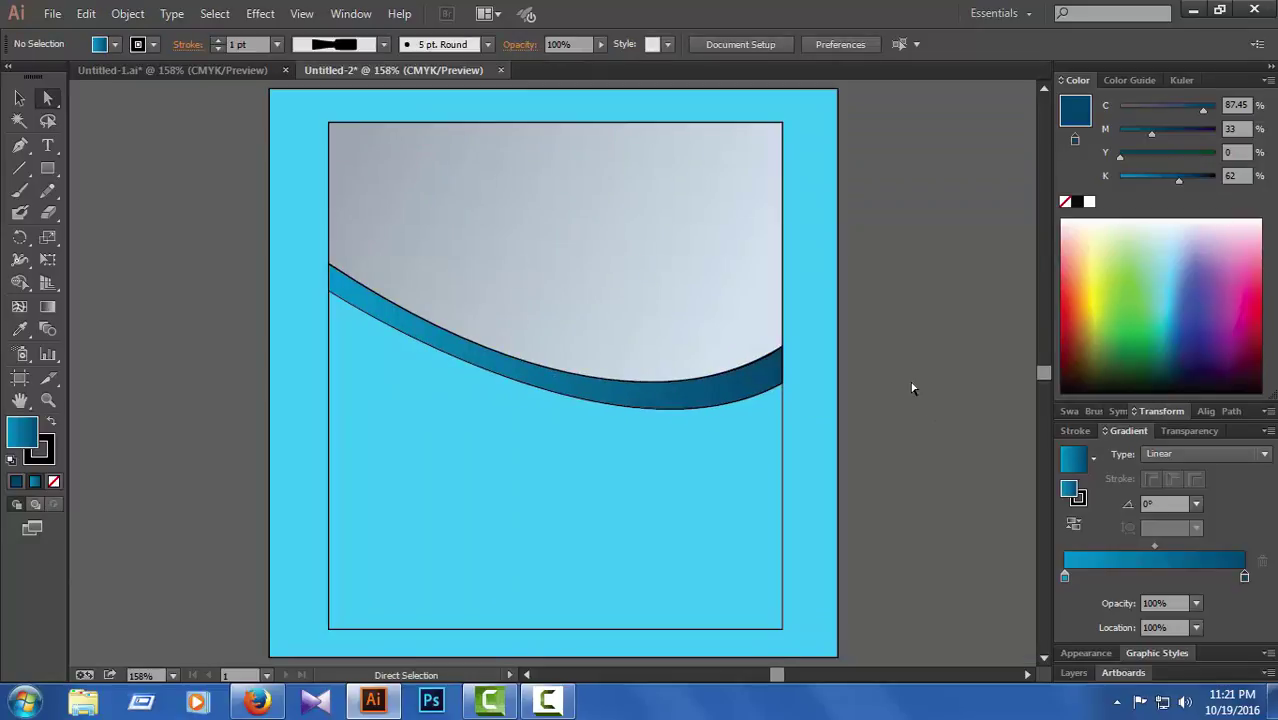
pyautogui.moveTo(52, 176); pyautogui.dragTo(109, 216)
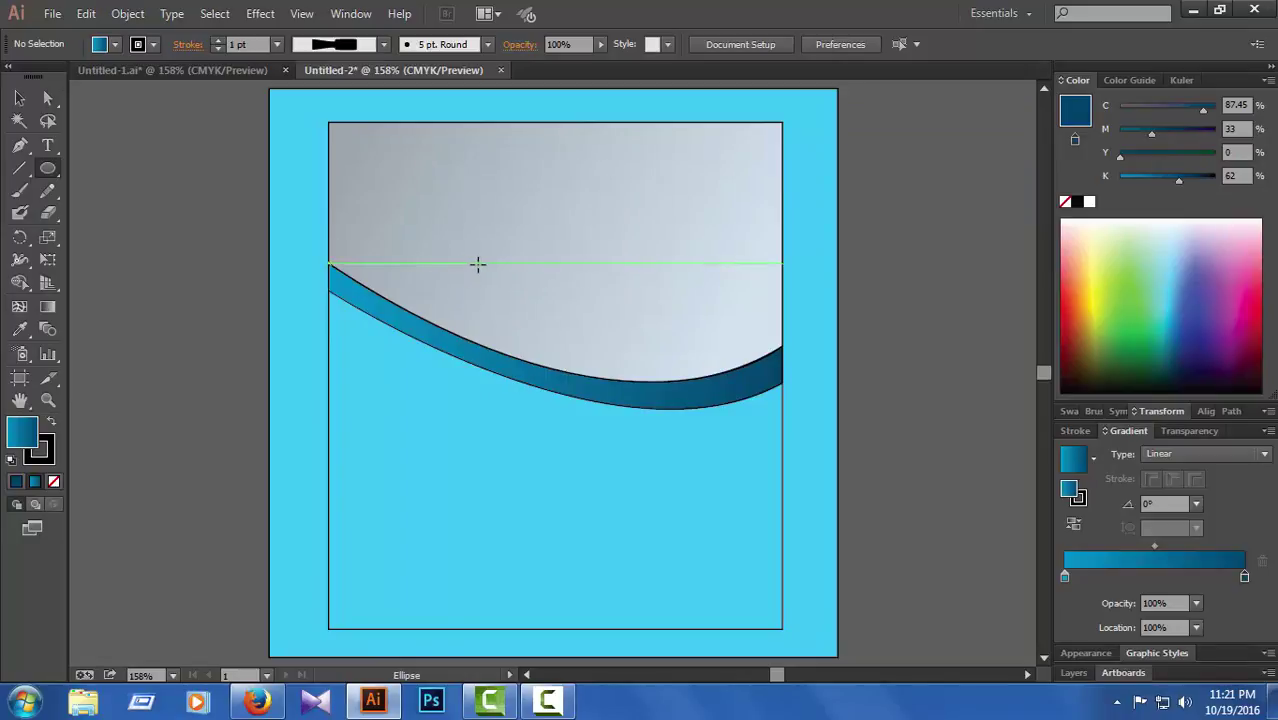
# - Draw a teal-to-navy gradient circle over the band's left end, nudge it, and enlarge it toward the upper left
pyautogui.moveTo(488, 262); pyautogui.dragTo(350, 408)
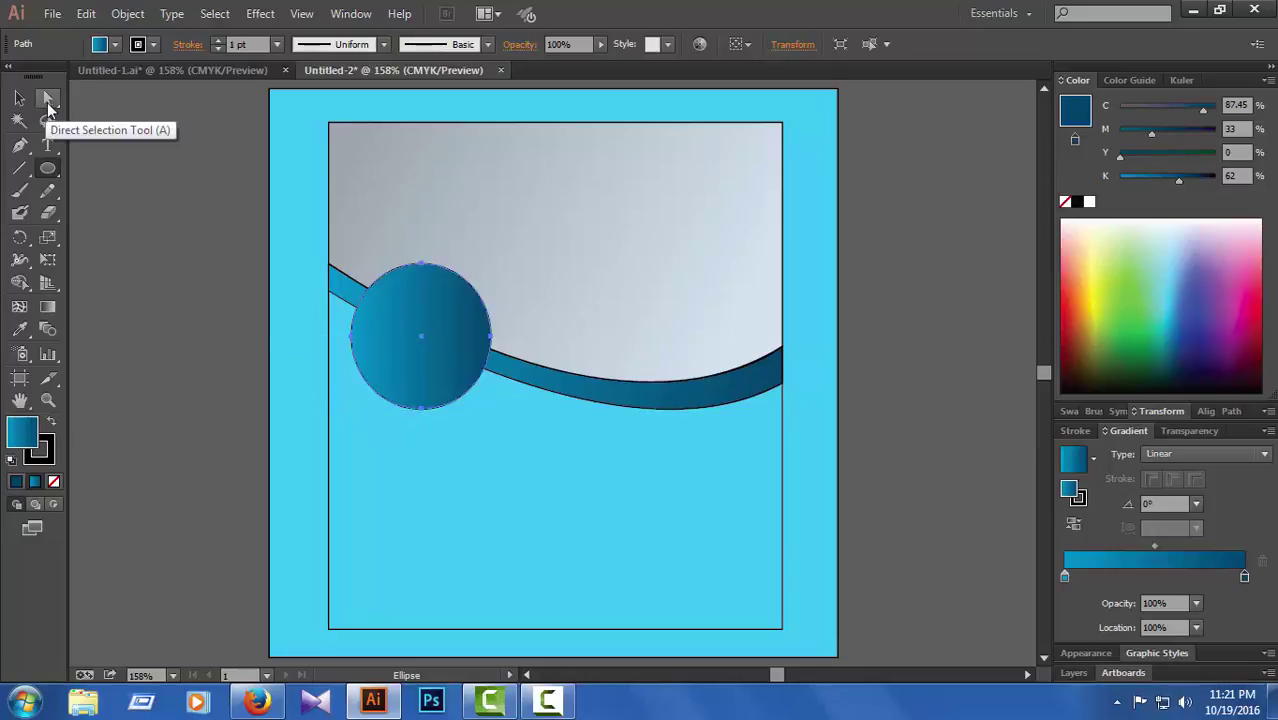
pyautogui.press('Right')
pyautogui.press('Right')
pyautogui.press('Right')
pyautogui.press('Right')
pyautogui.press('Right')
pyautogui.press('Right')
pyautogui.press('Right')
pyautogui.press('Right')
pyautogui.press('Right')
pyautogui.press('Right')
pyautogui.press('Up')
pyautogui.press('Up')
pyautogui.press('Up')
pyautogui.press('Up')
pyautogui.press('Up')
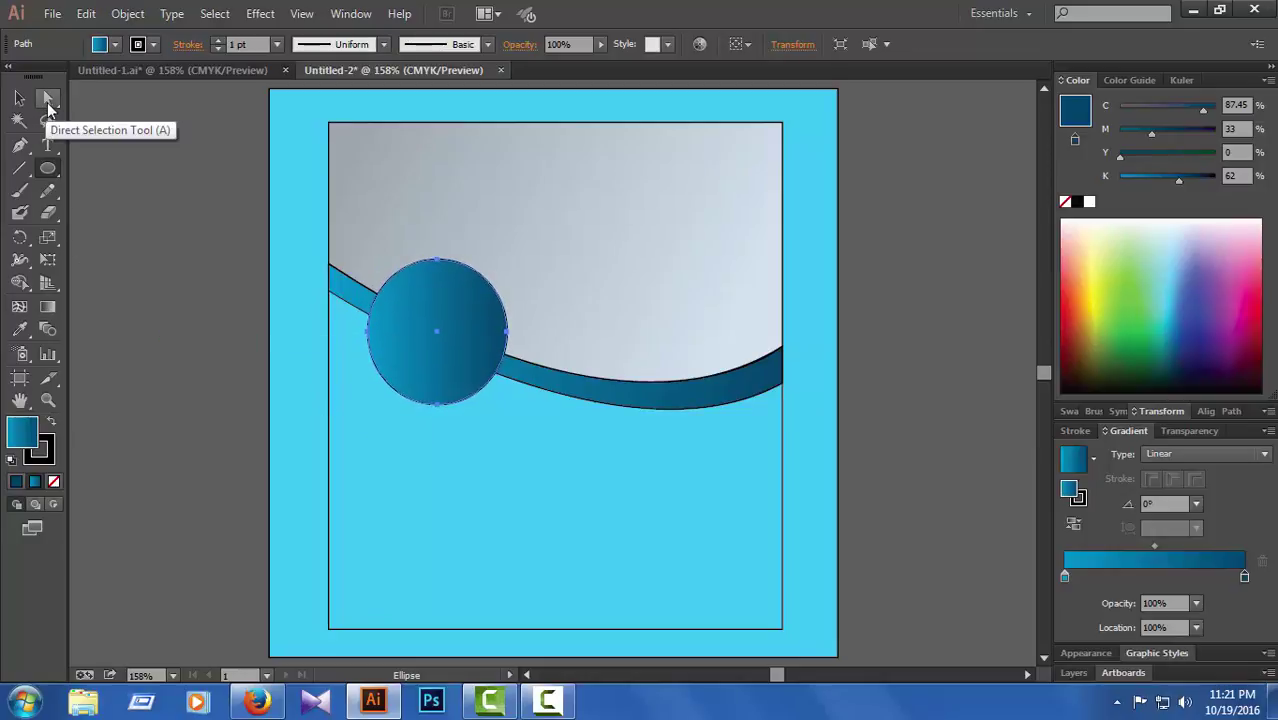
pyautogui.click(19, 98)
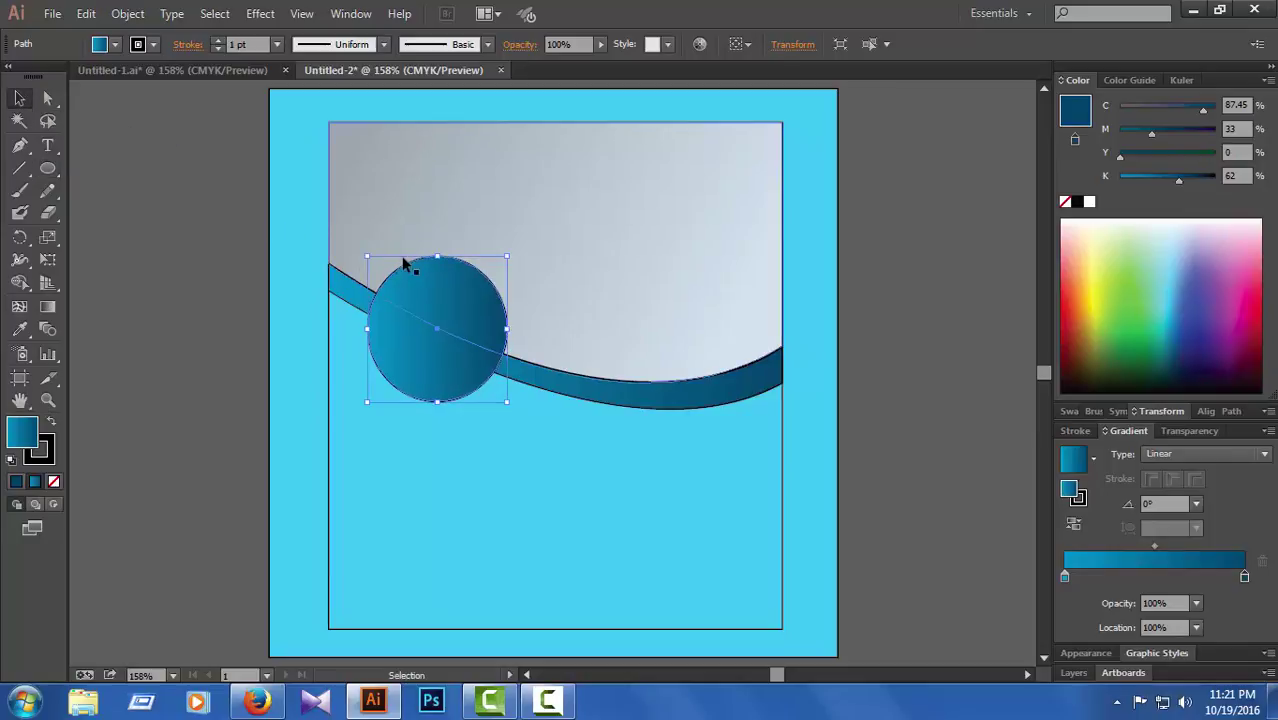
pyautogui.moveTo(366, 255)
pyautogui.mouseDown()
pyautogui.moveTo(339, 246)
pyautogui.moveTo(350, 248)
pyautogui.mouseUp()
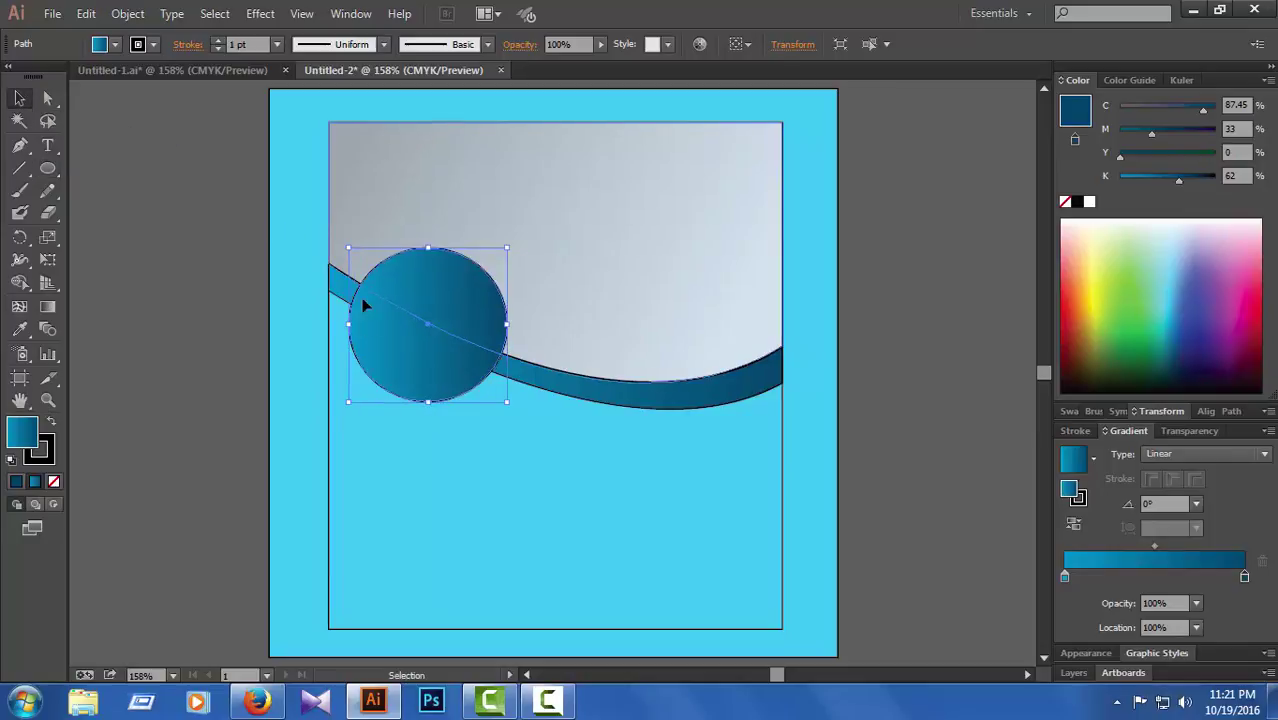
pyautogui.press('Up')
pyautogui.press('Up')
pyautogui.press('Up')
pyautogui.press('Up')
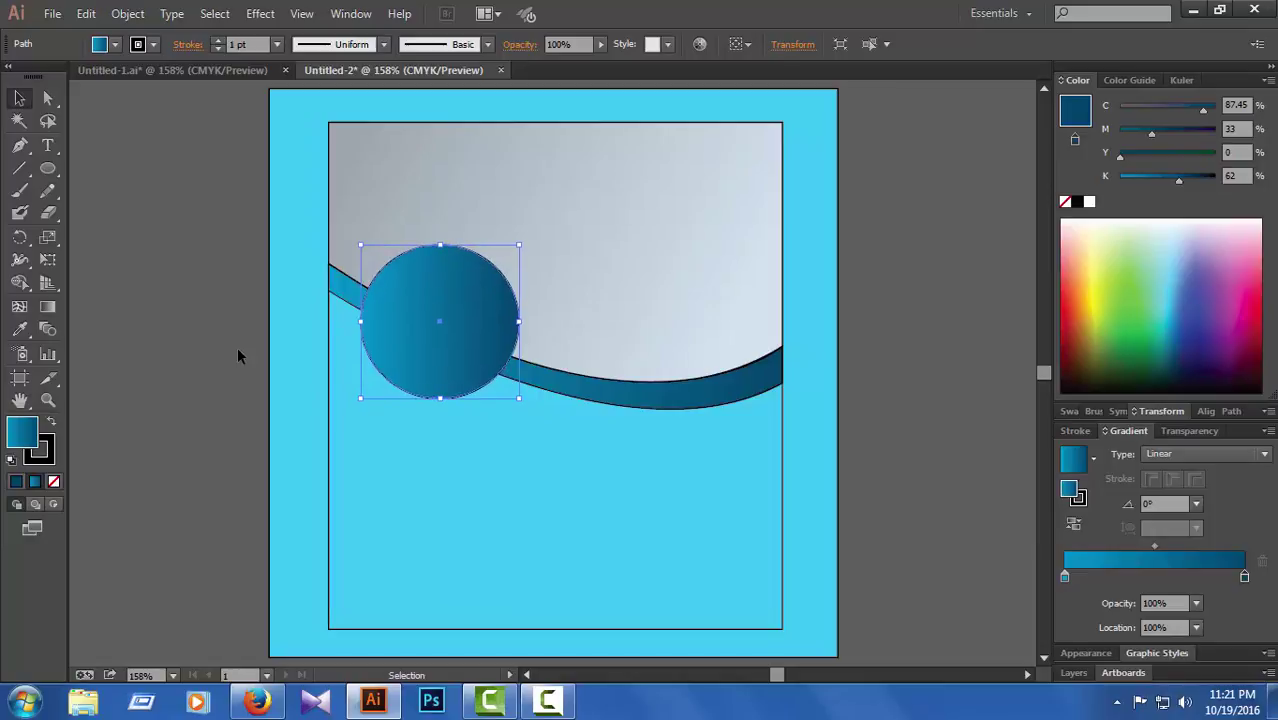
pyautogui.press('Down')
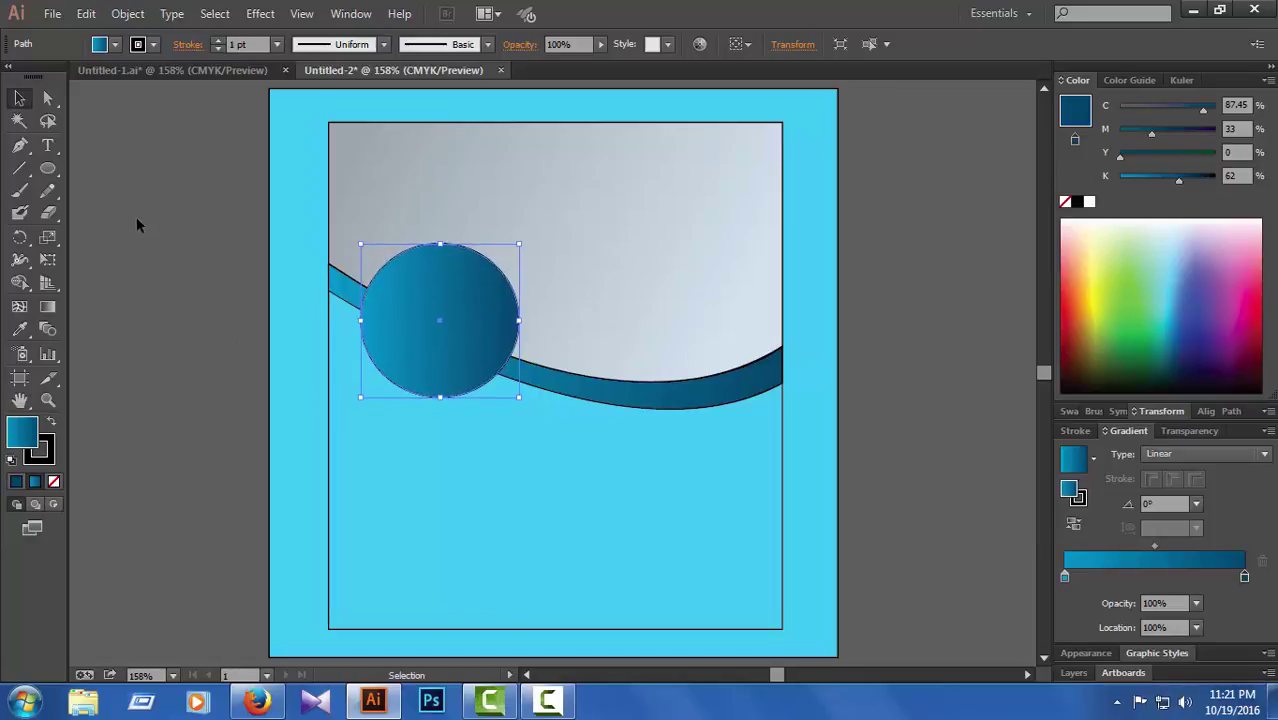
pyautogui.hotkey('ctrl', 'shift', 'a')
# - Draw a smaller round circle inside the blue circle and nudge it into place
pyautogui.press('l')
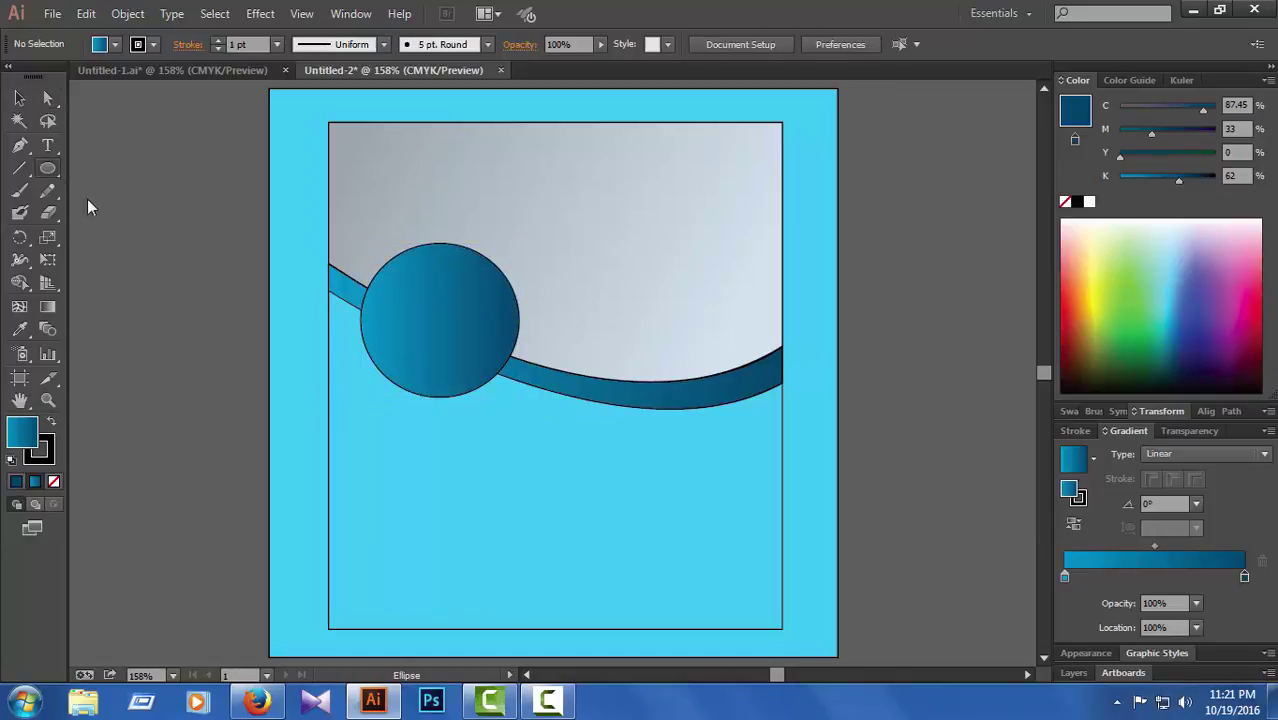
pyautogui.moveTo(481, 270); pyautogui.dragTo(377, 373)
pyautogui.click(19, 98)
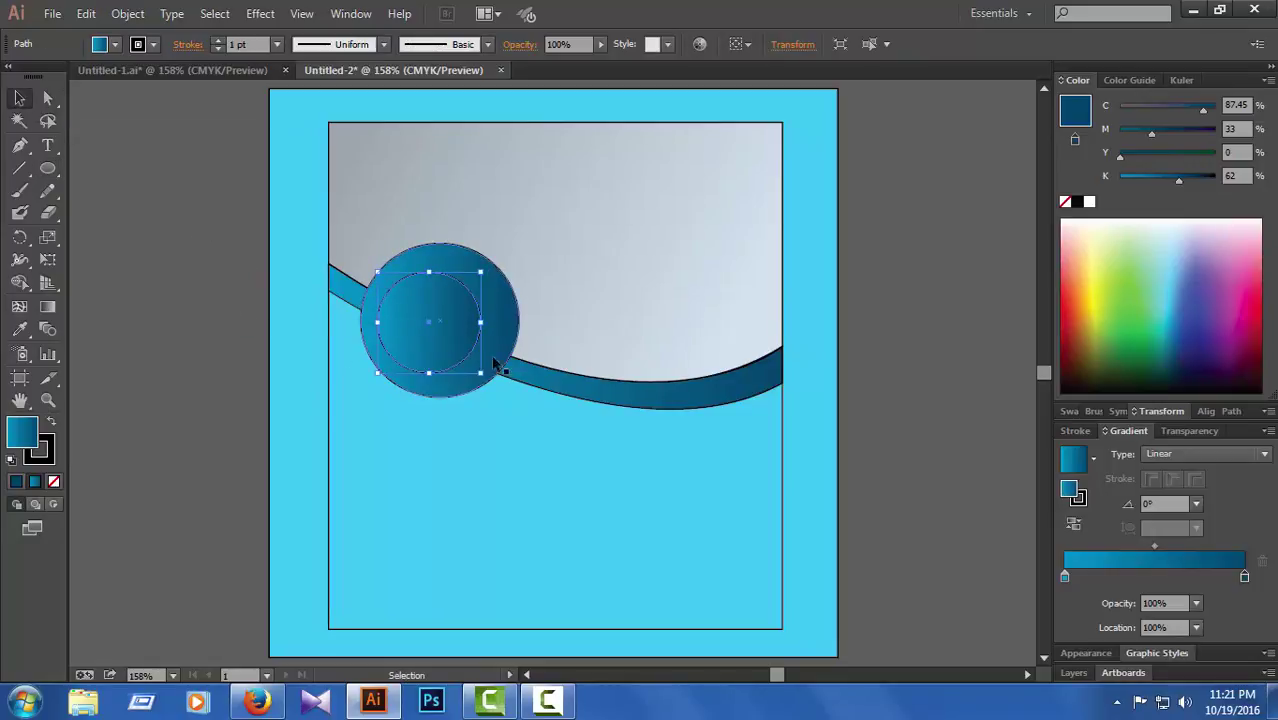
pyautogui.moveTo(481, 322)
pyautogui.mouseDown()
pyautogui.moveTo(518, 322)
pyautogui.moveTo(496, 322)
pyautogui.mouseUp()
pyautogui.moveTo(436, 273); pyautogui.dragTo(440, 262)
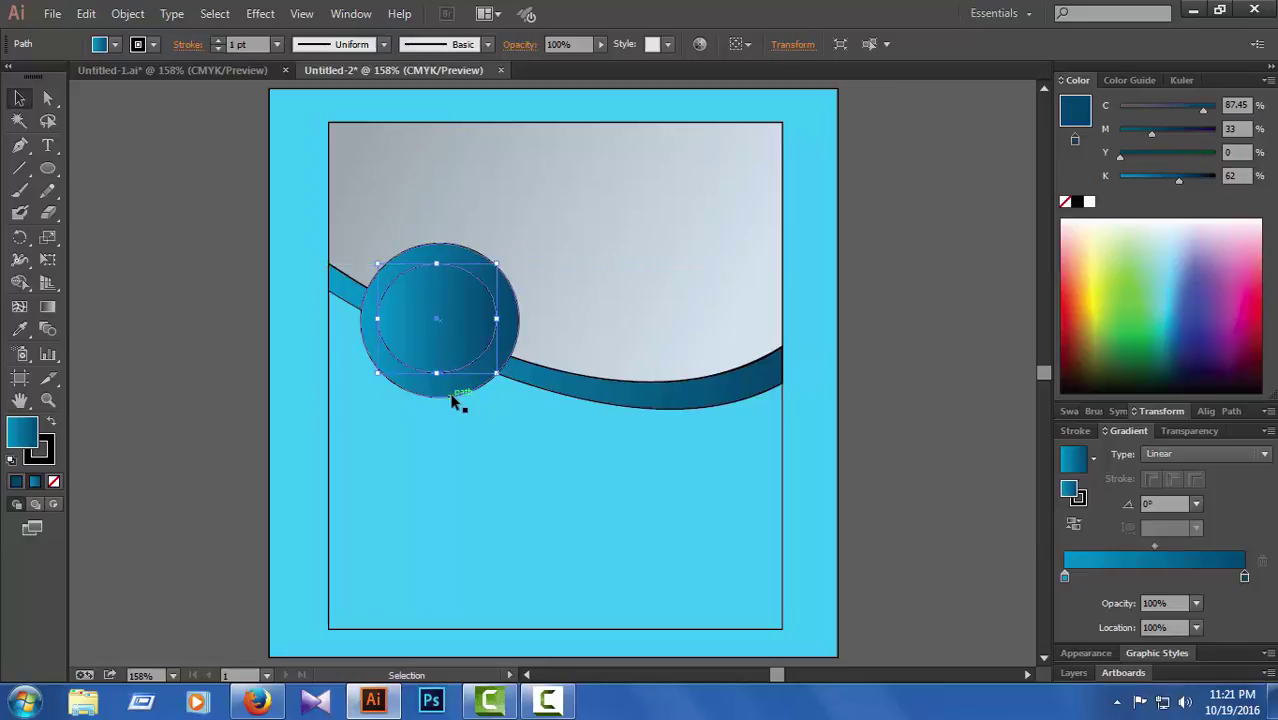
pyautogui.moveTo(436, 374); pyautogui.dragTo(437, 383)
pyautogui.press('Right')
pyautogui.press('Up')
pyautogui.press('Up')
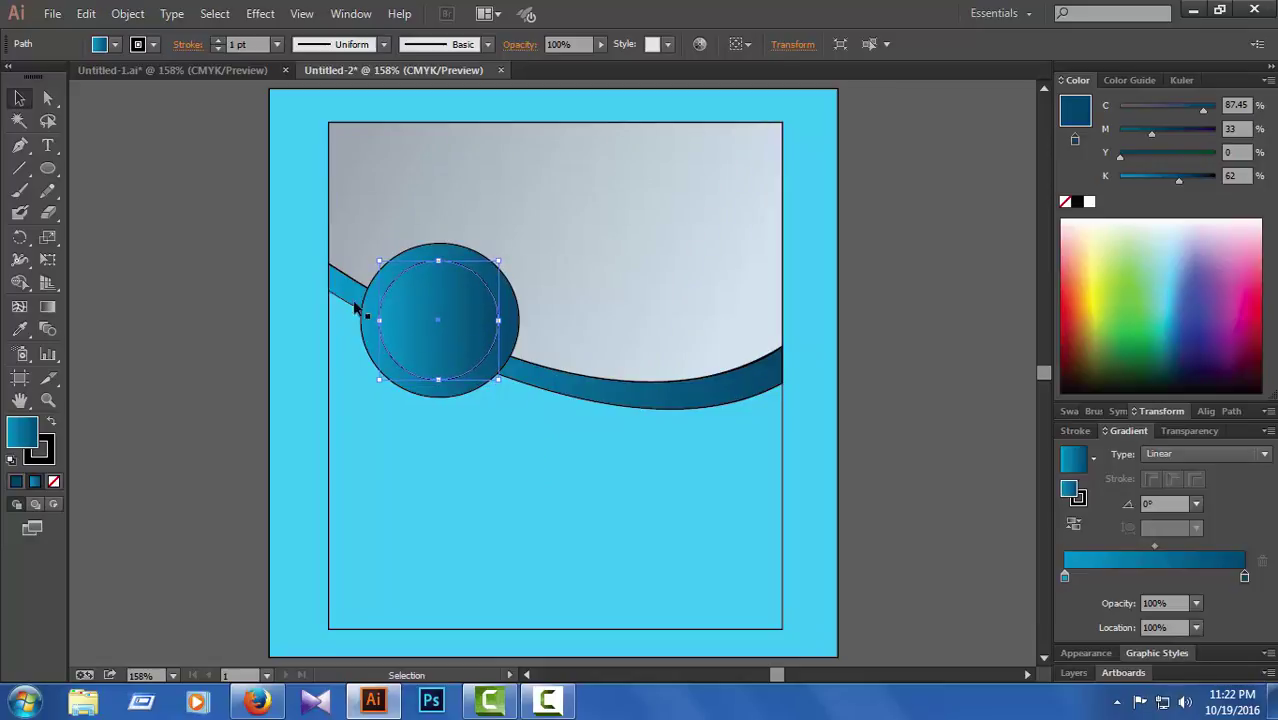
# - Fill the outer circle near-white instead of a white gradient, leaving a ring around the inner circle
pyautogui.click(47, 97)
pyautogui.click(230, 285)
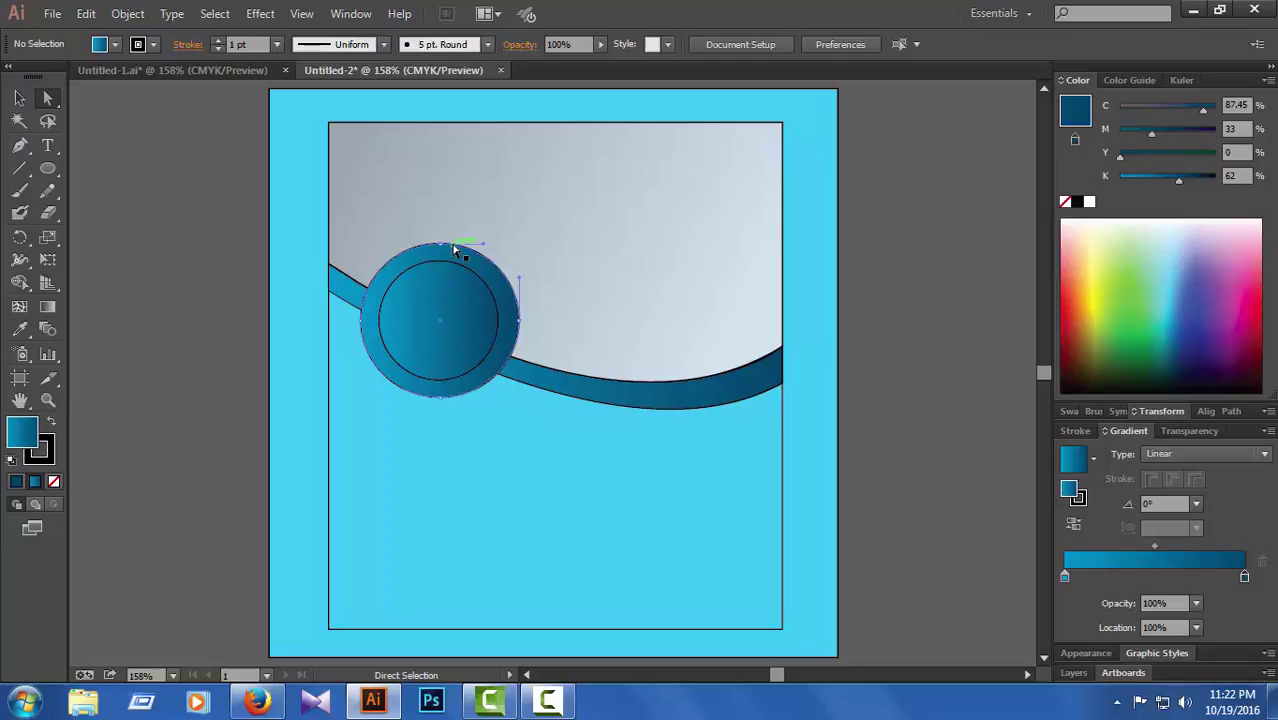
pyautogui.click(454, 248)
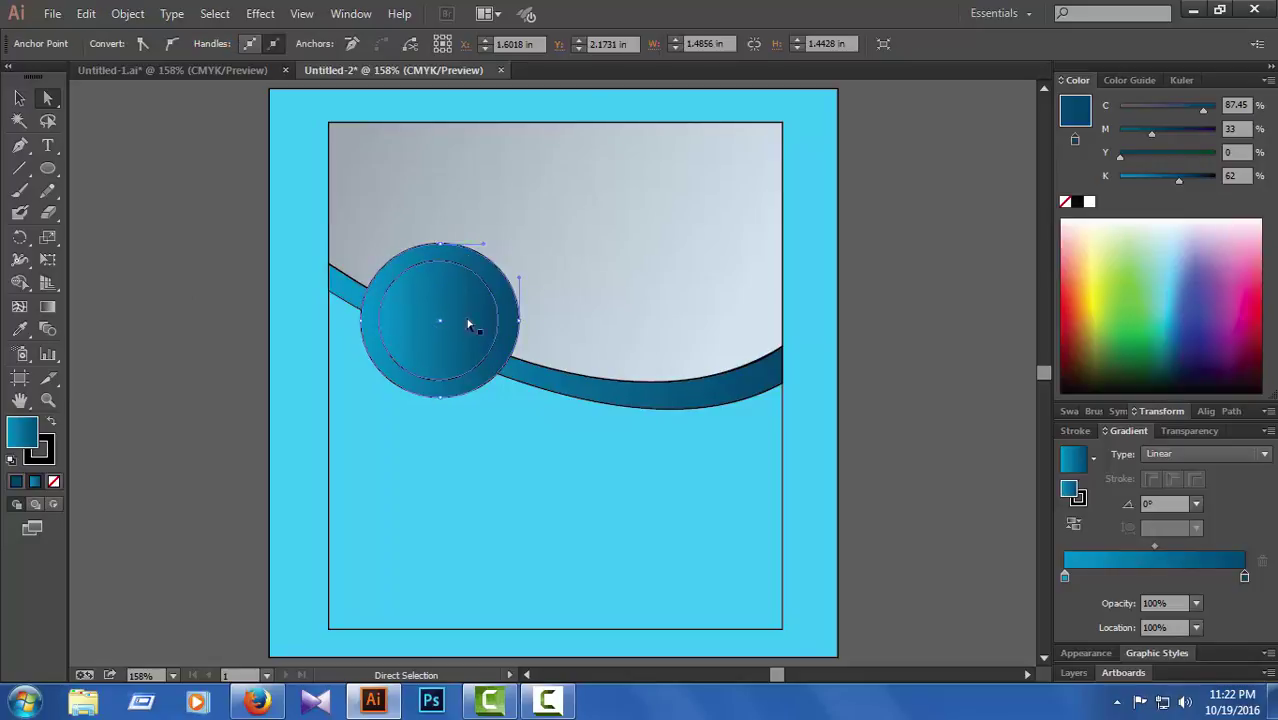
pyautogui.click(1090, 202)
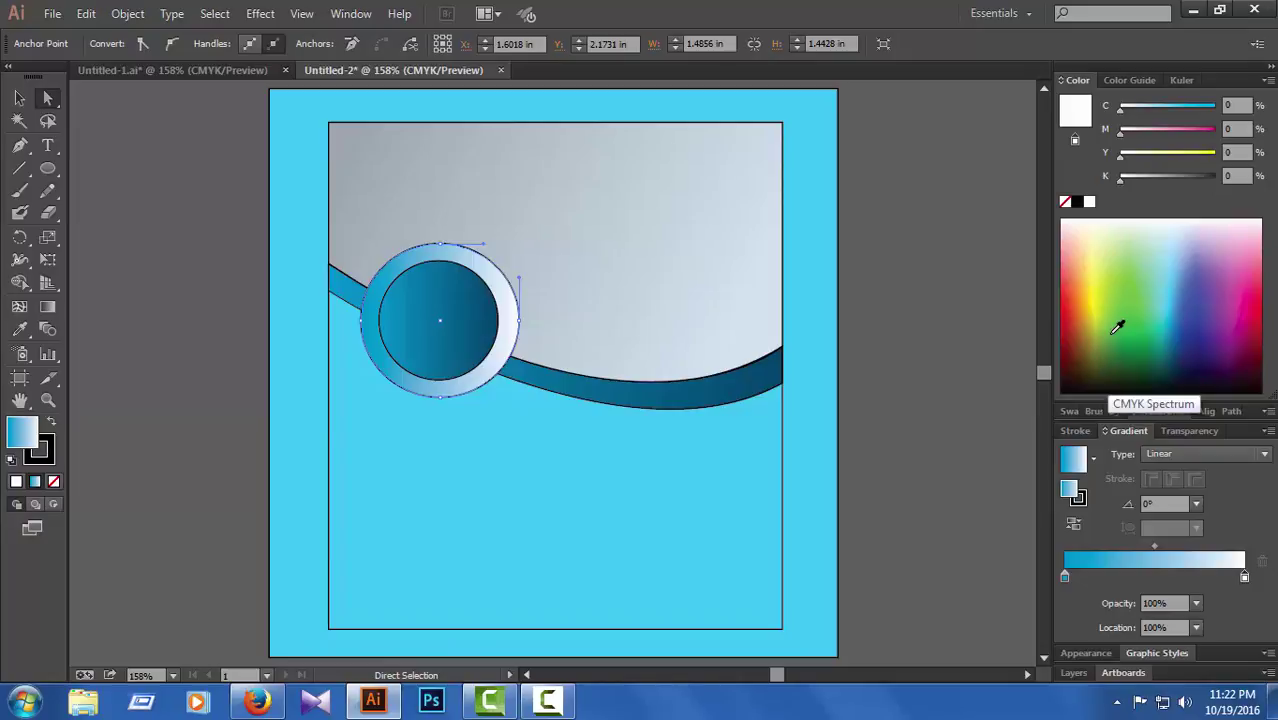
pyautogui.hotkey('ctrl', 'z')
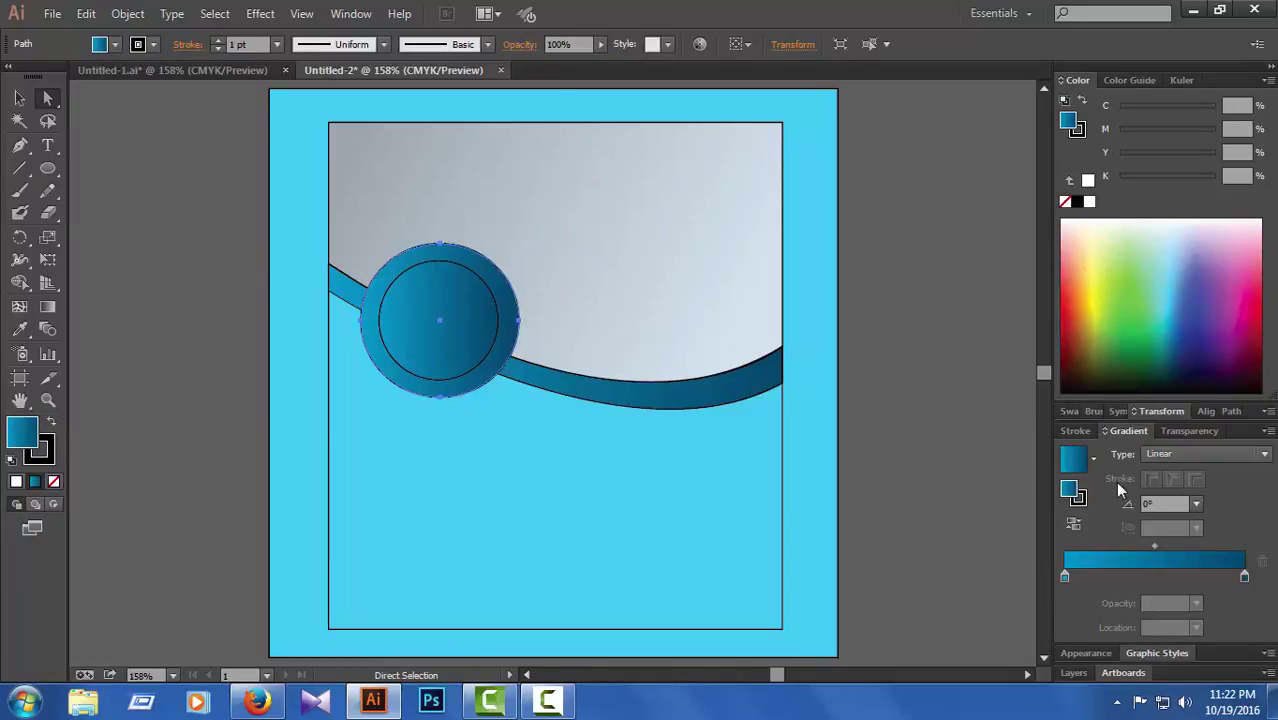
pyautogui.click(1101, 281)
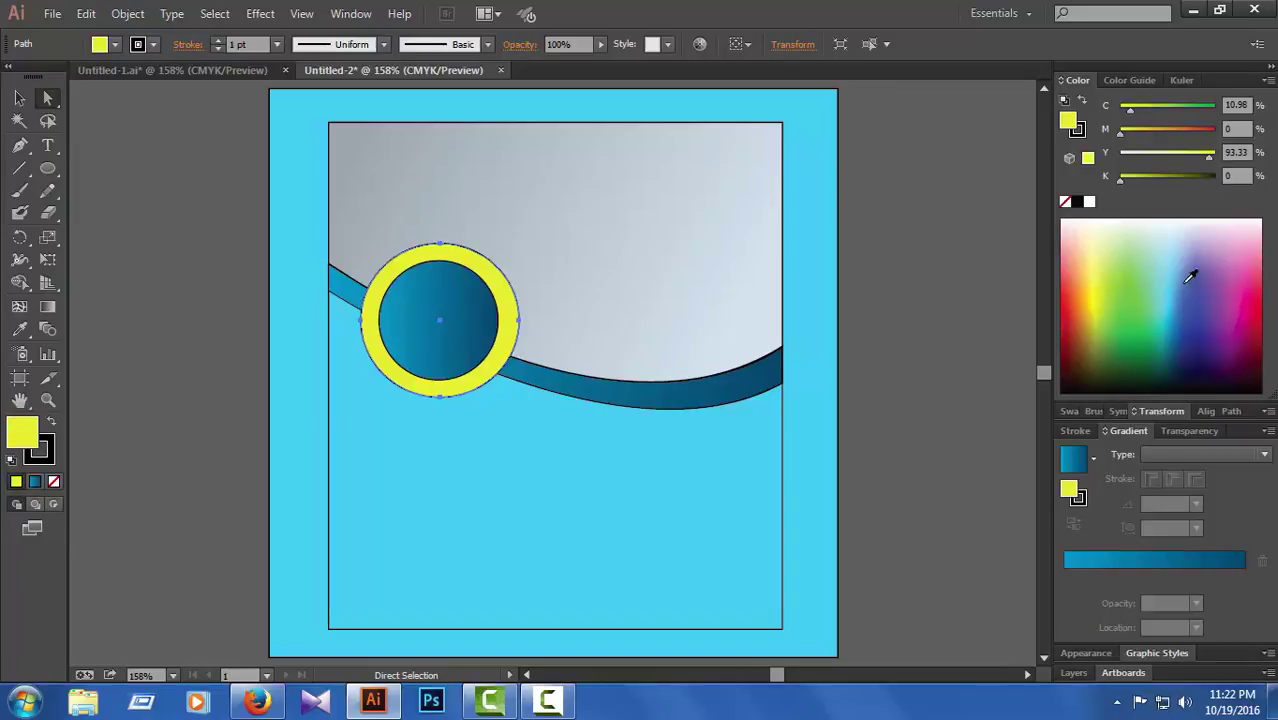
pyautogui.click(1186, 220)
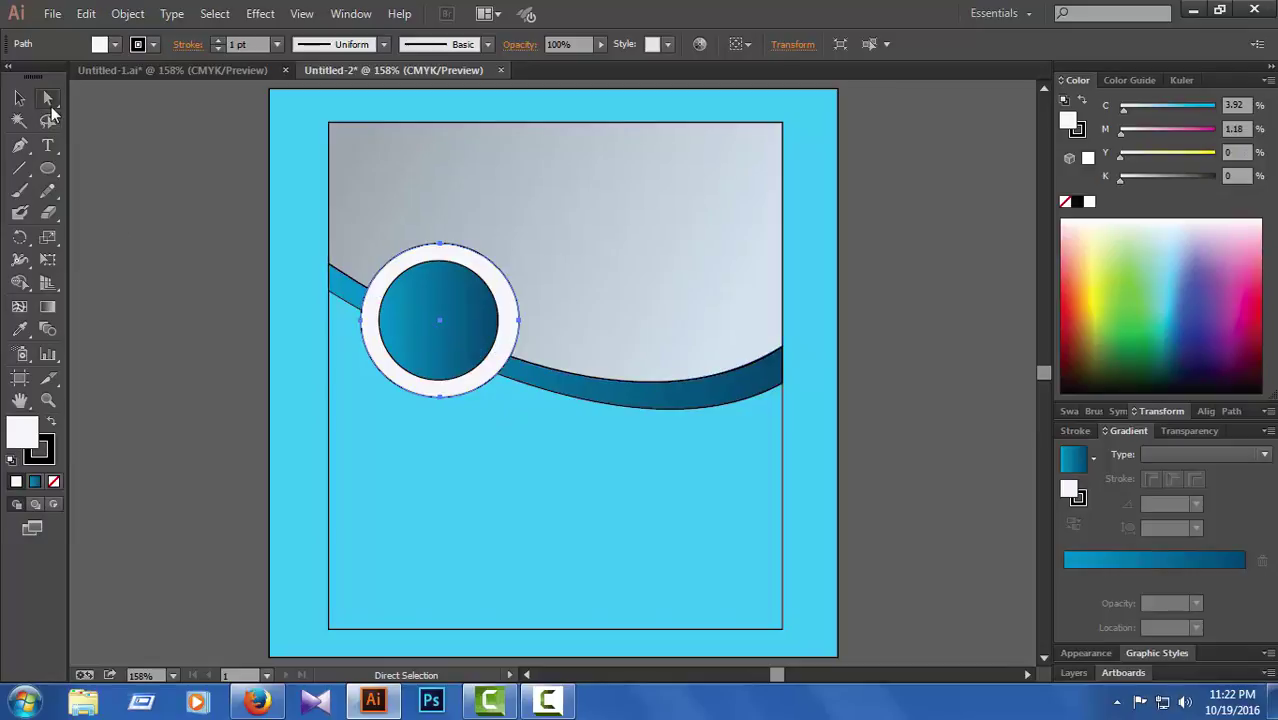
pyautogui.click(128, 271)
pyautogui.click(428, 314)
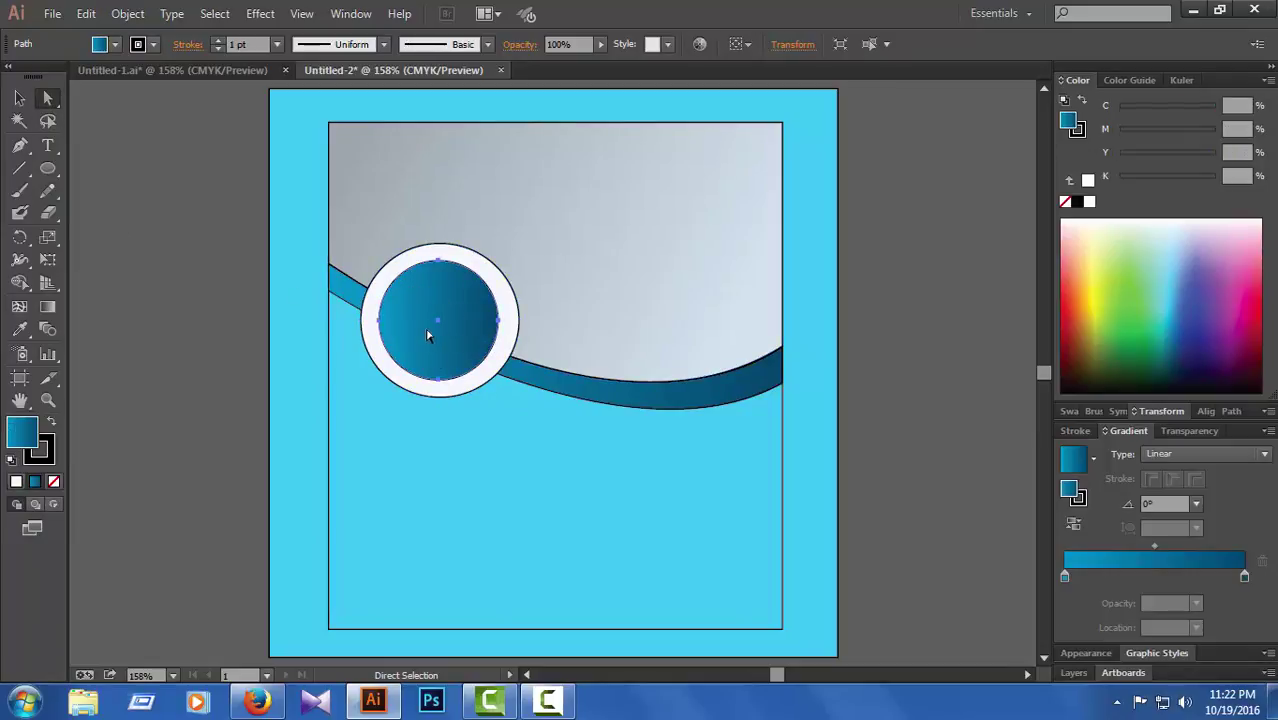
# - After checking the reference flyer, drag the inner blue circle's corners outward to enlarge it
pyautogui.click(896, 362)
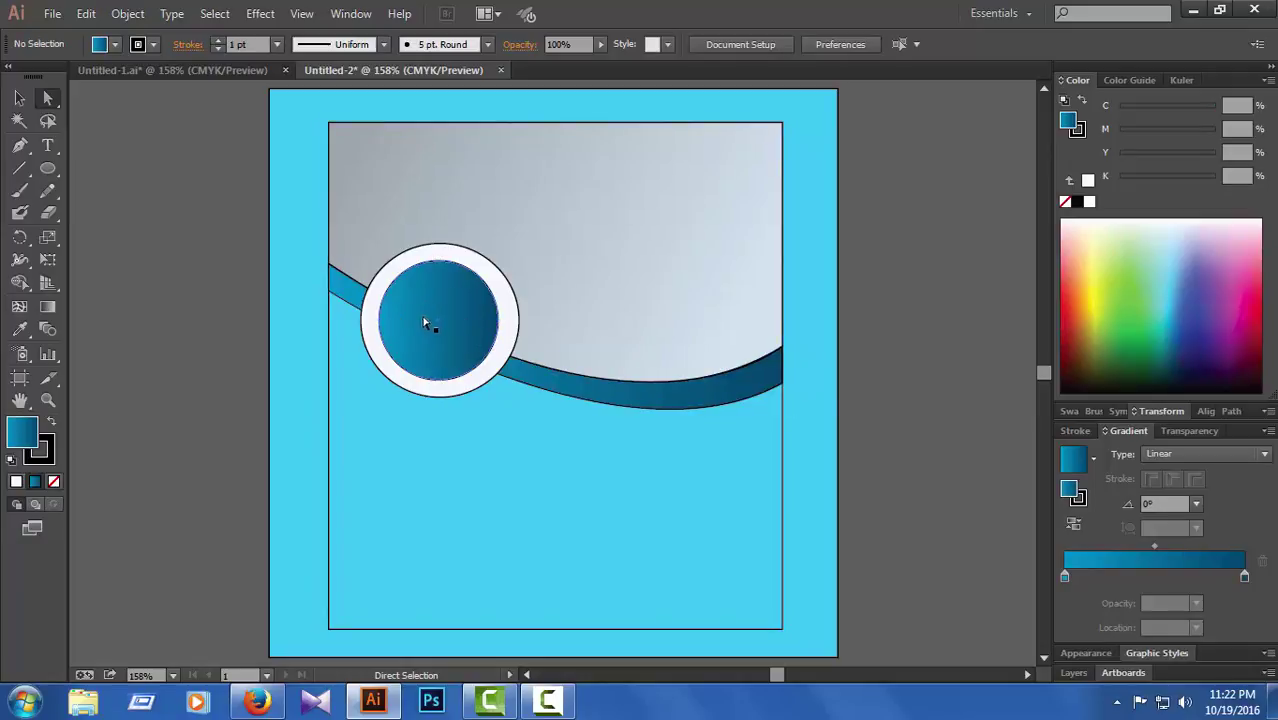
pyautogui.click(191, 72)
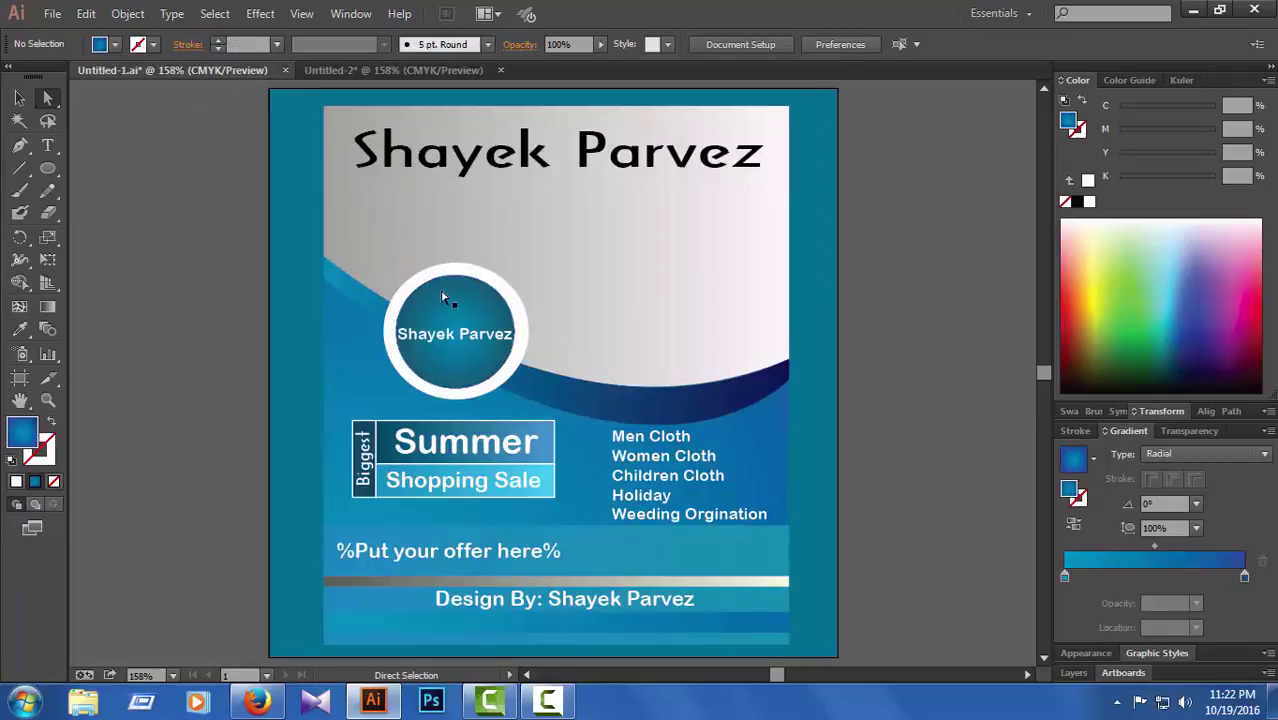
pyautogui.click(388, 69)
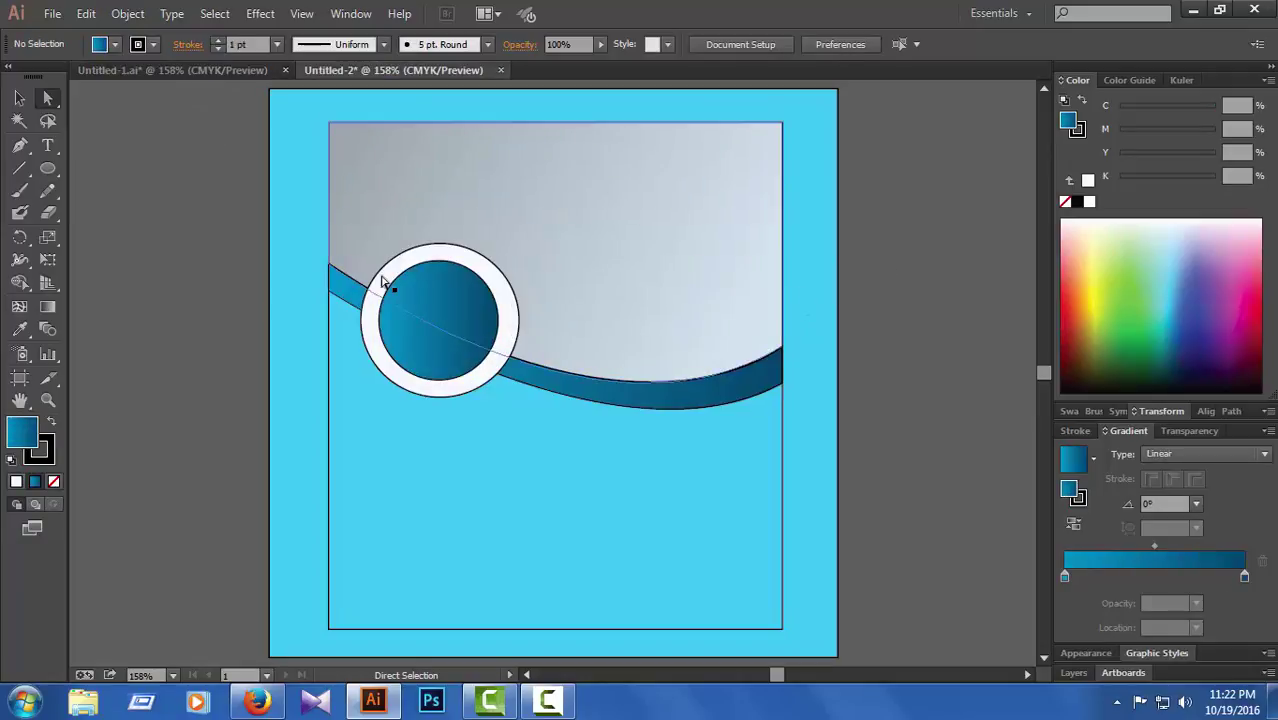
pyautogui.click(433, 266)
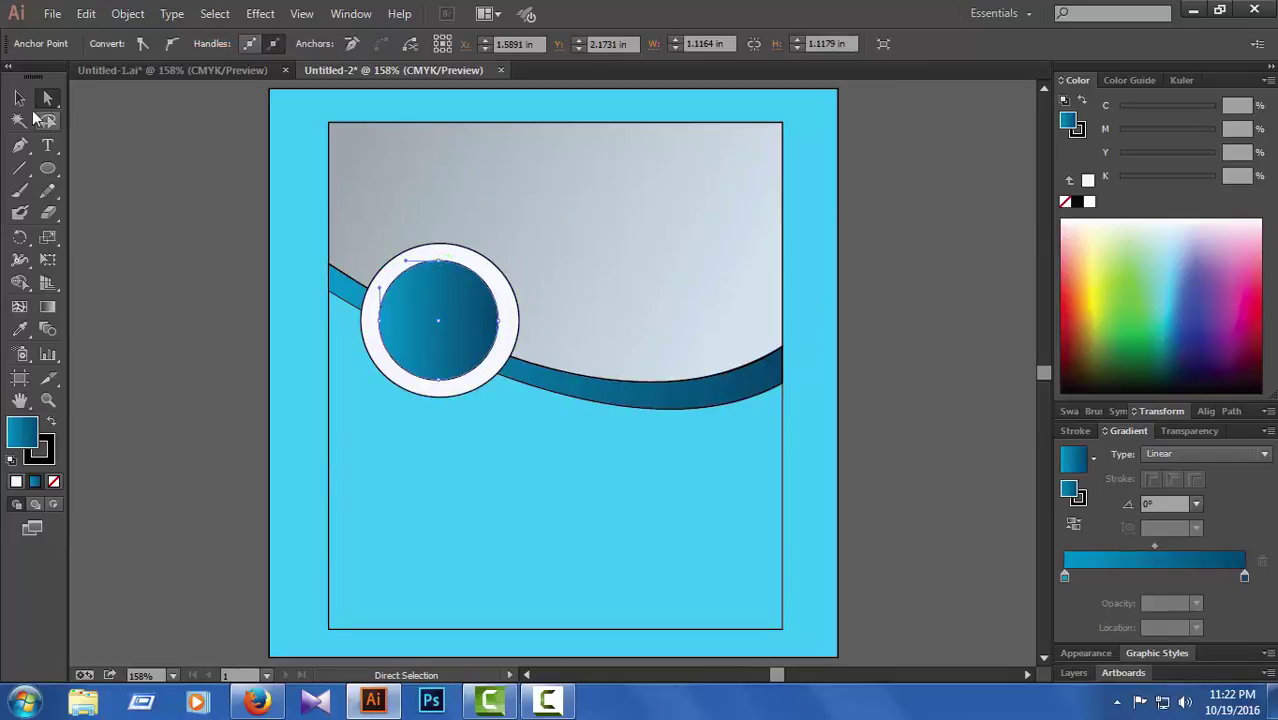
pyautogui.click(20, 99)
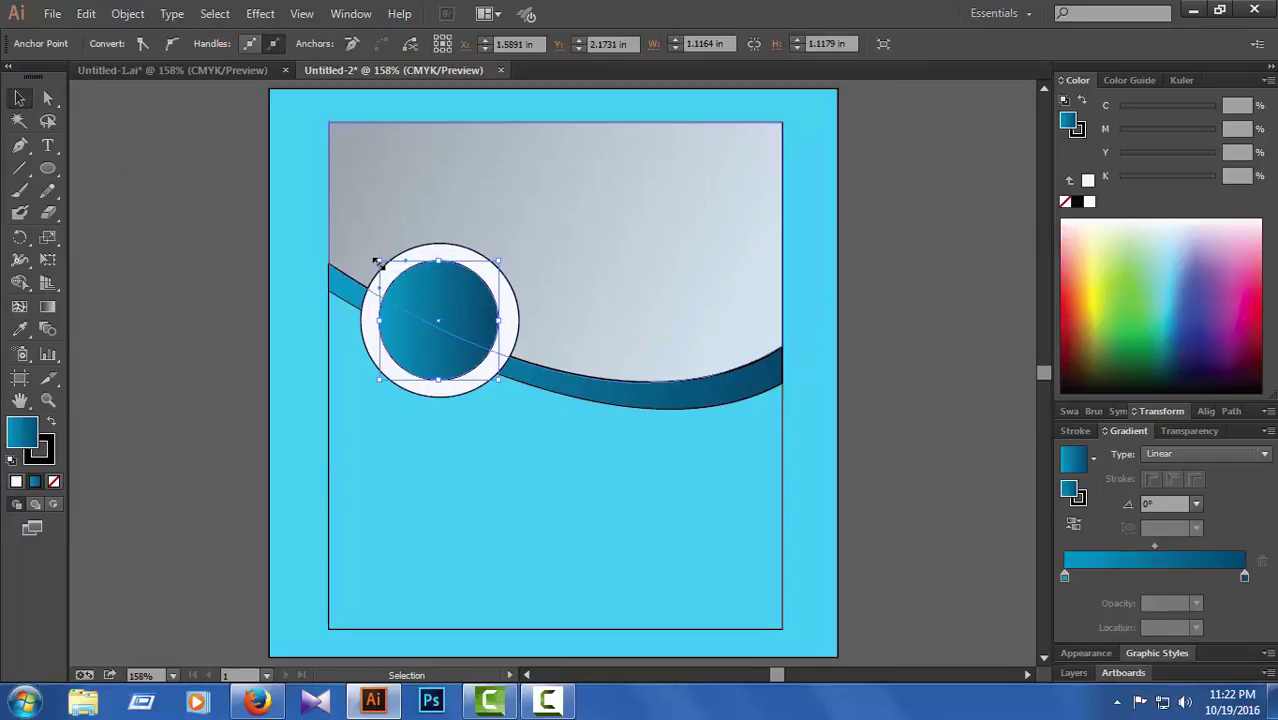
pyautogui.moveTo(378, 262); pyautogui.dragTo(374, 252)
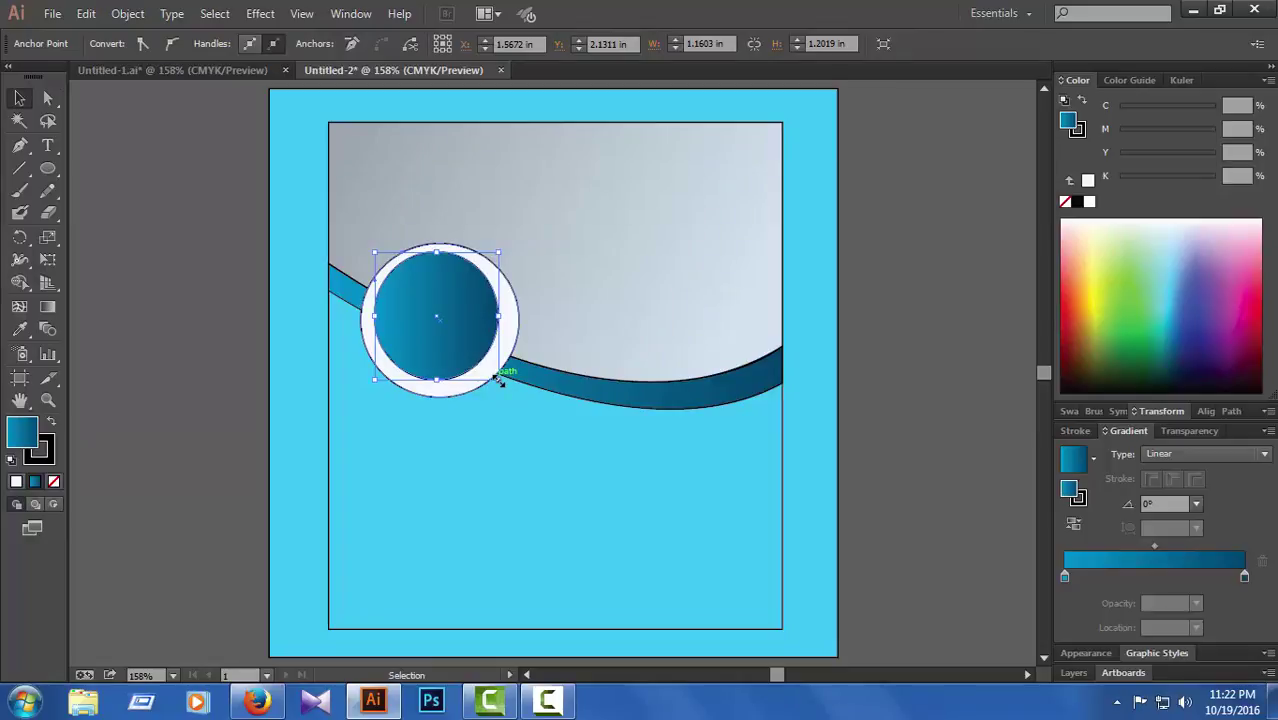
pyautogui.moveTo(497, 379); pyautogui.dragTo(511, 385)
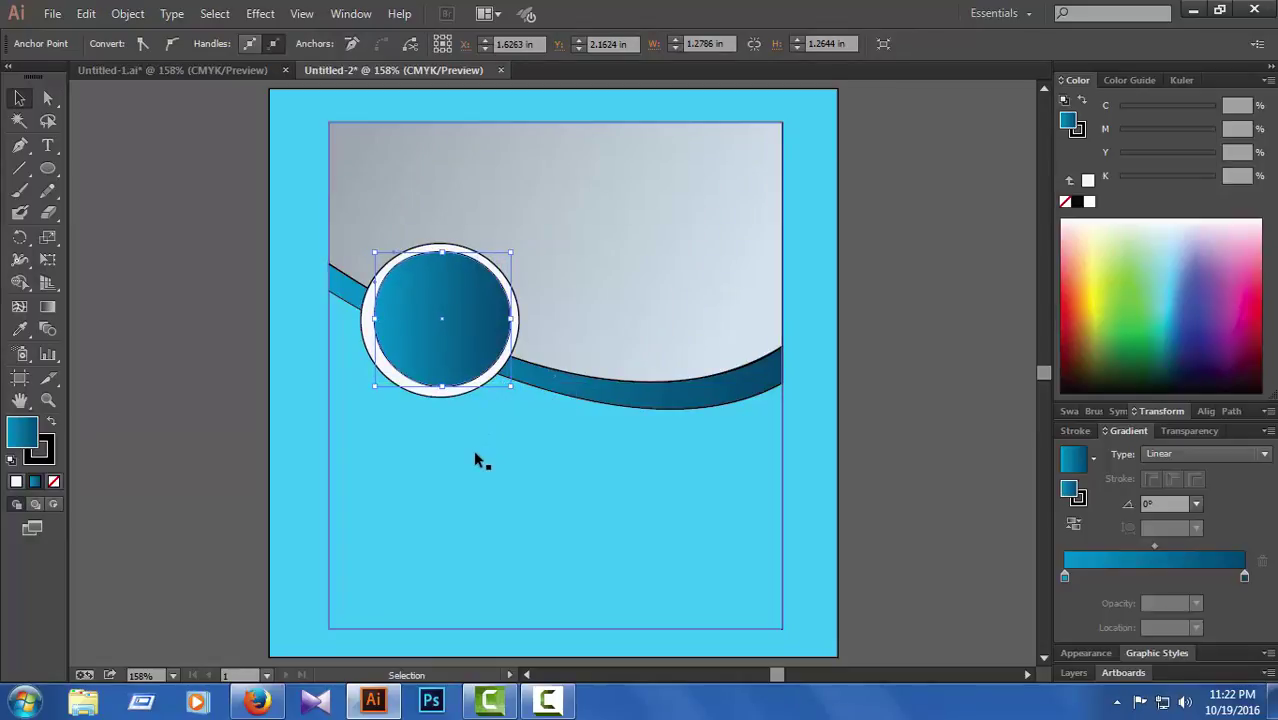
# - Inspect the enlarged circle's path and compare it again with the reference flyer
pyautogui.click(47, 97)
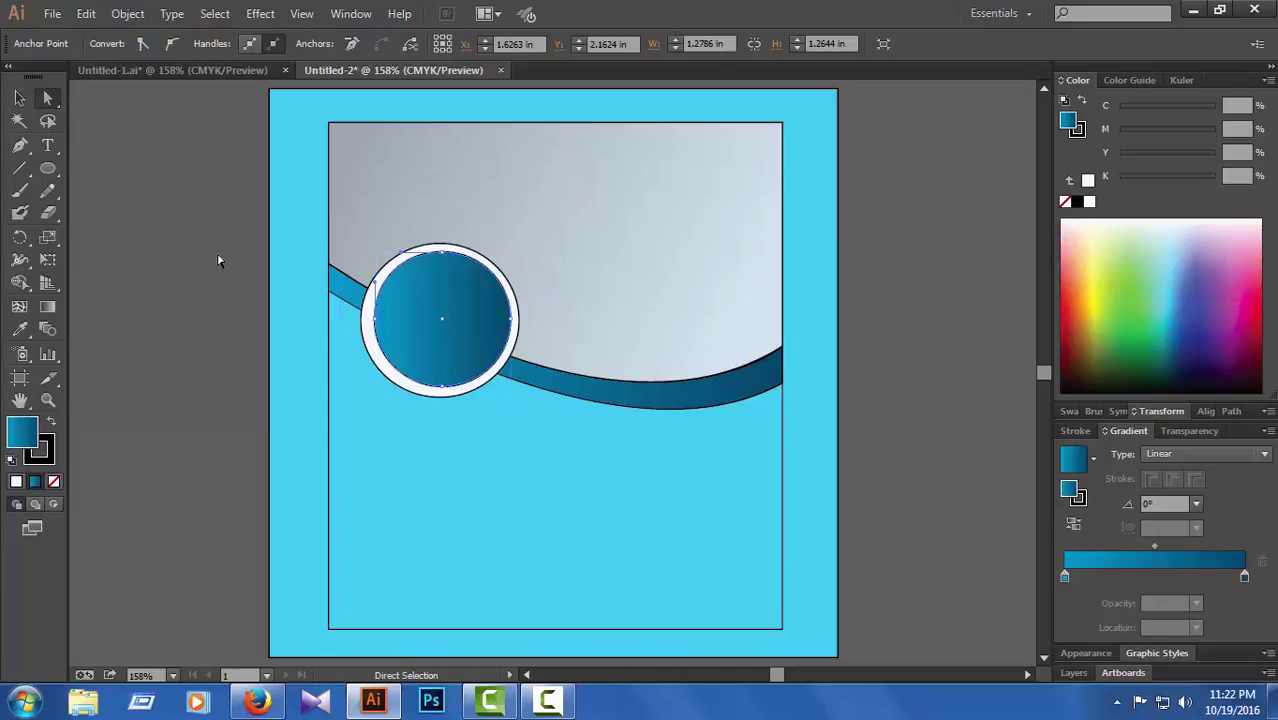
pyautogui.click(230, 290)
pyautogui.click(440, 348)
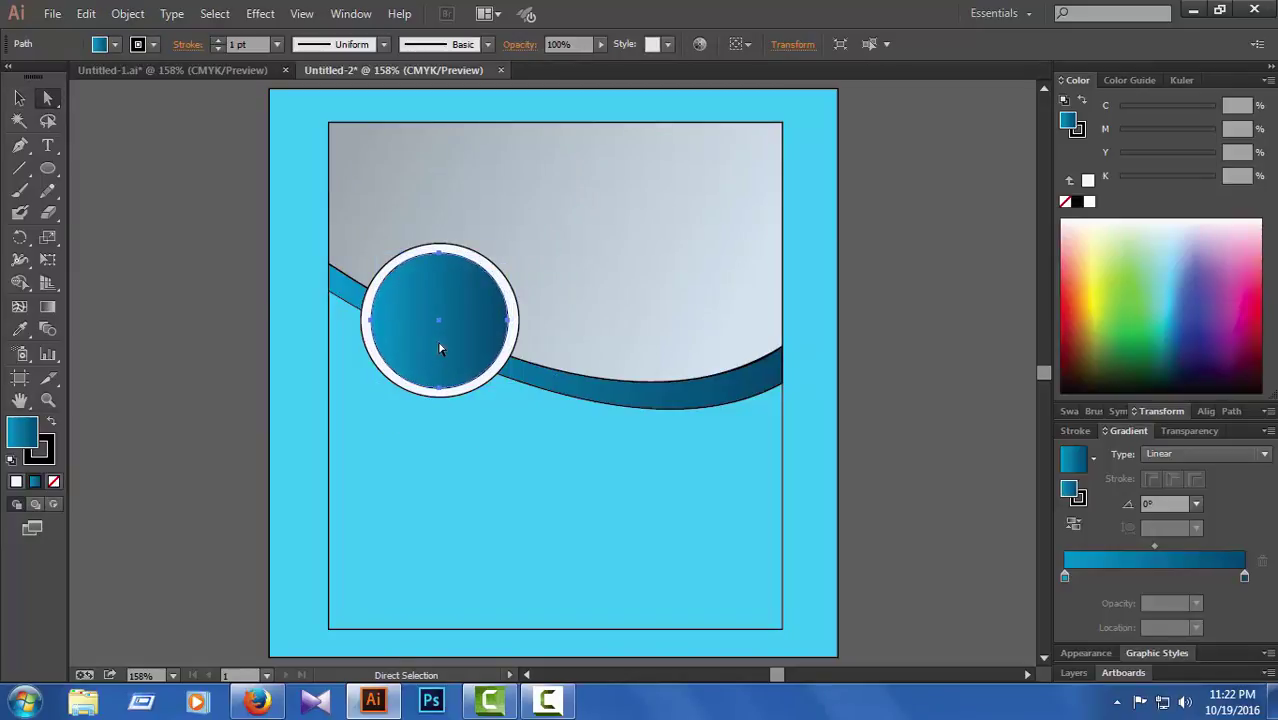
pyautogui.click(265, 364)
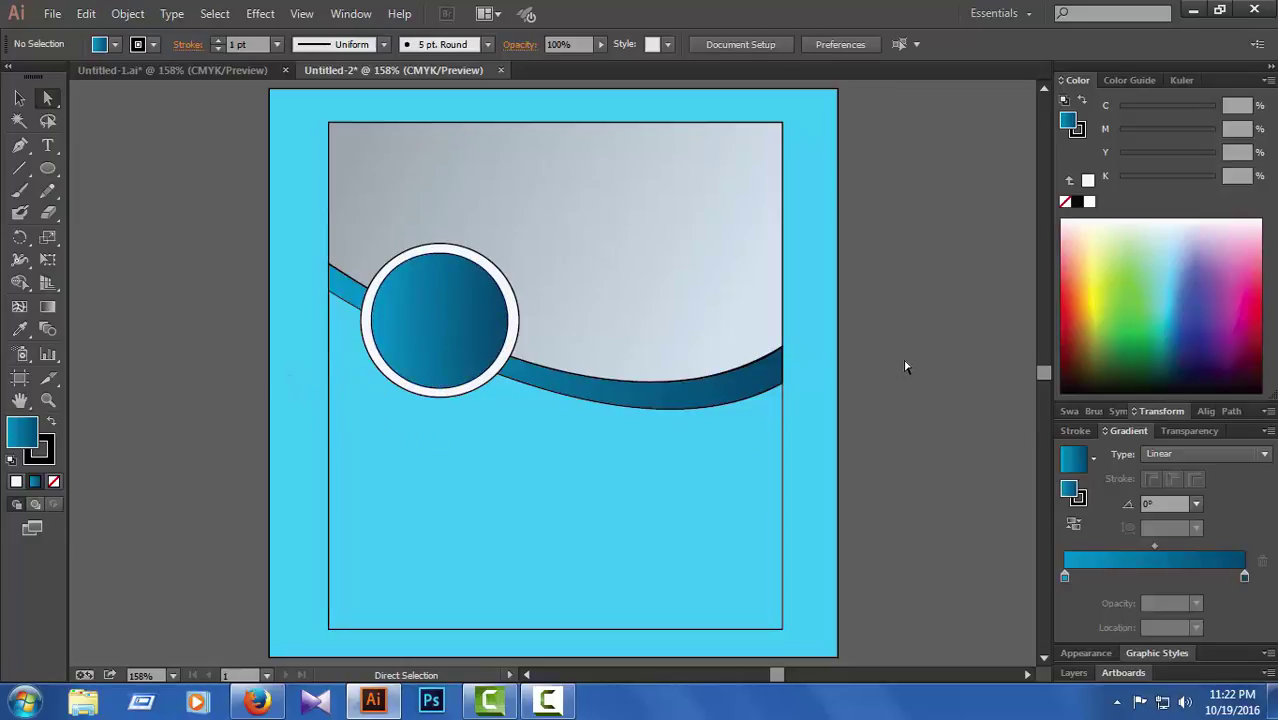
pyautogui.click(189, 69)
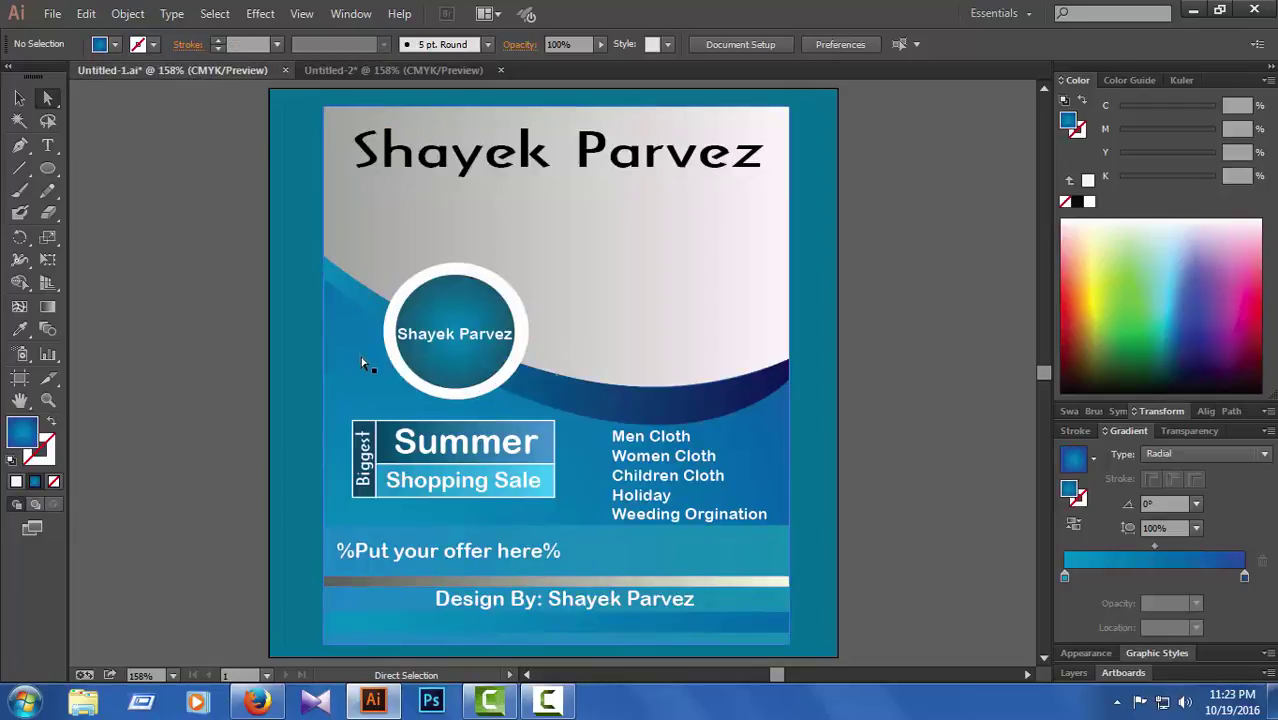
pyautogui.click(373, 69)
# - Select the grey header, inner circle and white ring together
pyautogui.click(645, 472)
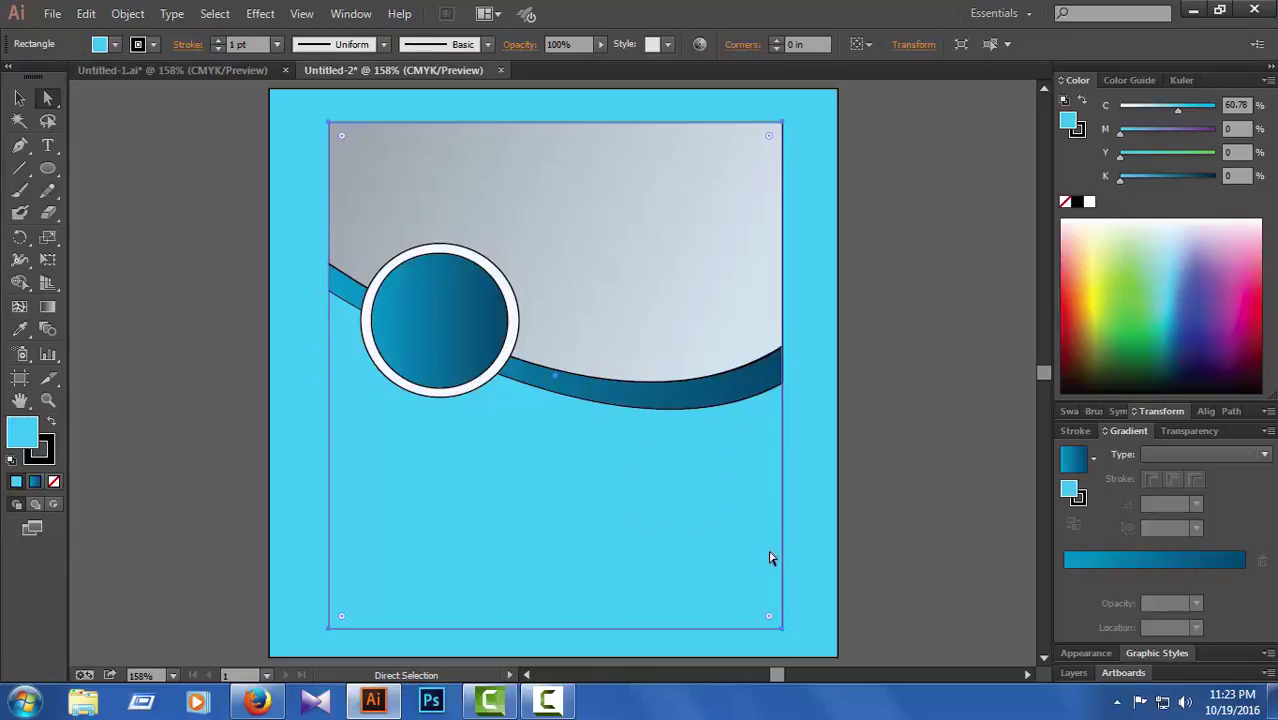
pyautogui.click(192, 228)
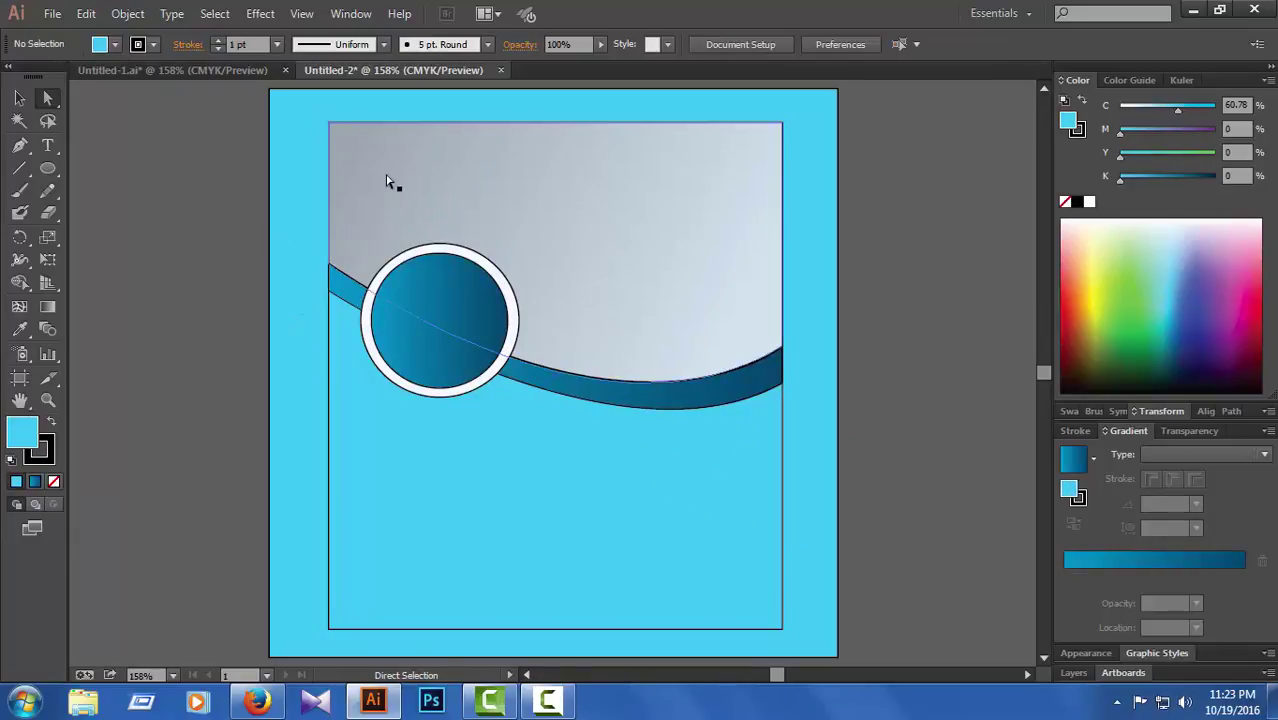
pyautogui.click(397, 313)
pyautogui.keyDown('shift'); pyautogui.click(428, 294); pyautogui.keyUp('shift')
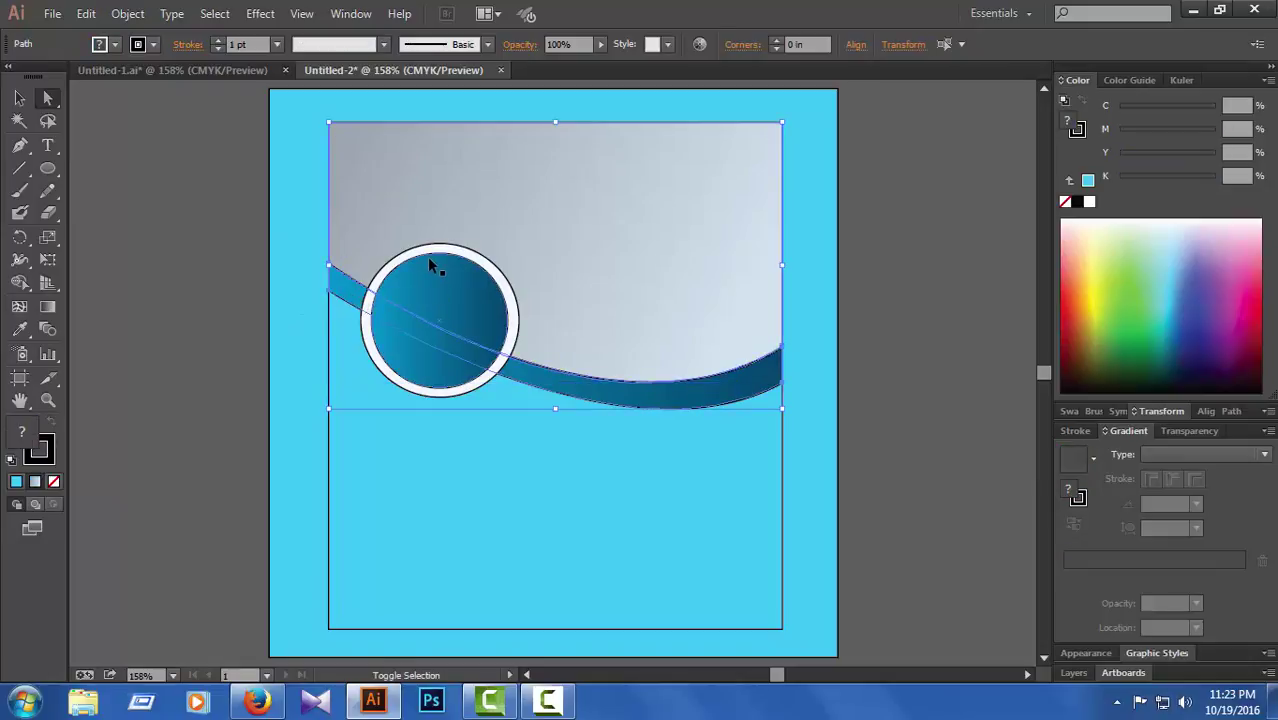
pyautogui.keyDown('shift'); pyautogui.click(432, 254); pyautogui.keyUp('shift')
# - Move the header, circle and ring off the page to the right and group them
pyautogui.moveTo(442, 197); pyautogui.dragTo(962, 190)
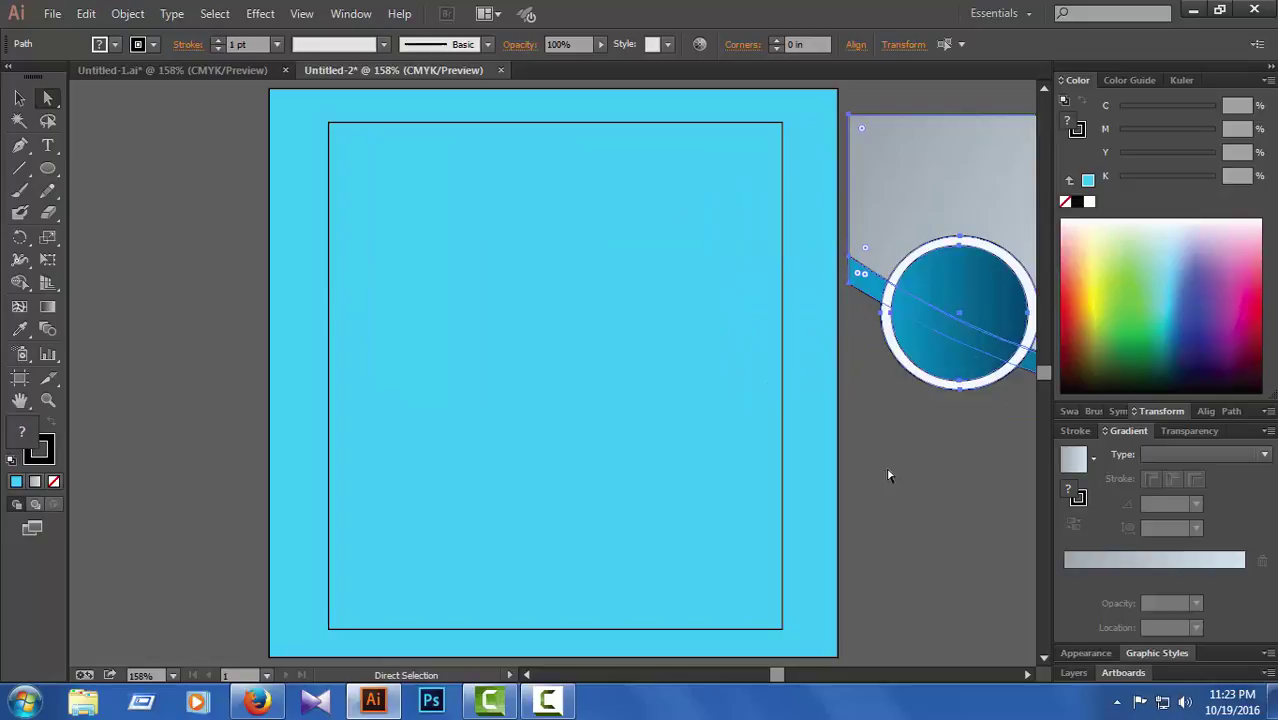
pyautogui.rightClick(907, 213)
pyautogui.click(954, 301)
pyautogui.click(941, 480)
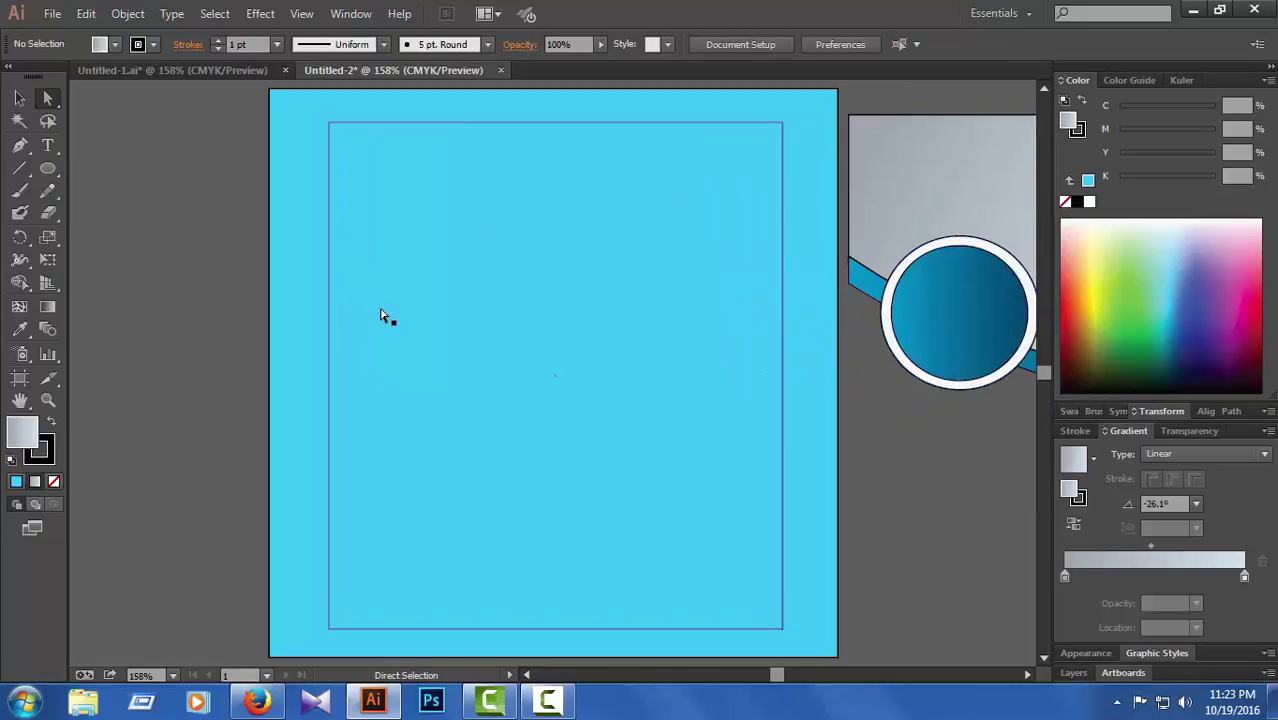
# - Give the background rectangle a gradient fill with a dark blue right stop
pyautogui.click(484, 271)
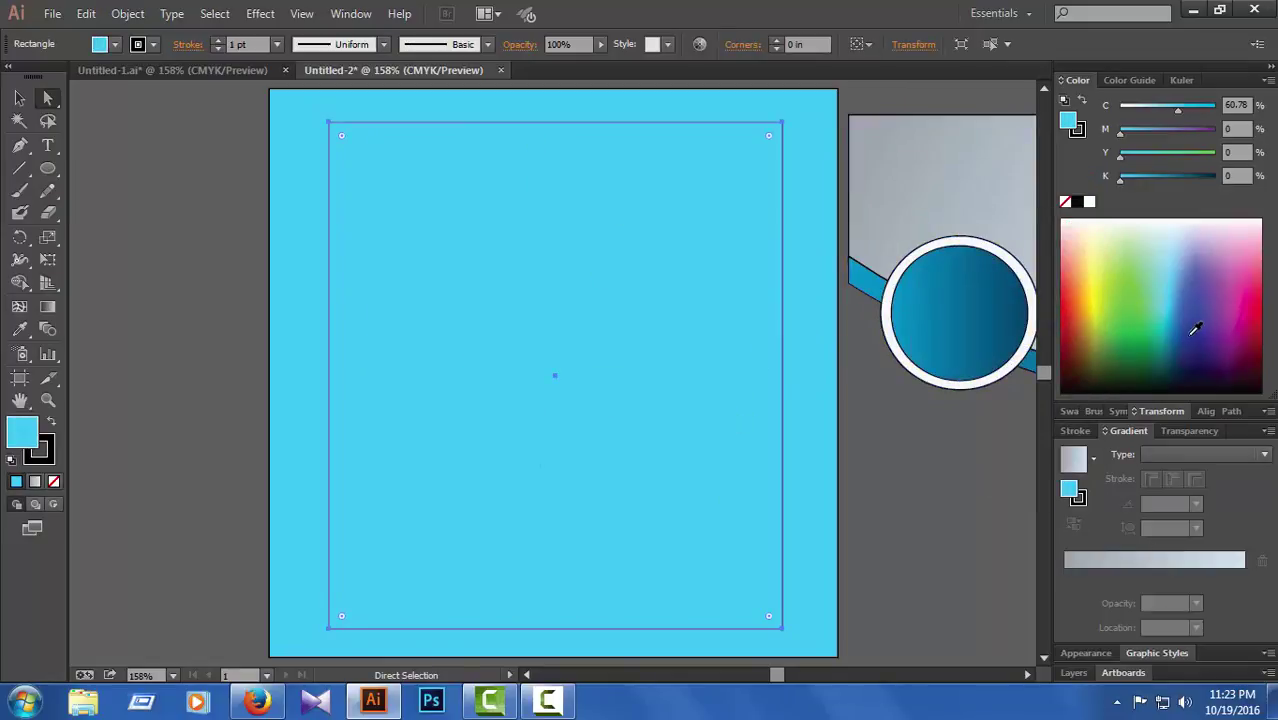
pyautogui.click(1078, 468)
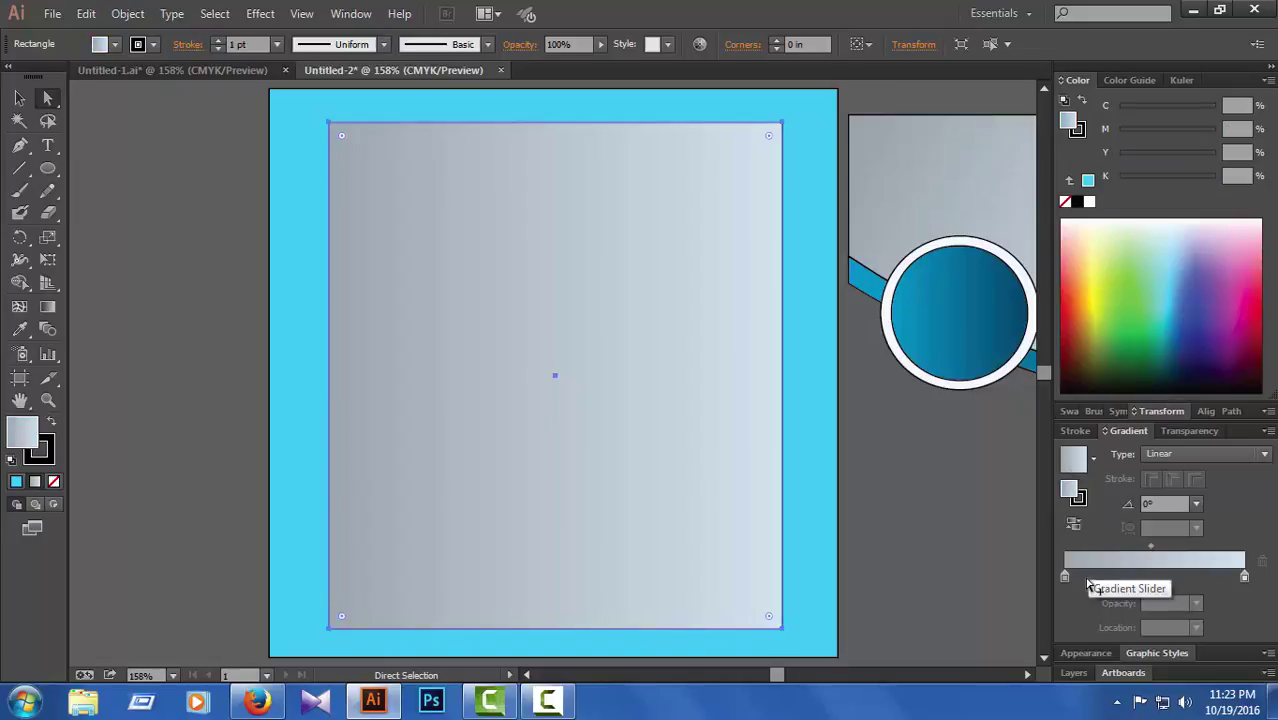
pyautogui.click(1064, 578)
pyautogui.click(1245, 578)
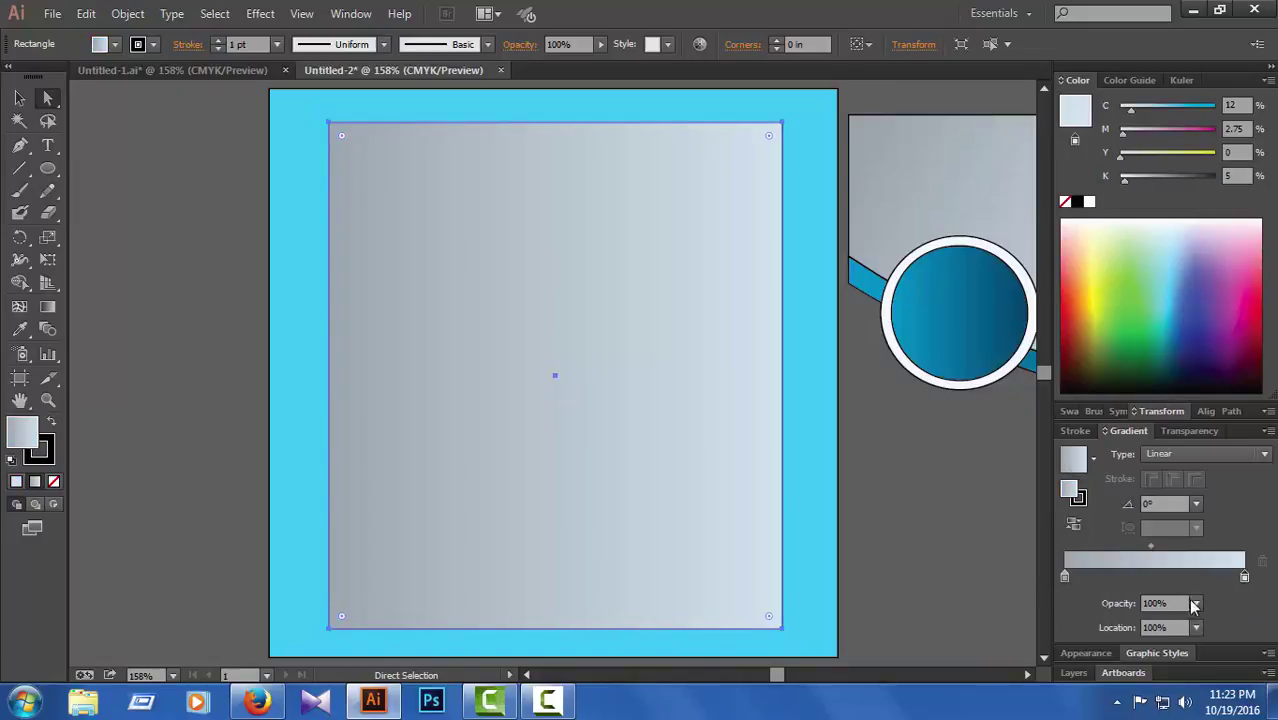
pyautogui.click(1064, 578)
pyautogui.click(1268, 80)
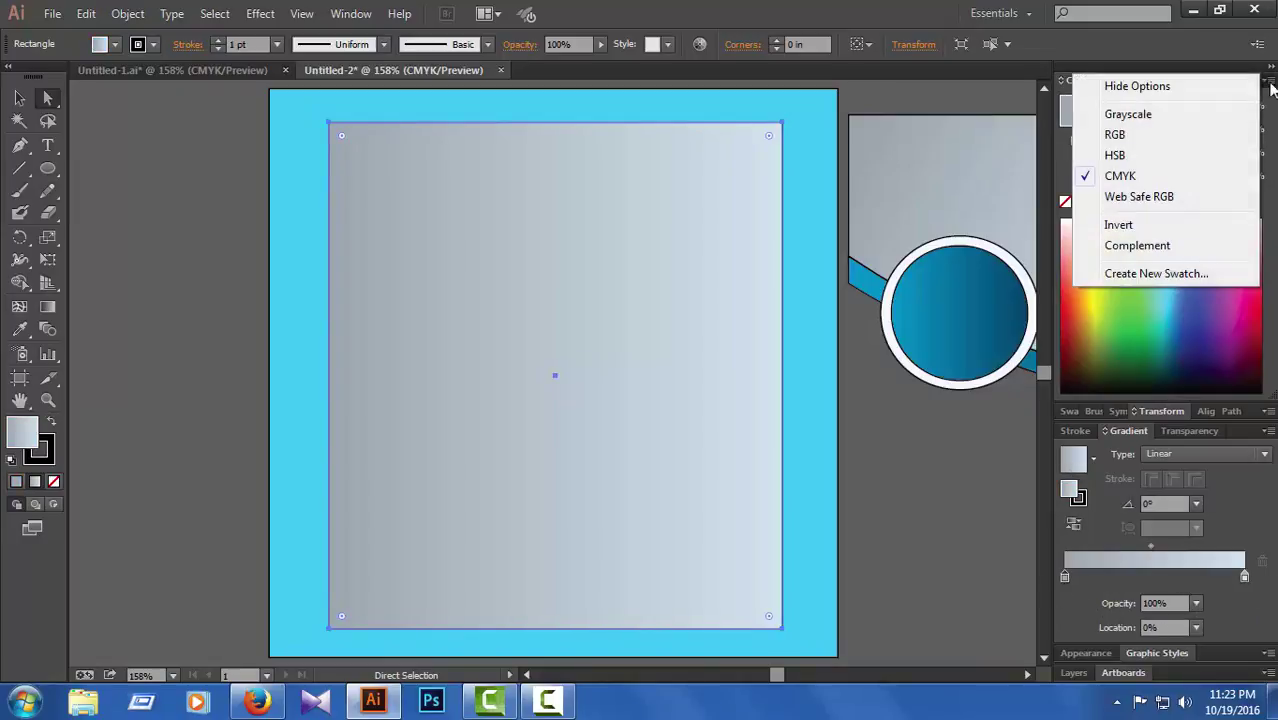
pyautogui.click(1246, 578)
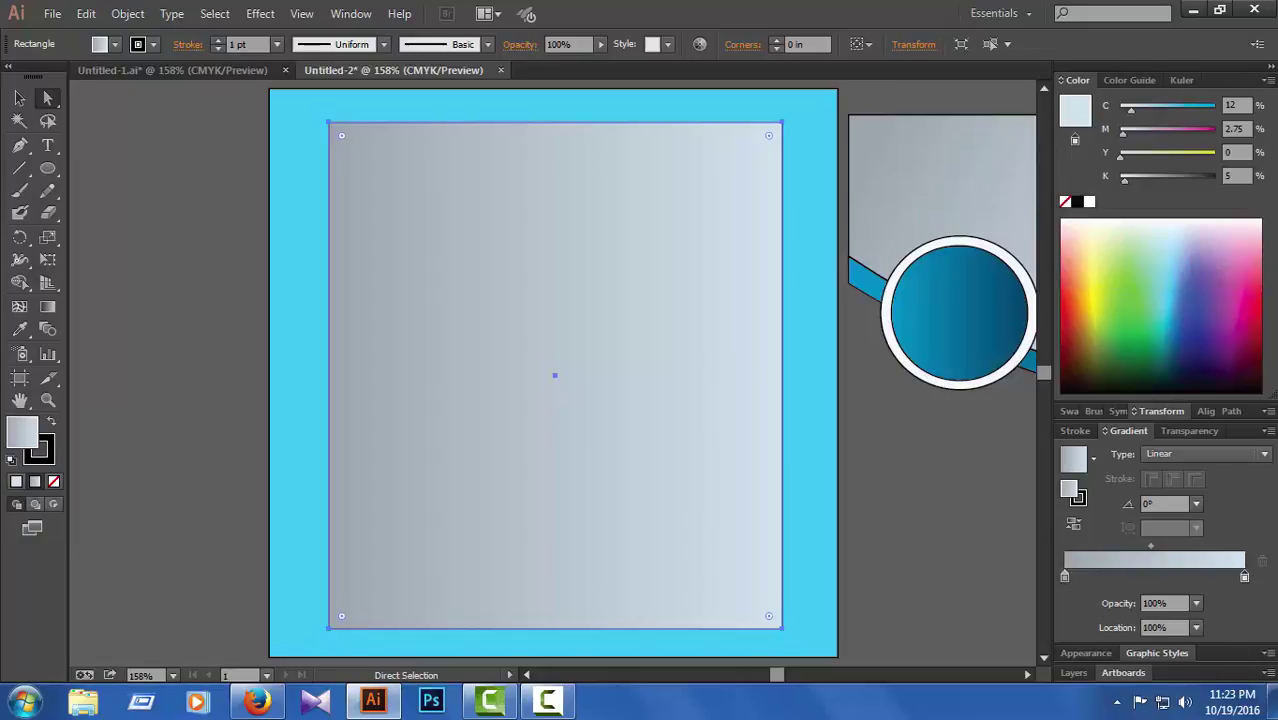
pyautogui.click(1268, 80)
pyautogui.click(1129, 312)
pyautogui.click(1177, 302)
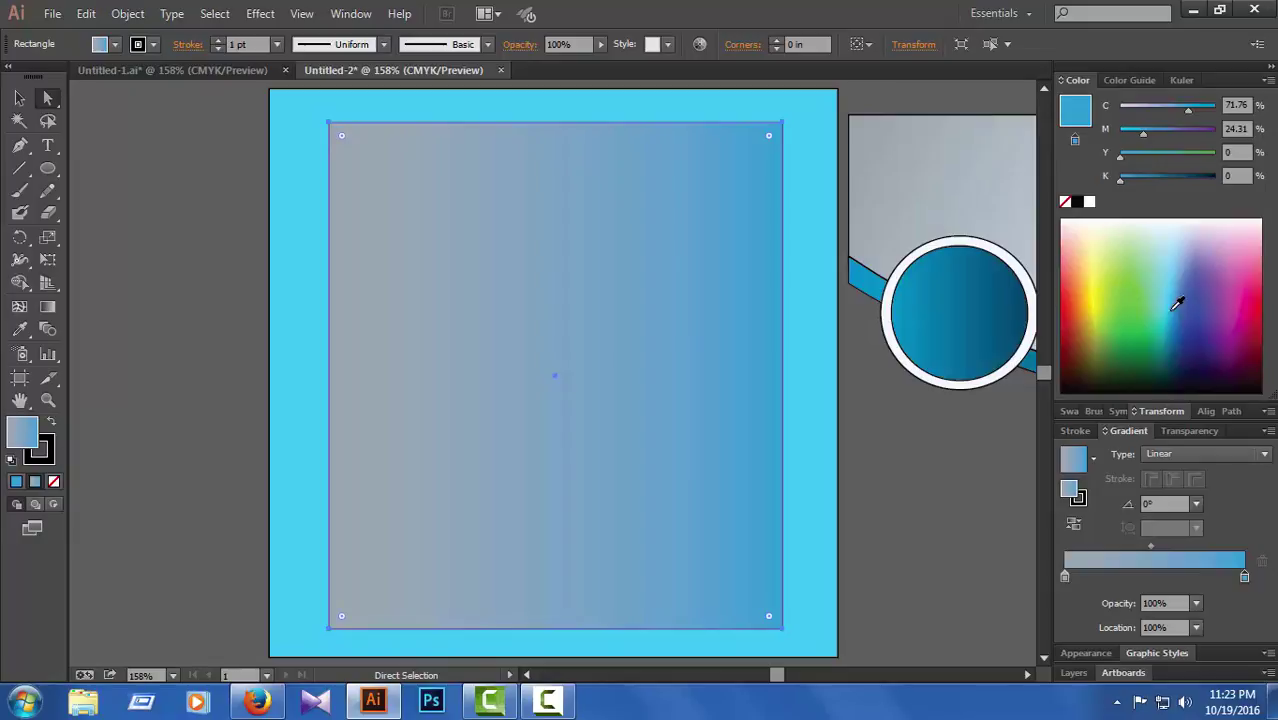
pyautogui.click(1169, 180)
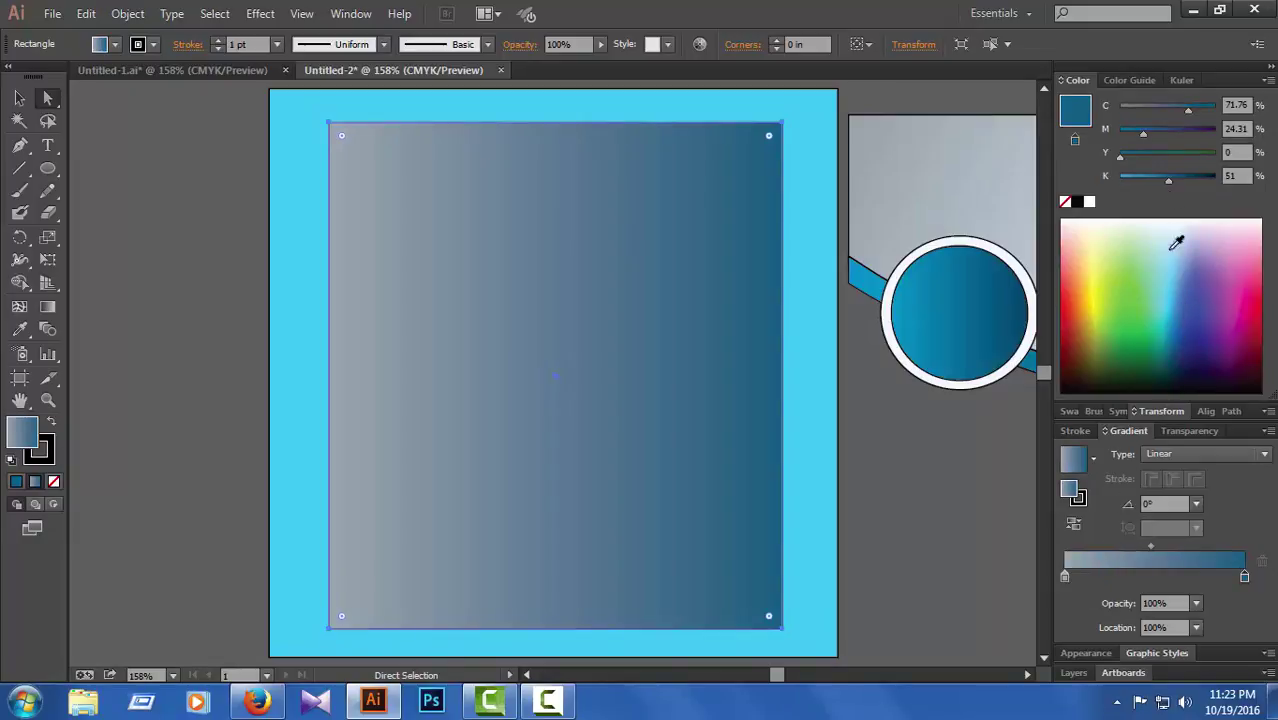
# - Make the left stop a dark cyan-blue, deepen the right stop, and add a lighter middle stop
pyautogui.click(1065, 578)
pyautogui.click(1190, 284)
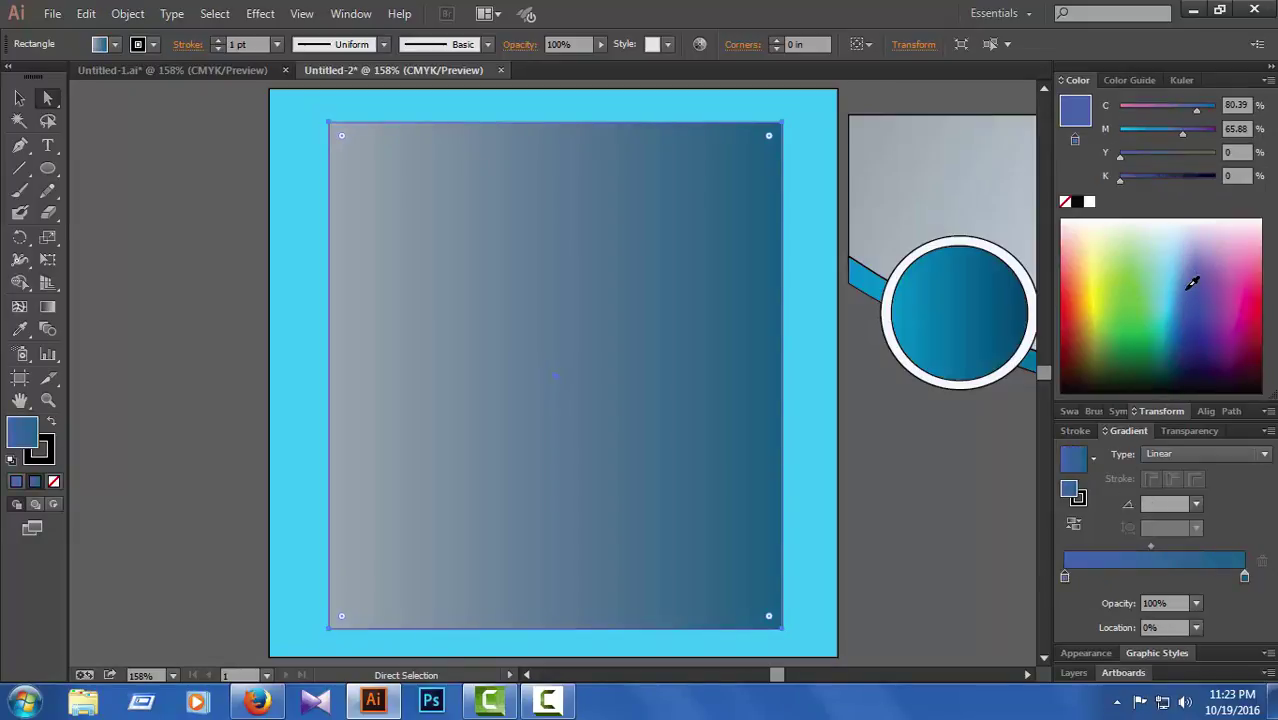
pyautogui.click(1141, 132)
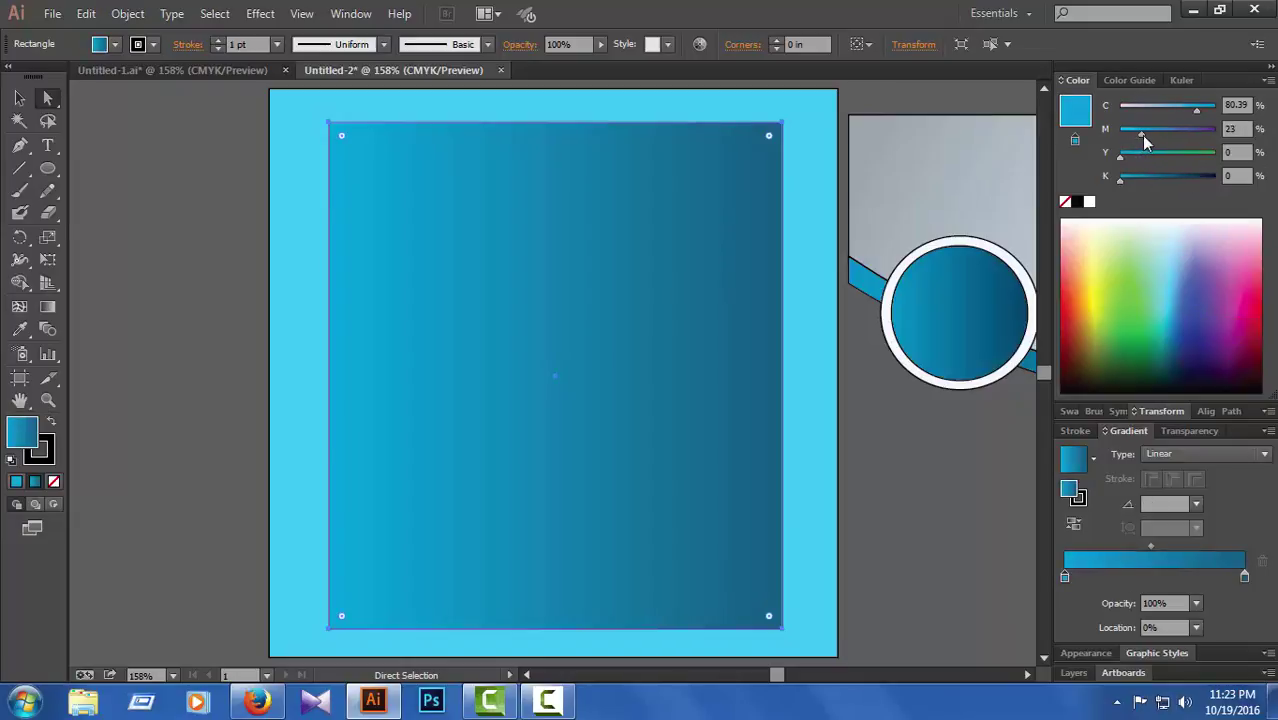
pyautogui.moveTo(1147, 136); pyautogui.dragTo(1152, 136)
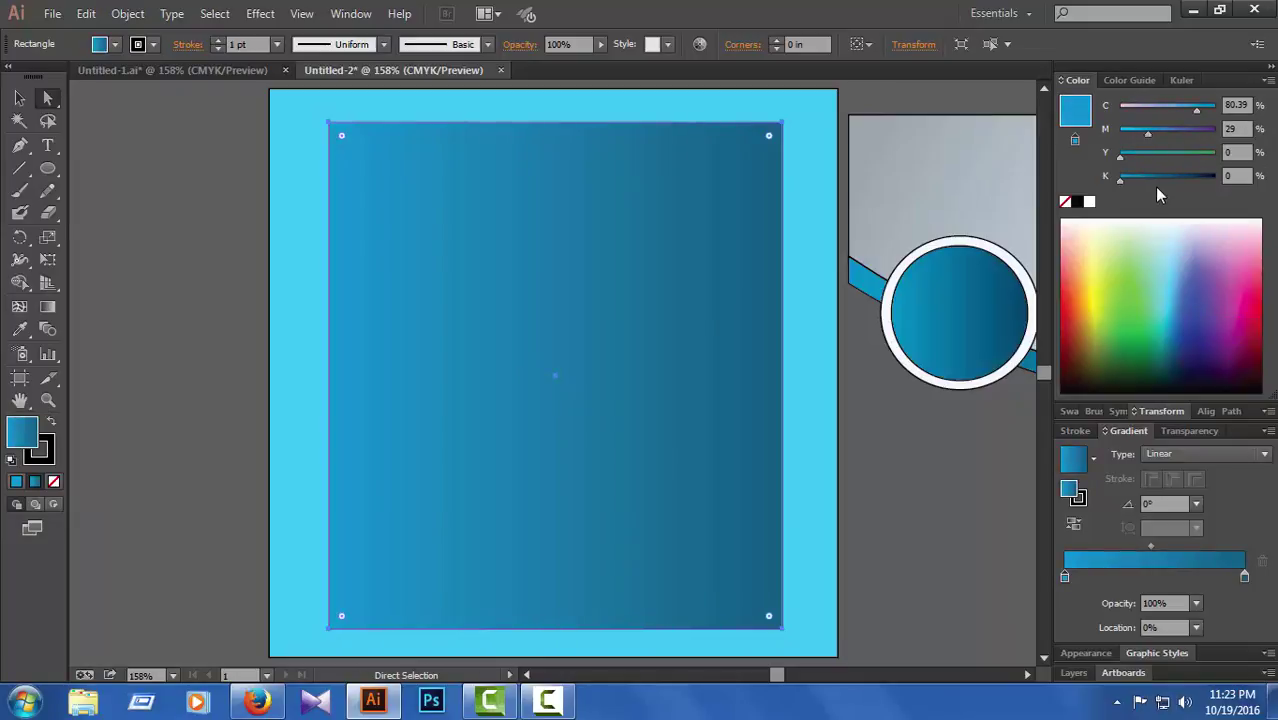
pyautogui.click(1162, 178)
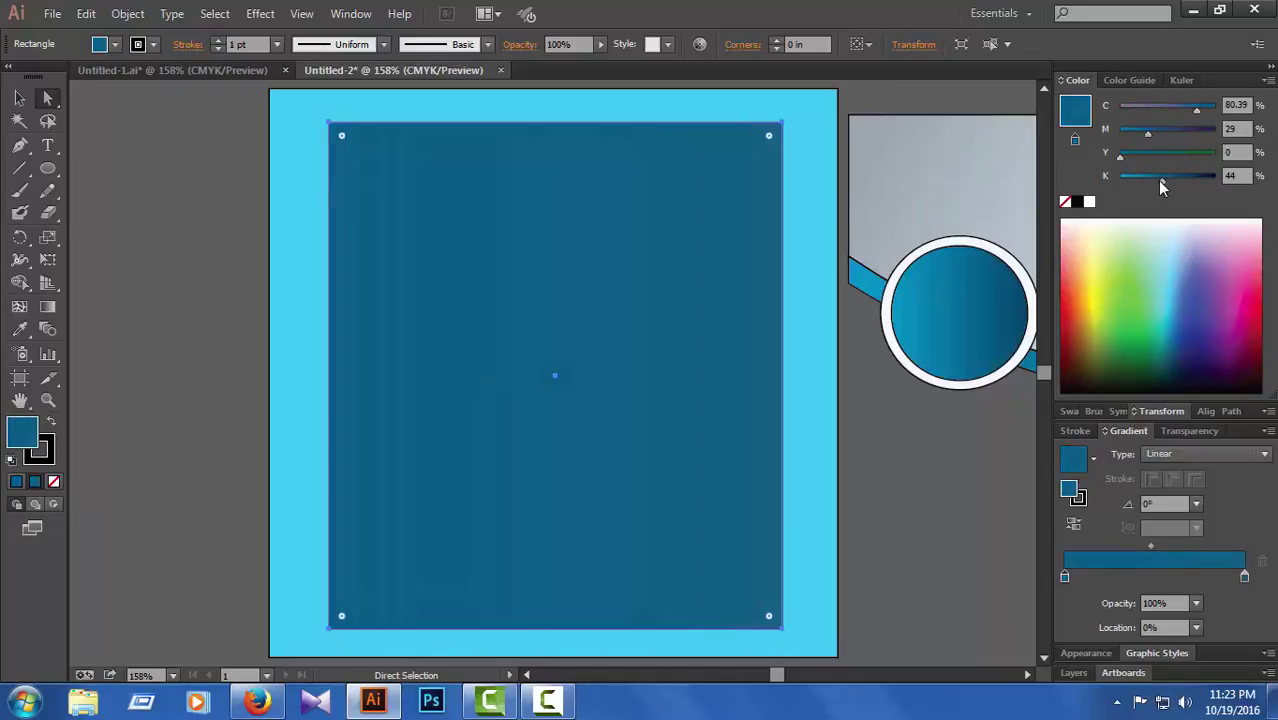
pyautogui.click(1244, 577)
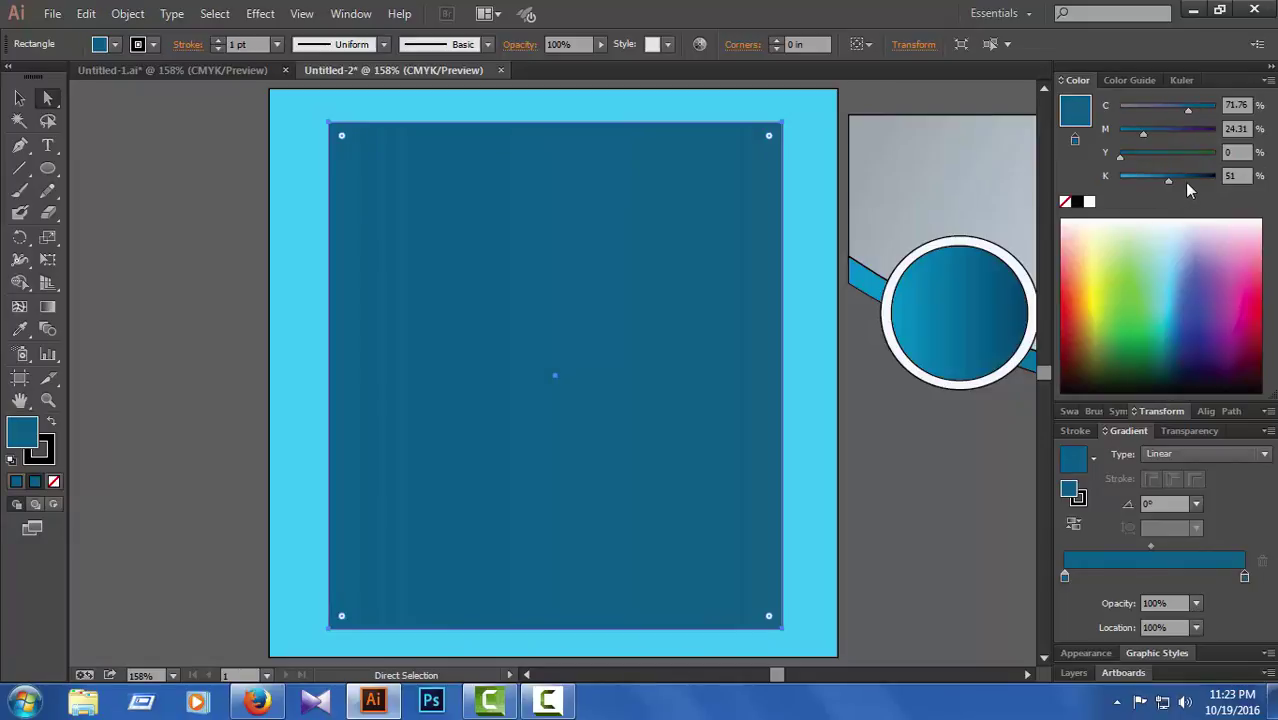
pyautogui.moveTo(1189, 190)
pyautogui.mouseDown()
pyautogui.moveTo(1160, 188)
pyautogui.moveTo(1180, 188)
pyautogui.mouseUp()
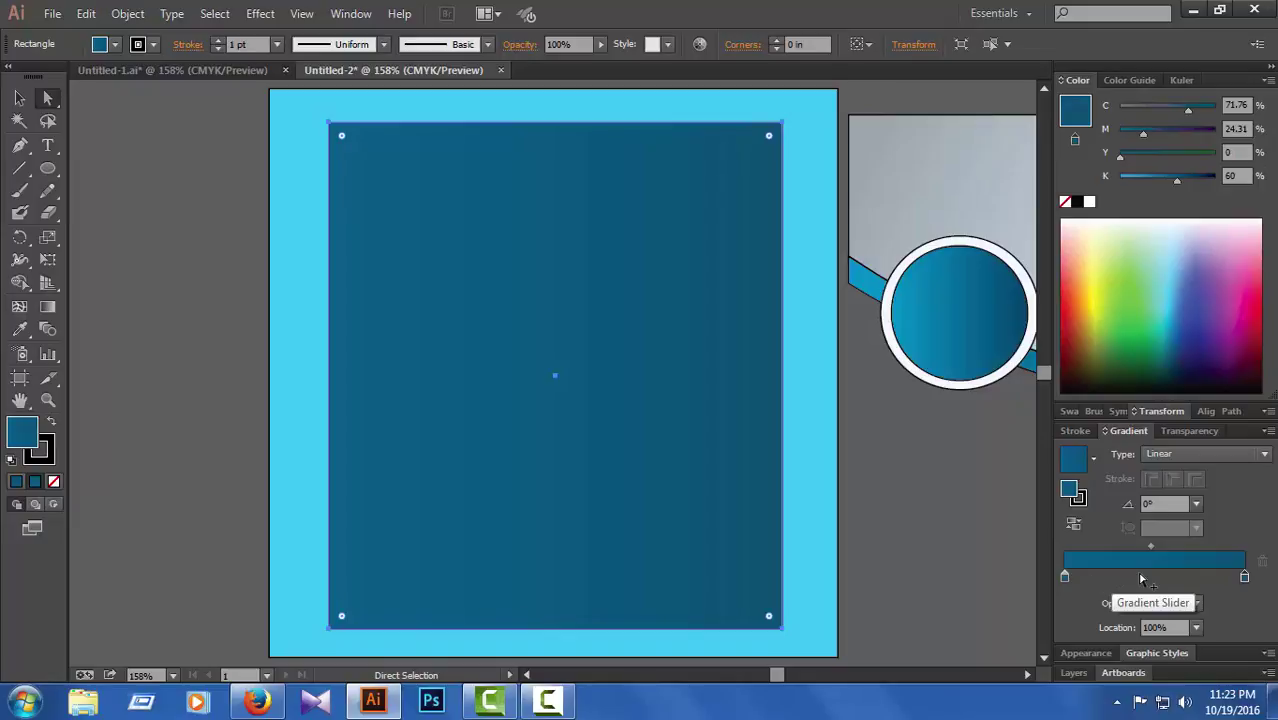
pyautogui.click(1152, 578)
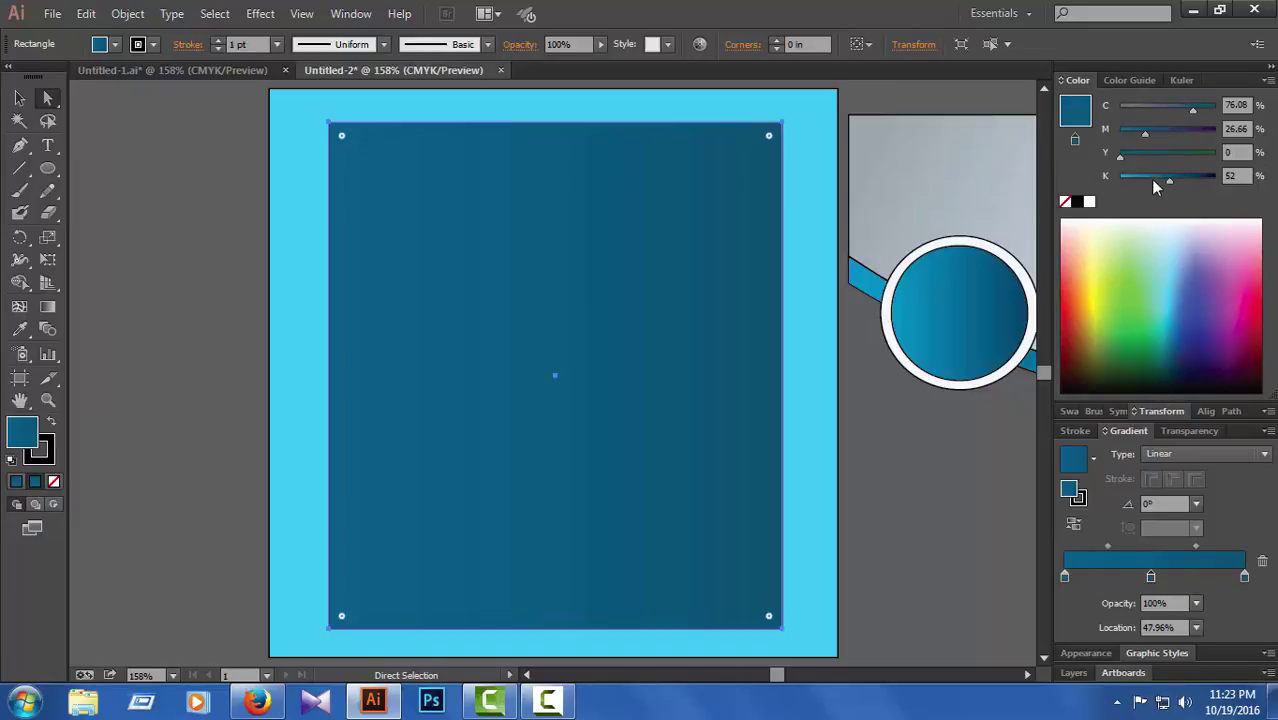
pyautogui.moveTo(1155, 186); pyautogui.dragTo(1157, 188)
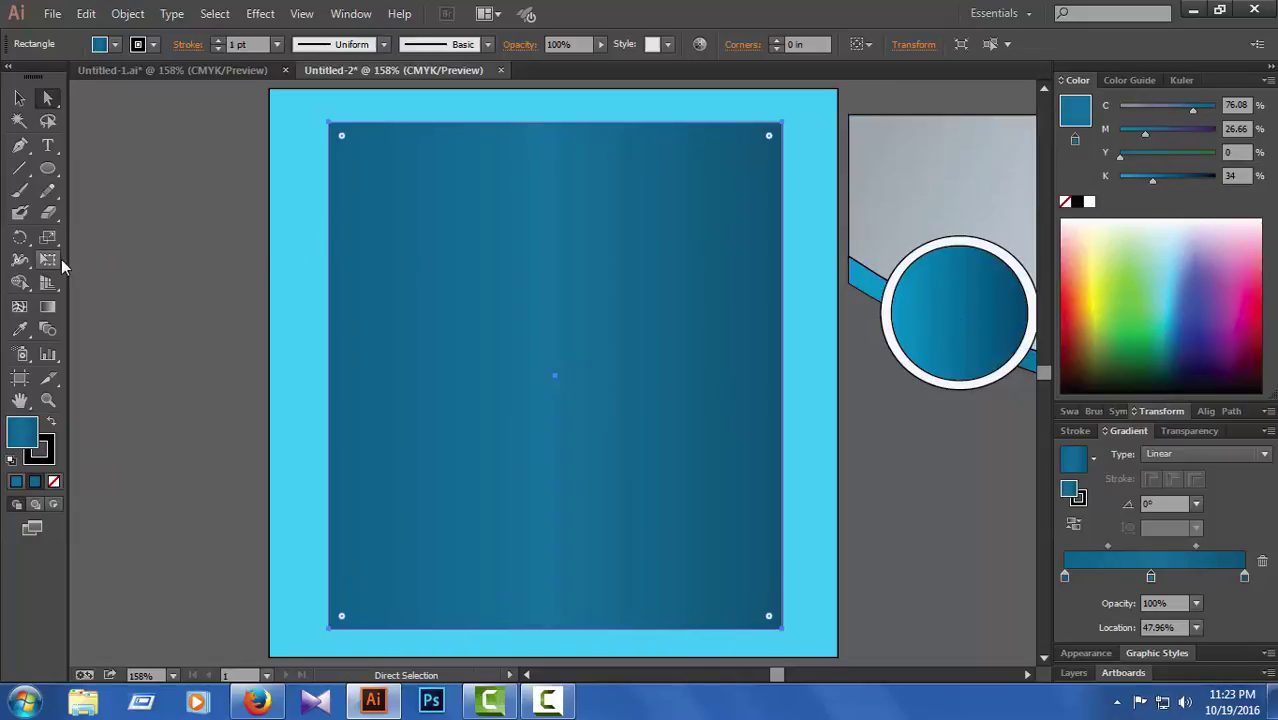
# - Angle the gradient diagonally across the rectangle at about -35.5°
pyautogui.click(47, 306)
pyautogui.moveTo(348, 262); pyautogui.dragTo(744, 510)
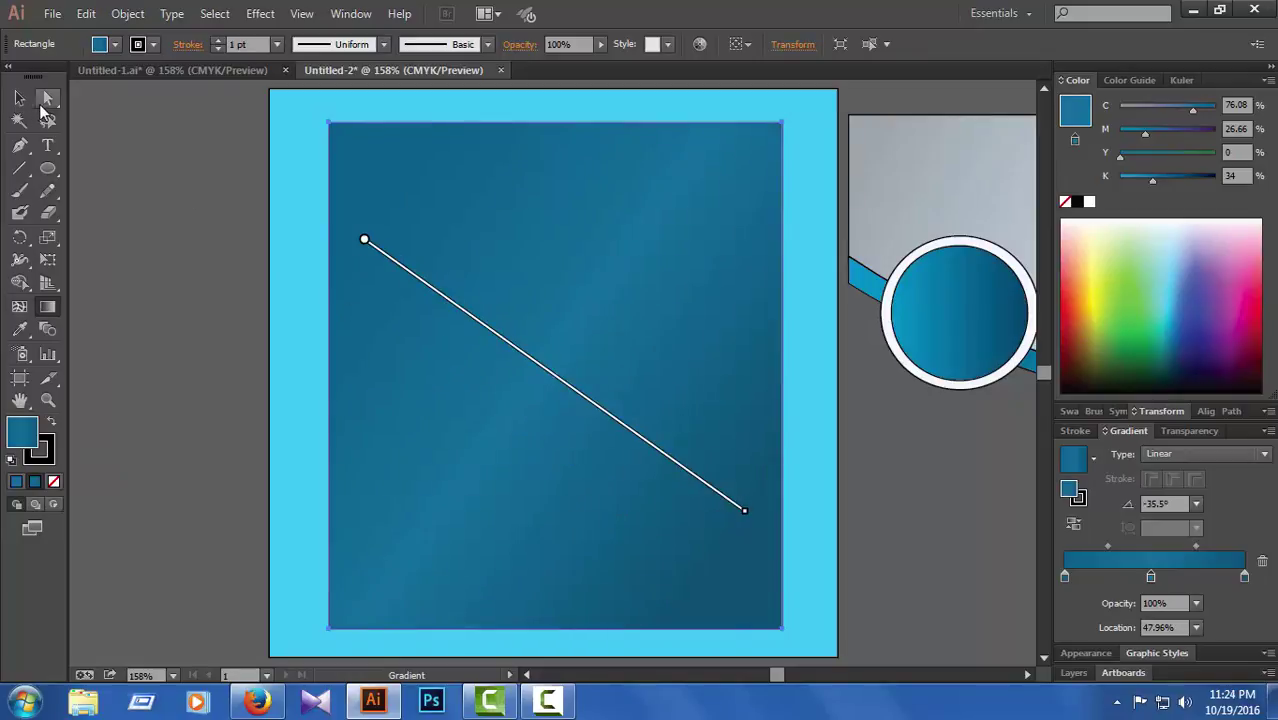
pyautogui.click(47, 97)
pyautogui.click(918, 530)
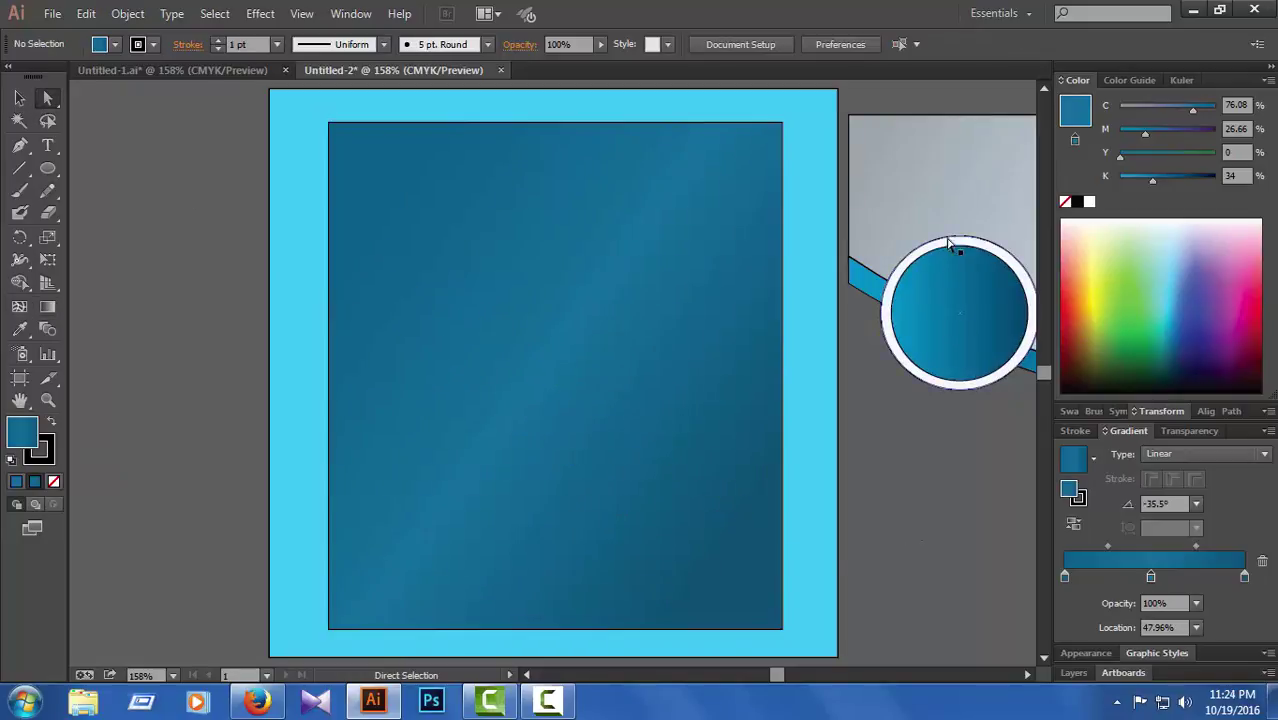
# - Try moving individual header pieces onto the rectangle, then undo the partial moves
pyautogui.click(918, 129)
pyautogui.moveTo(980, 191); pyautogui.dragTo(951, 185)
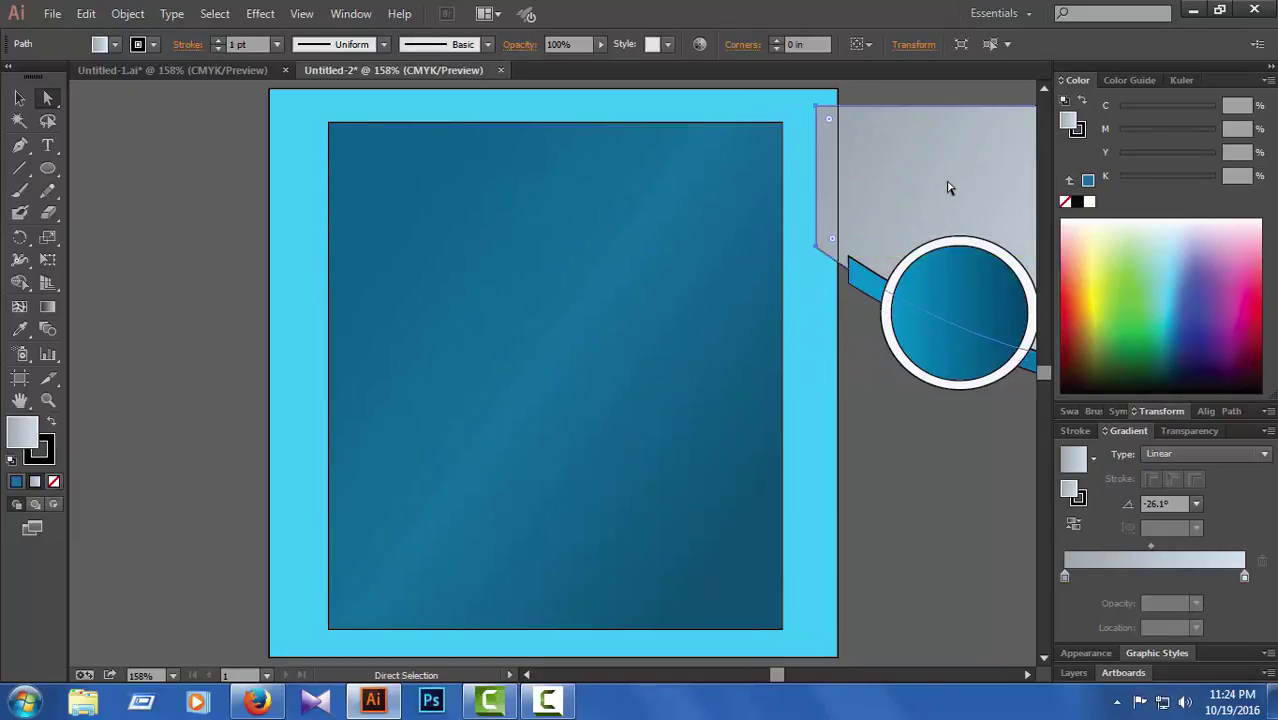
pyautogui.hotkey('ctrl', 'z')
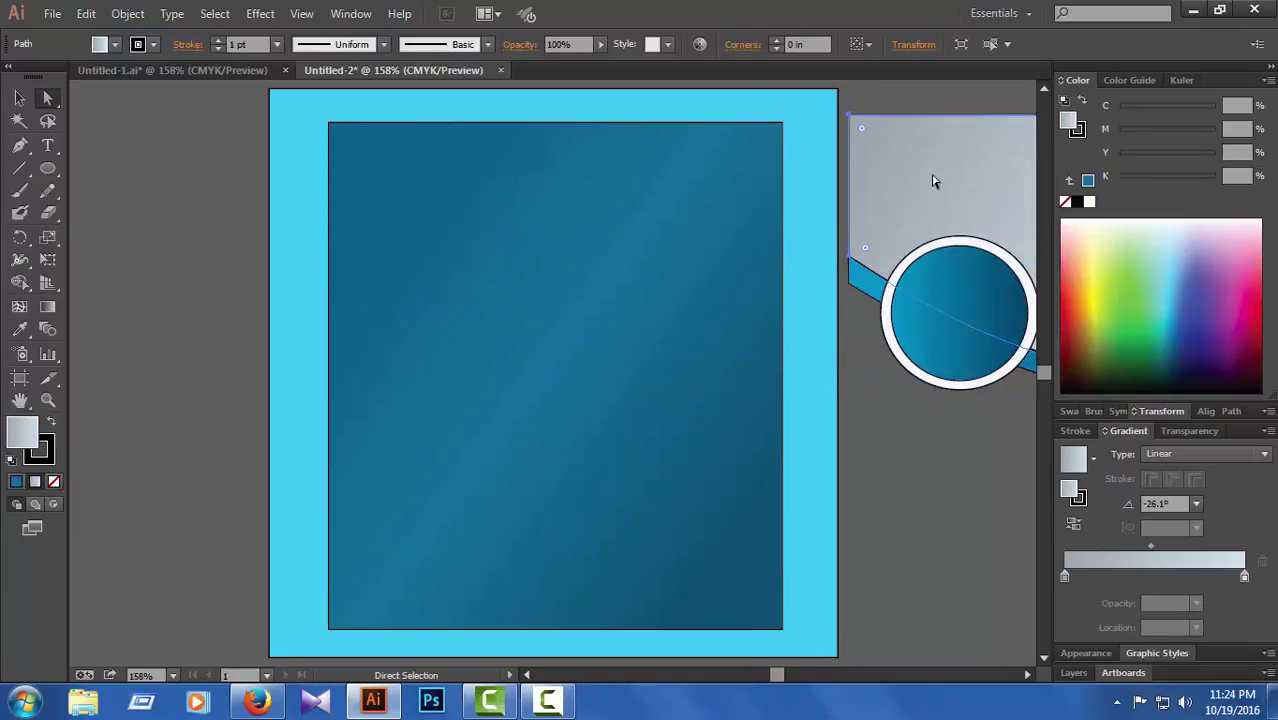
pyautogui.click(937, 504)
pyautogui.moveTo(953, 105); pyautogui.dragTo(966, 208)
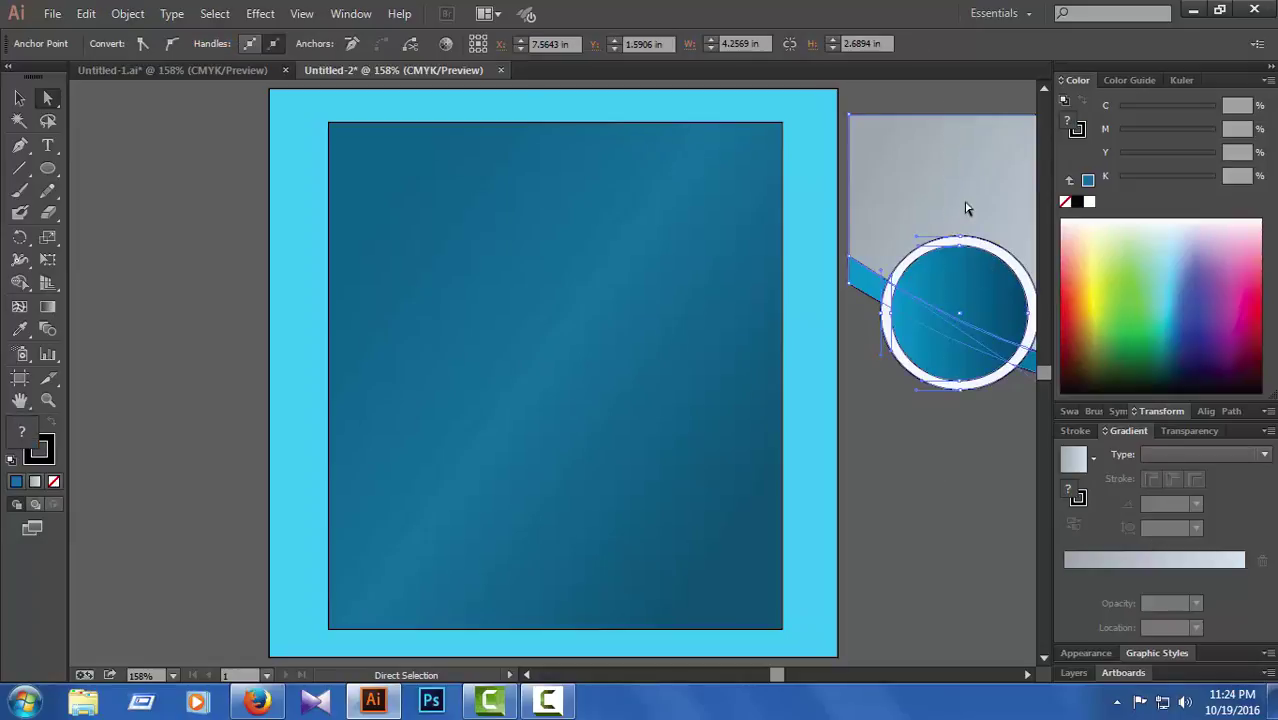
pyautogui.moveTo(882, 190); pyautogui.dragTo(442, 177)
pyautogui.click(901, 571)
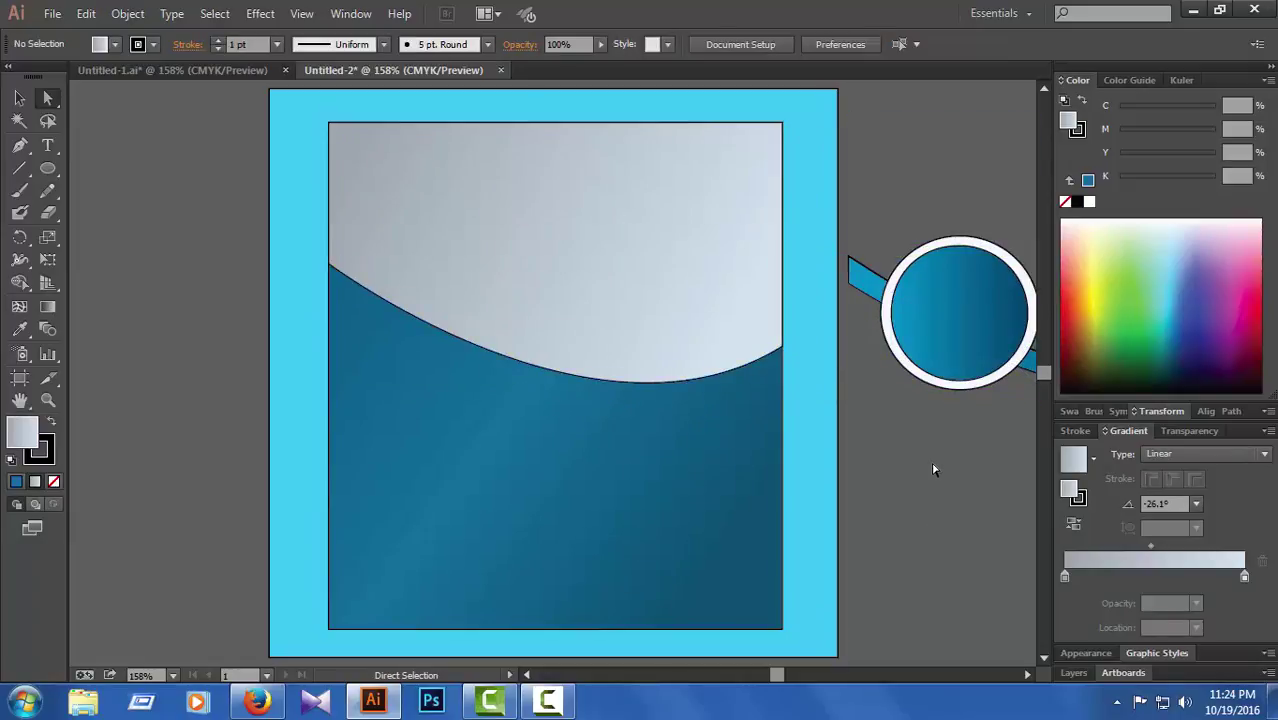
pyautogui.click(986, 325)
pyautogui.moveTo(967, 320)
pyautogui.mouseDown()
pyautogui.moveTo(479, 371)
pyautogui.moveTo(979, 322)
pyautogui.mouseUp()
pyautogui.press('v')
pyautogui.hotkey('ctrl', 'z')
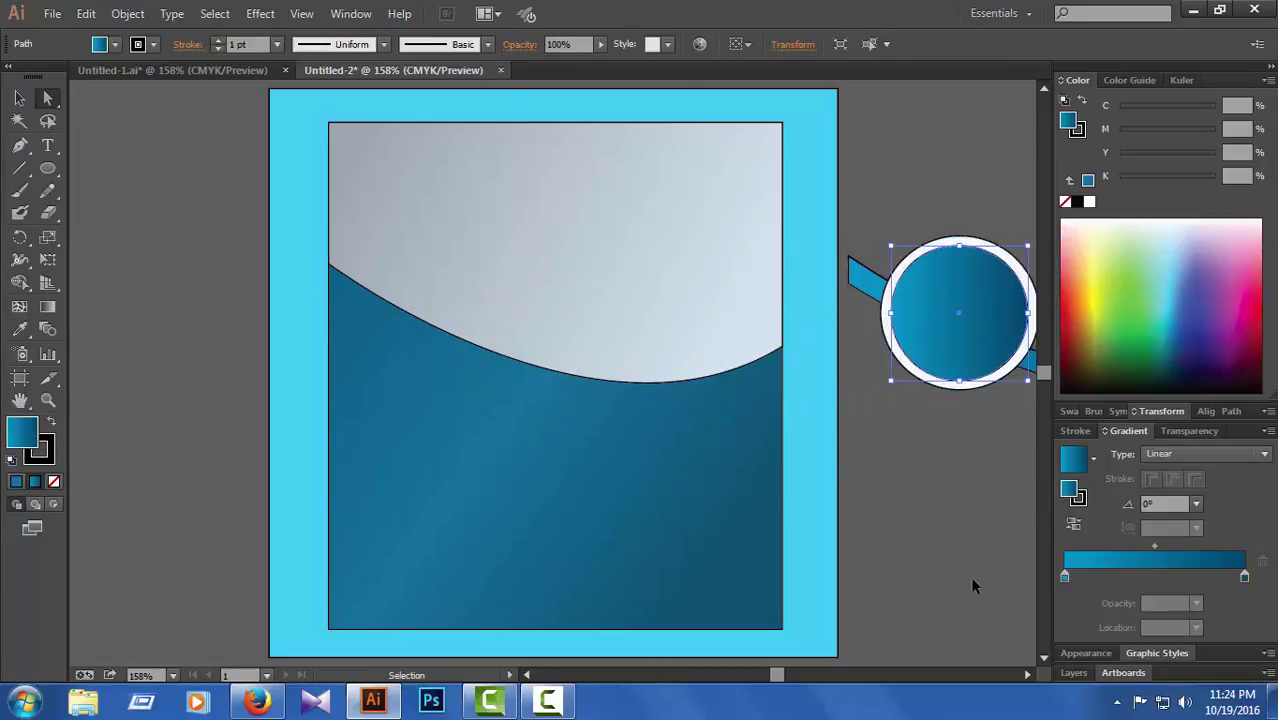
pyautogui.hotkey('ctrl', 'z')
pyautogui.press('a')
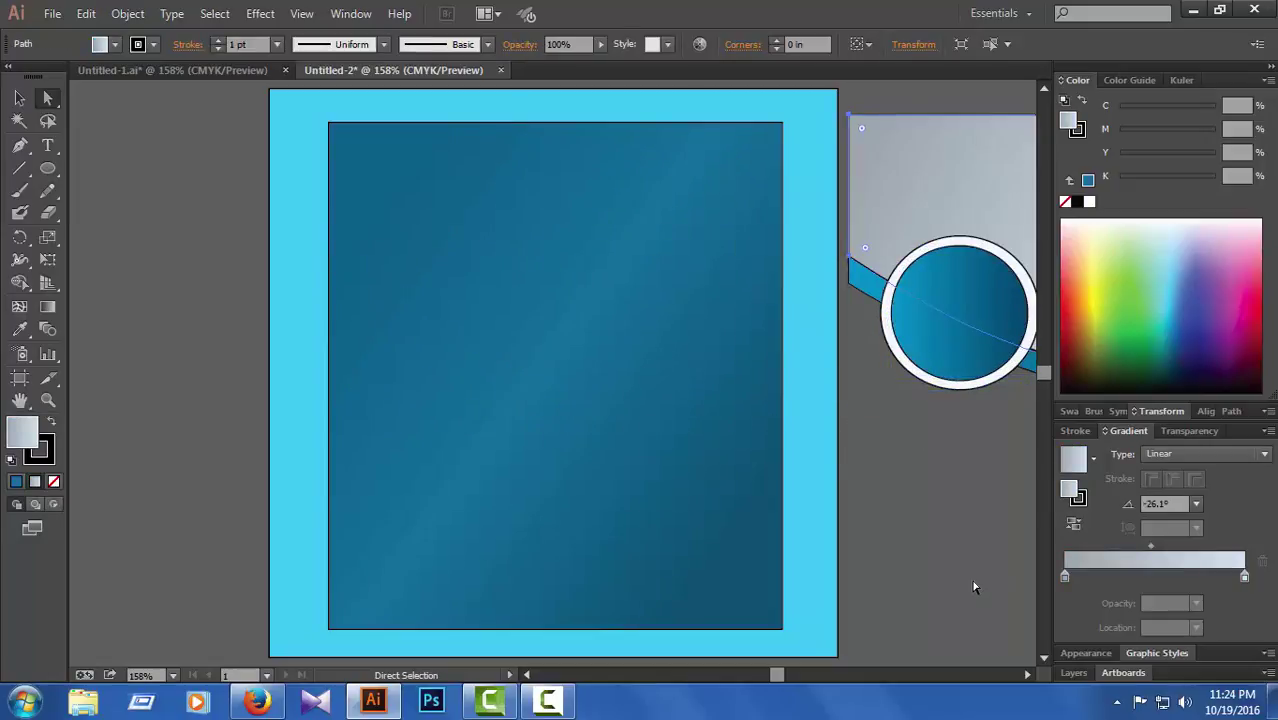
# - Marquee-select the whole header group and drag it onto the top of the gradient rectangle
pyautogui.click(1027, 675)
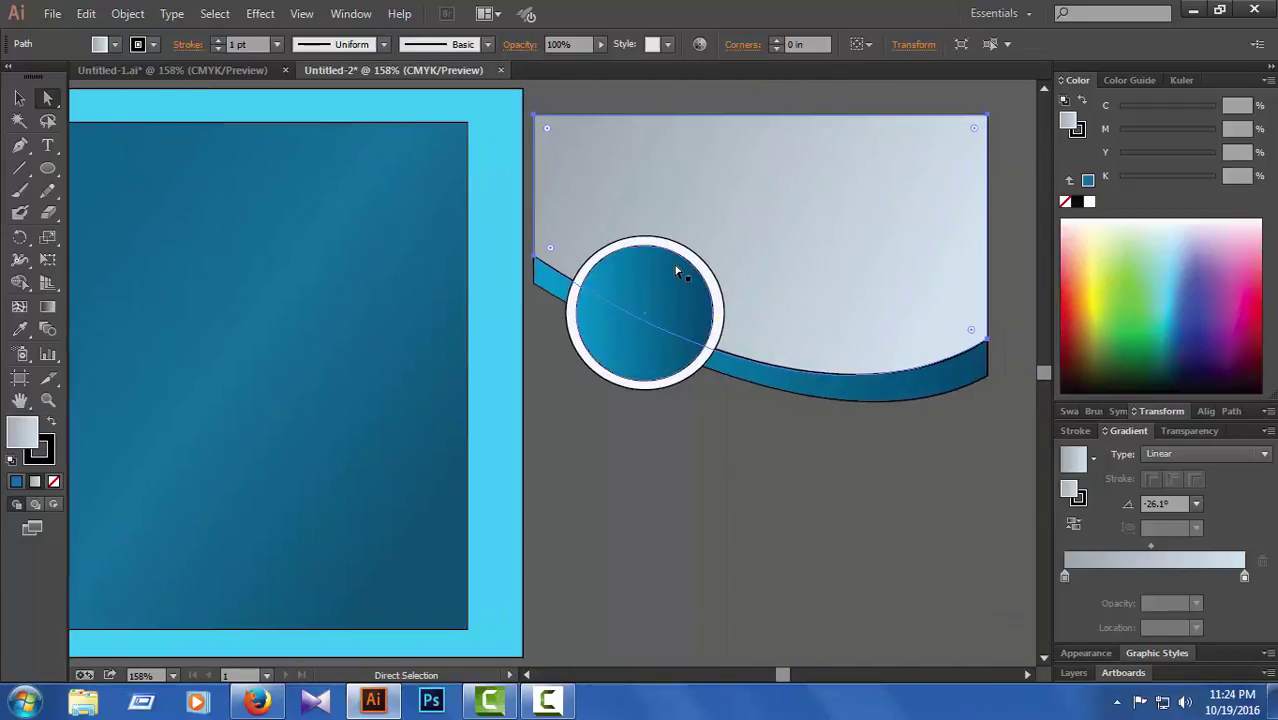
pyautogui.click(742, 580)
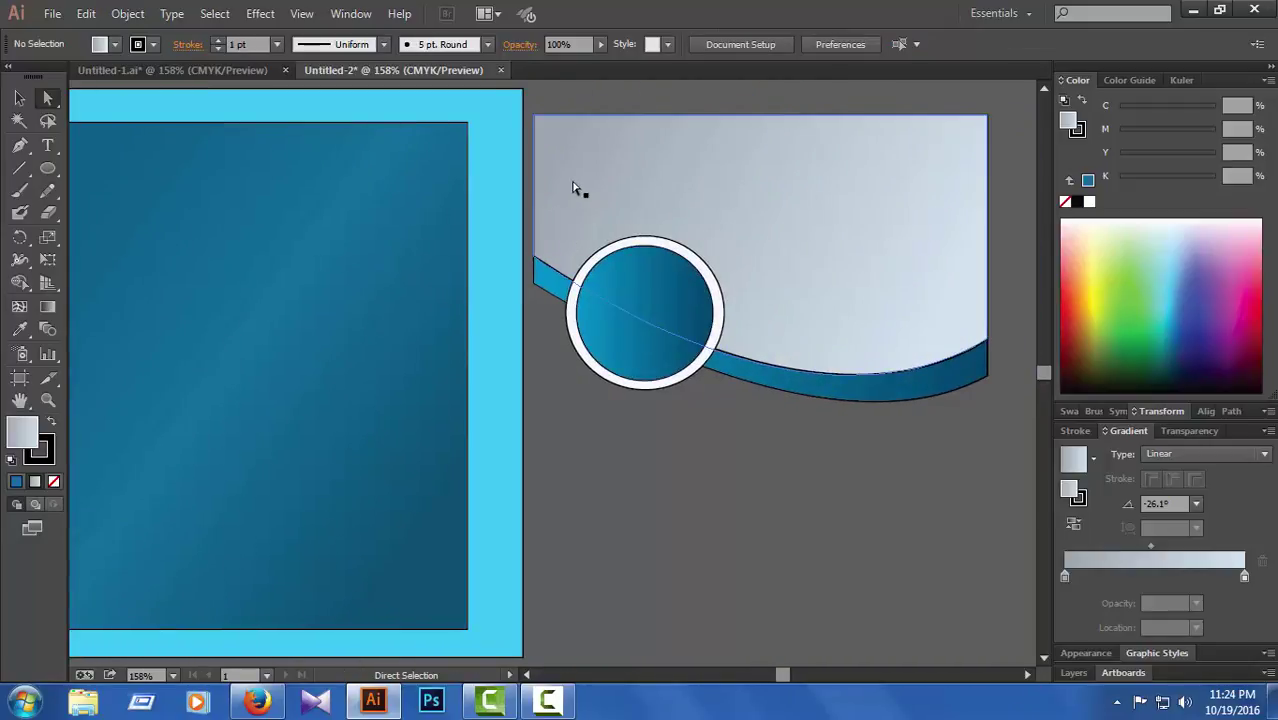
pyautogui.moveTo(533, 124); pyautogui.dragTo(995, 447)
pyautogui.rightClick(631, 274)
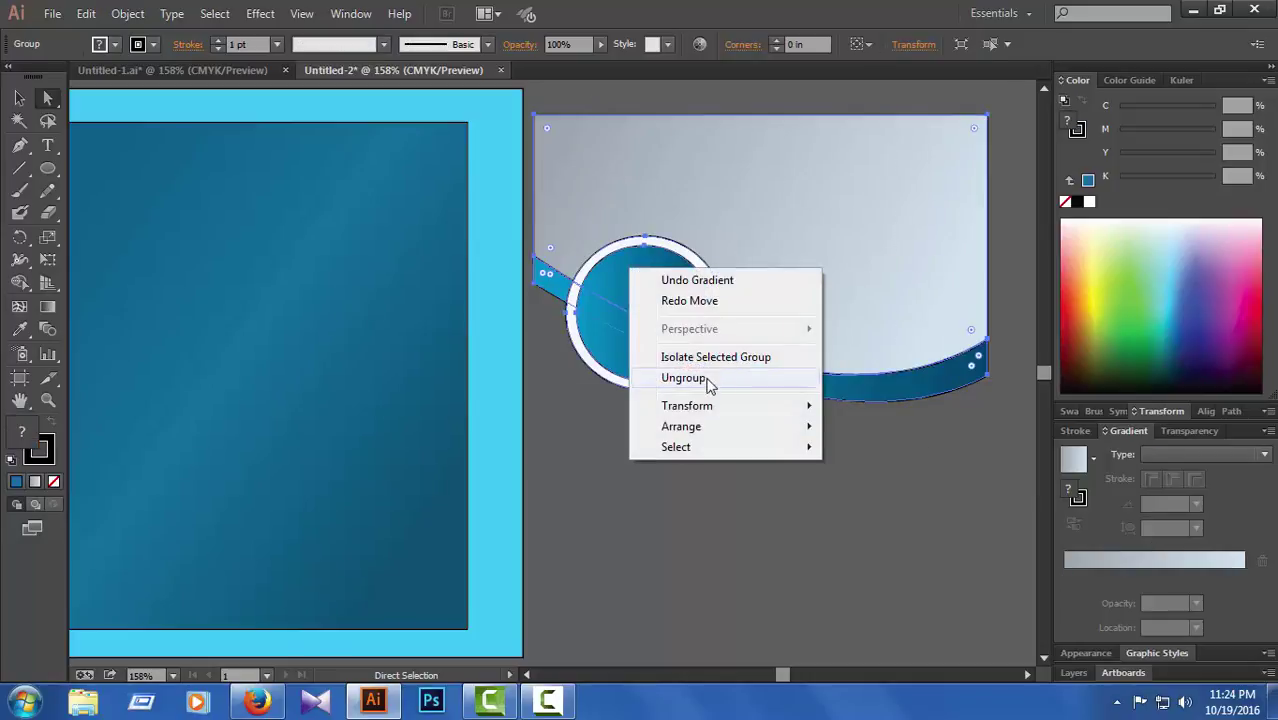
pyautogui.click(658, 414)
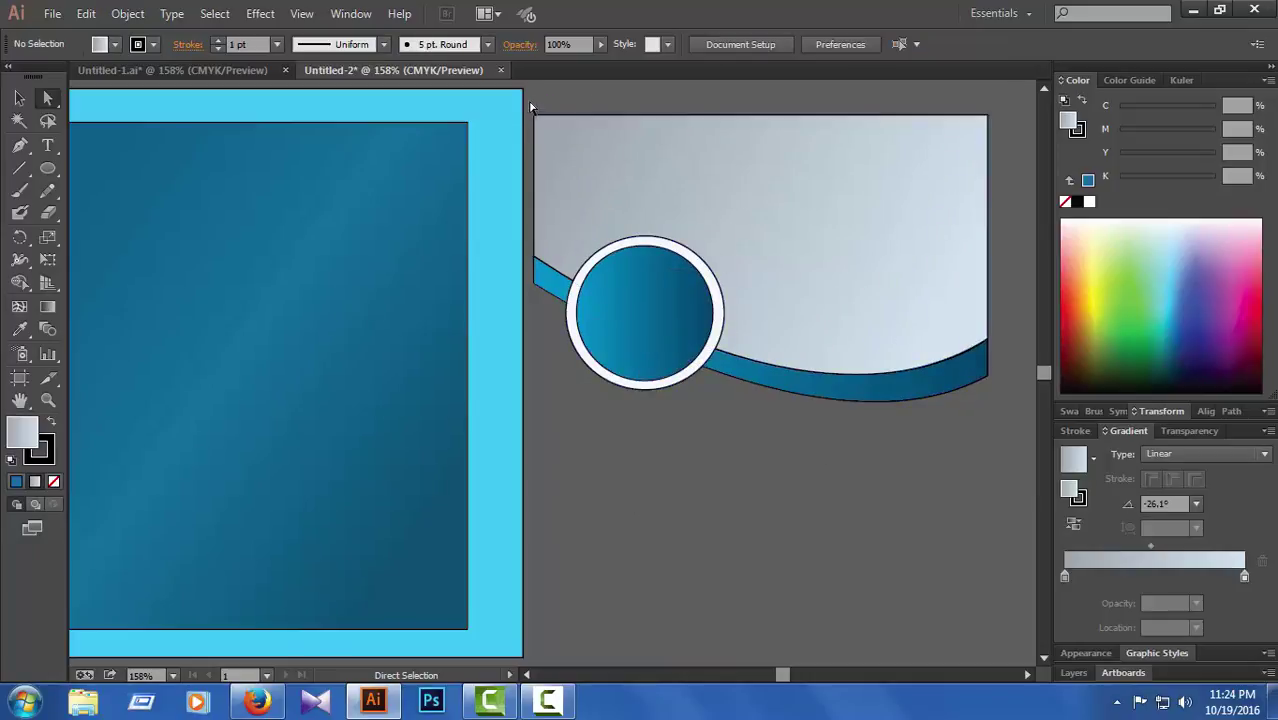
pyautogui.moveTo(531, 110); pyautogui.dragTo(969, 459)
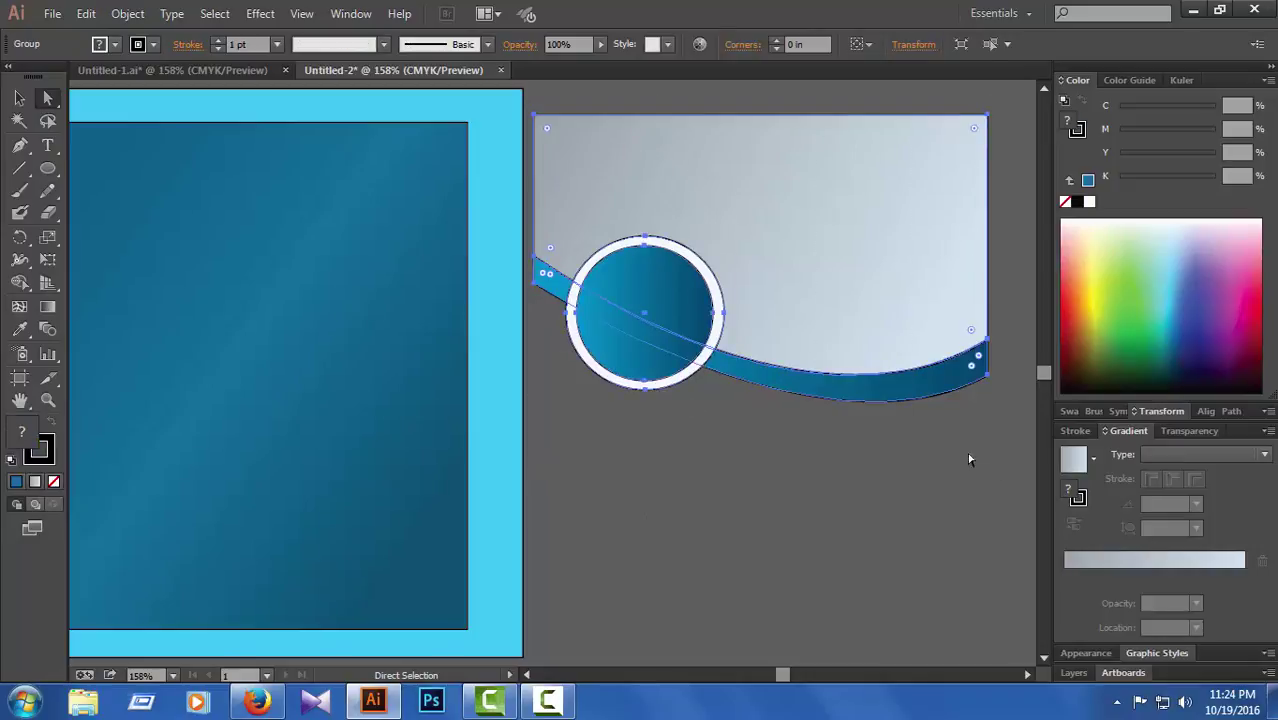
pyautogui.moveTo(830, 262); pyautogui.dragTo(314, 265)
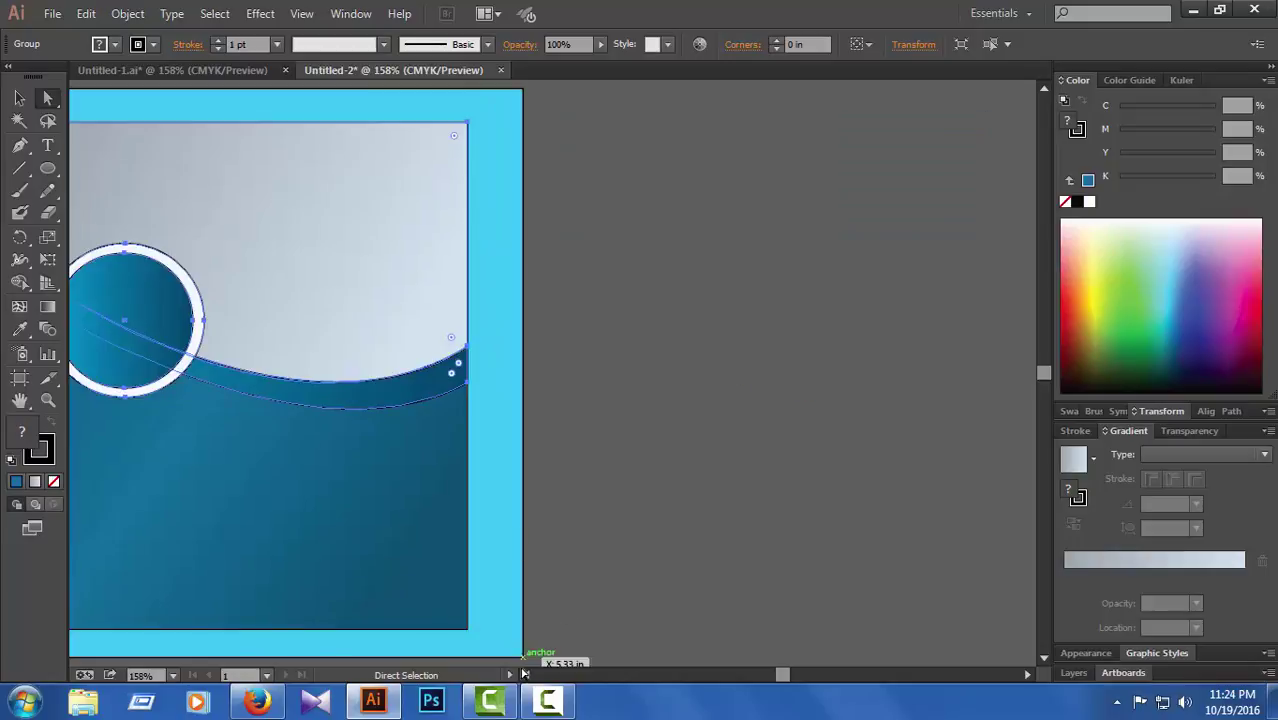
pyautogui.hscroll(-5, 528, 677)
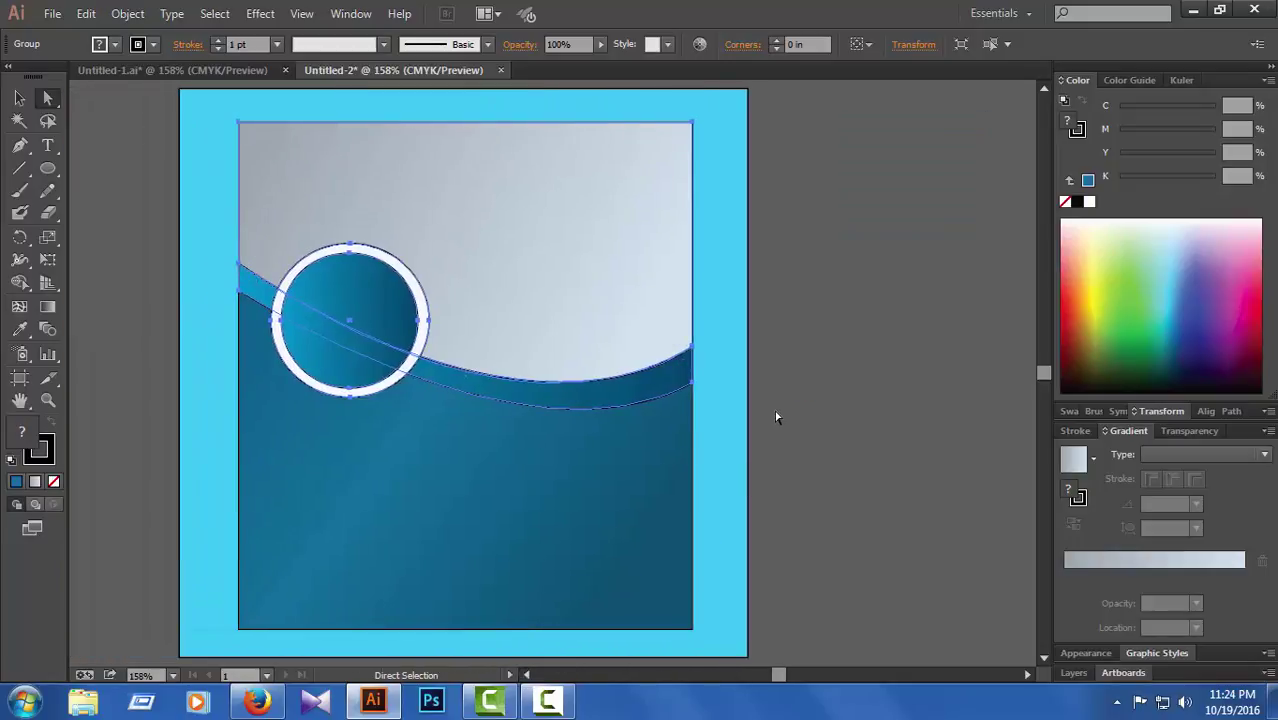
pyautogui.click(775, 416)
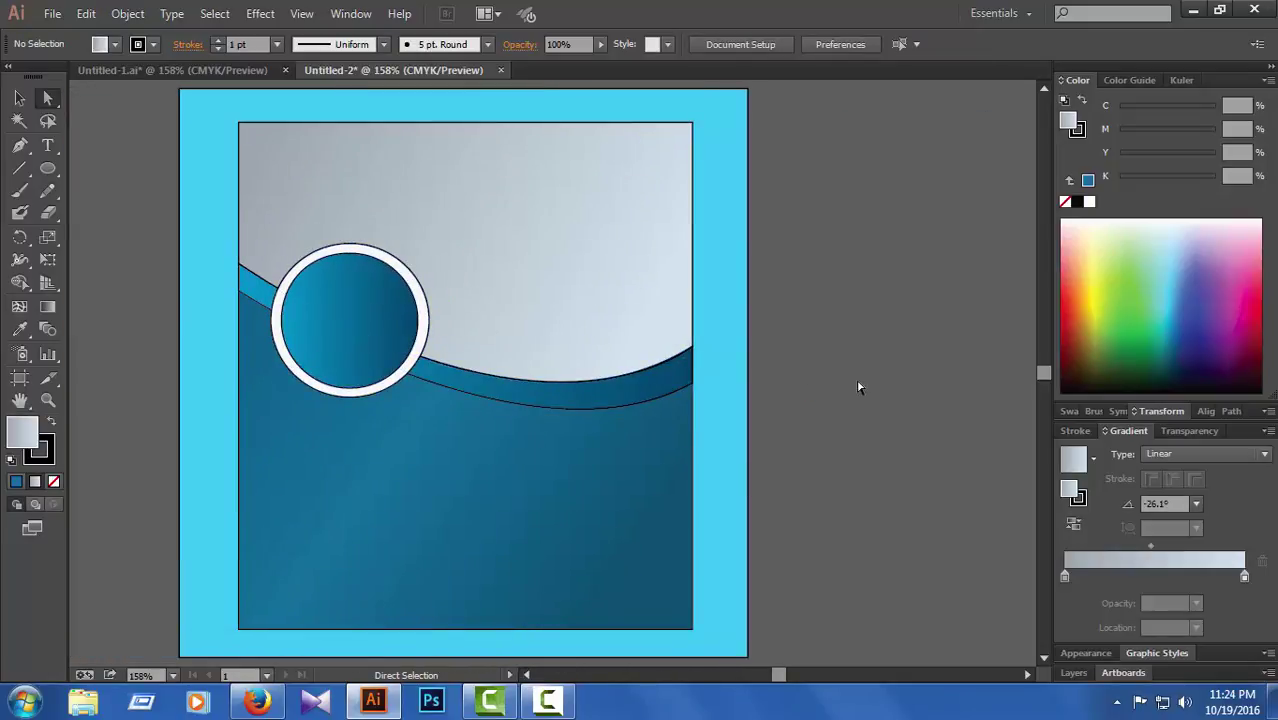
pyautogui.scroll(-1, 758, 362)
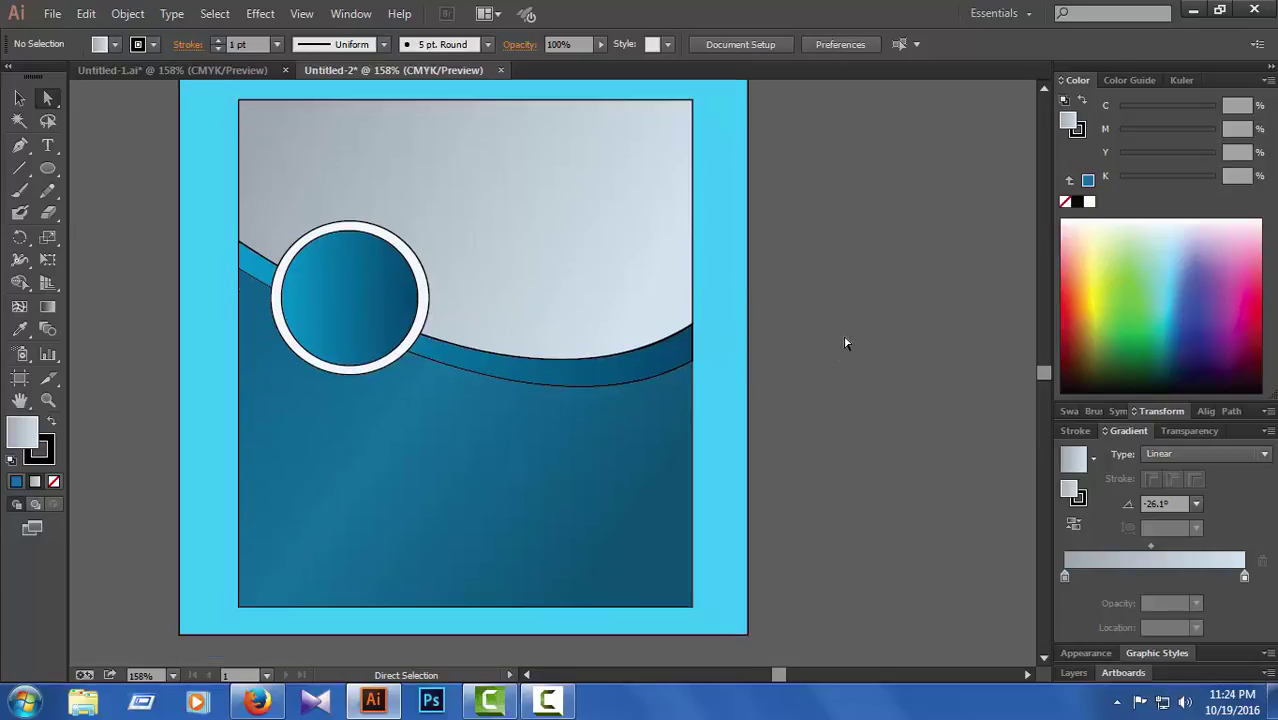
pyautogui.scroll(1, 845, 343)
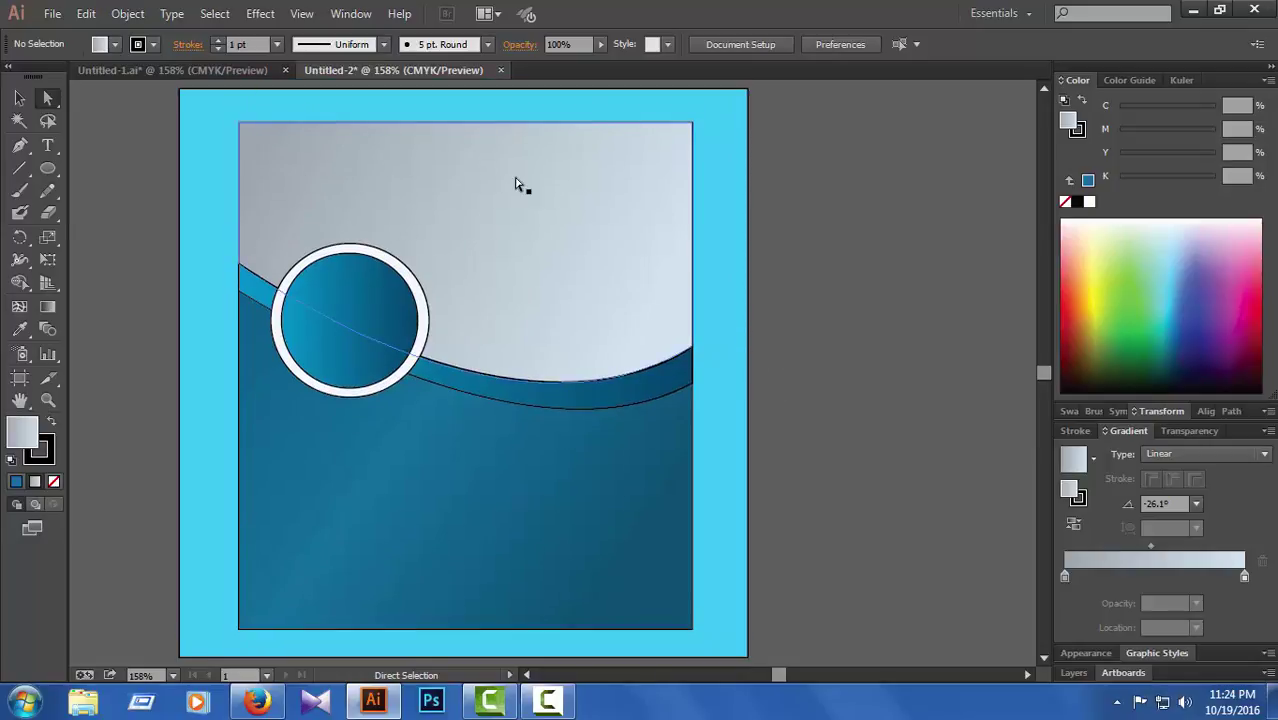
# - Type the name as a new text line in the grey header
pyautogui.click(52, 147)
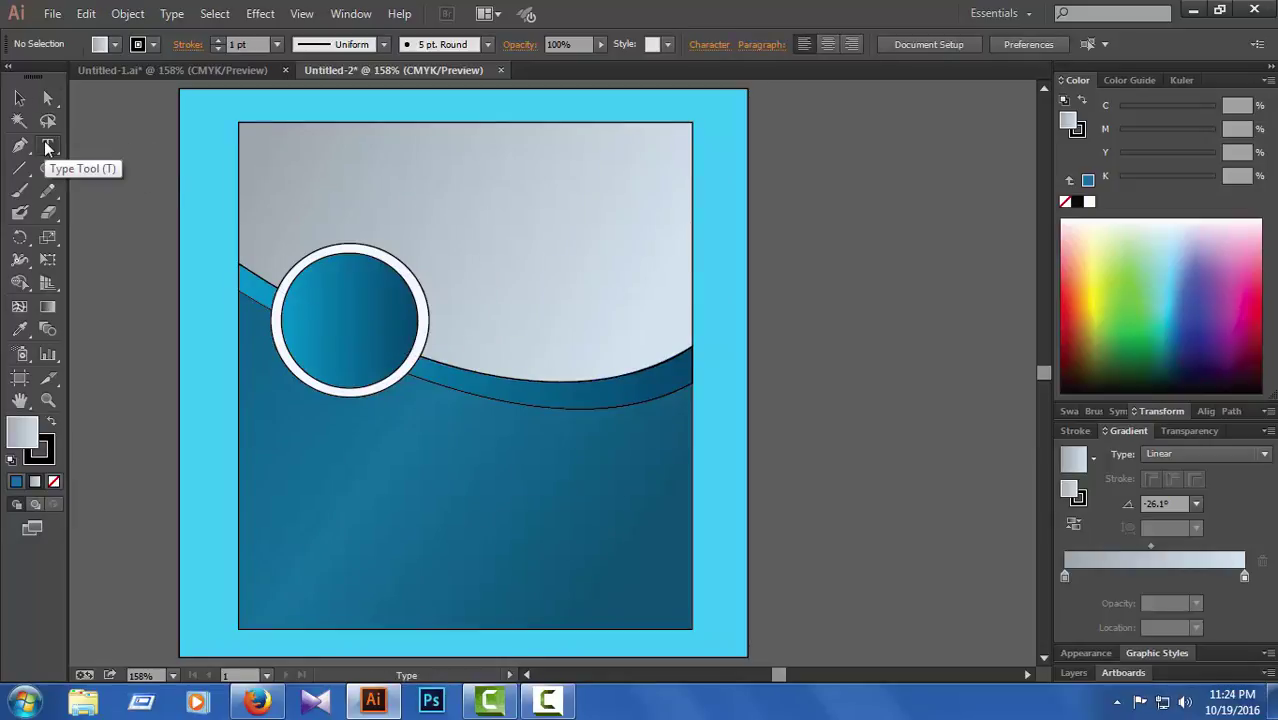
pyautogui.click(352, 202)
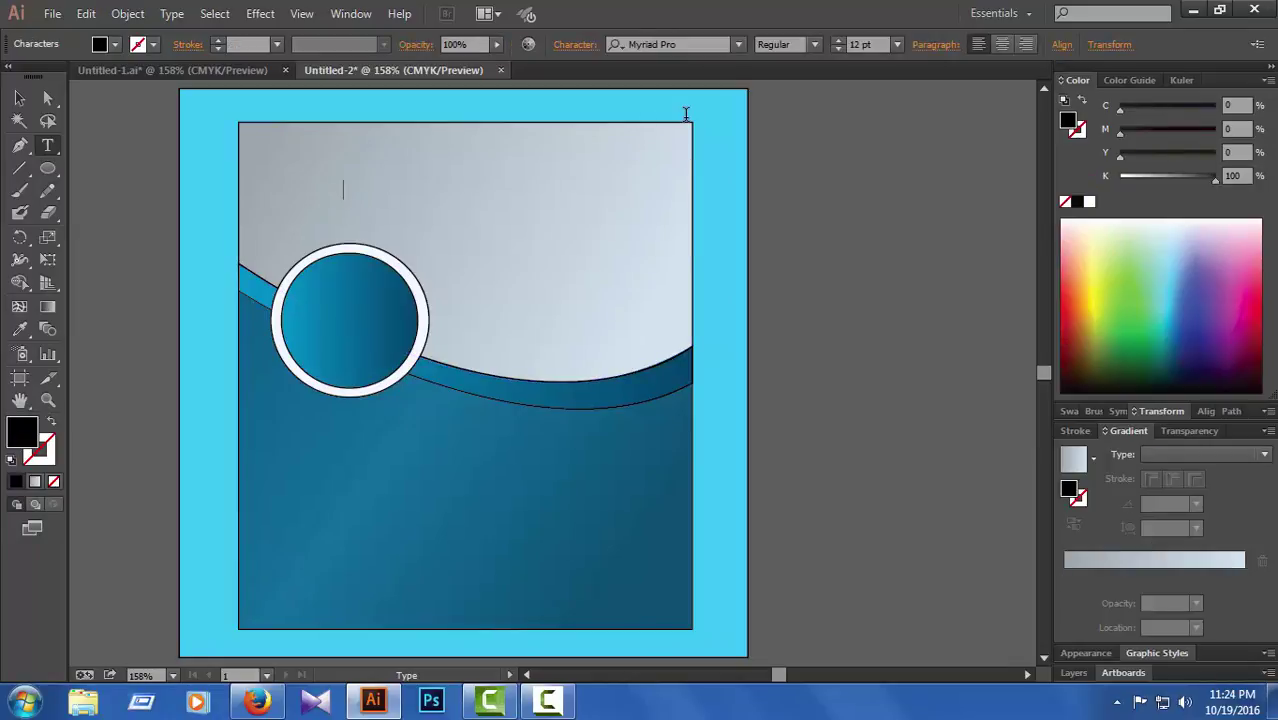
pyautogui.write('Shayew')
pyautogui.click(47, 97)
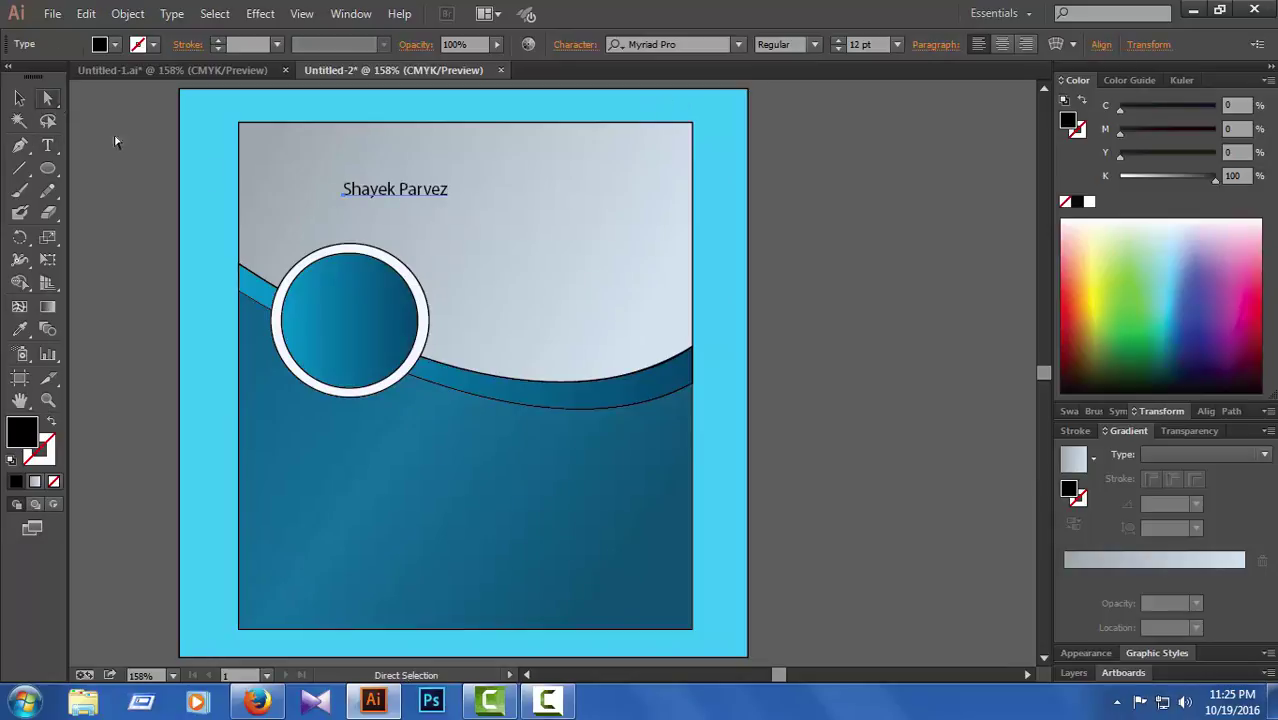
# - Set the name heading in the Graffiti font
pyautogui.click(738, 44)
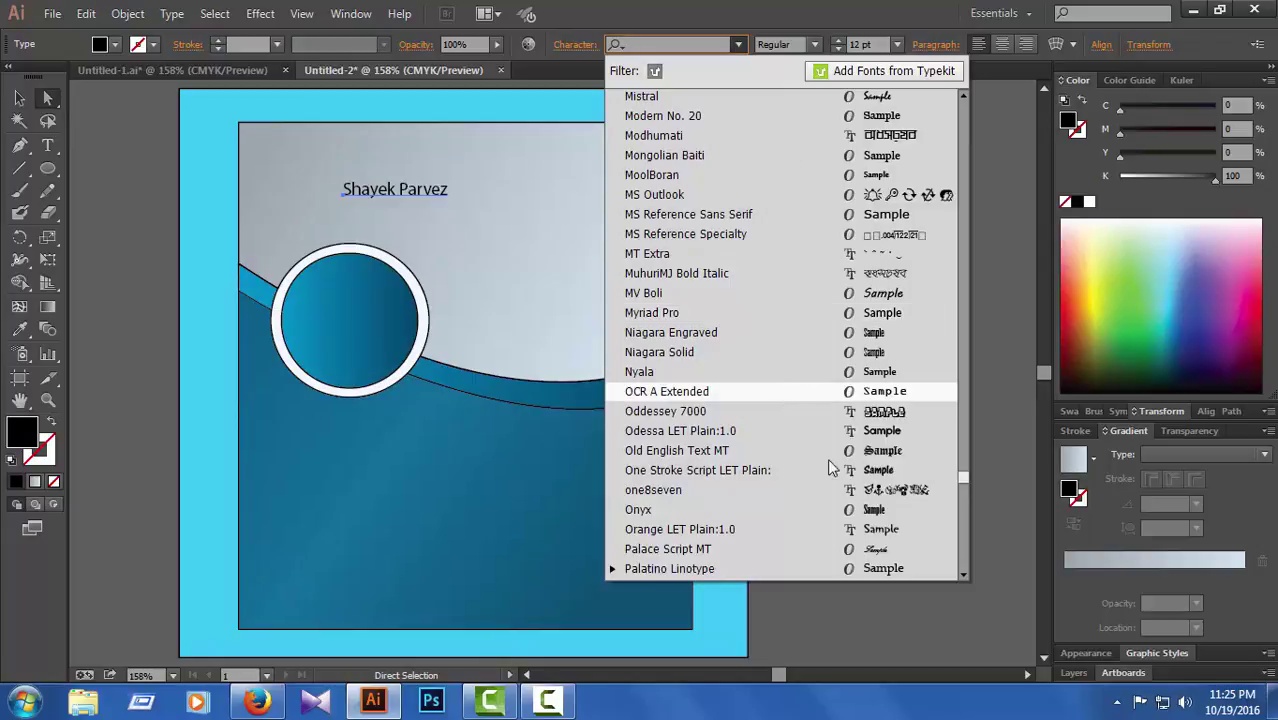
pyautogui.scroll(6, 826, 452)
pyautogui.scroll(10, 850, 330)
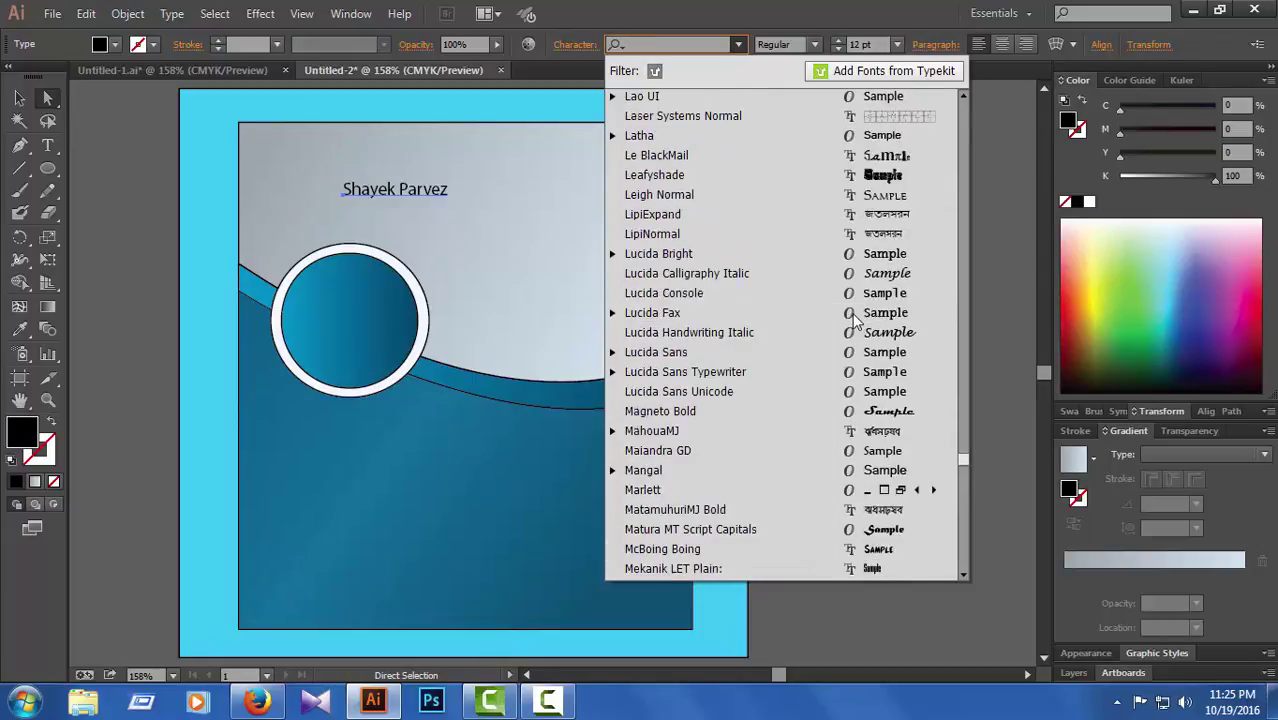
pyautogui.scroll(12, 860, 318)
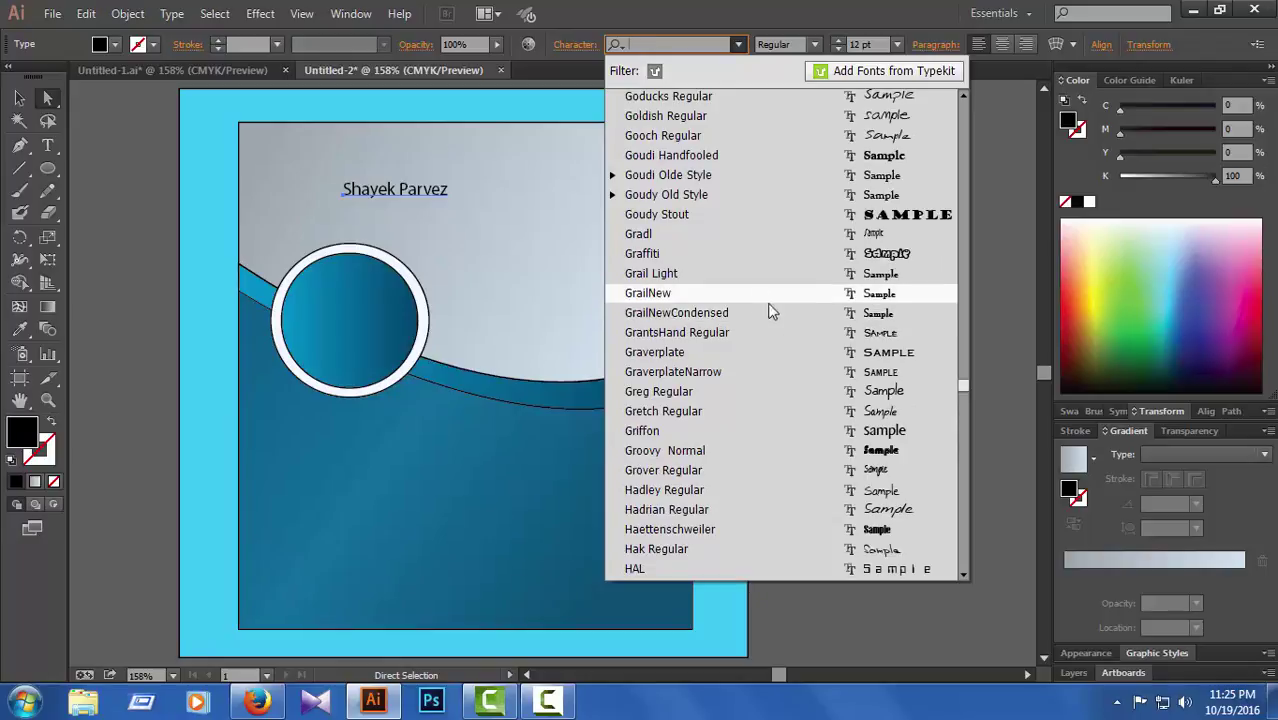
pyautogui.scroll(5, 810, 312)
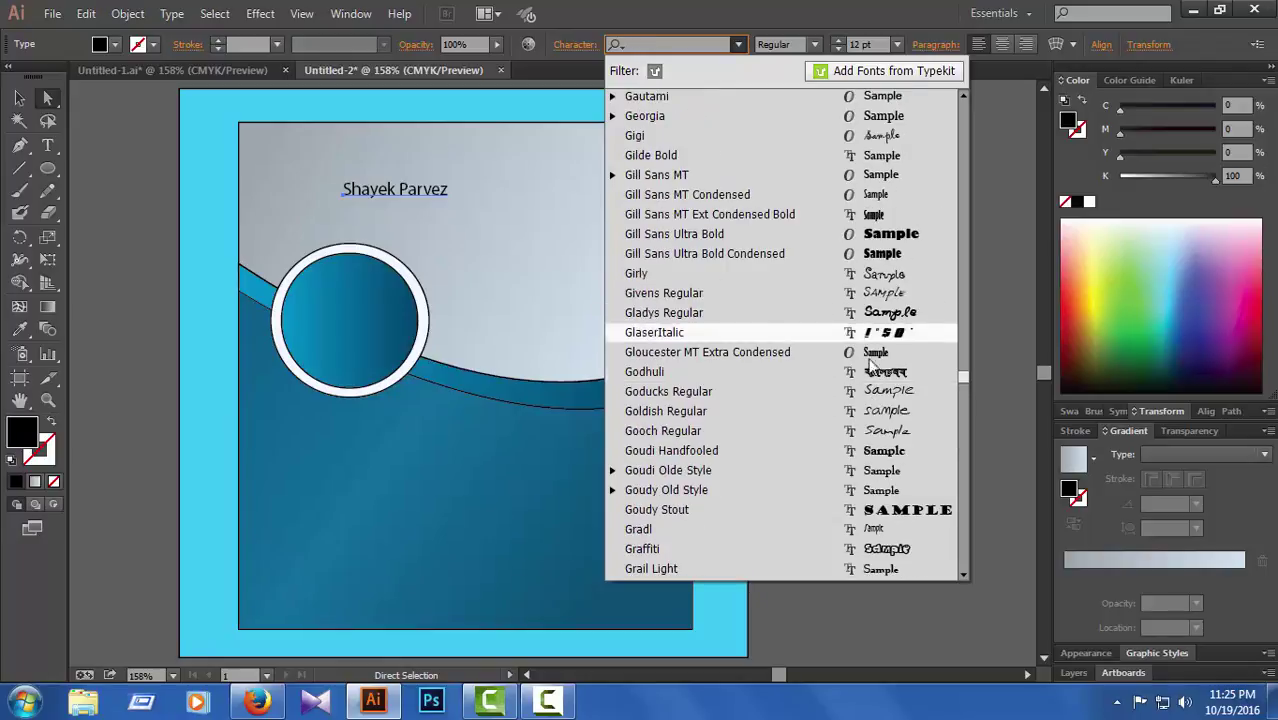
pyautogui.click(913, 554)
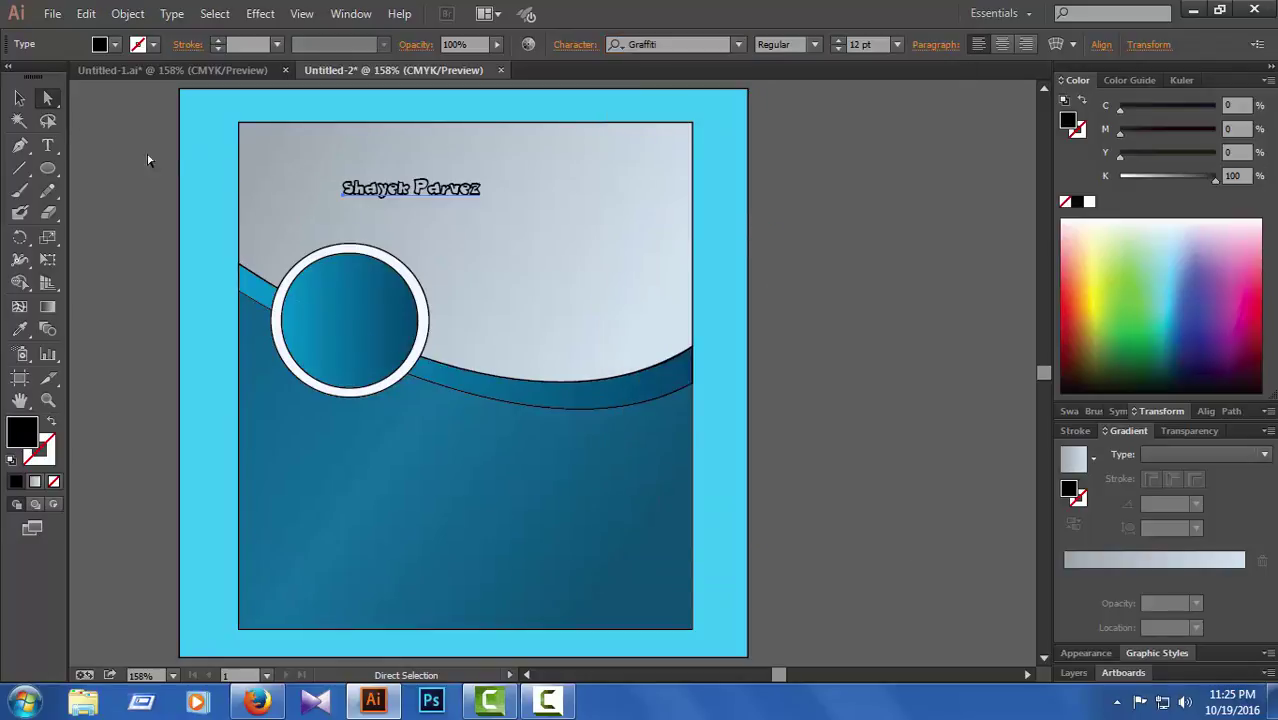
# - Enlarge the heading to 28 pt and shift it left to centre it above the curve
pyautogui.click(813, 48)
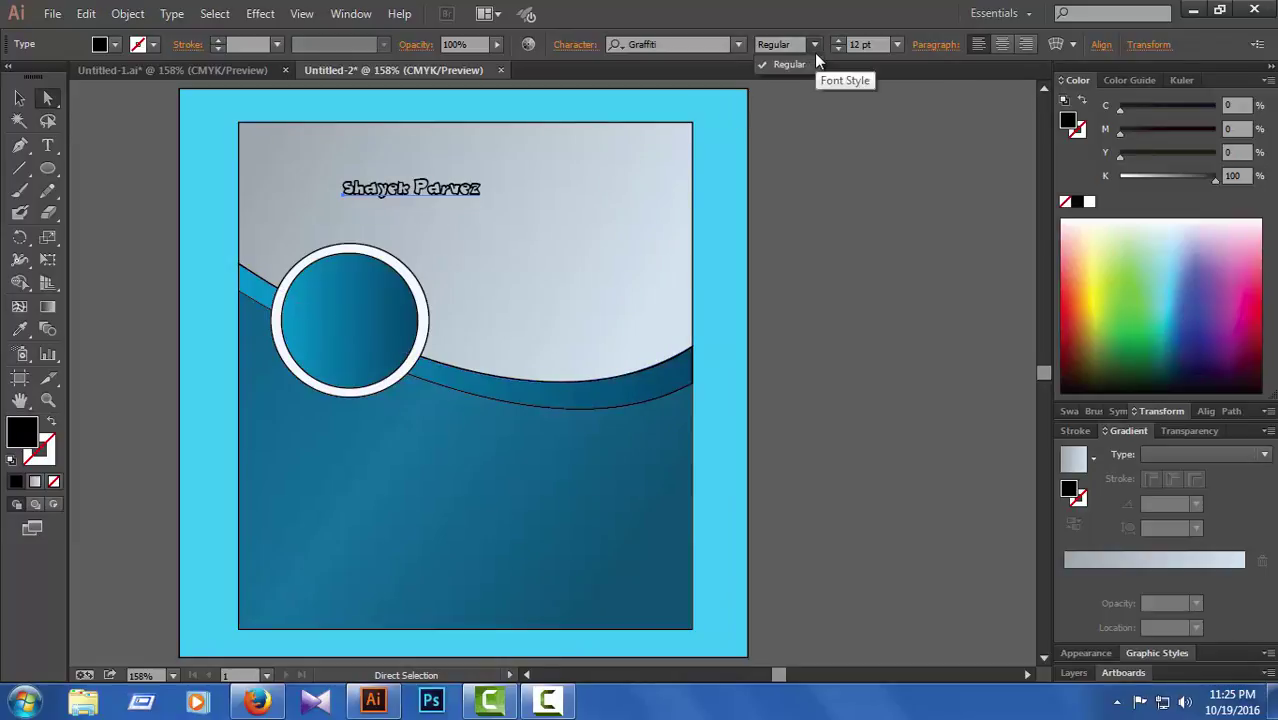
pyautogui.click(840, 42)
pyautogui.click(839, 40)
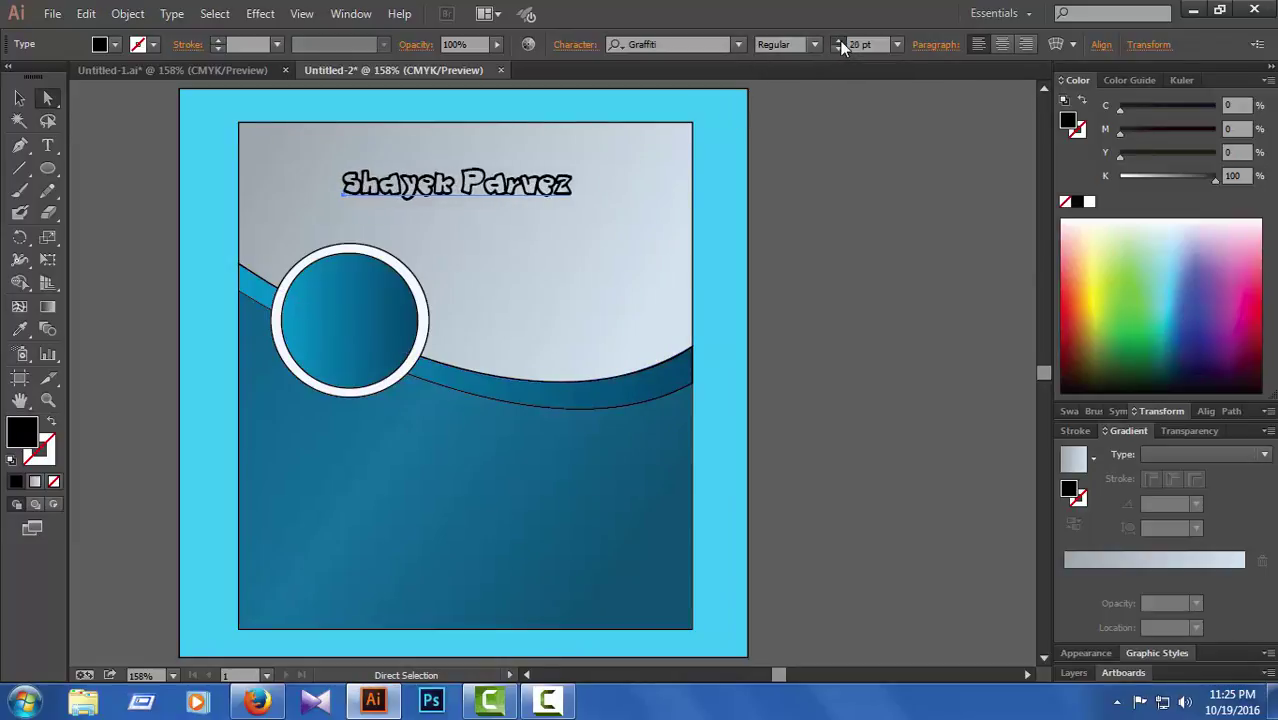
pyautogui.click(839, 40)
pyautogui.click(839, 40)
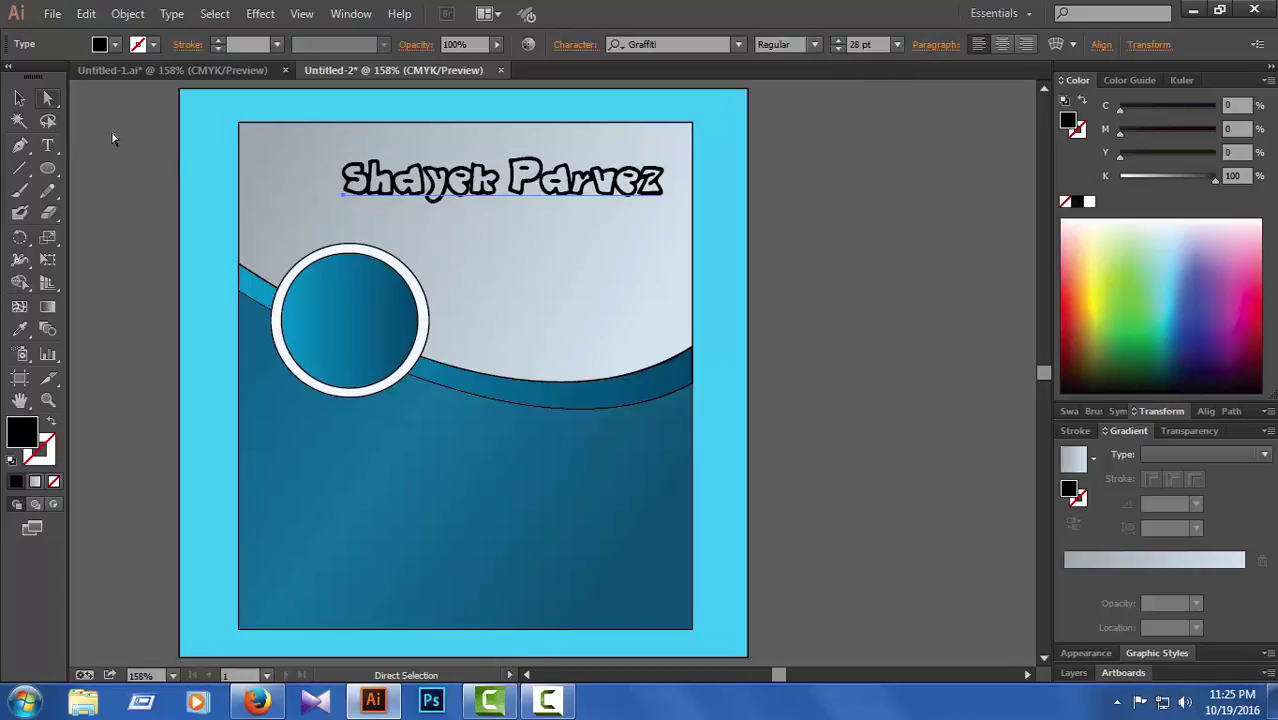
pyautogui.moveTo(337, 196); pyautogui.dragTo(314, 195)
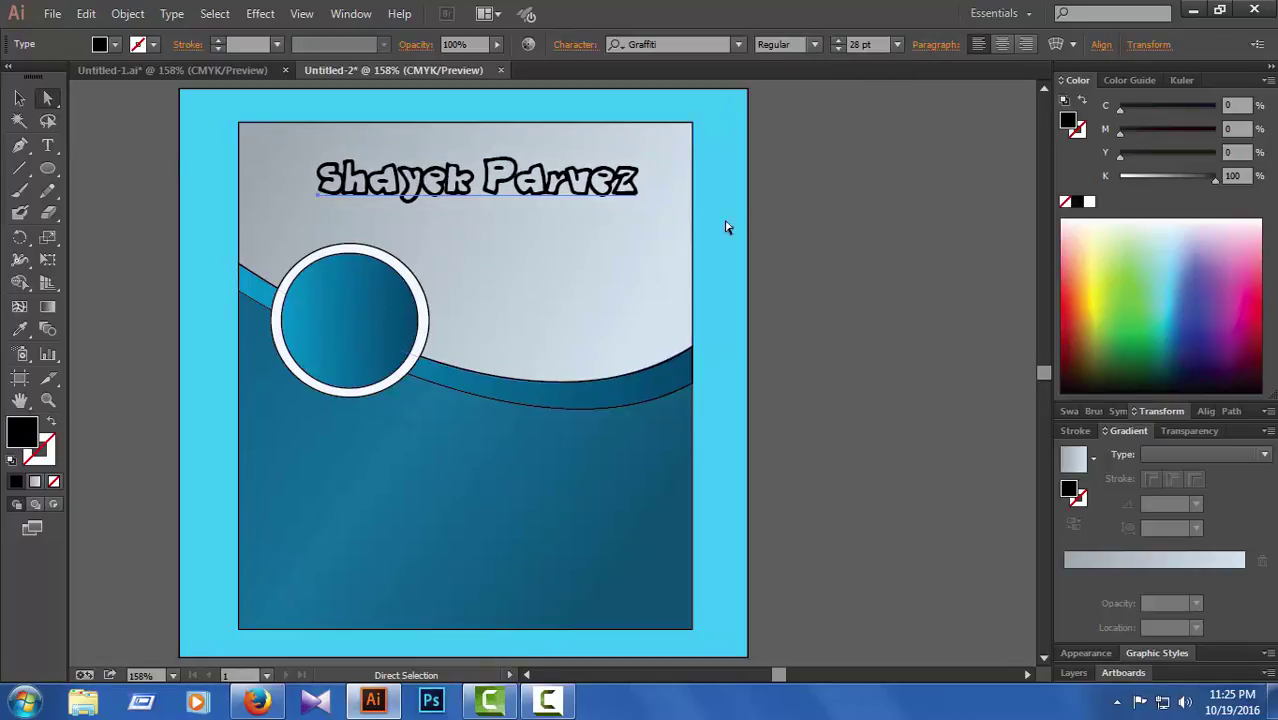
pyautogui.click(843, 213)
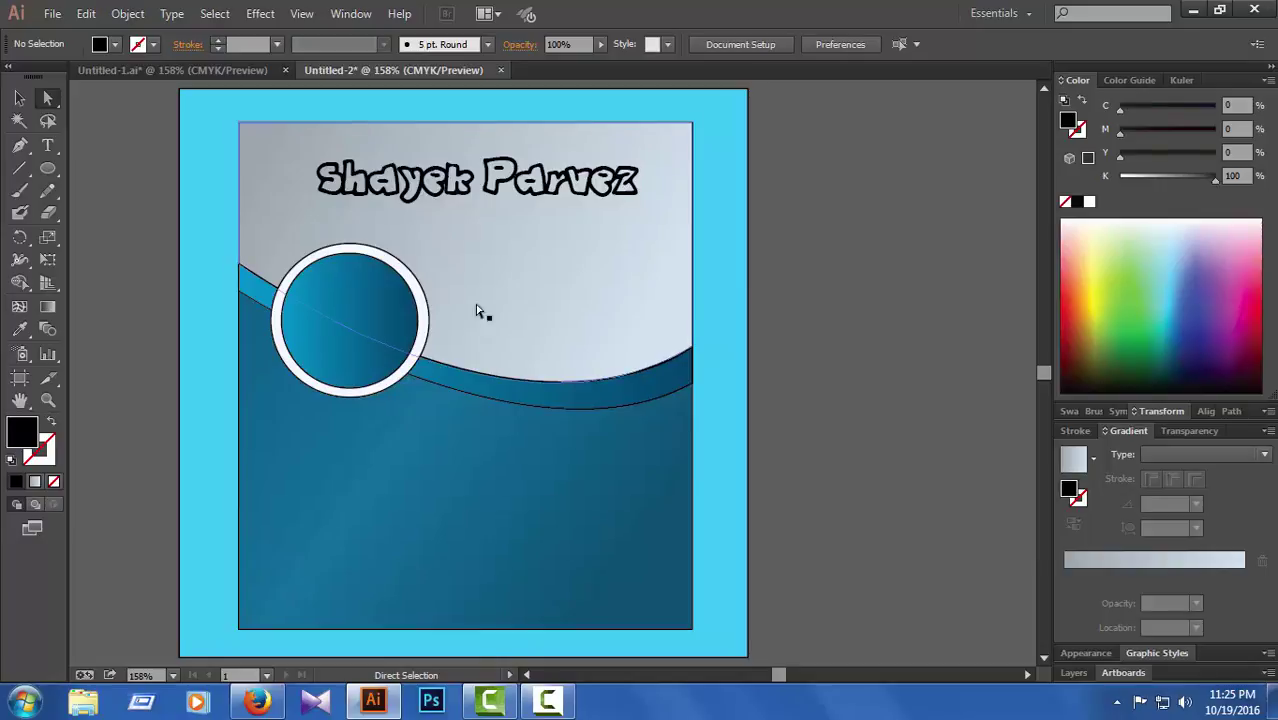
# - Start a new text line inside the blue circle badge and type the full name
pyautogui.click(337, 310)
pyautogui.click(143, 228)
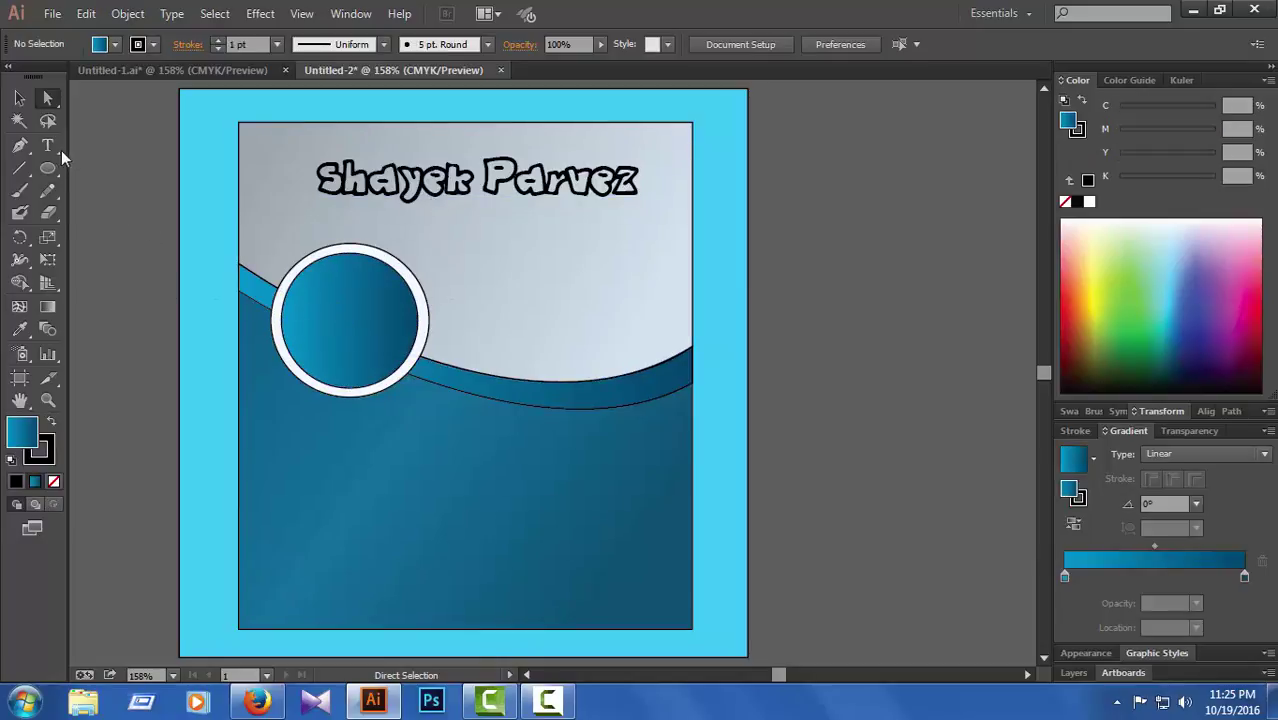
pyautogui.click(47, 145)
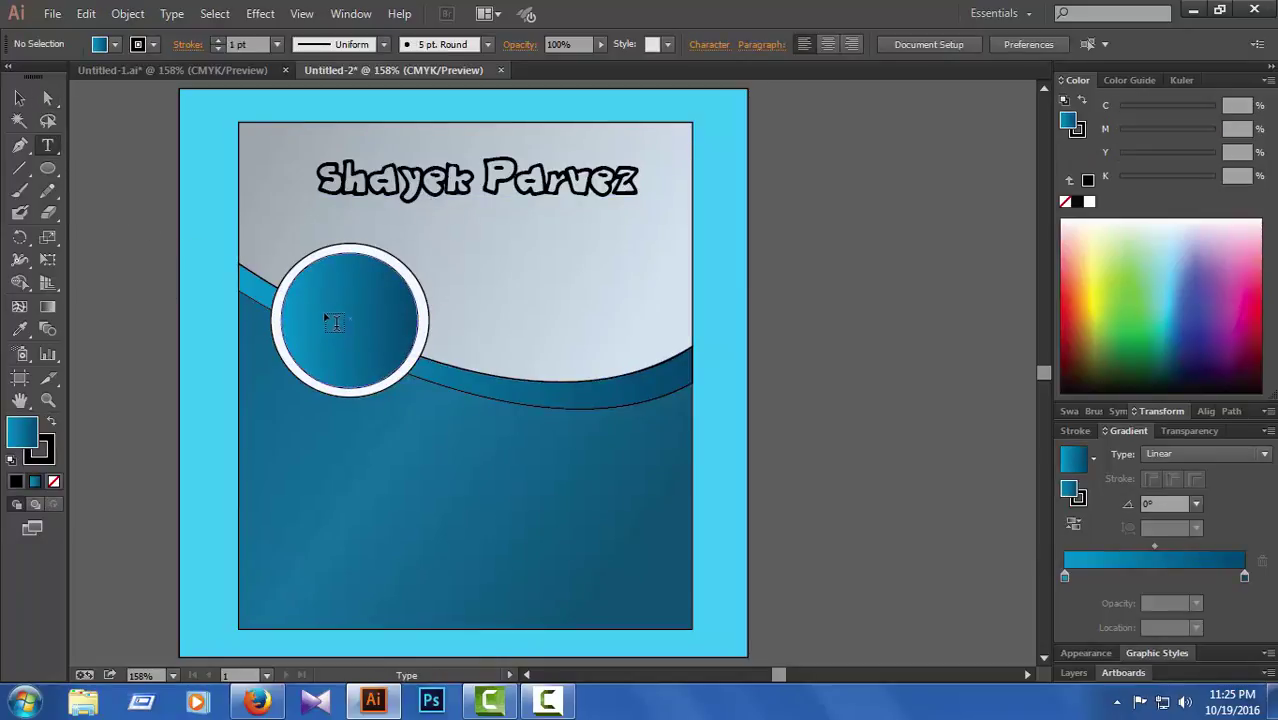
pyautogui.click(331, 316)
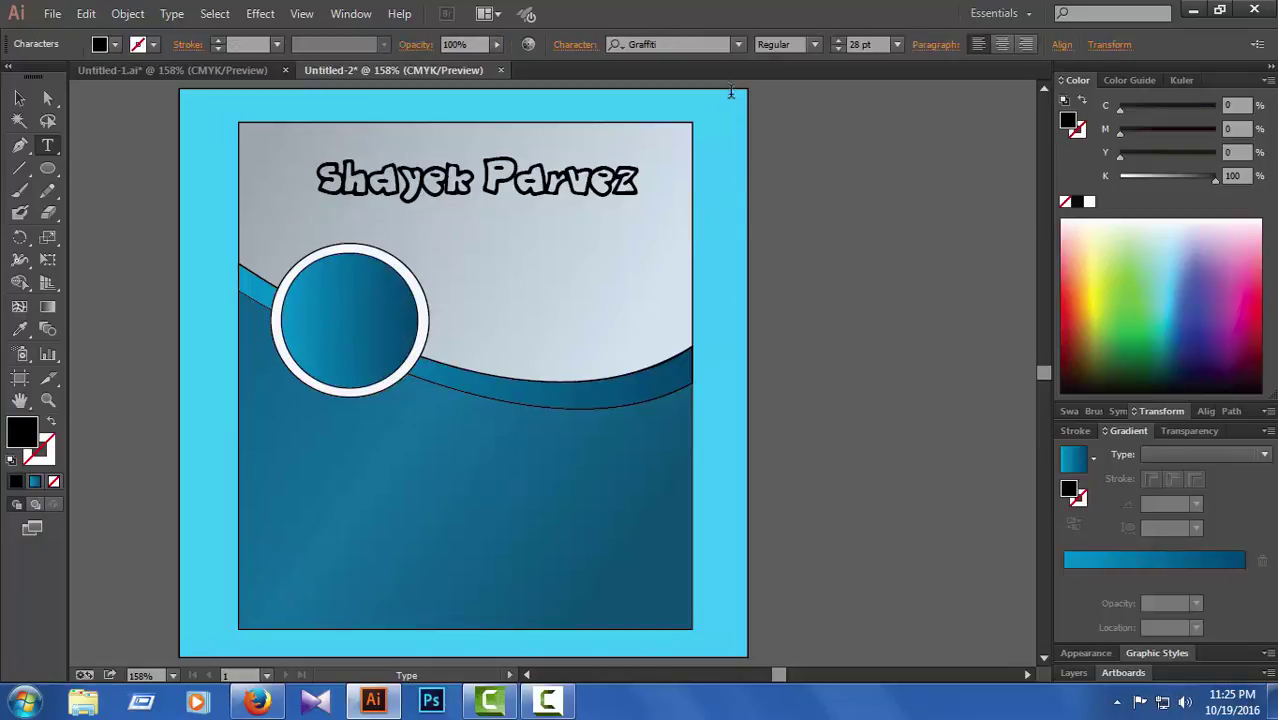
pyautogui.write('Sha')
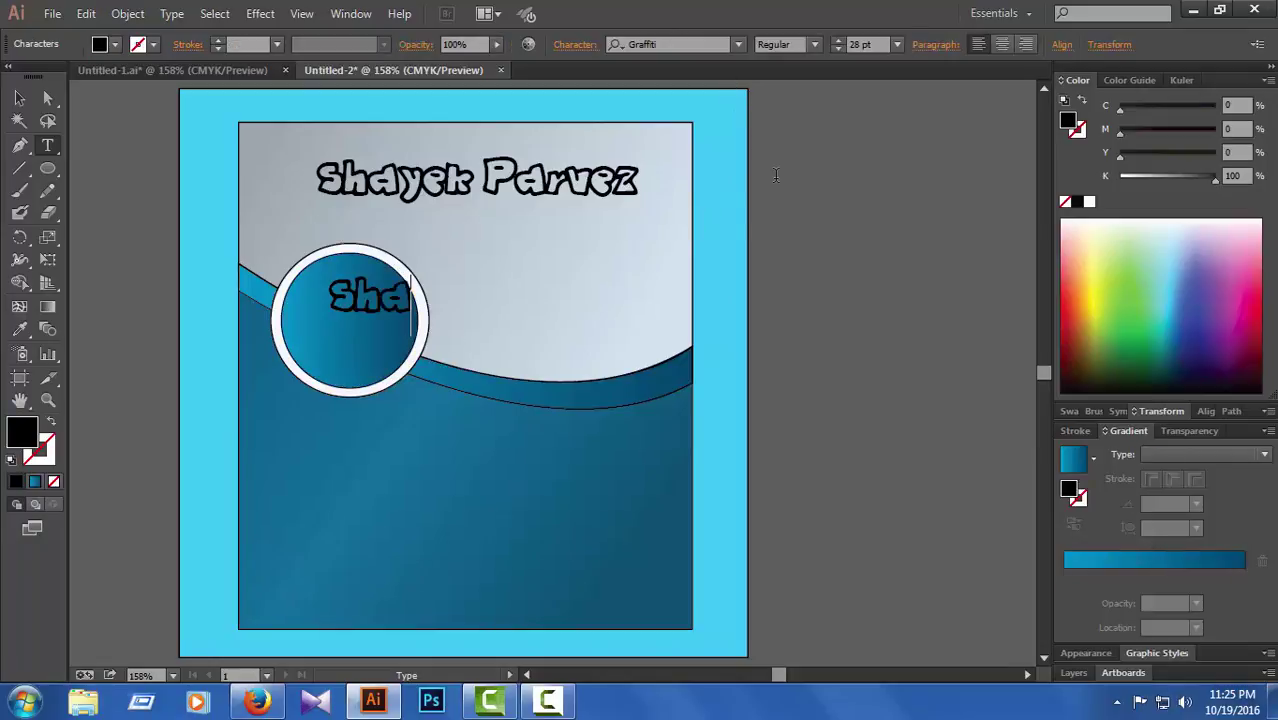
pyautogui.write('yek Parvez')
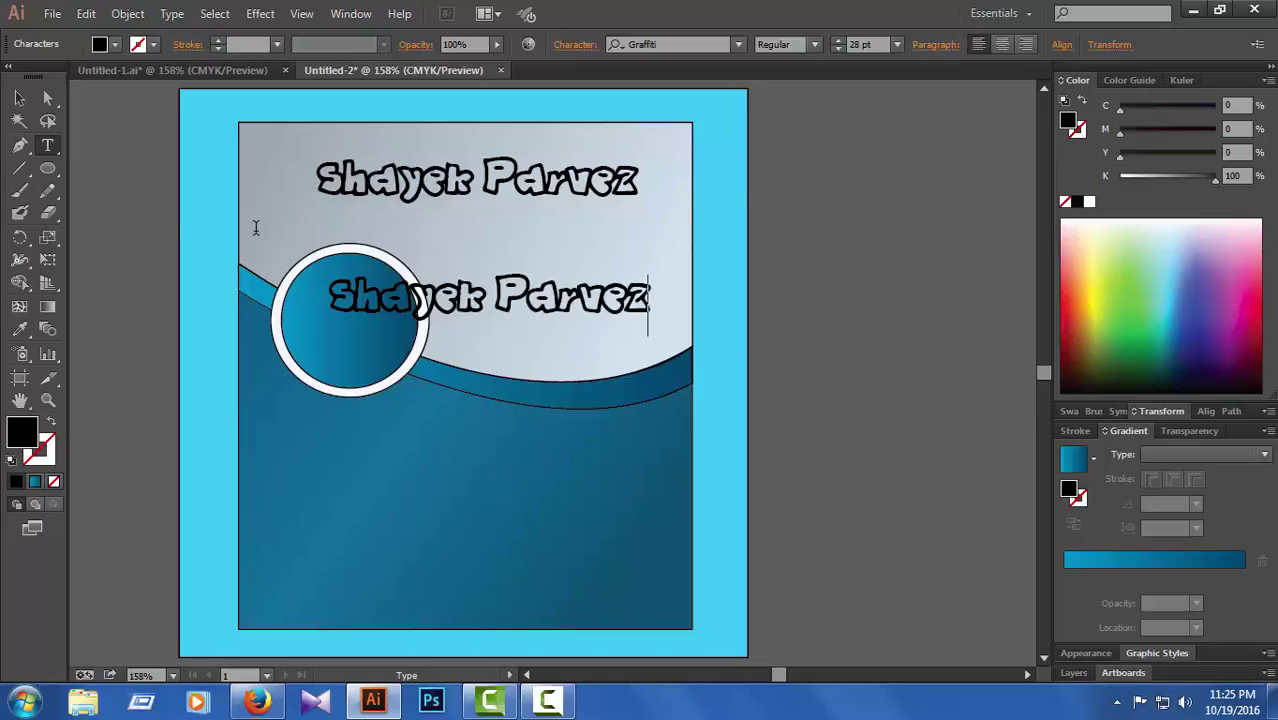
# - Resize the circle text to 11 pt and nudge it downward
pyautogui.click(47, 97)
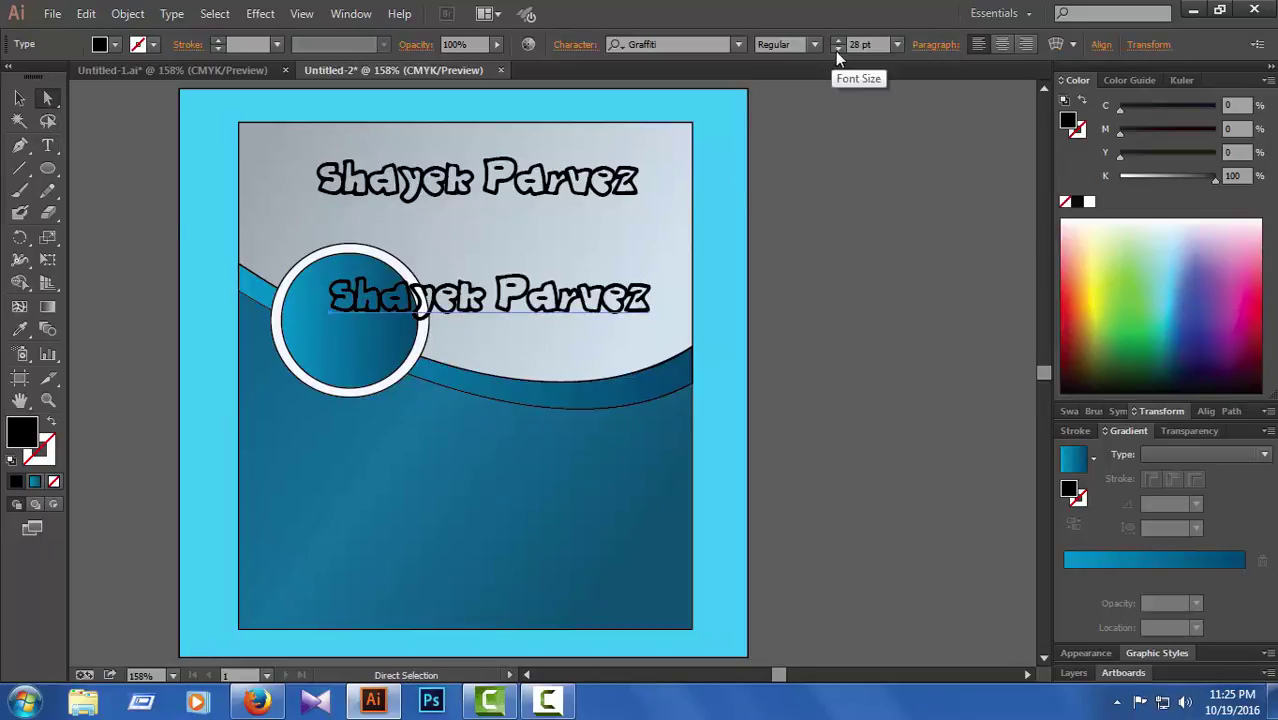
pyautogui.moveTo(836, 51); pyautogui.dragTo(837, 51)
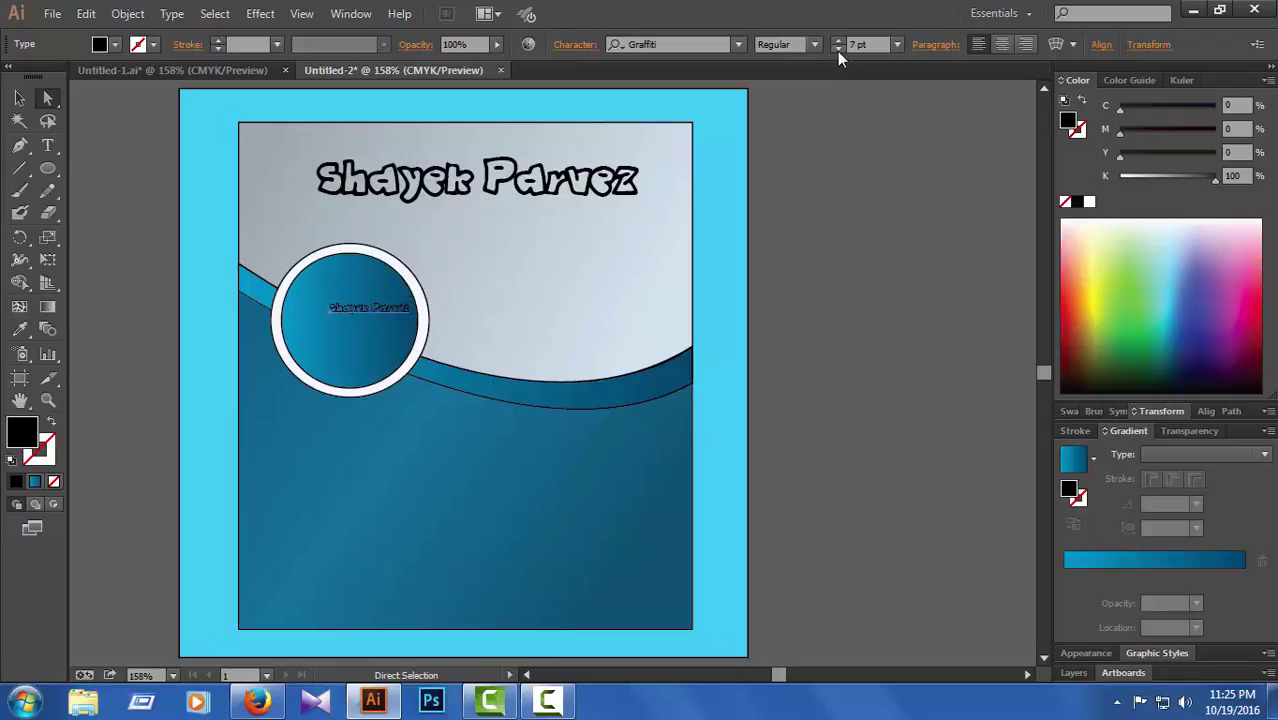
pyautogui.click(837, 42)
pyautogui.click(836, 41)
pyautogui.click(838, 42)
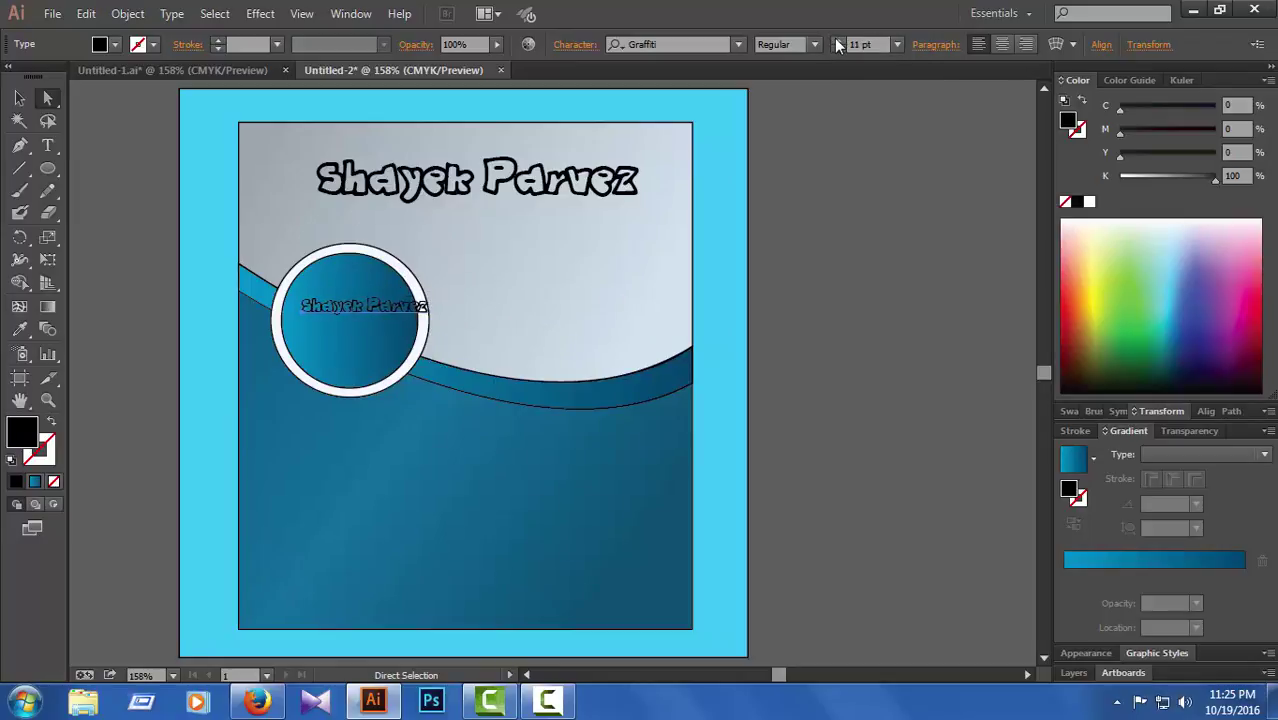
pyautogui.click(838, 42)
pyautogui.press('Down')
pyautogui.press('Down')
pyautogui.press('Down')
pyautogui.press('Down')
pyautogui.press('Down')
pyautogui.press('Down')
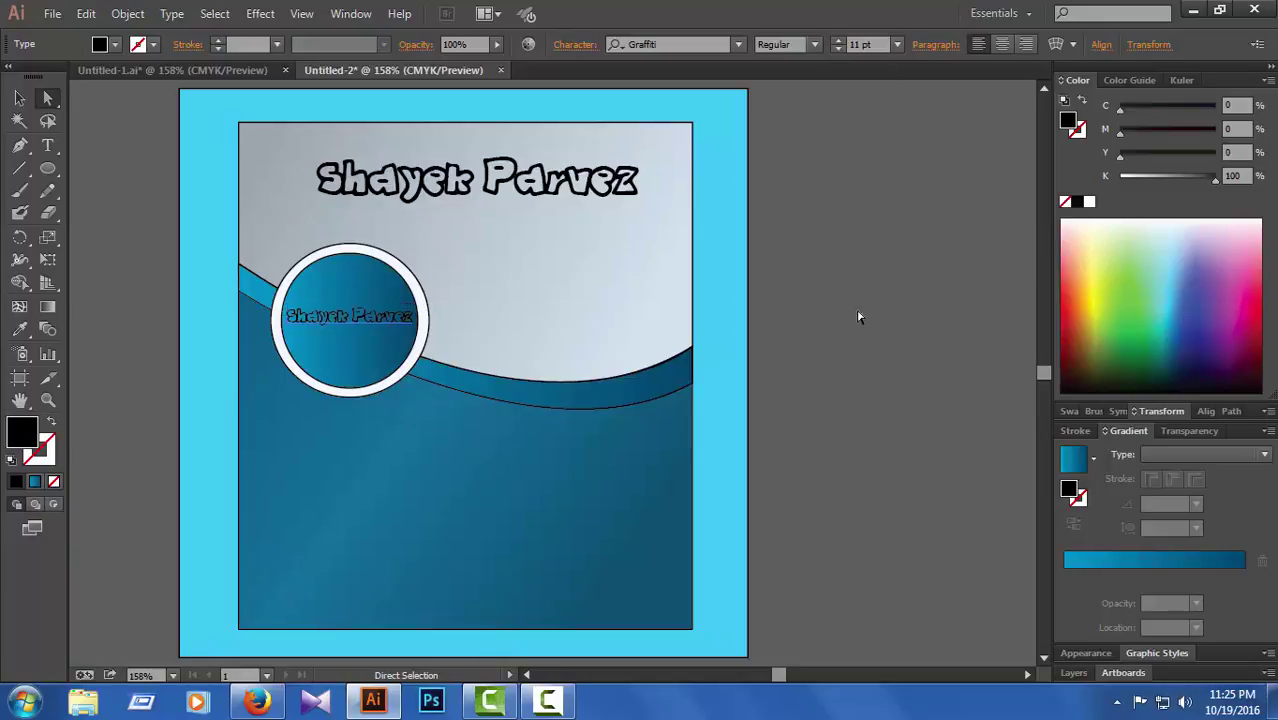
# - Recolour the circle text white then black, and finally delete it
pyautogui.click(1089, 202)
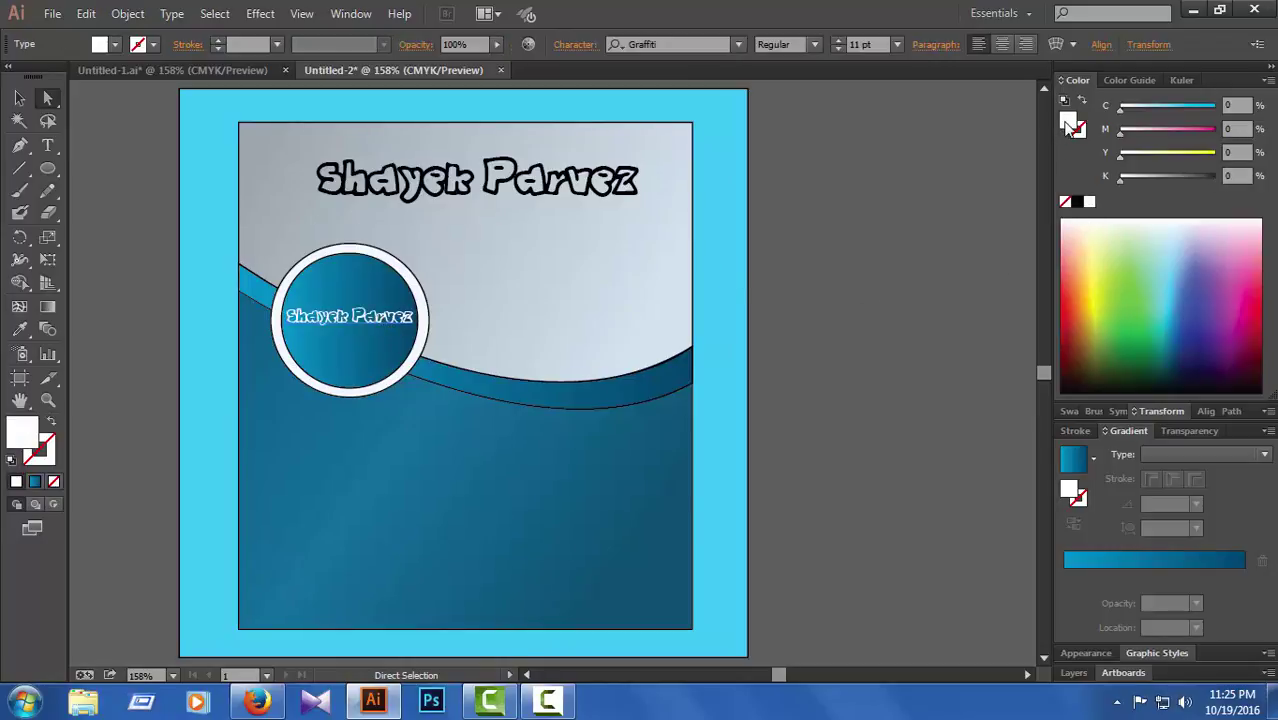
pyautogui.click(900, 254)
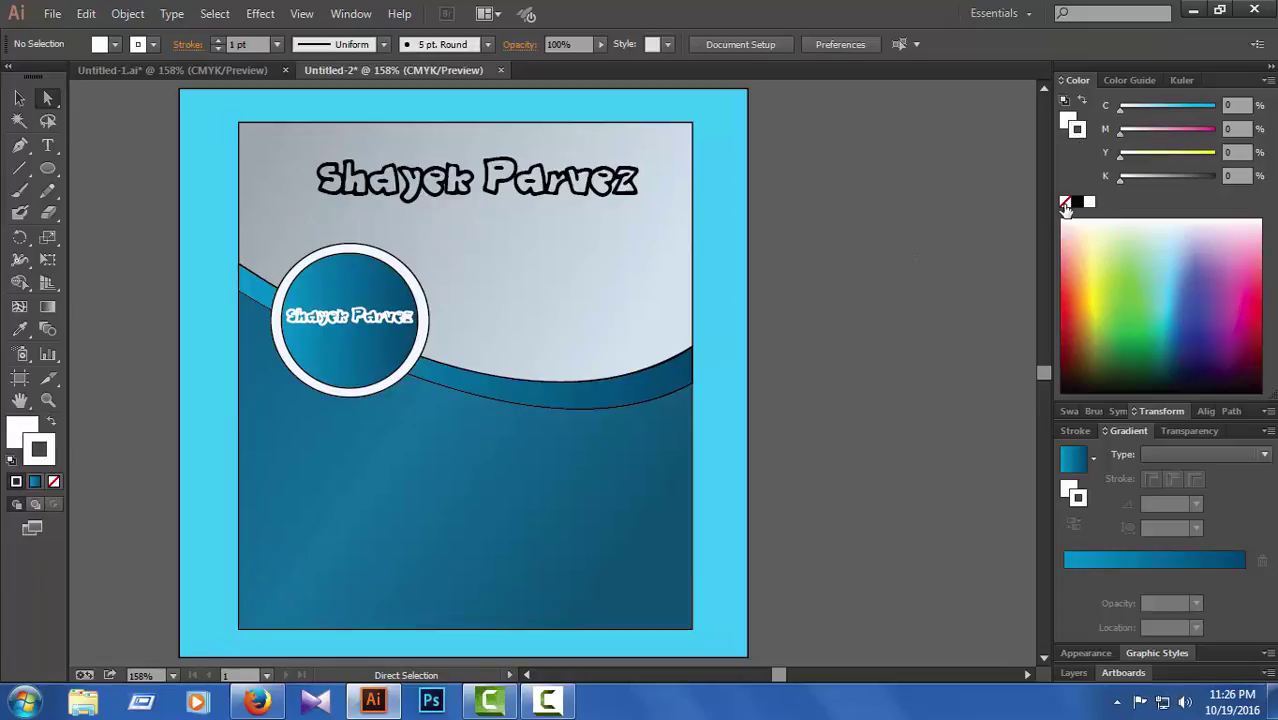
pyautogui.click(1066, 203)
pyautogui.click(1068, 120)
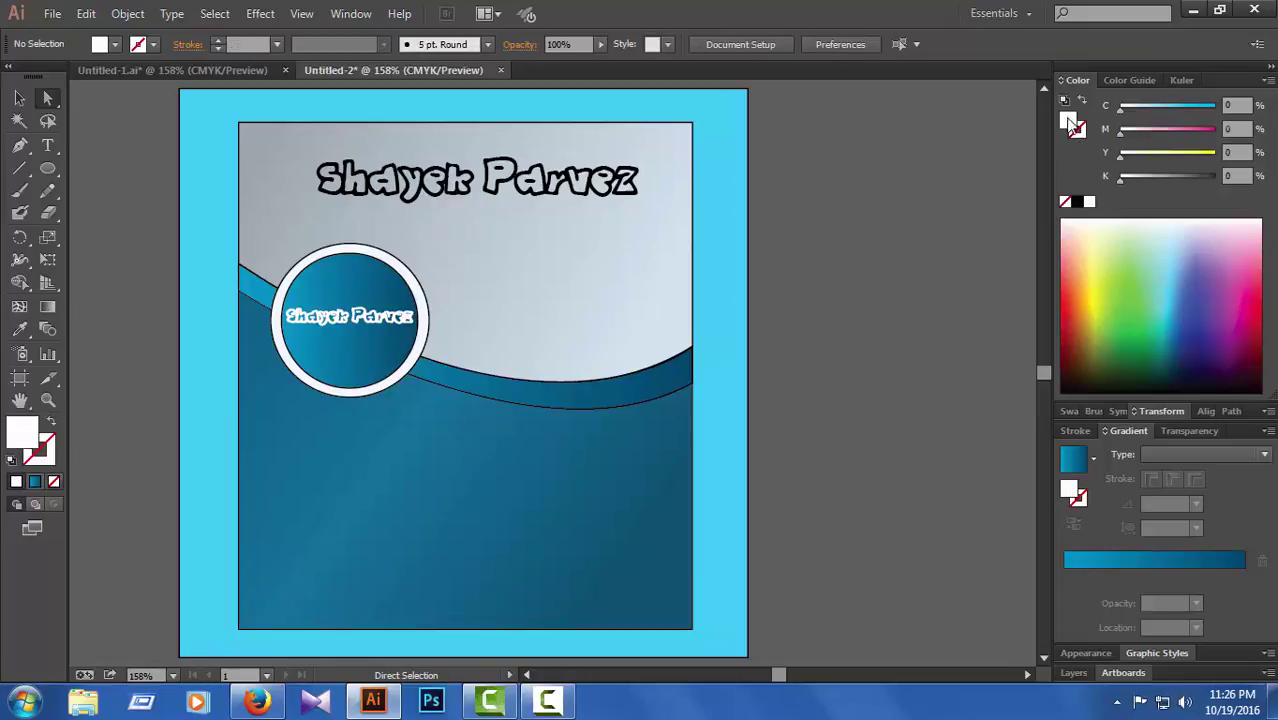
pyautogui.click(398, 322)
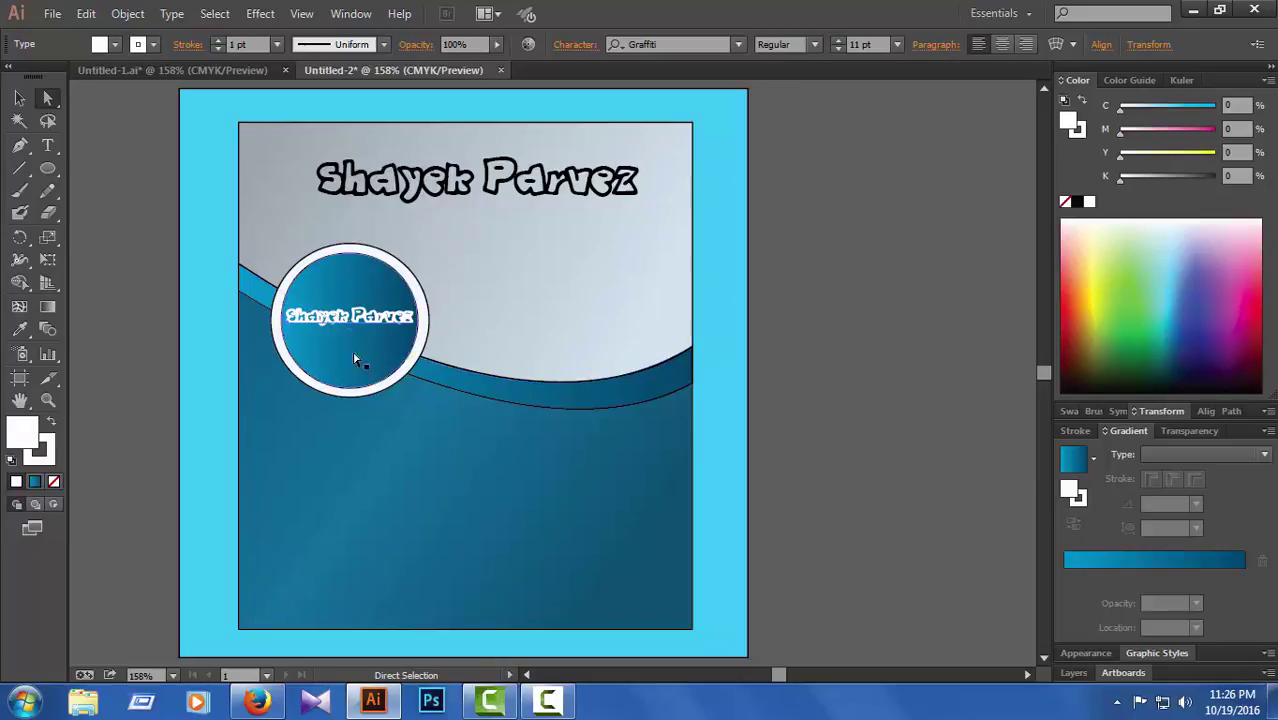
pyautogui.click(1078, 203)
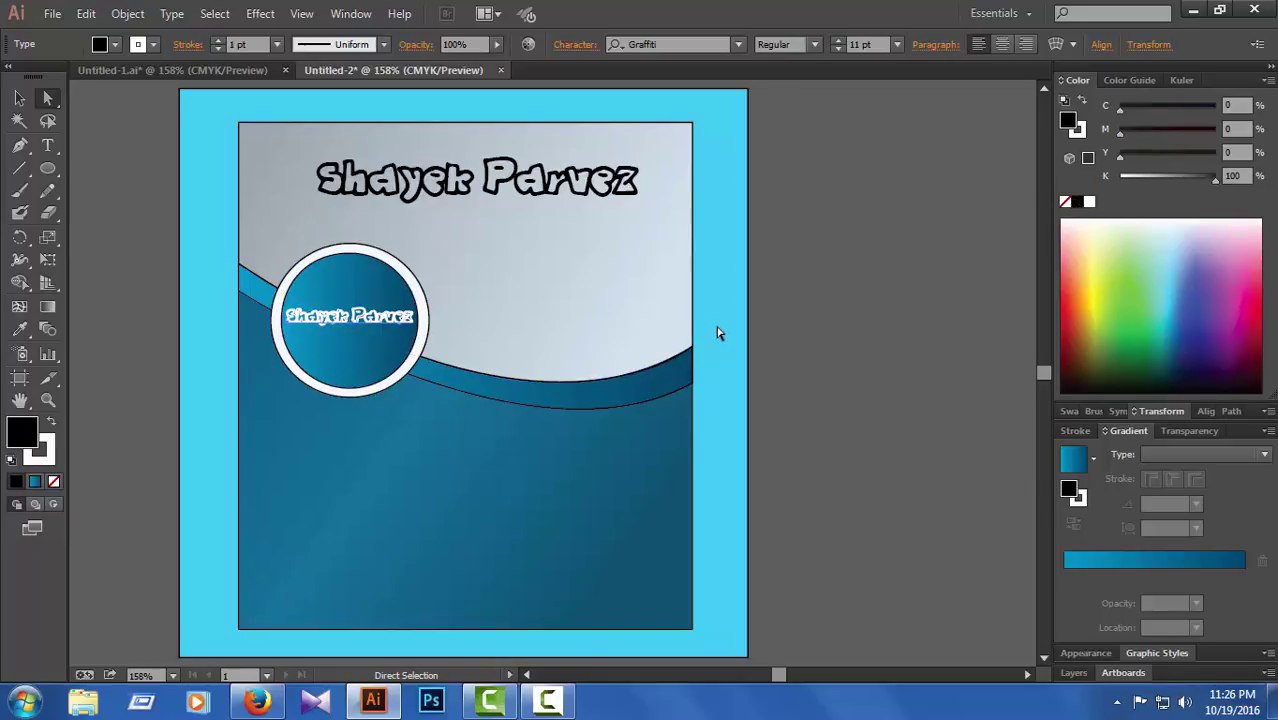
pyautogui.press('Delete')
pyautogui.click(48, 148)
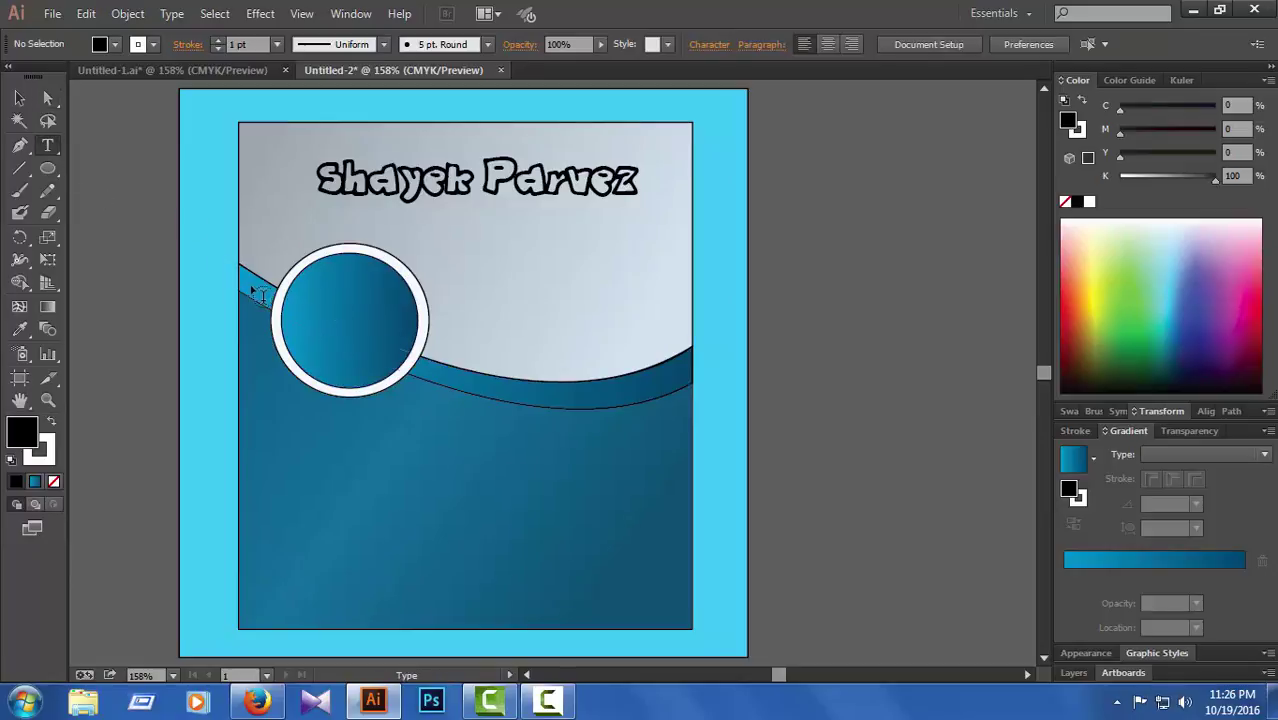
# - Place the name text inside the circle and nudge it toward the centre
pyautogui.click(478, 320)
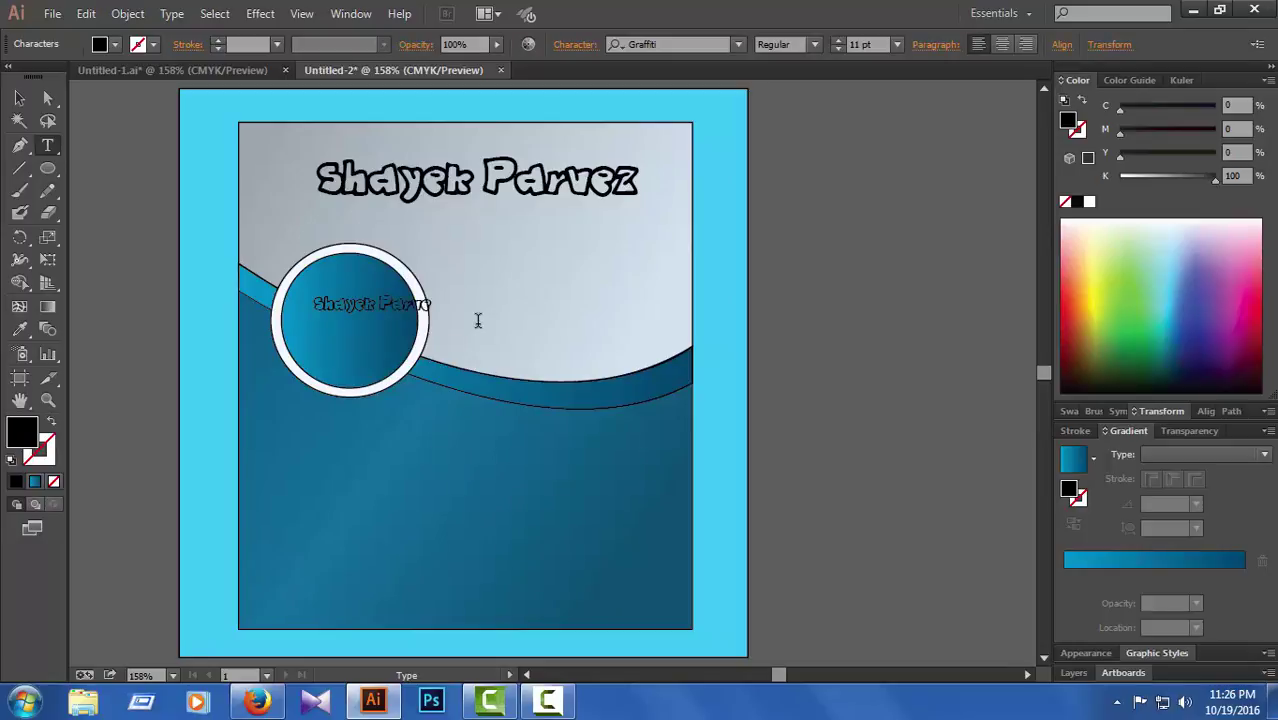
pyautogui.click(52, 100)
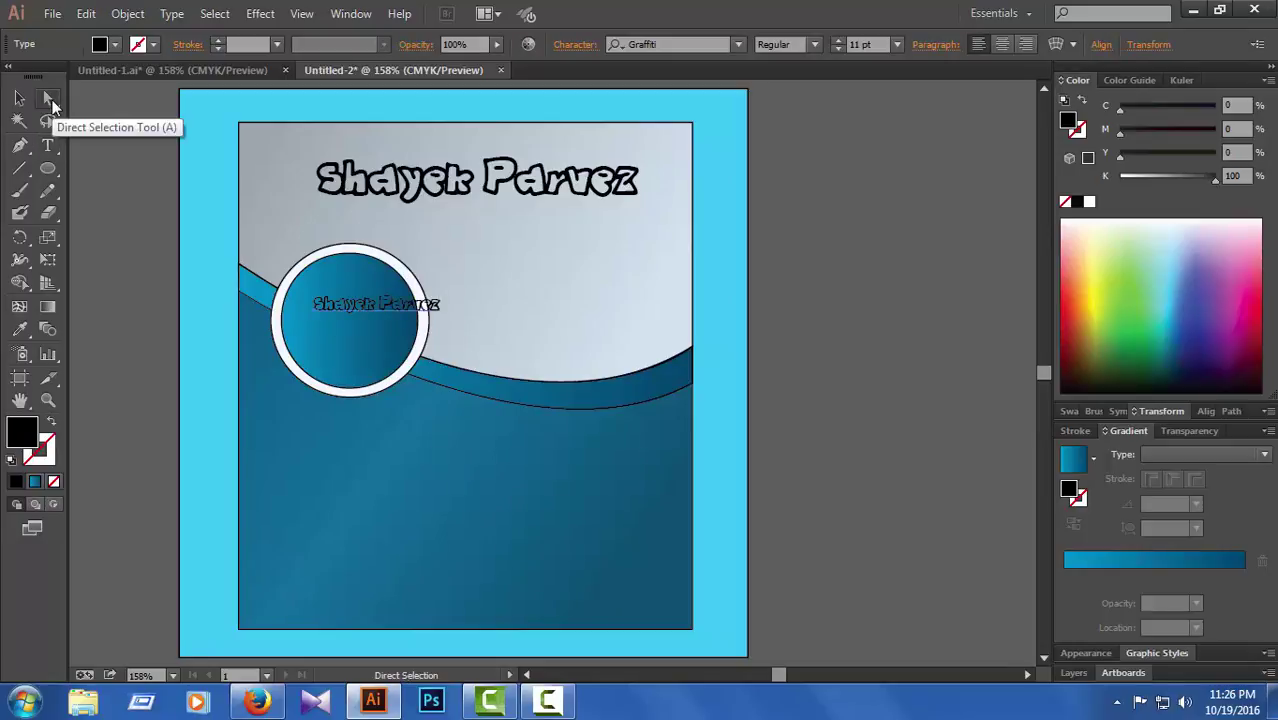
pyautogui.press('Left')
pyautogui.press('Left')
pyautogui.press('Left')
pyautogui.press('Left')
pyautogui.press('Left')
pyautogui.press('Left')
pyautogui.press('Left')
pyautogui.press('Left')
pyautogui.press('Left')
pyautogui.press('Left')
pyautogui.press('Left')
pyautogui.press('Left')
pyautogui.press('Left')
pyautogui.press('Left')
pyautogui.press('Left')
pyautogui.press('Left')
pyautogui.press('Down')
pyautogui.press('Down')
pyautogui.press('Down')
pyautogui.press('Down')
pyautogui.press('Down')
pyautogui.press('Down')
pyautogui.press('Down')
pyautogui.press('Down')
pyautogui.press('Down')
pyautogui.press('Down')
pyautogui.press('Down')
pyautogui.press('Down')
pyautogui.press('Down')
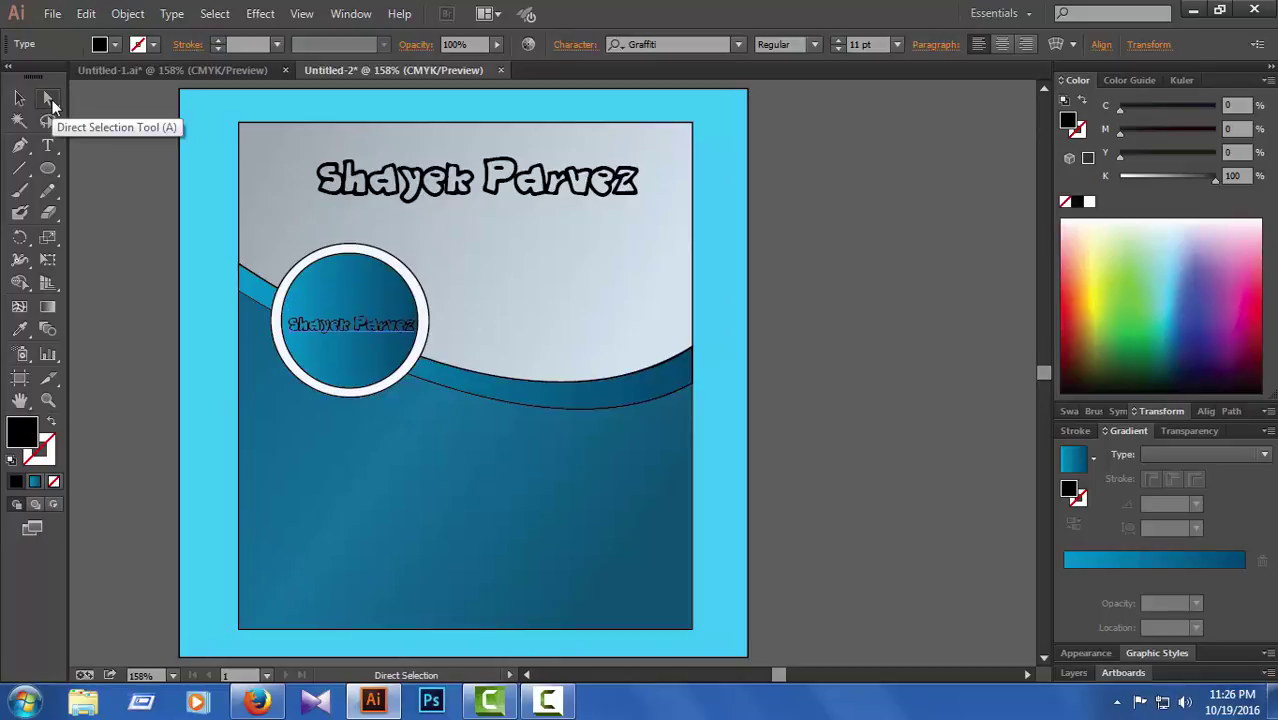
pyautogui.press('Up')
pyautogui.press('Up')
# - Set the circle name text in the Columbo font
pyautogui.click(738, 44)
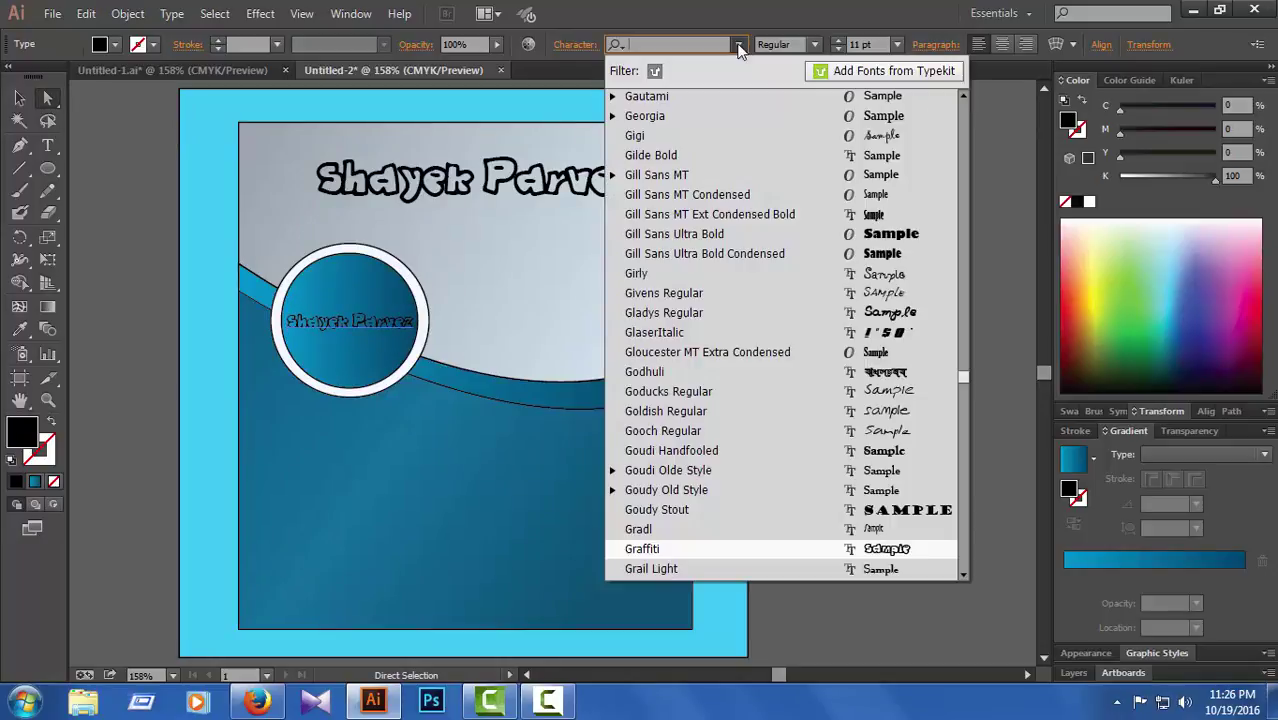
pyautogui.scroll(15, 880, 330)
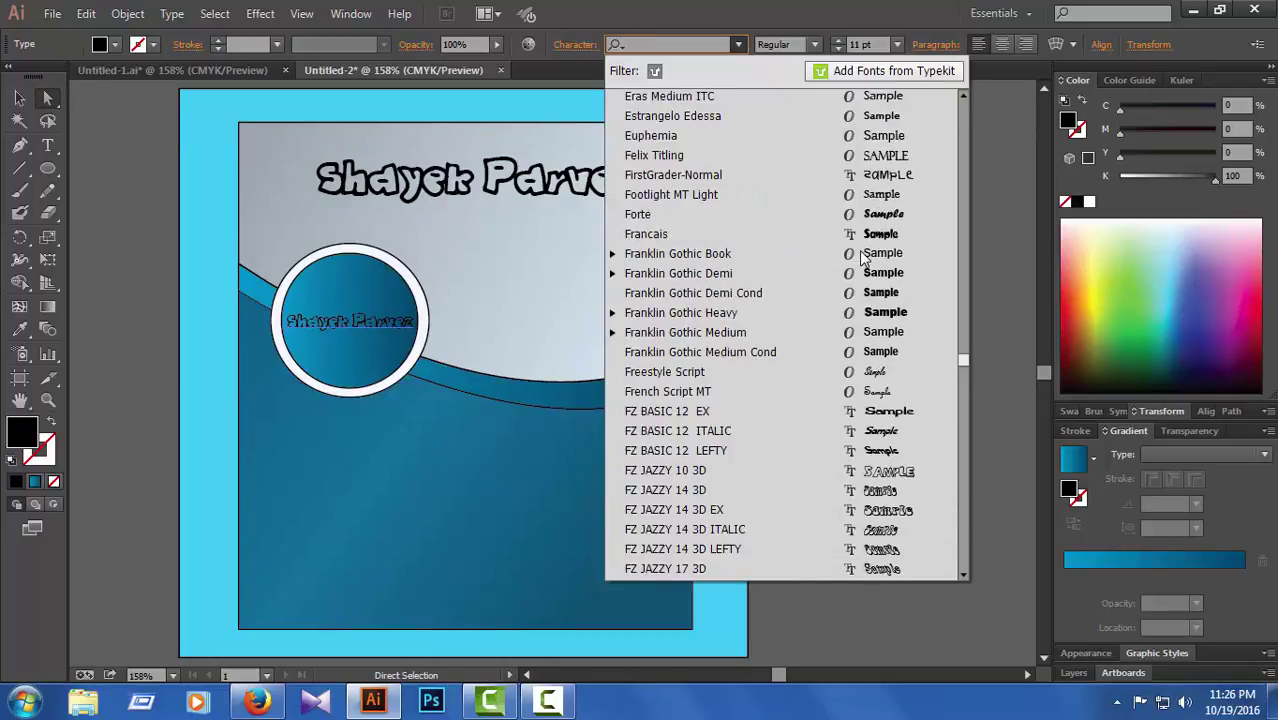
pyautogui.scroll(15, 862, 258)
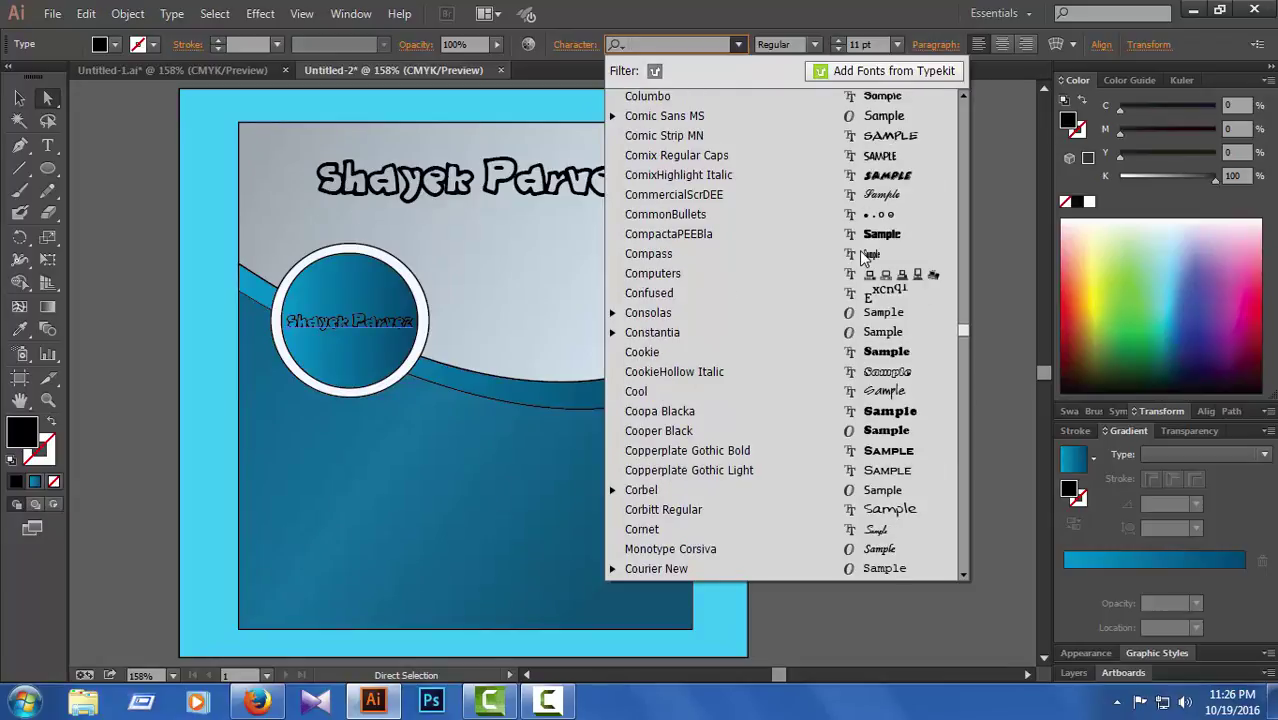
pyautogui.scroll(9, 862, 258)
pyautogui.scroll(-8, 858, 255)
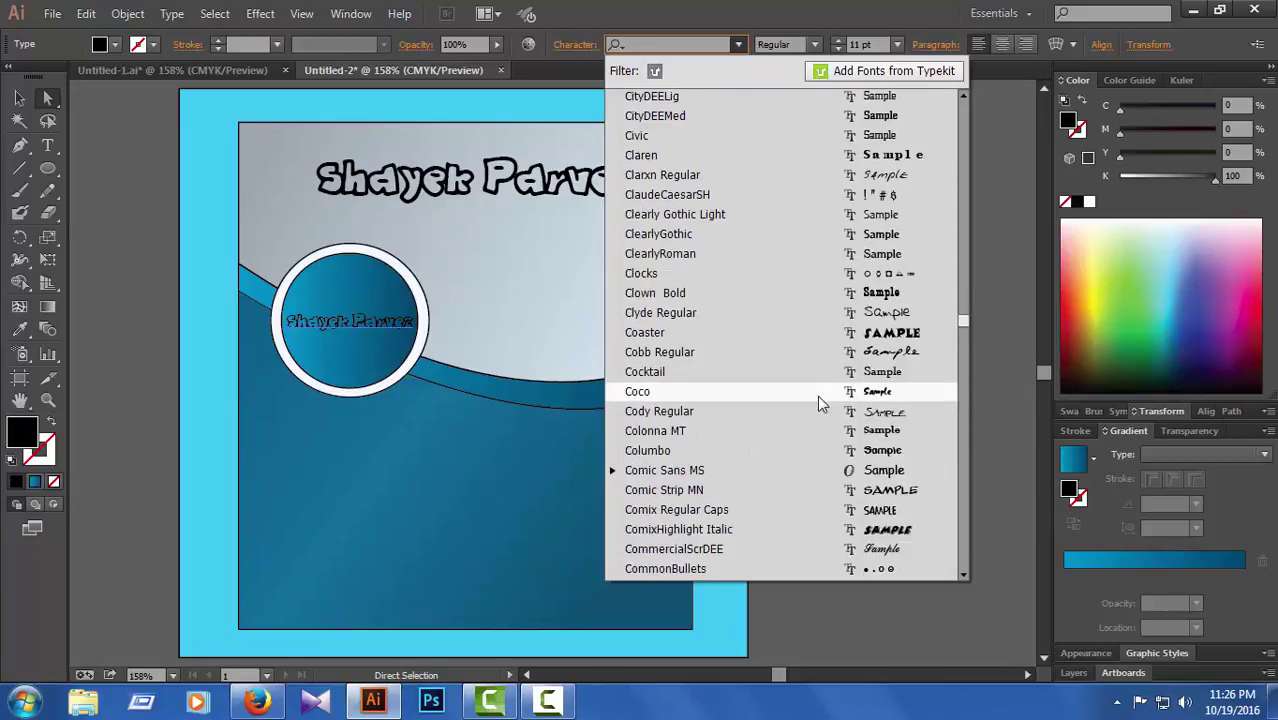
pyautogui.click(861, 450)
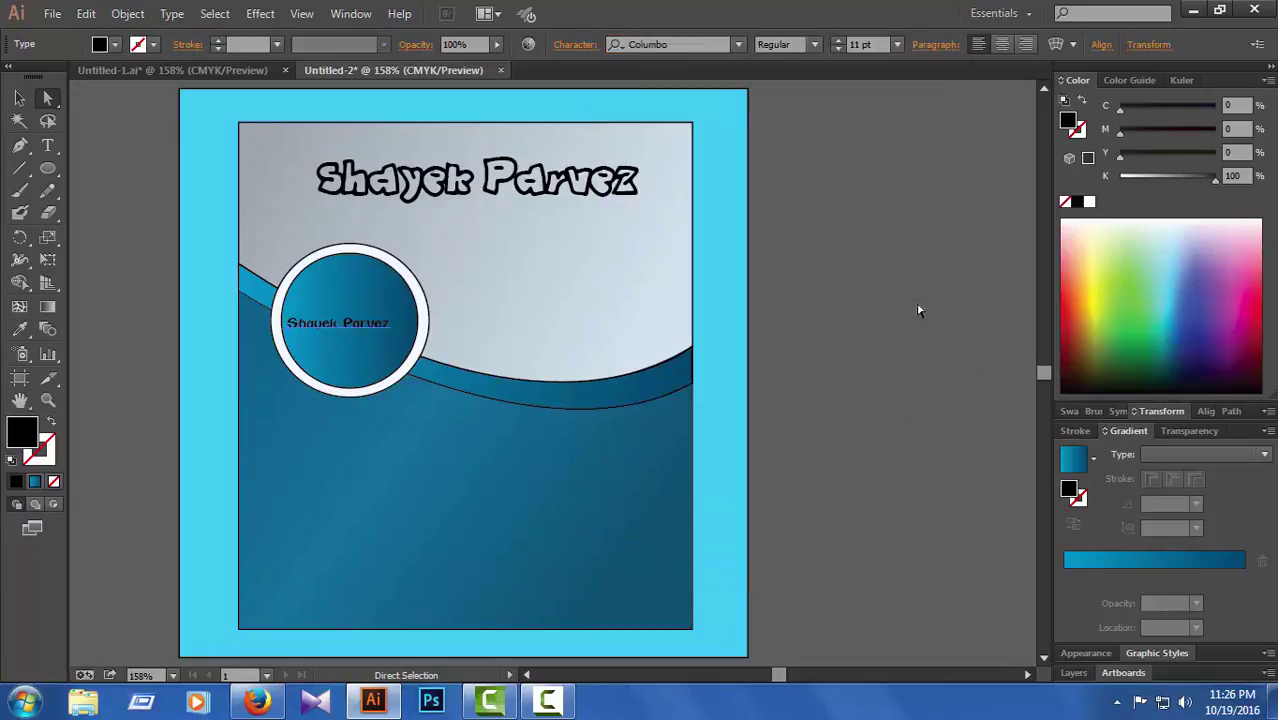
# - Size the circle name text to 14 pt and colour it white
pyautogui.click(838, 40)
pyautogui.click(838, 40)
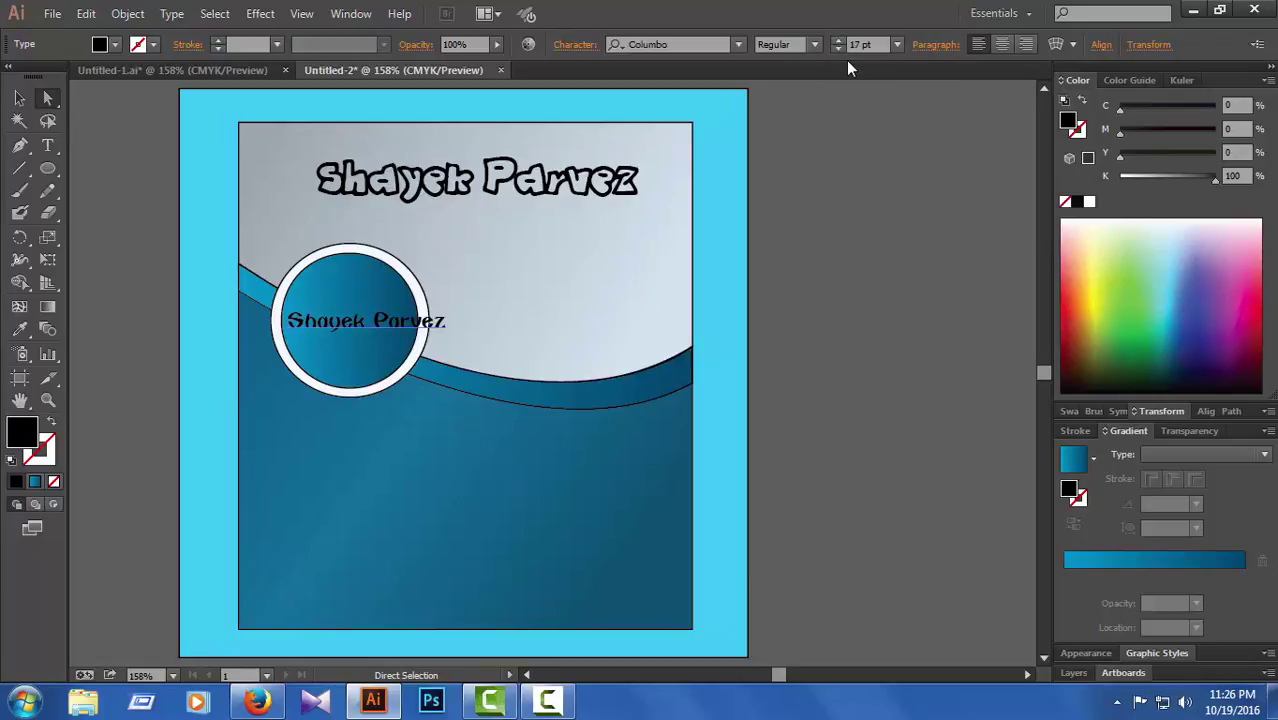
pyautogui.click(839, 51)
pyautogui.click(839, 51)
pyautogui.click(839, 51)
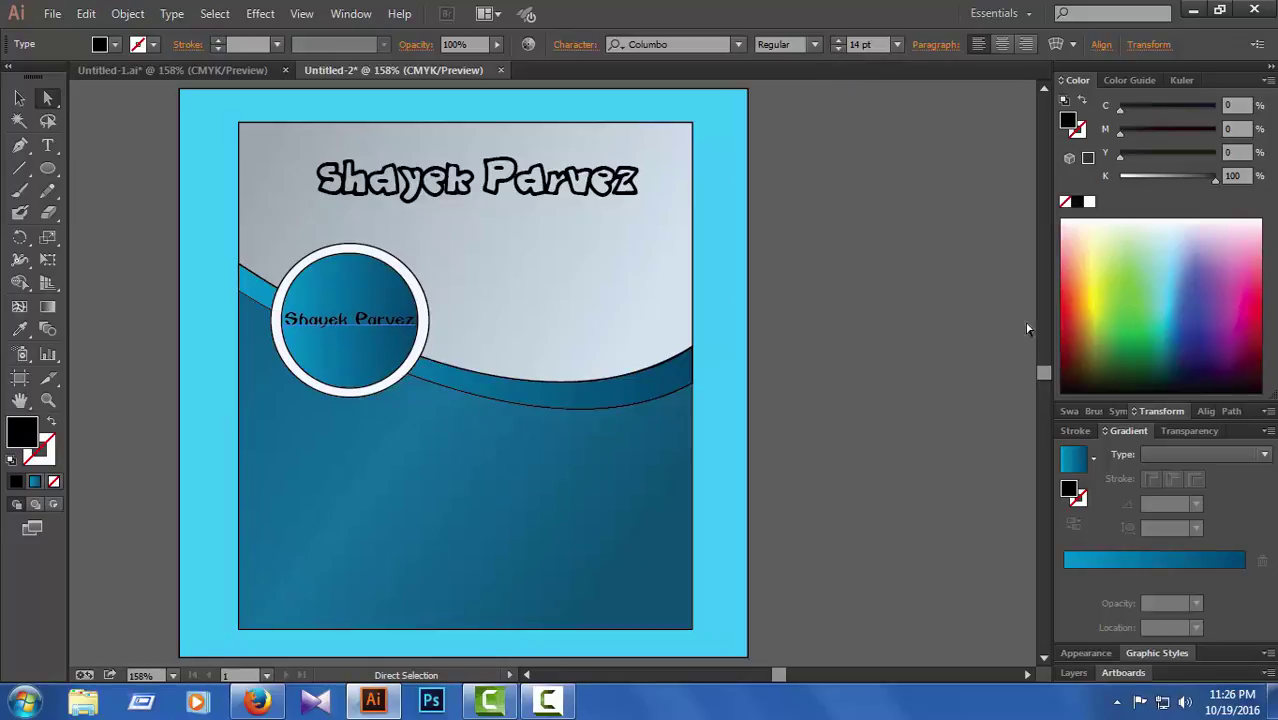
pyautogui.click(1089, 203)
pyautogui.click(898, 355)
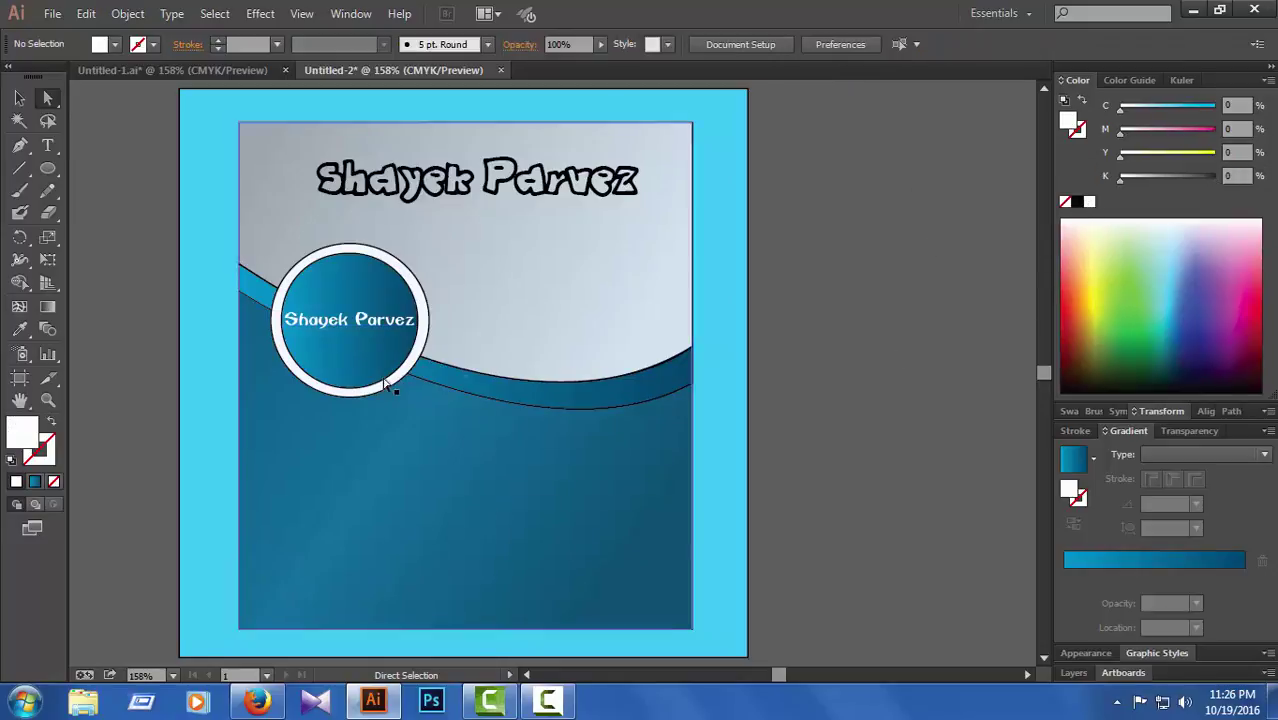
pyautogui.scroll(-3, 835, 365)
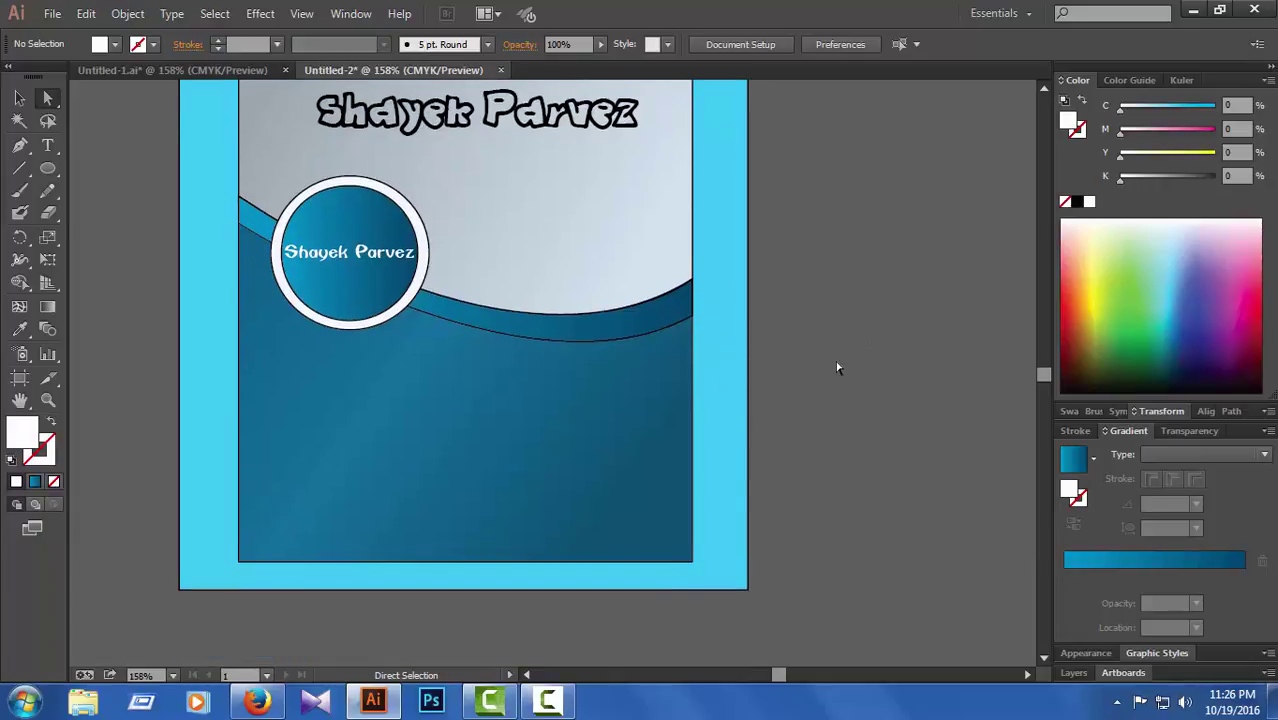
# - Draw two stacked white rectangles, 1.45 in wide, directly below the name badge
pyautogui.scroll(1, 832, 362)
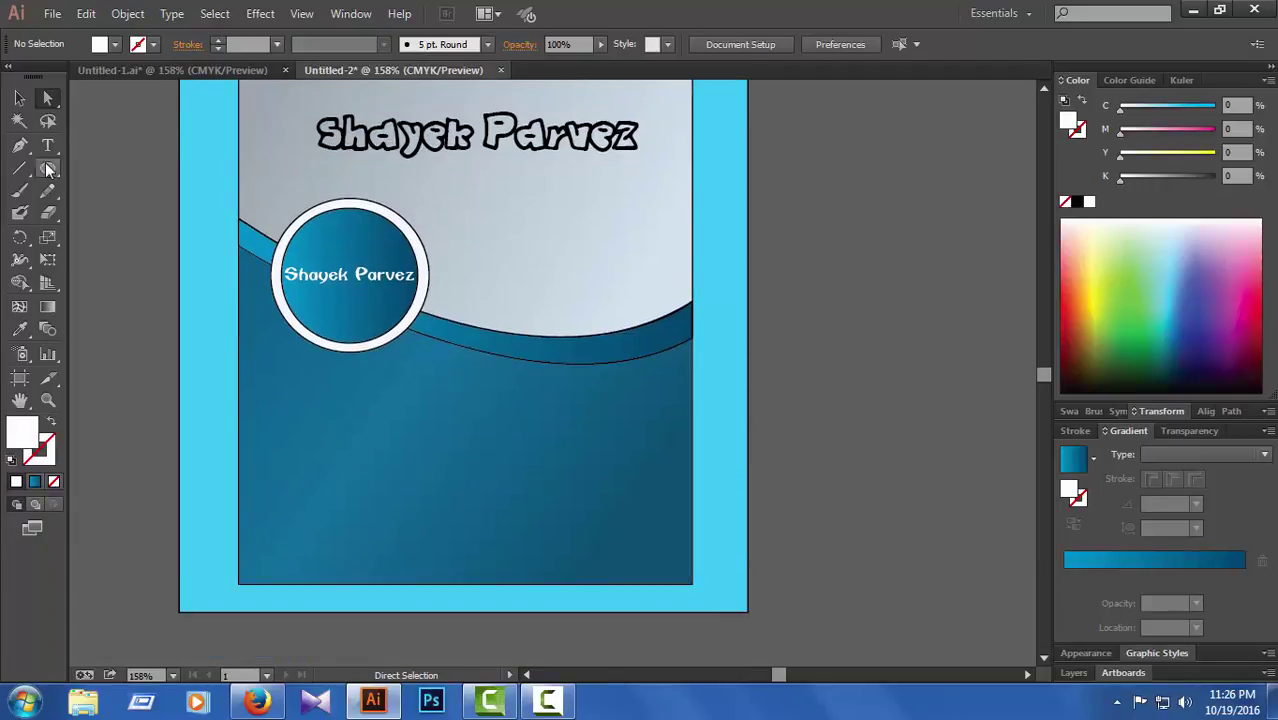
pyautogui.moveTo(49, 176); pyautogui.dragTo(106, 169)
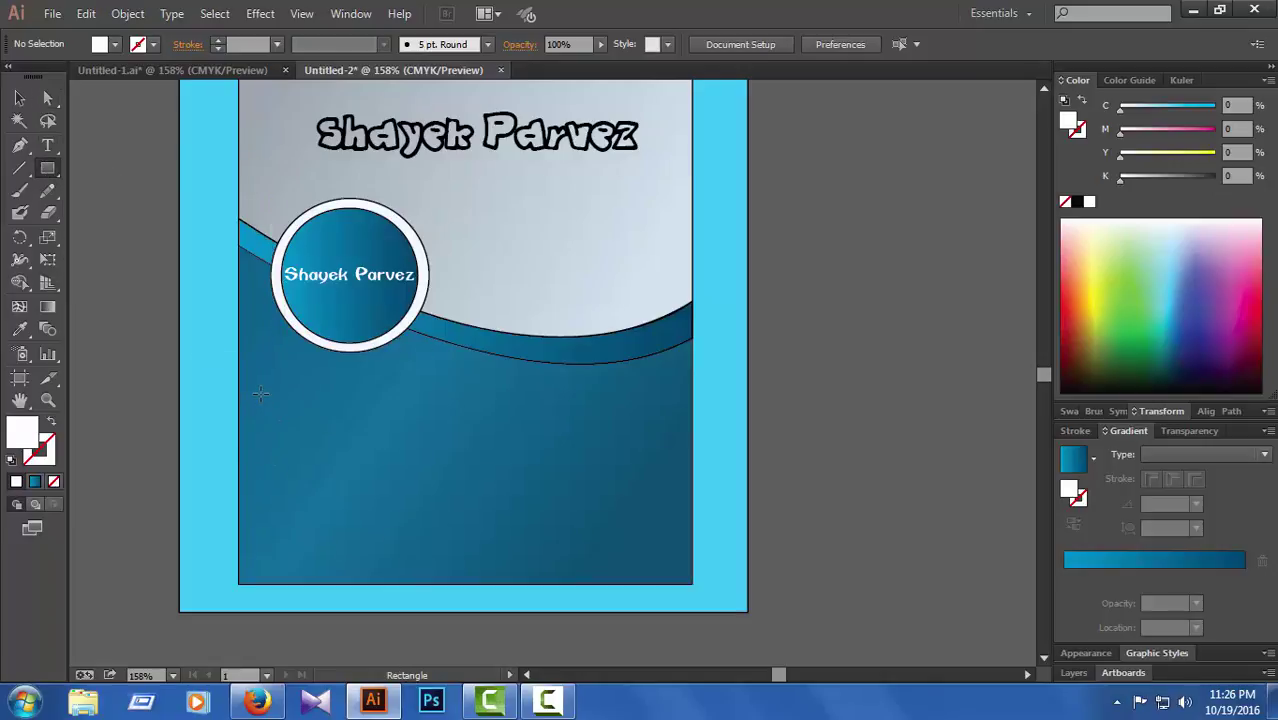
pyautogui.moveTo(272, 391); pyautogui.dragTo(427, 442)
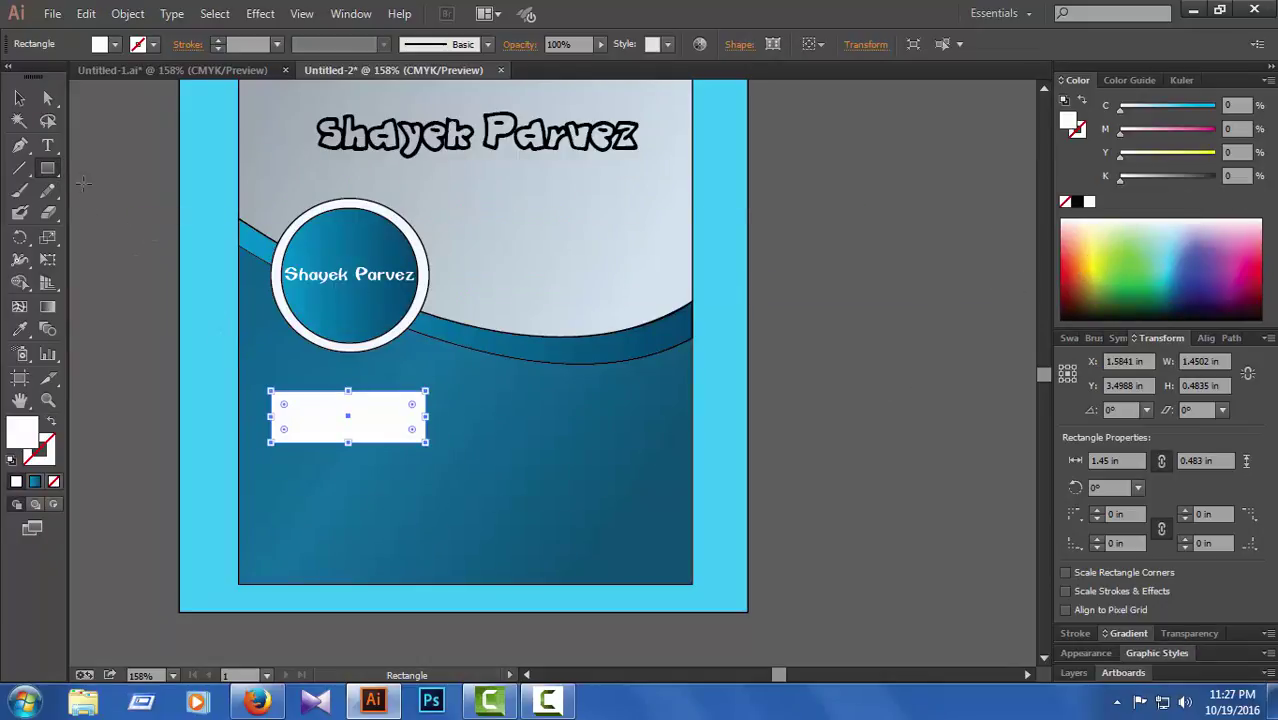
pyautogui.click(47, 97)
pyautogui.click(123, 174)
pyautogui.click(47, 168)
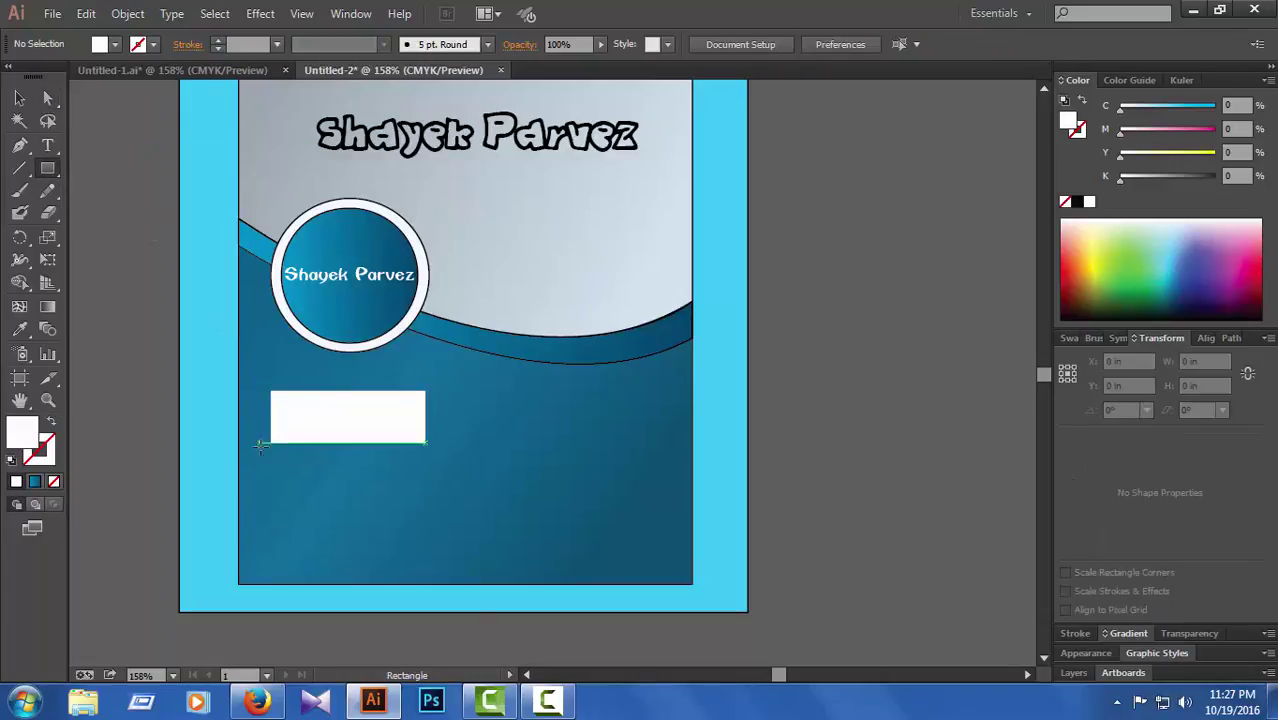
pyautogui.moveTo(271, 441); pyautogui.dragTo(424, 489)
# - Finish the second white rectangle under the first and give the bottom one a 1 pt outline
pyautogui.click(47, 97)
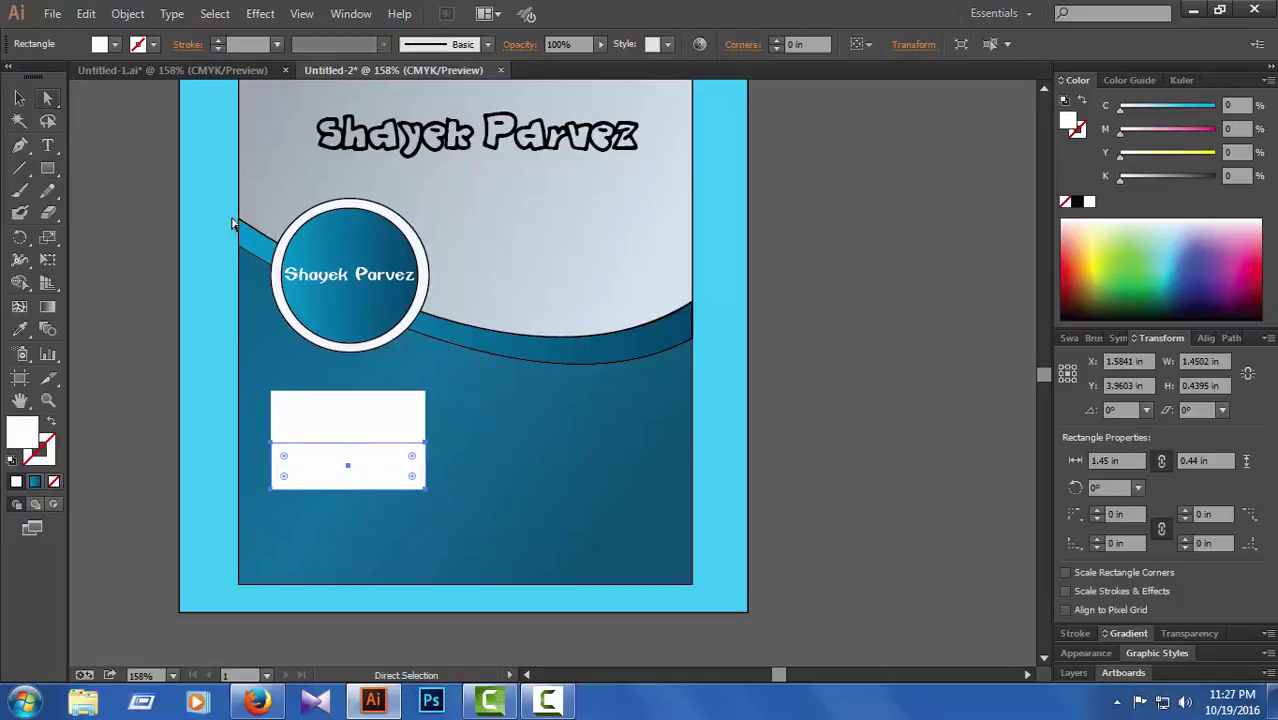
pyautogui.click(893, 473)
pyautogui.click(336, 435)
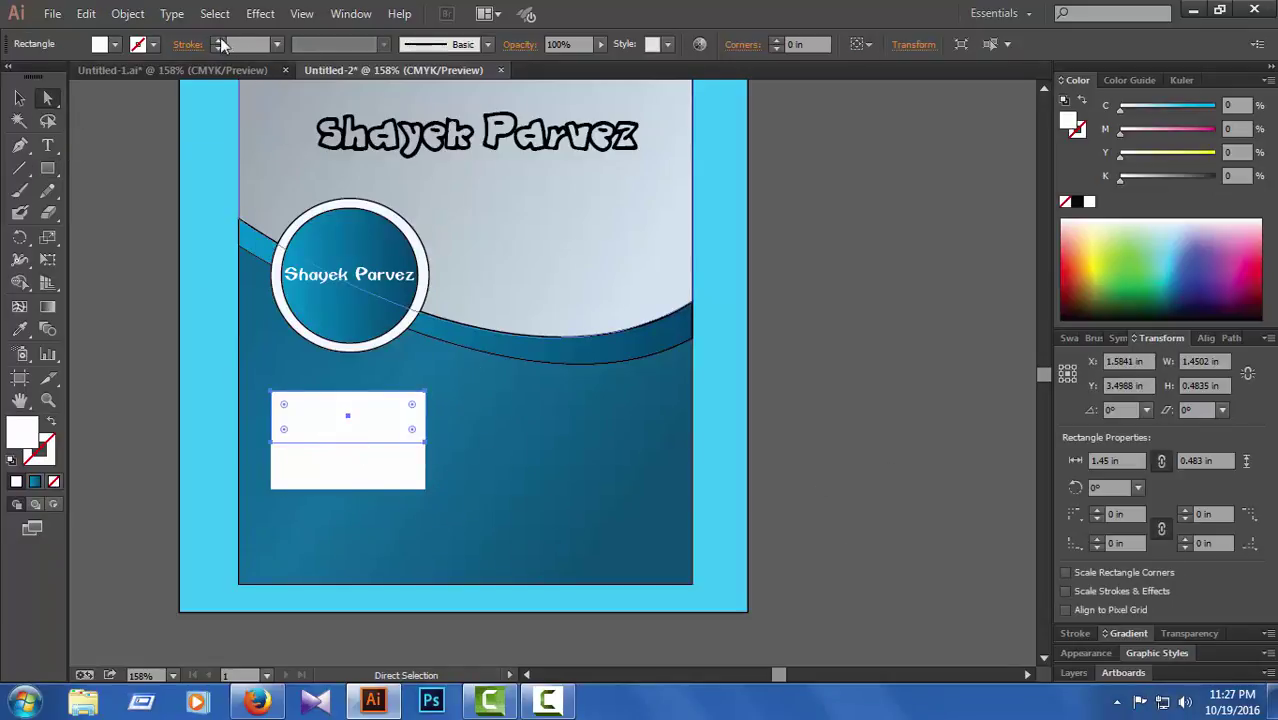
pyautogui.click(342, 468)
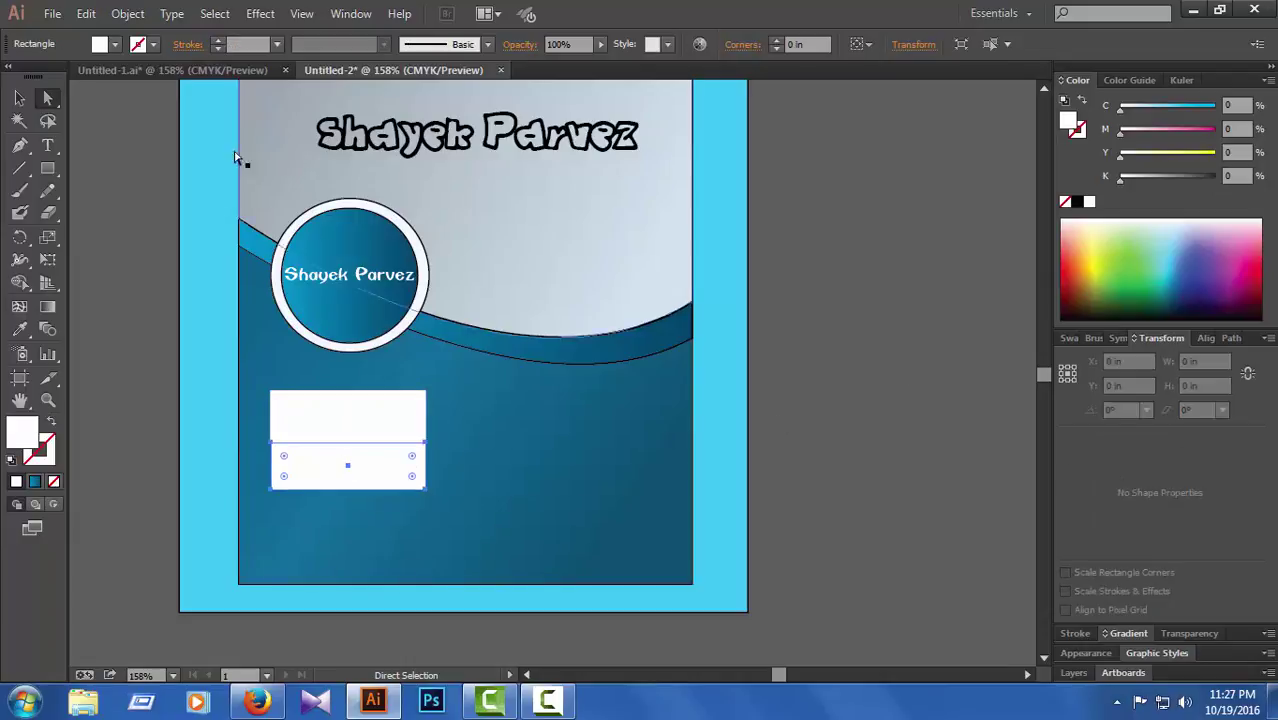
pyautogui.click(217, 40)
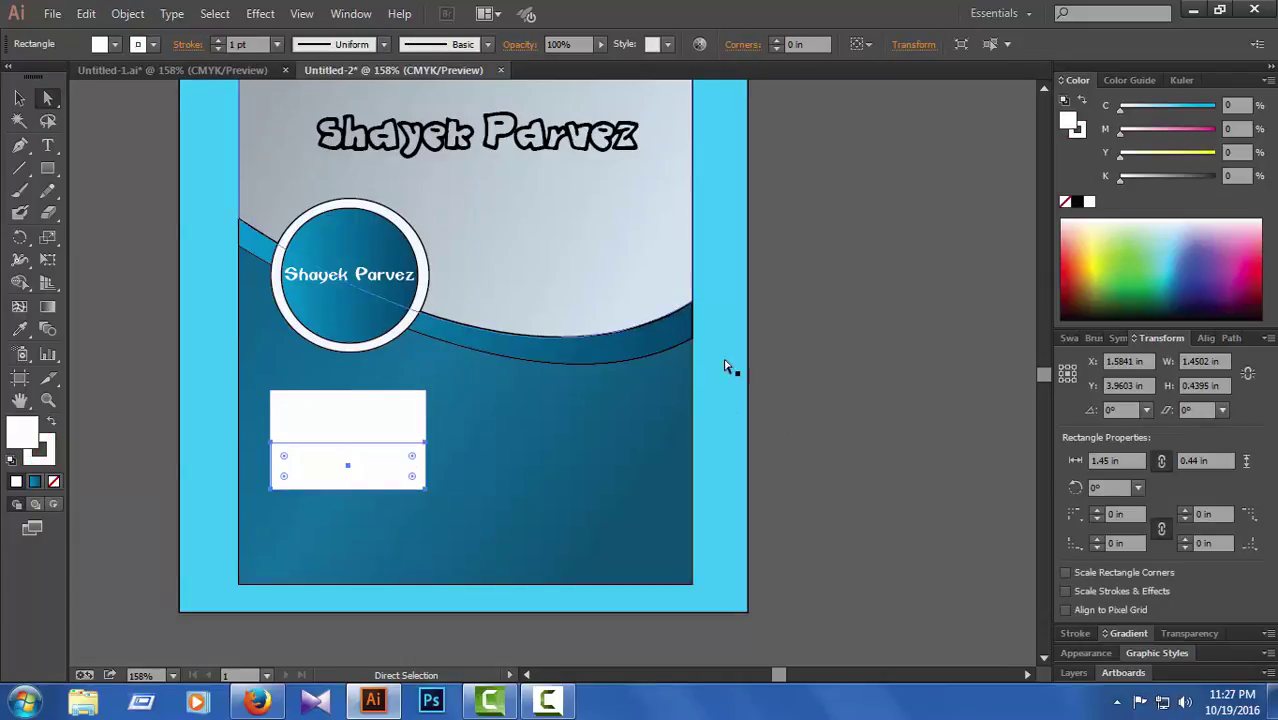
pyautogui.click(759, 465)
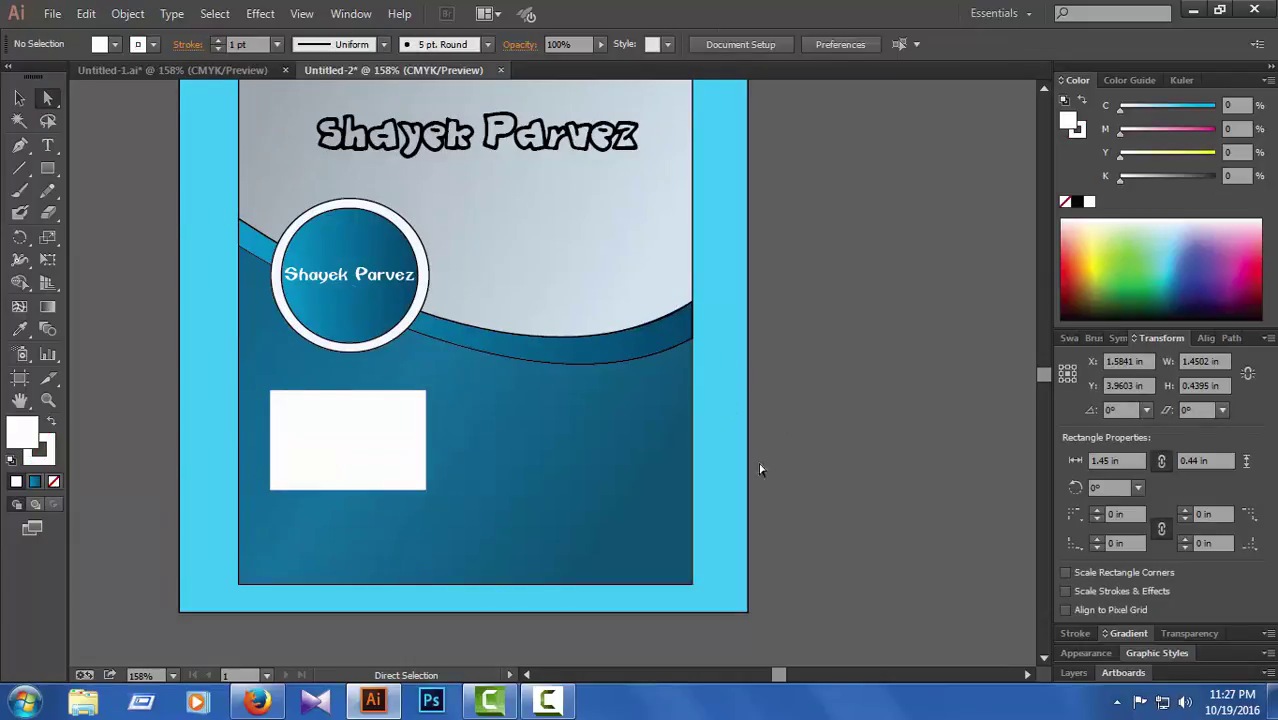
# - Make the outlines of both stacked rectangles black
pyautogui.click(358, 441)
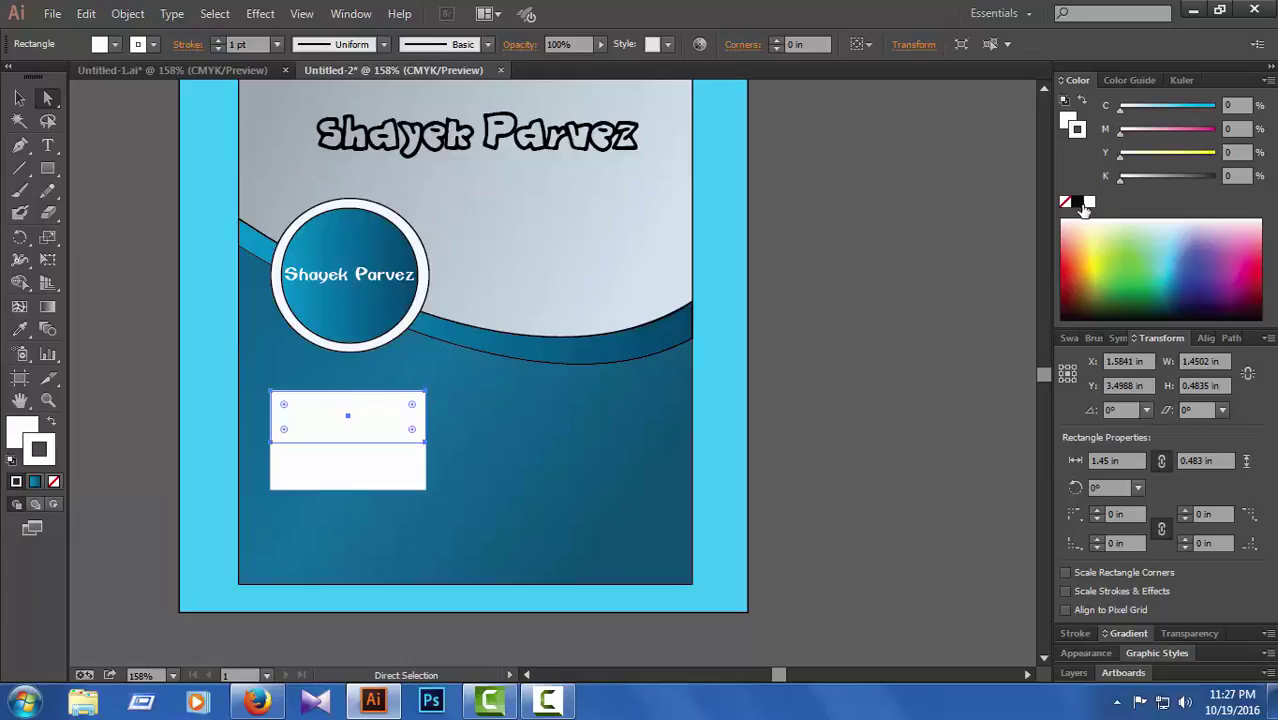
pyautogui.click(402, 484)
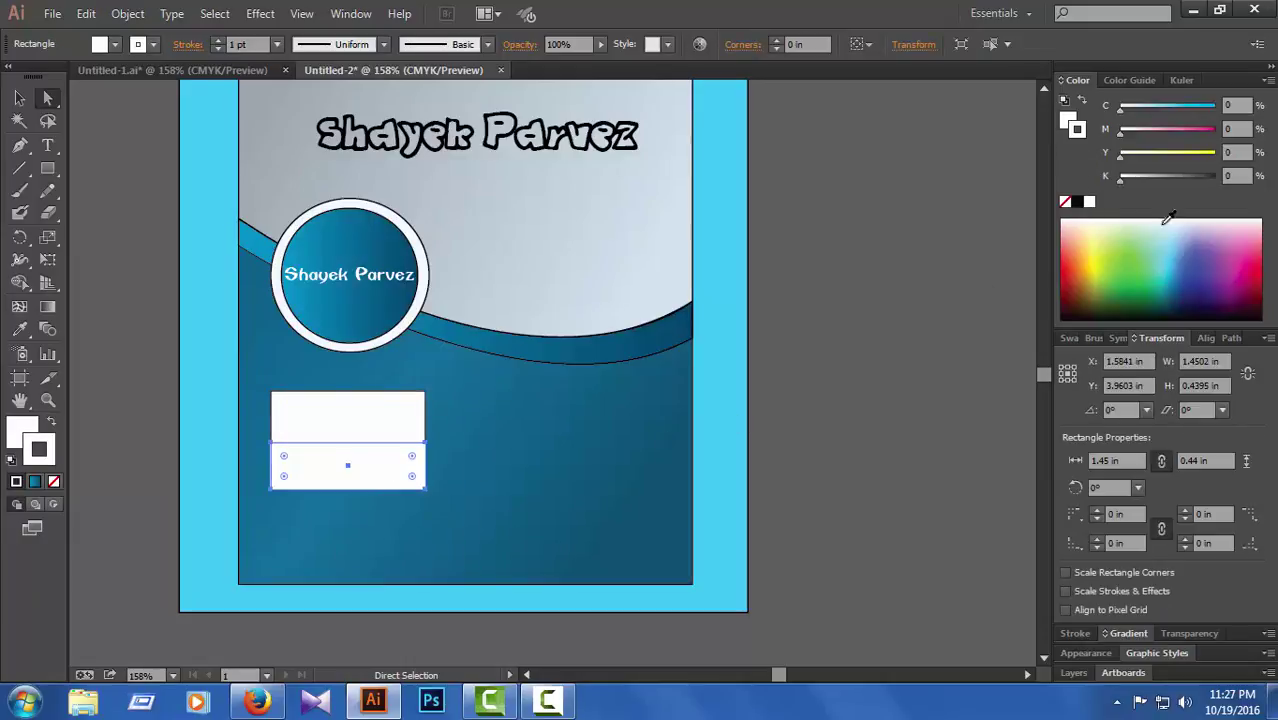
pyautogui.click(1083, 205)
pyautogui.click(924, 284)
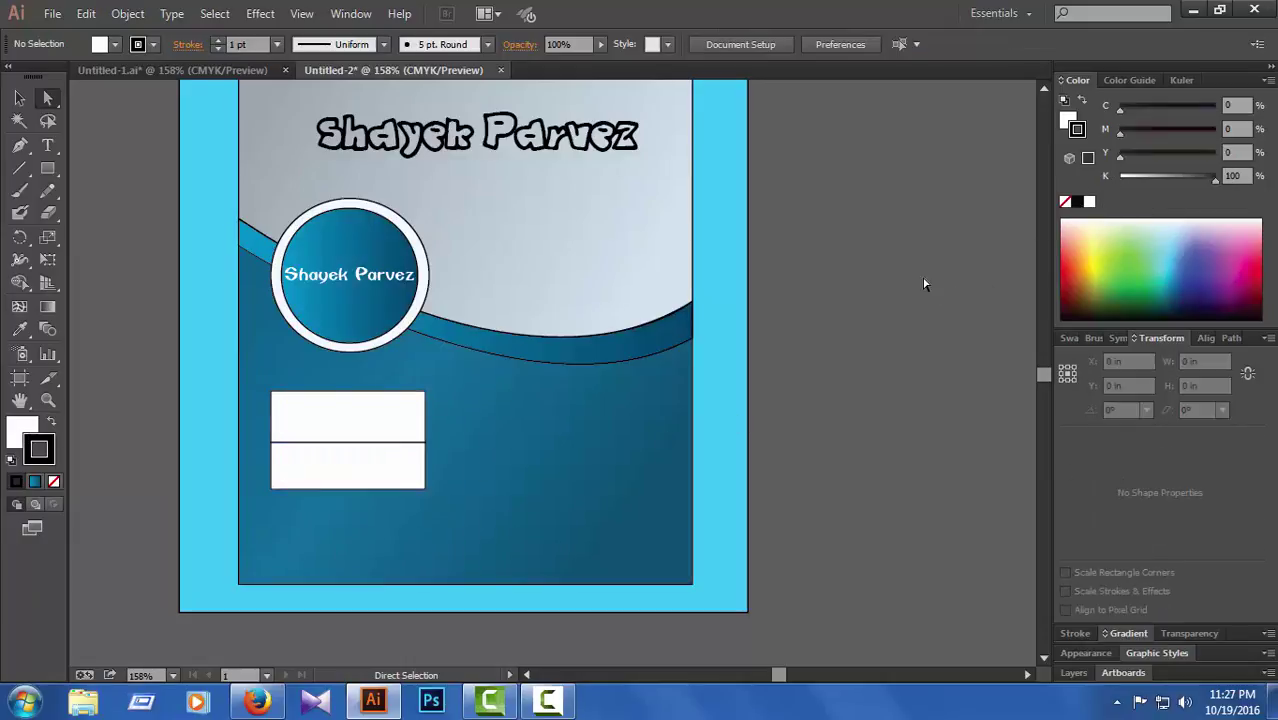
pyautogui.click(1068, 119)
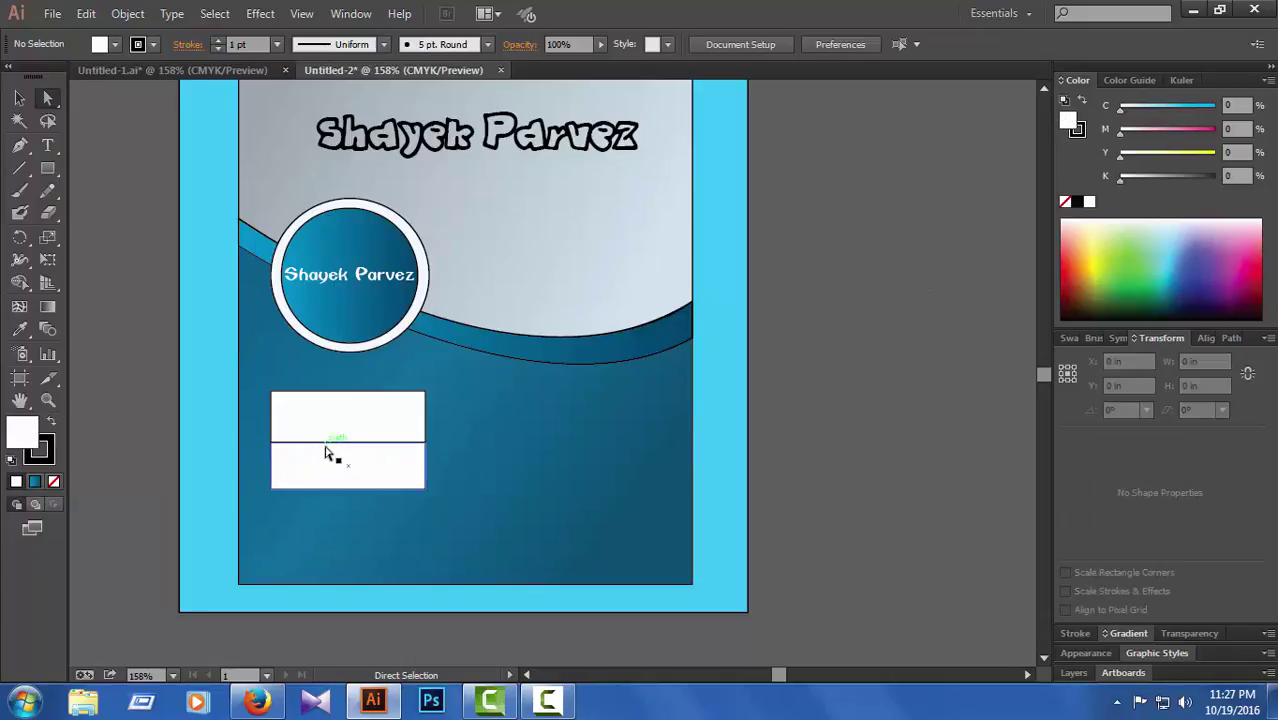
pyautogui.click(47, 168)
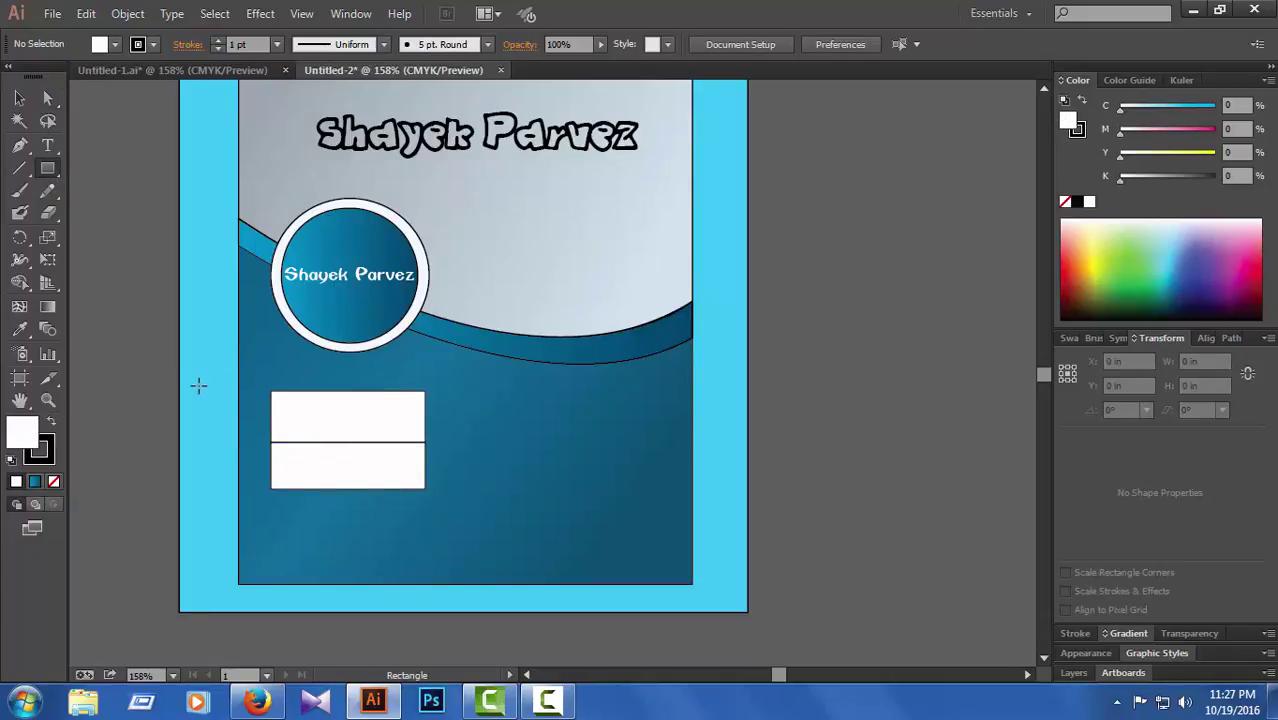
# - Draw a narrow strip, about 0.229 × 0.923 in, down the boxes' left edge
pyautogui.moveTo(254, 392); pyautogui.dragTo(270, 489)
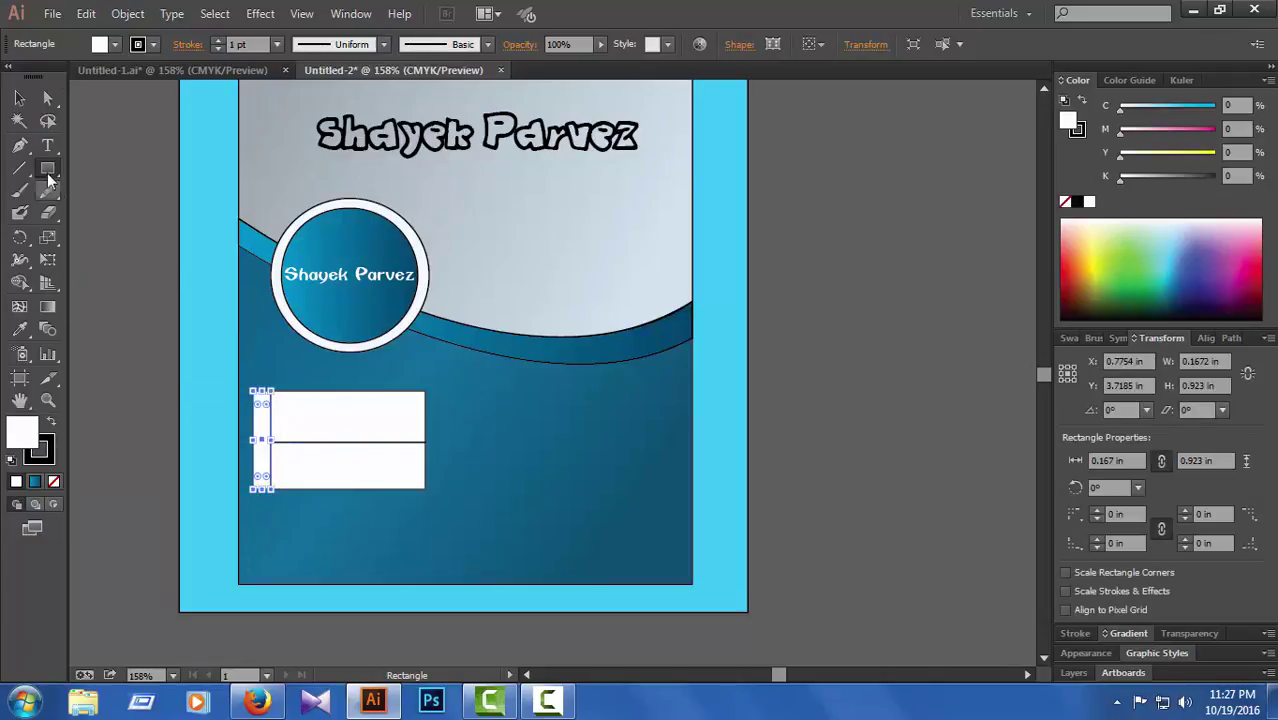
pyautogui.click(47, 98)
pyautogui.click(842, 328)
pyautogui.click(259, 430)
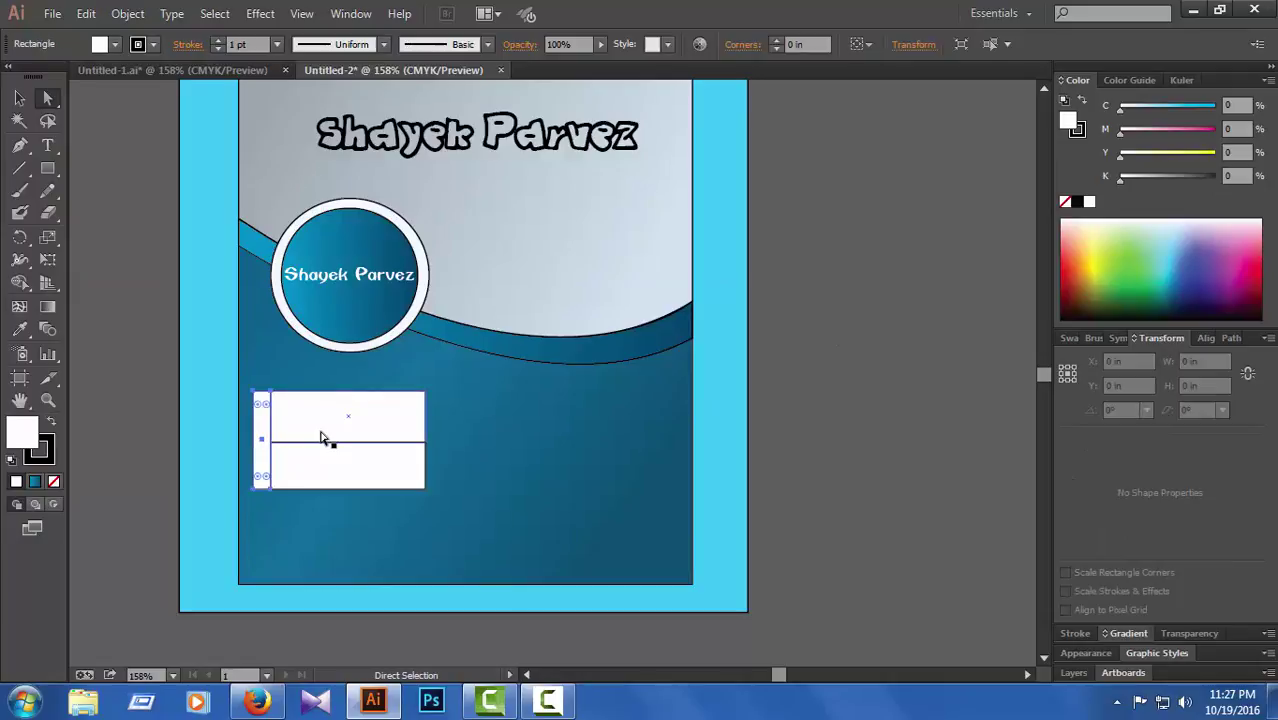
pyautogui.click(18, 100)
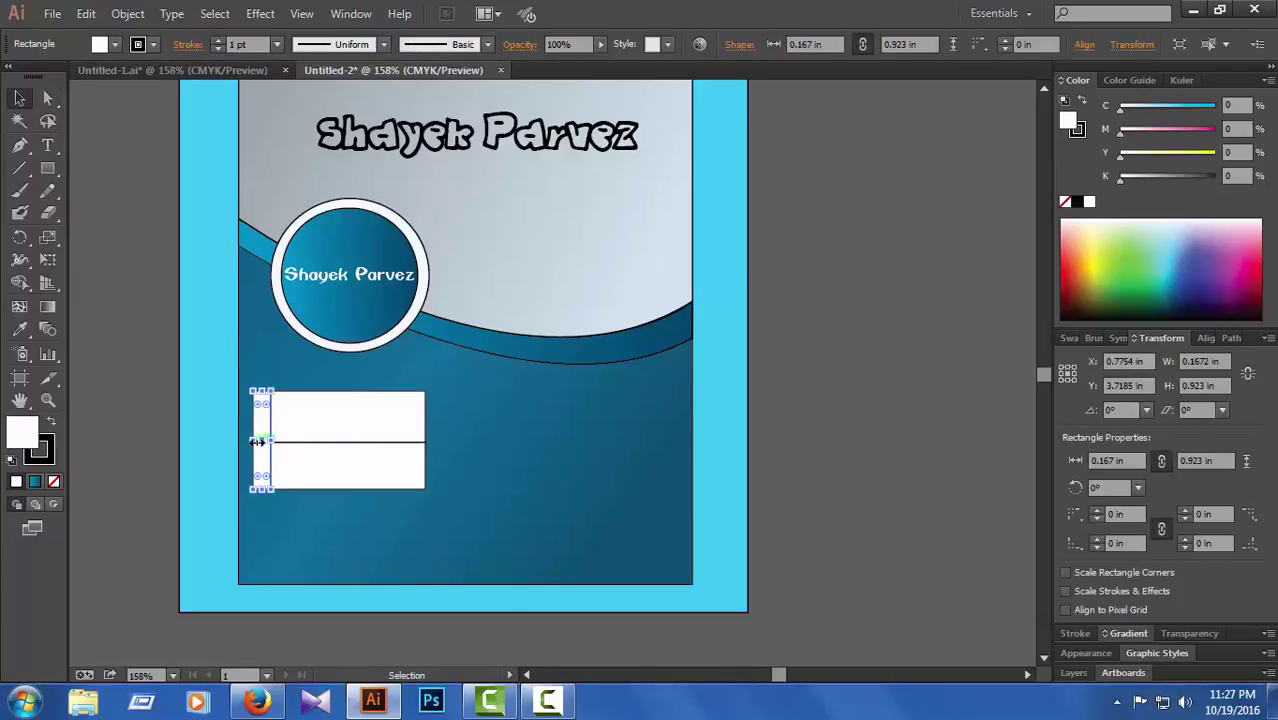
pyautogui.moveTo(254, 440); pyautogui.dragTo(248, 442)
pyautogui.click(47, 98)
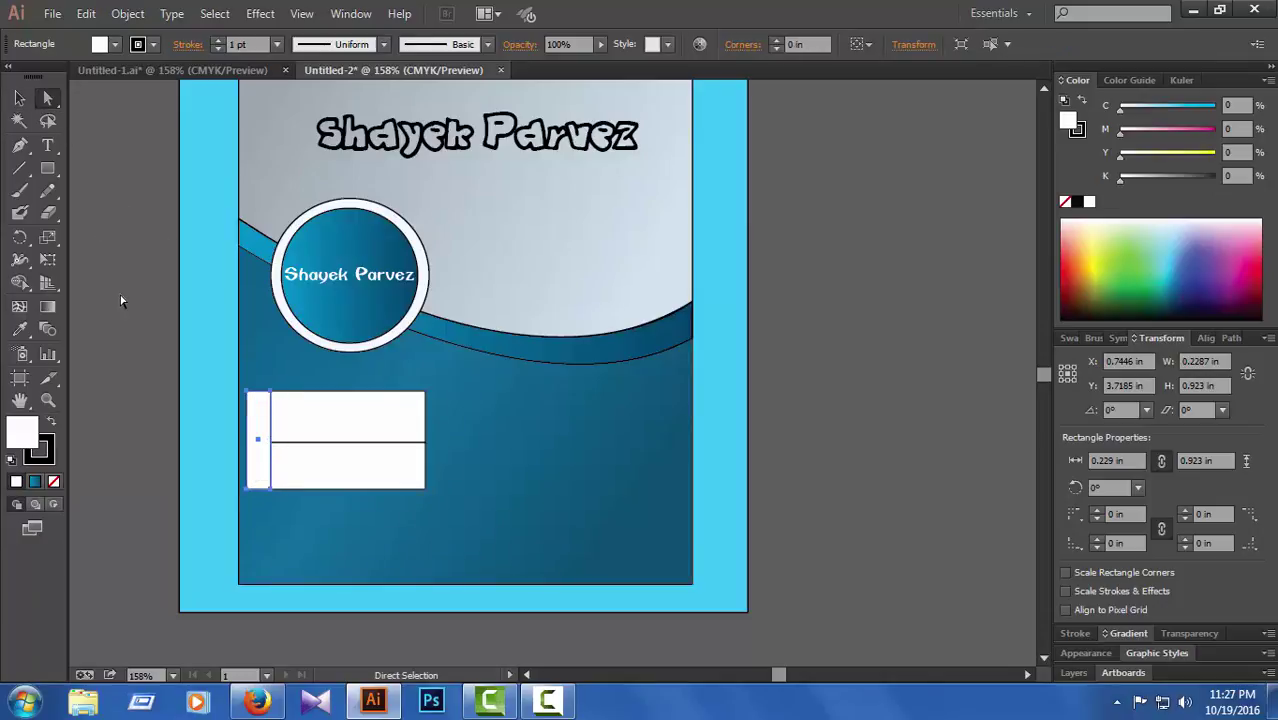
pyautogui.click(121, 301)
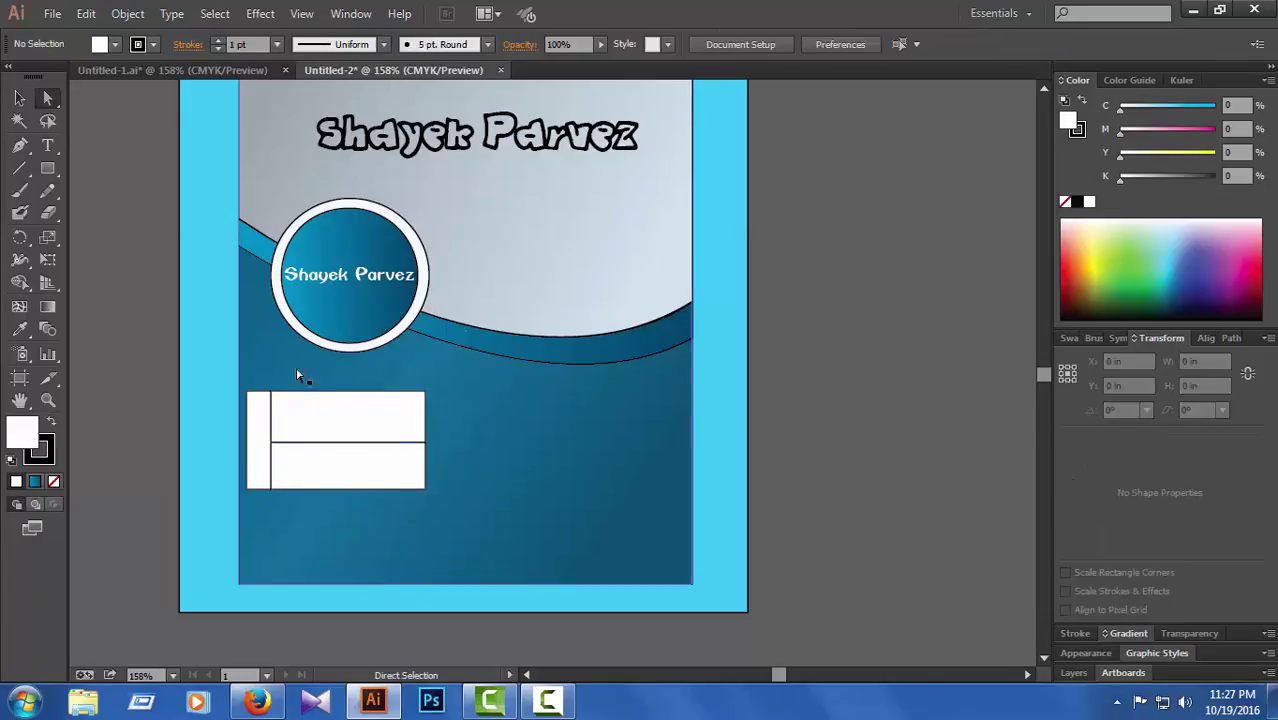
# - Nudge the three white boxes up twice, then bring up the finished Untitled-1.ai flyer
pyautogui.click(295, 413)
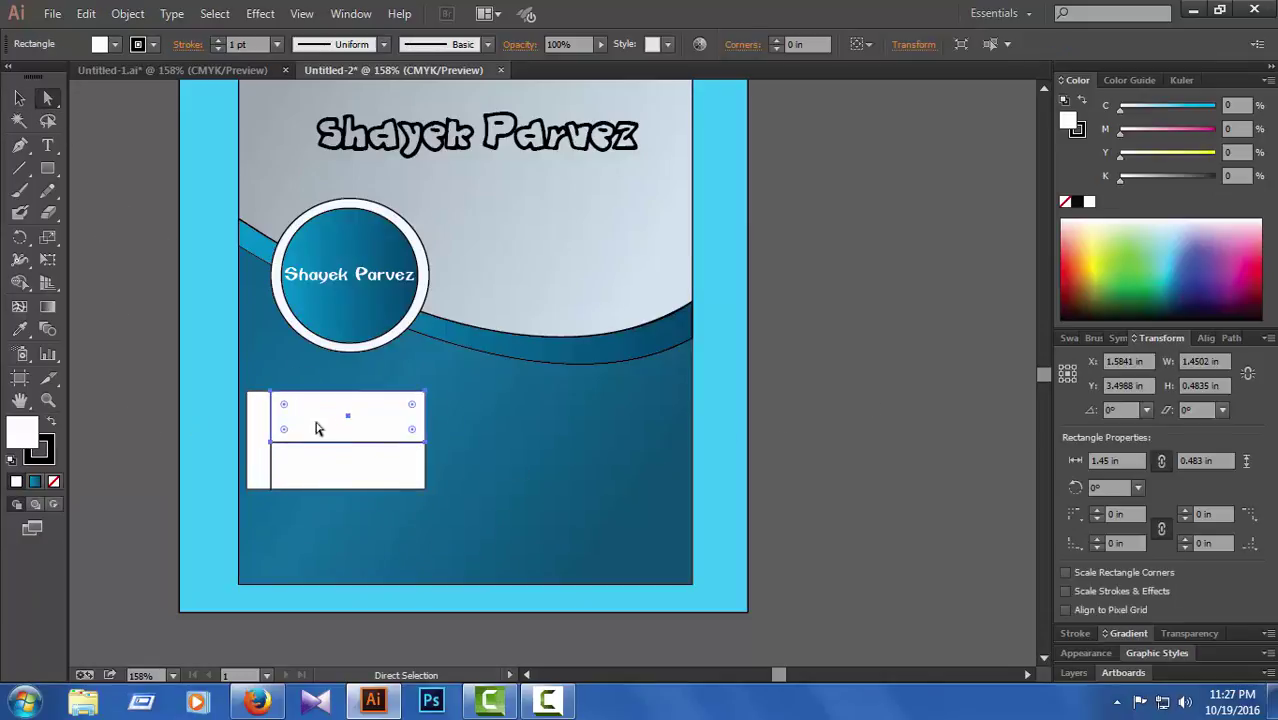
pyautogui.keyDown('shift'); pyautogui.click(328, 478); pyautogui.keyUp('shift')
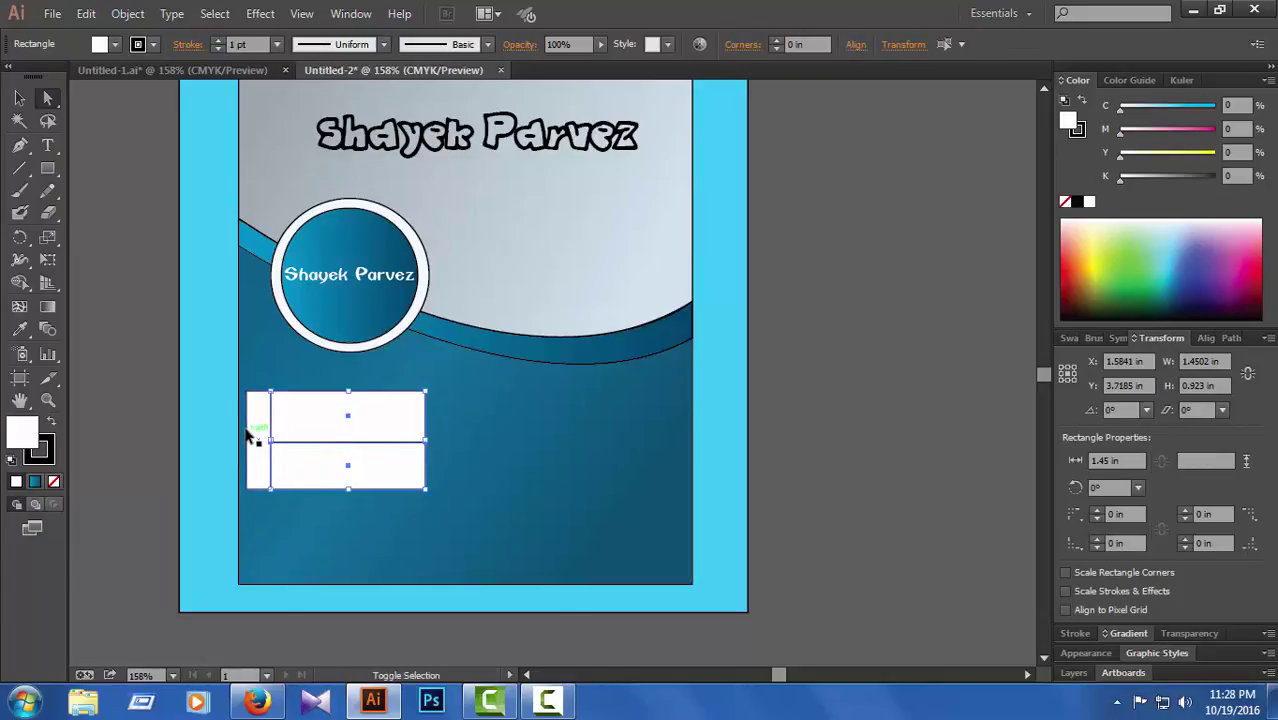
pyautogui.keyDown('shift'); pyautogui.click(252, 435); pyautogui.keyUp('shift')
pyautogui.press('Up')
pyautogui.press('Up')
pyautogui.press('Up')
pyautogui.press('Up')
pyautogui.press('Up')
pyautogui.press('Up')
pyautogui.press('Up')
pyautogui.press('Up')
pyautogui.press('Up')
pyautogui.press('Up')
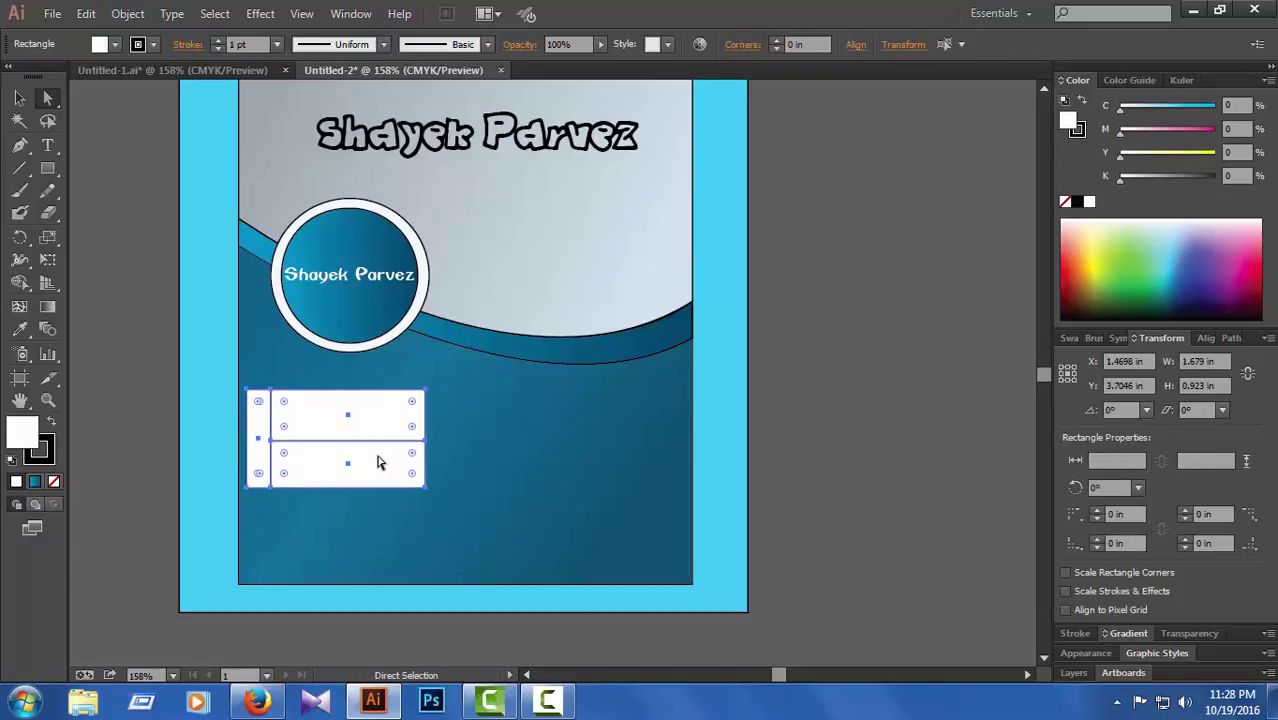
pyautogui.press('Up')
pyautogui.press('Up')
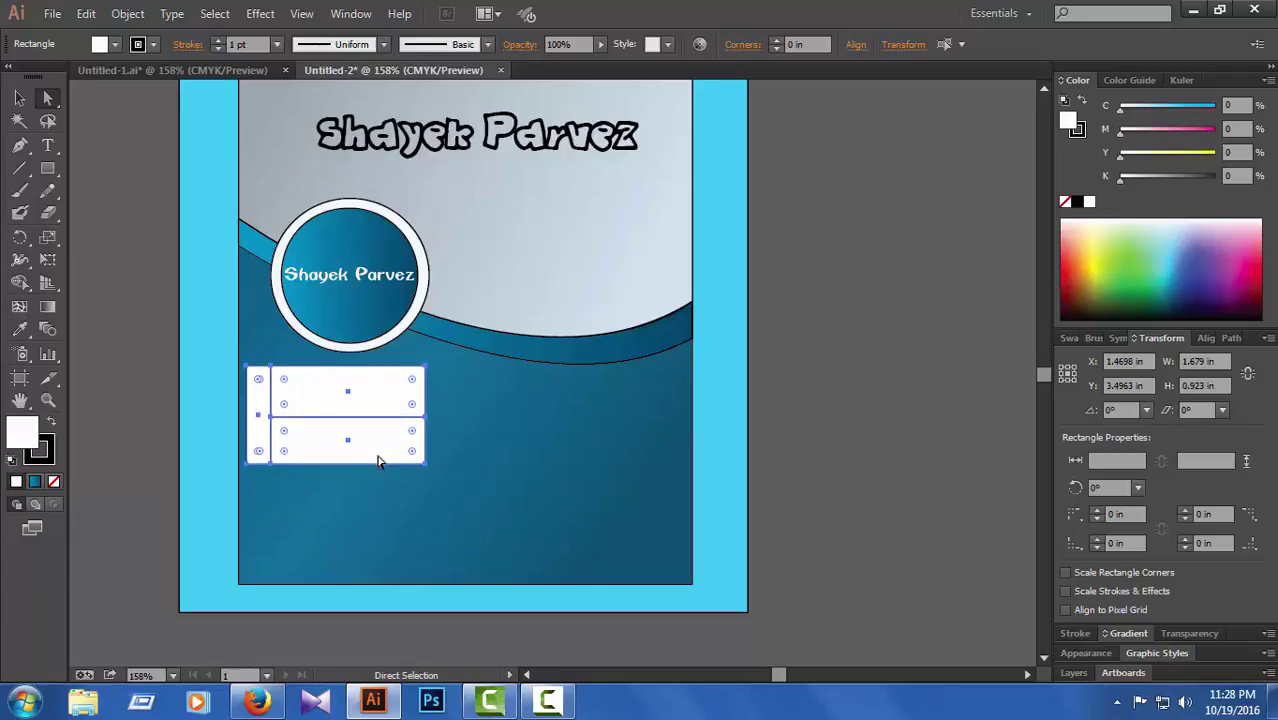
pyautogui.click(864, 380)
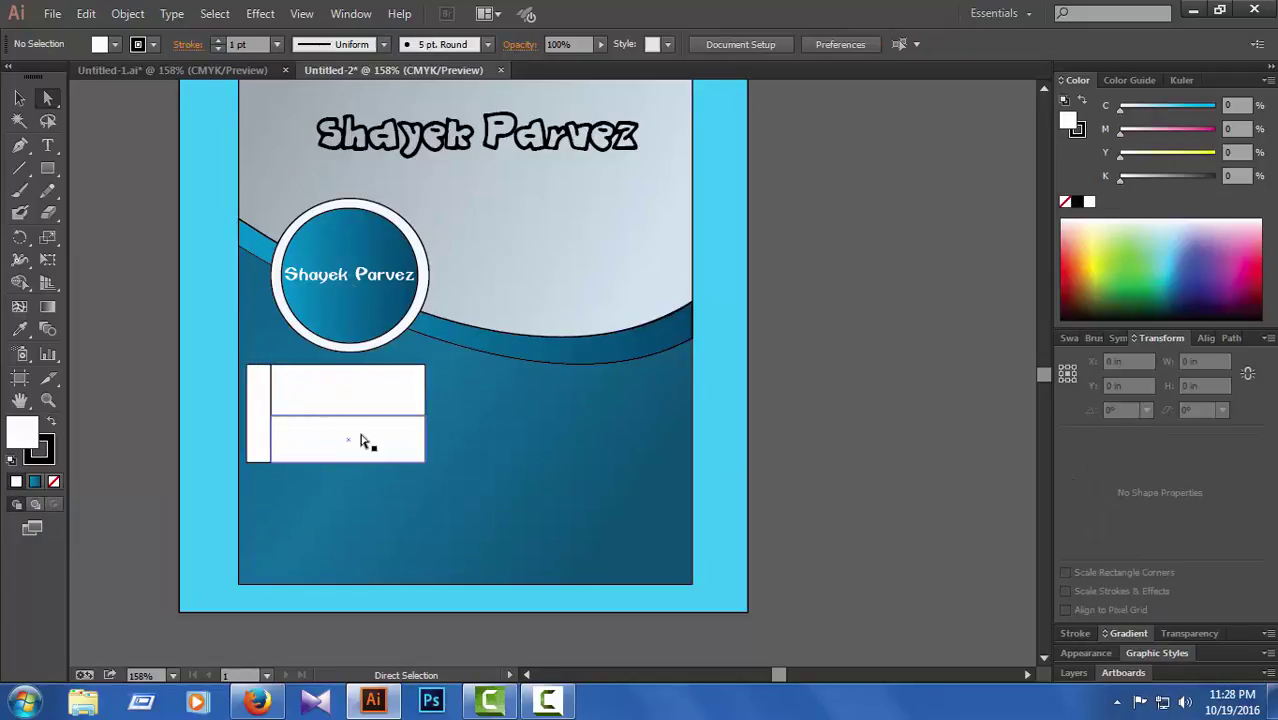
pyautogui.click(141, 69)
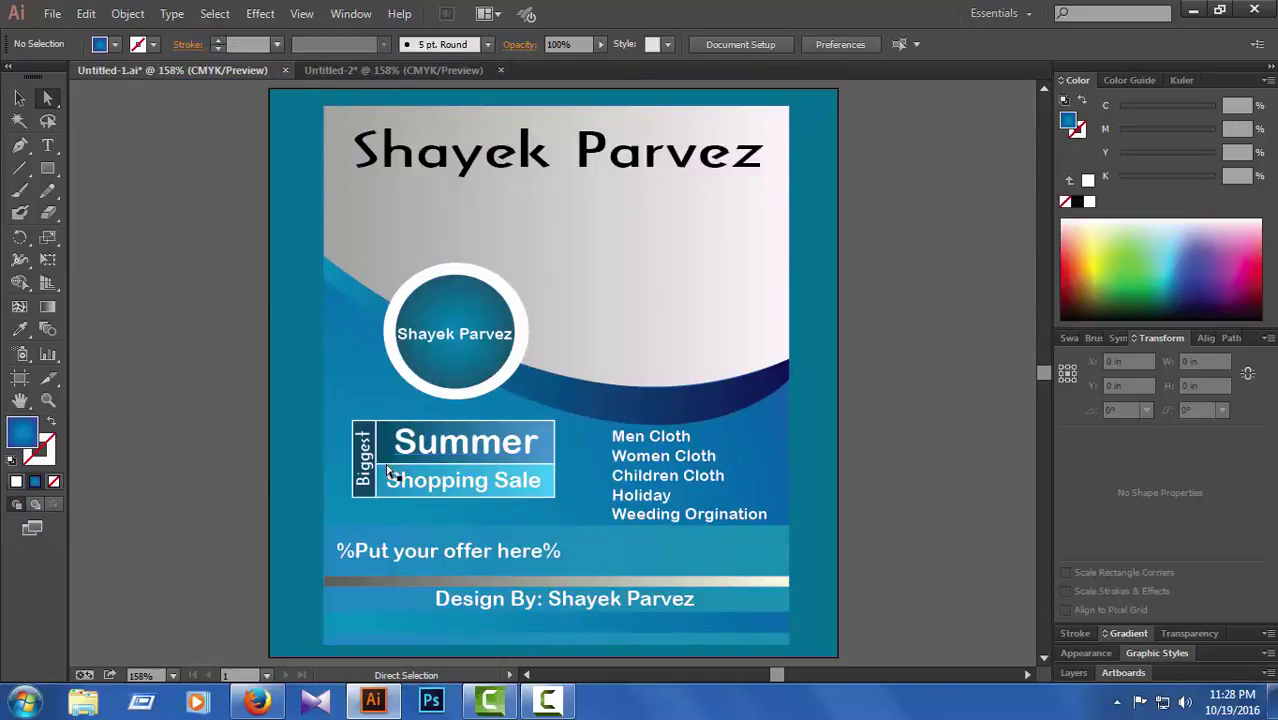
# - Check the Shopping Sale title's font in Untitled-1, then return to the Untitled-2 flyer
pyautogui.click(428, 452)
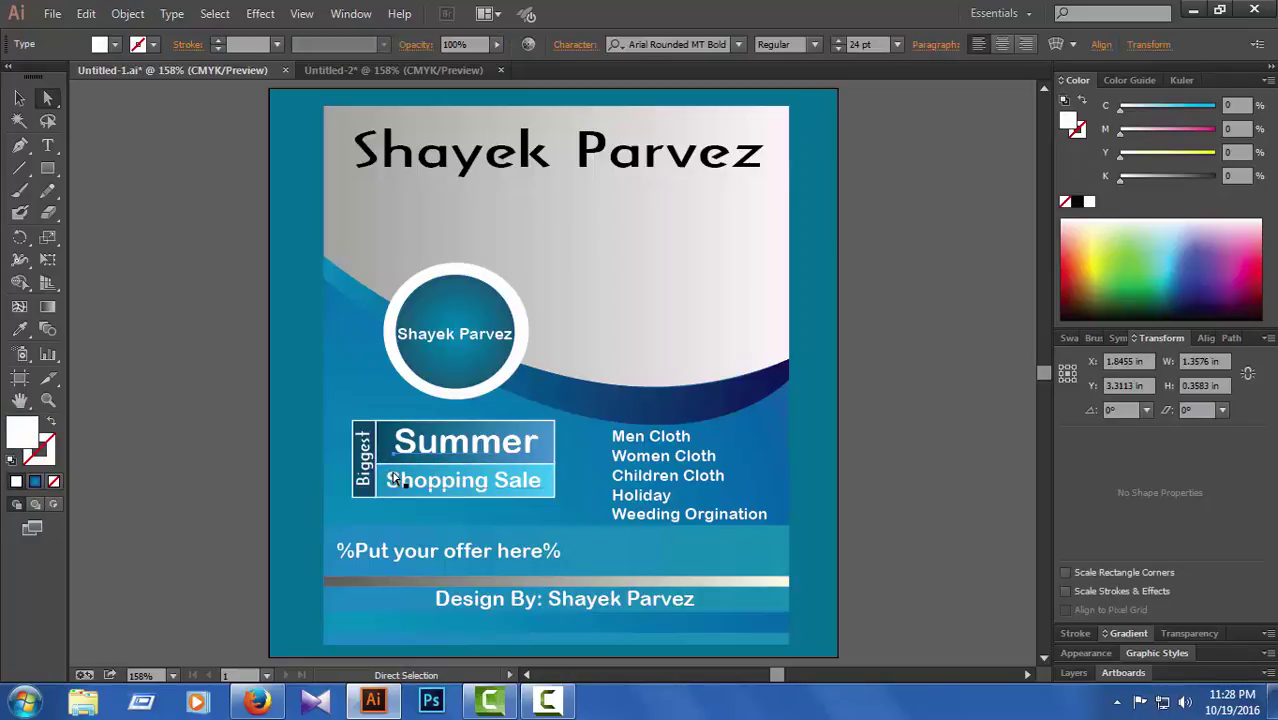
pyautogui.click(392, 468)
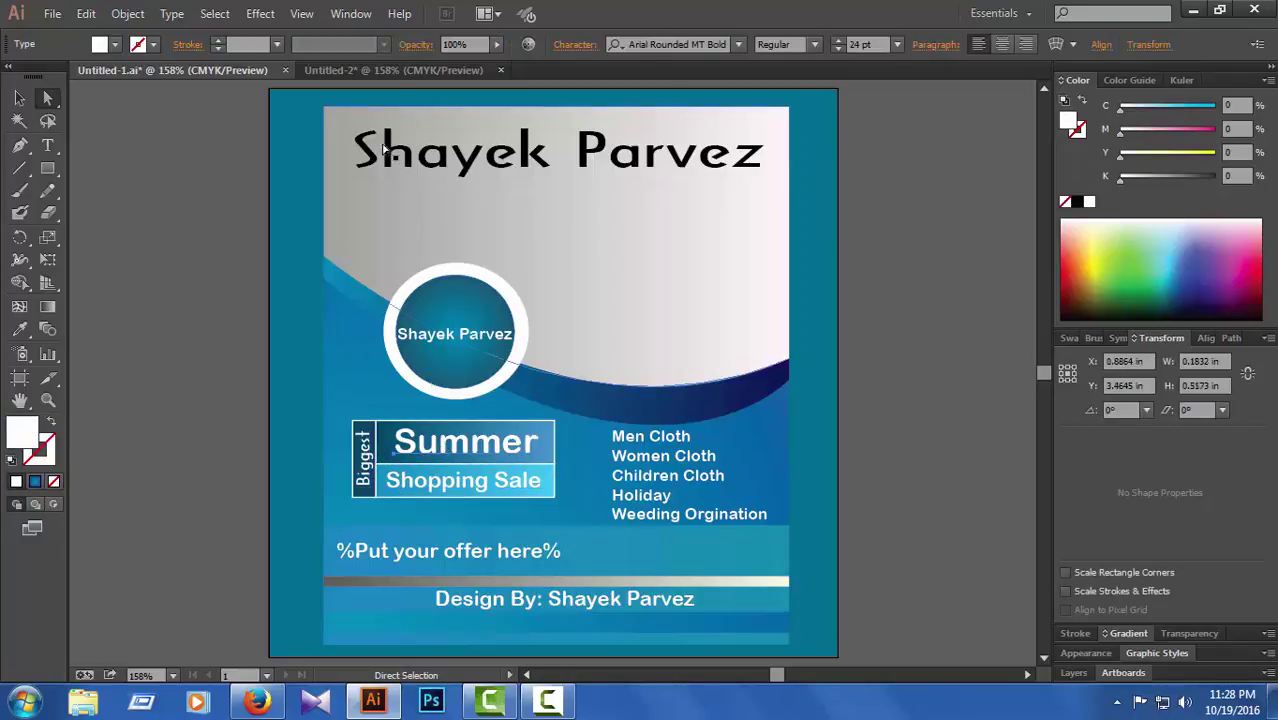
pyautogui.click(380, 69)
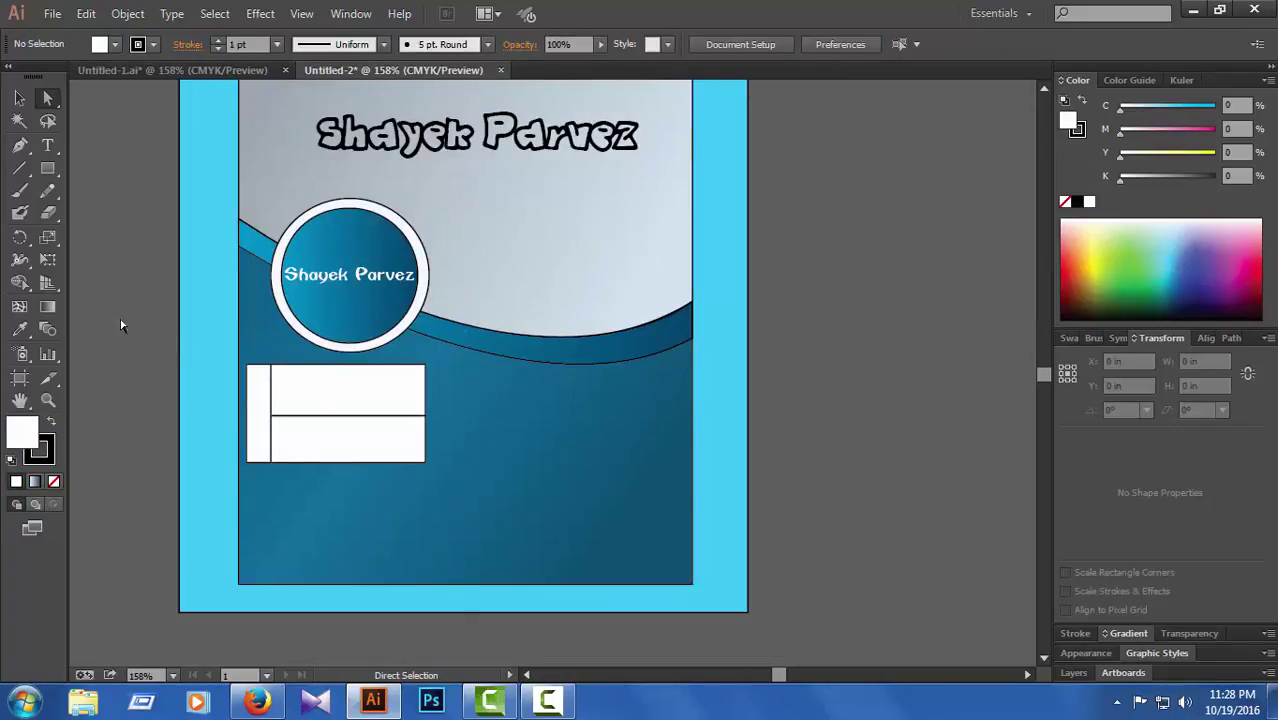
pyautogui.click(56, 146)
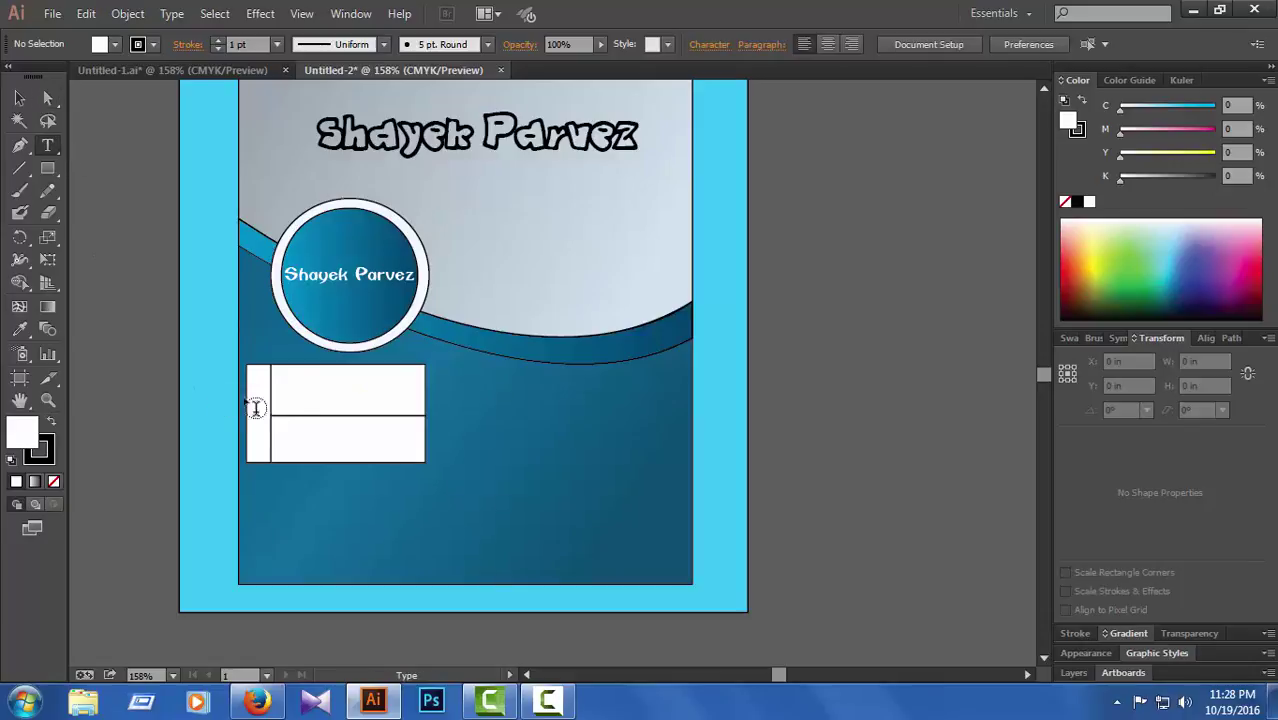
pyautogui.click(143, 72)
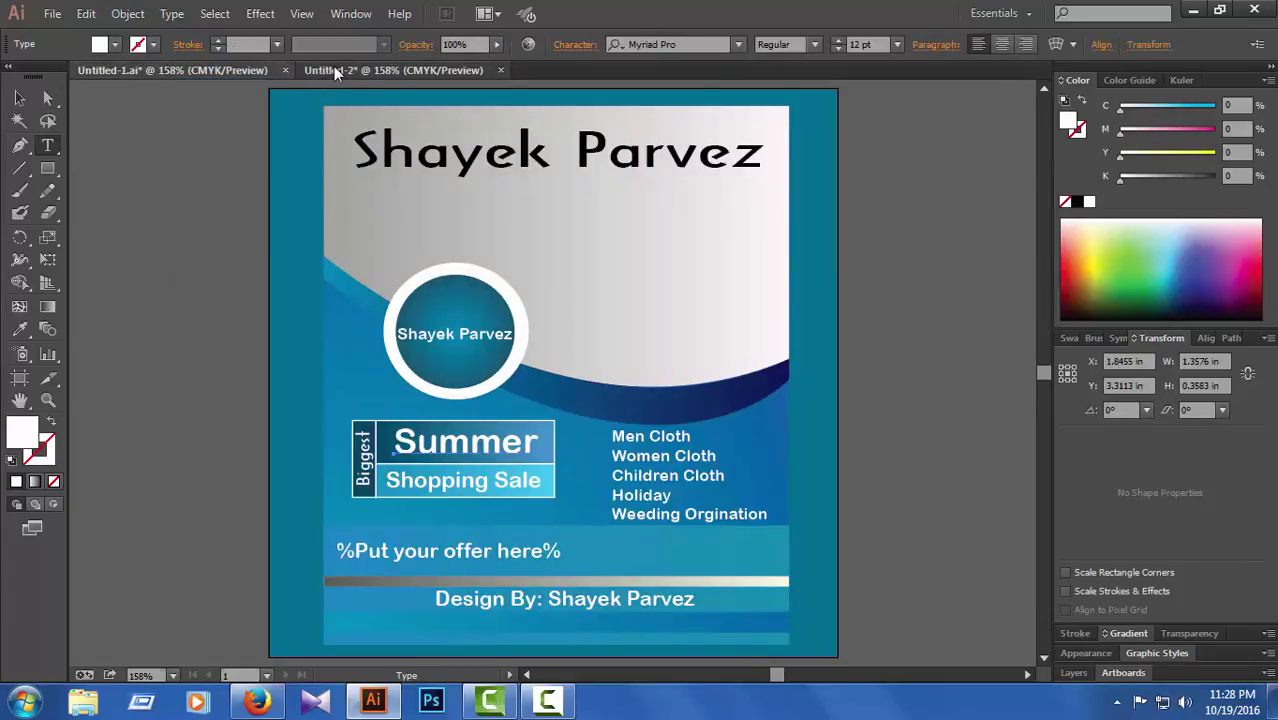
pyautogui.click(333, 70)
# - Fill the upper title box with a white-to-black linear gradient
pyautogui.press('a')
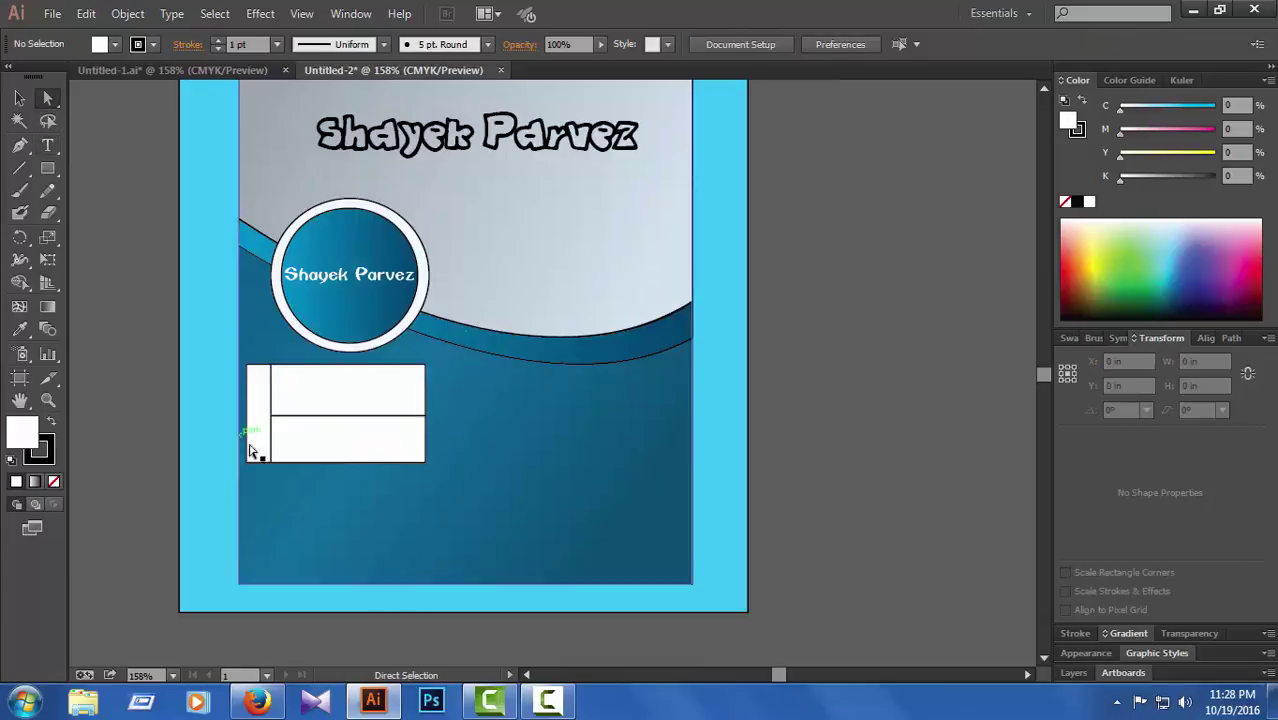
pyautogui.click(291, 372)
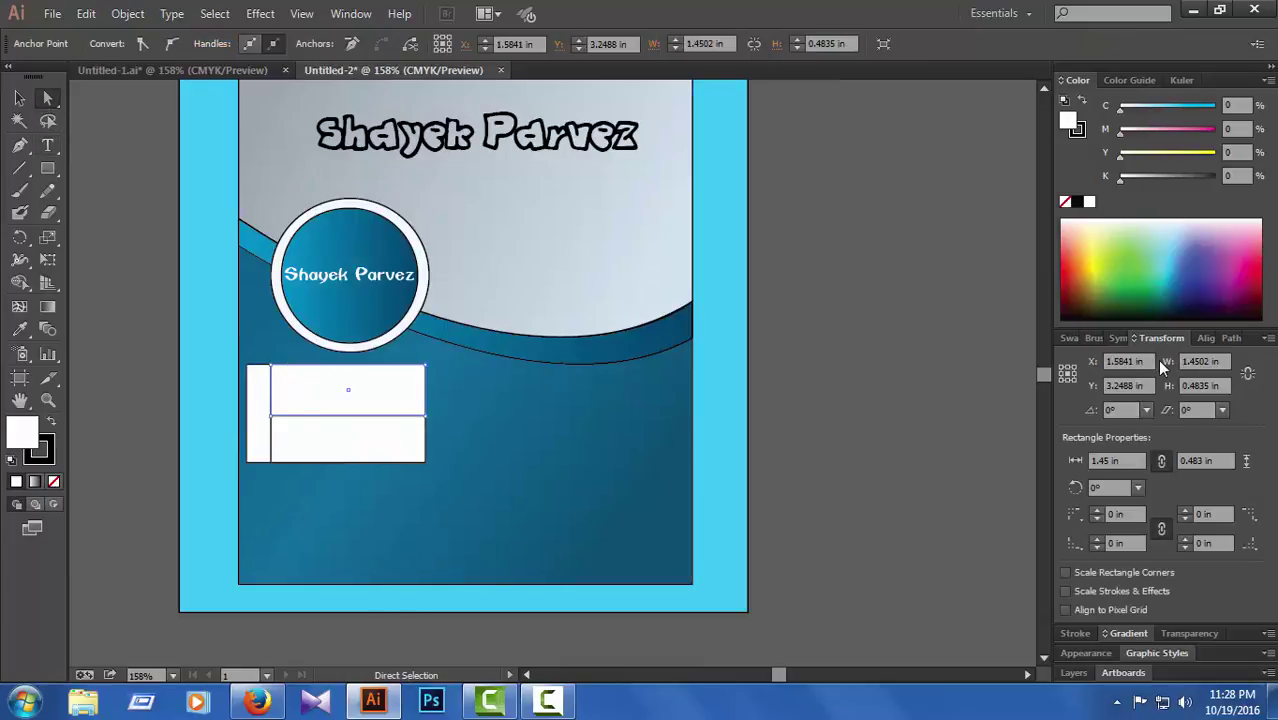
pyautogui.click(1128, 634)
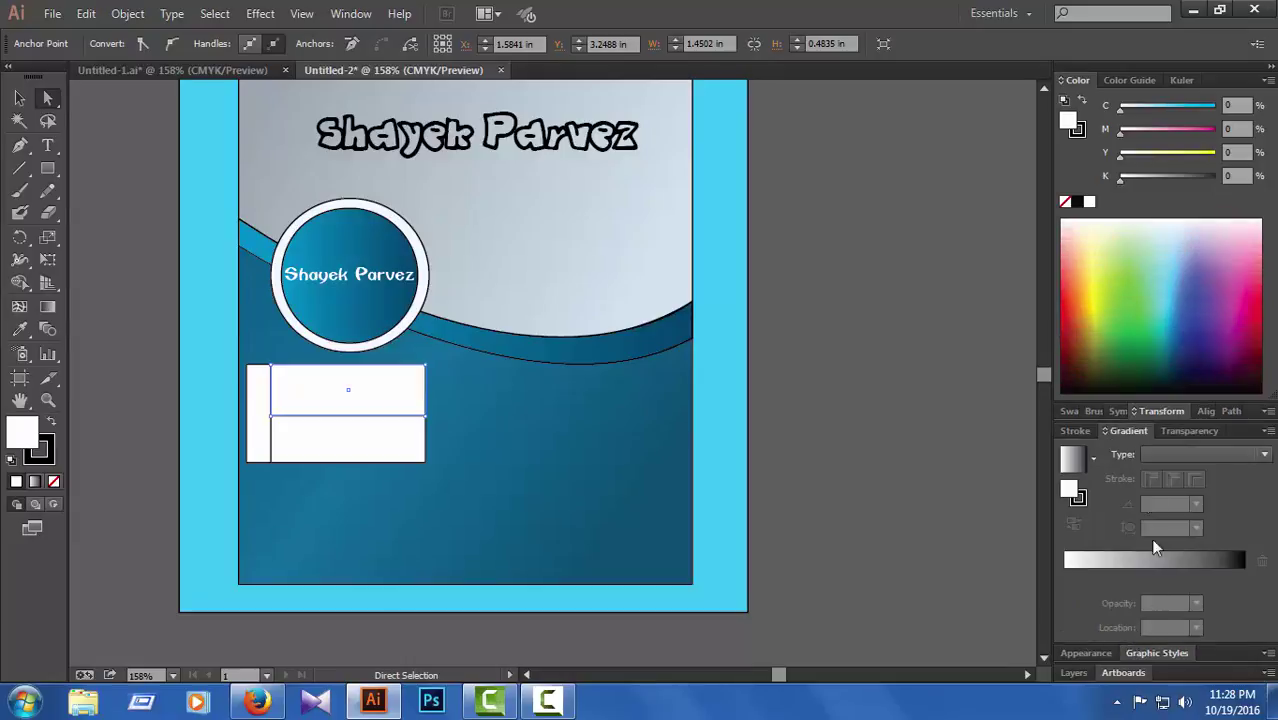
pyautogui.click(1071, 461)
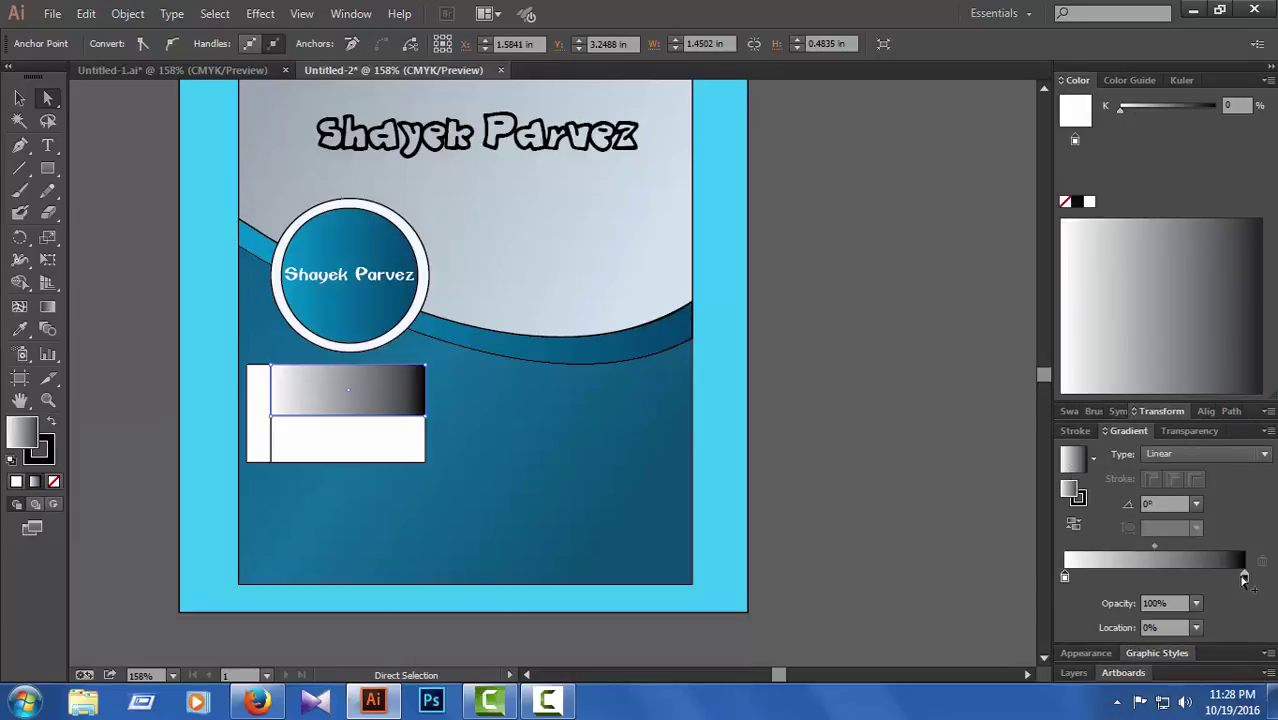
pyautogui.click(1244, 579)
pyautogui.click(1268, 80)
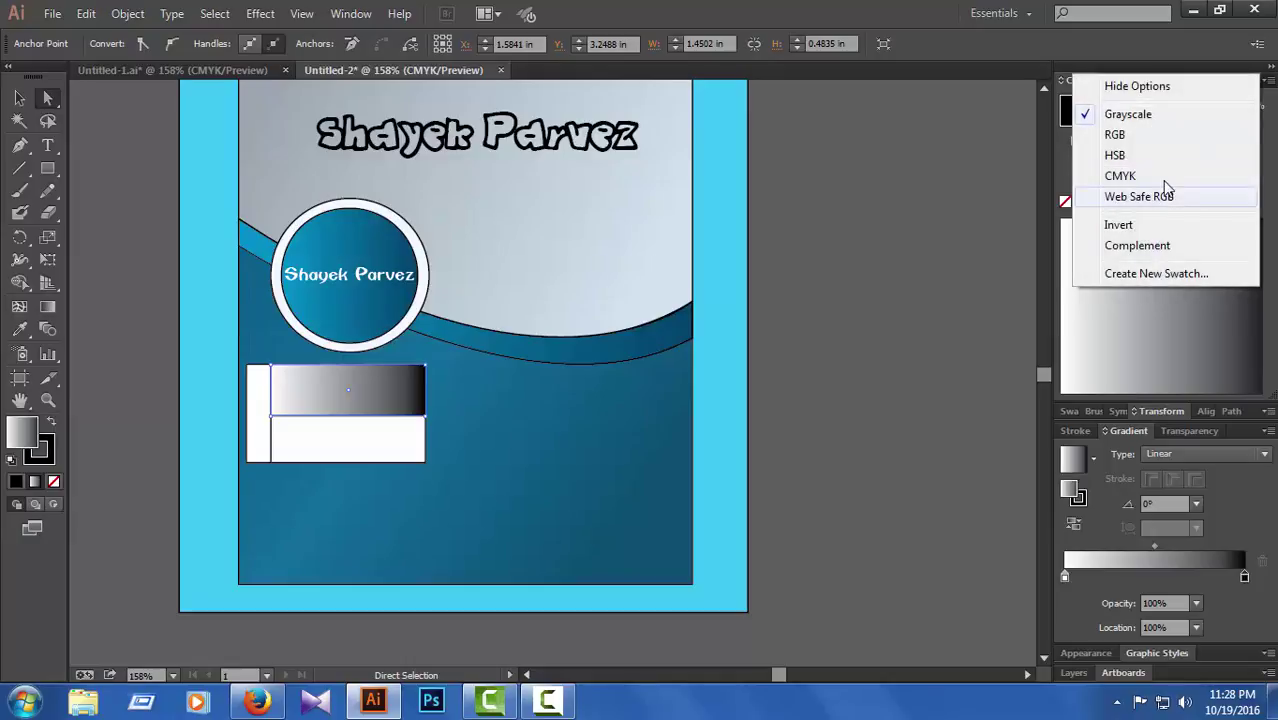
pyautogui.click(1164, 177)
# - Switch the Color panel to CMYK and make the gradient's left stop deep blue
pyautogui.click(1064, 578)
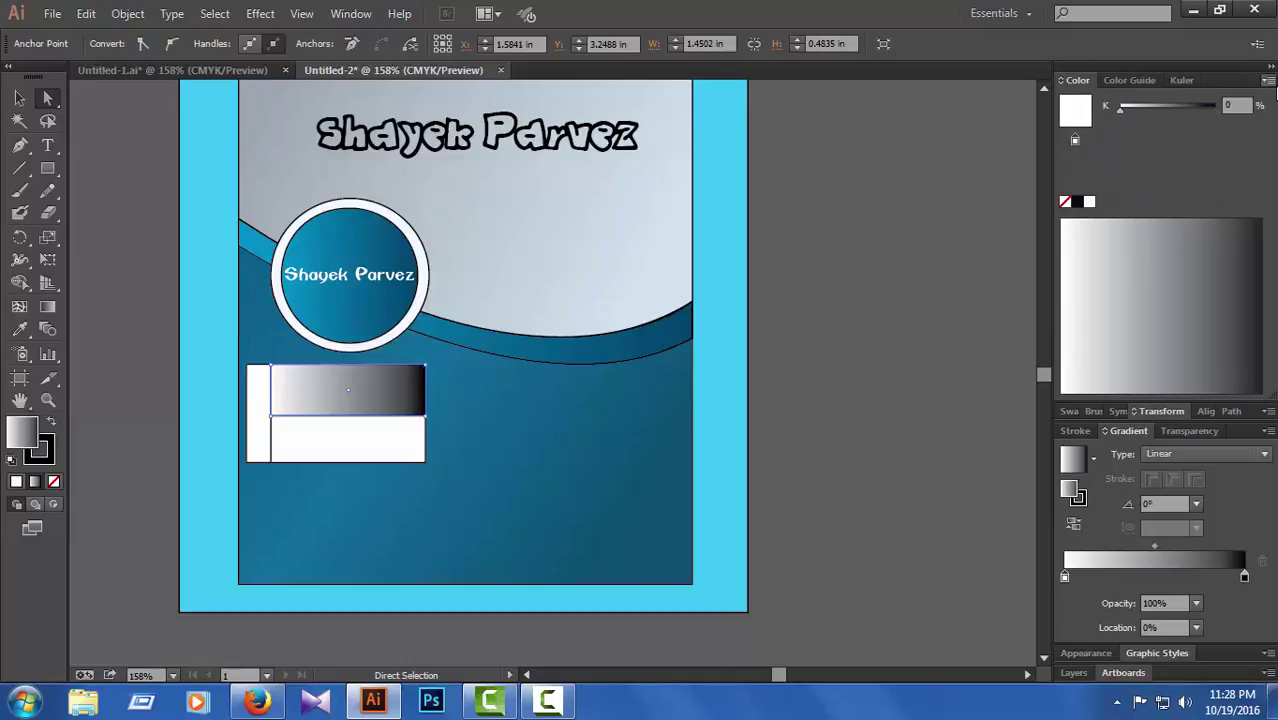
pyautogui.click(1268, 80)
pyautogui.click(1165, 175)
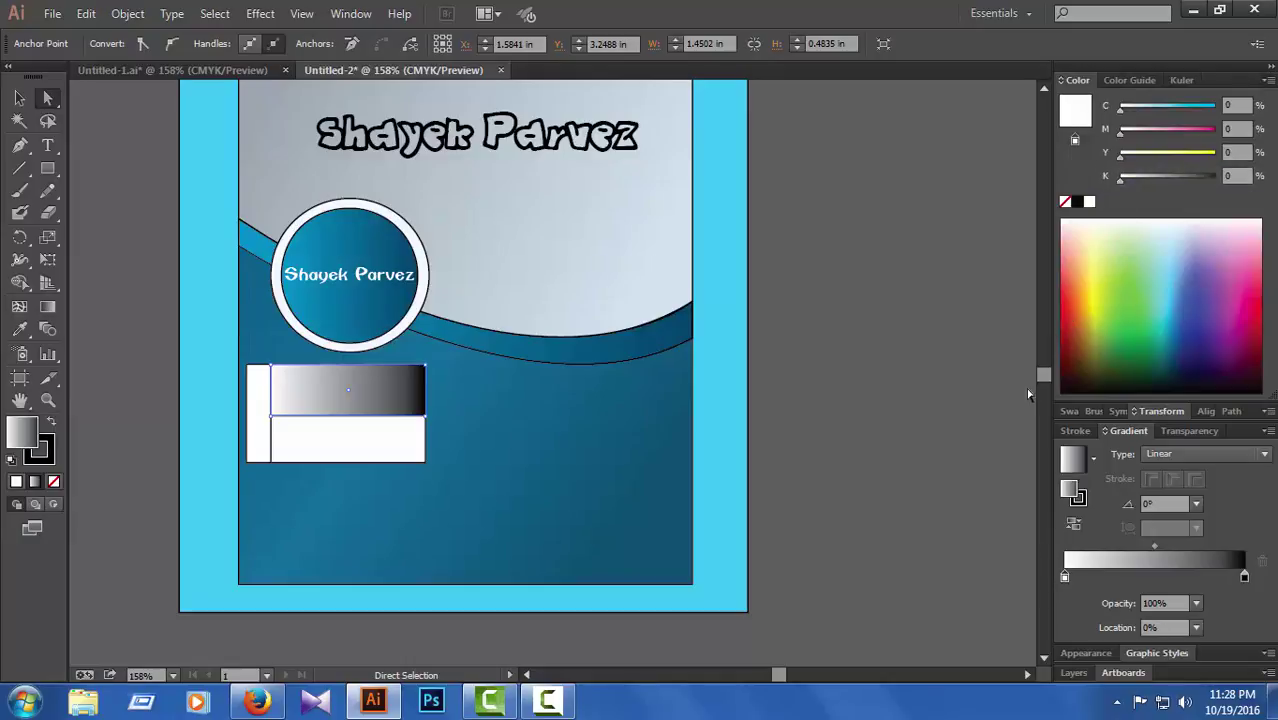
pyautogui.click(1195, 300)
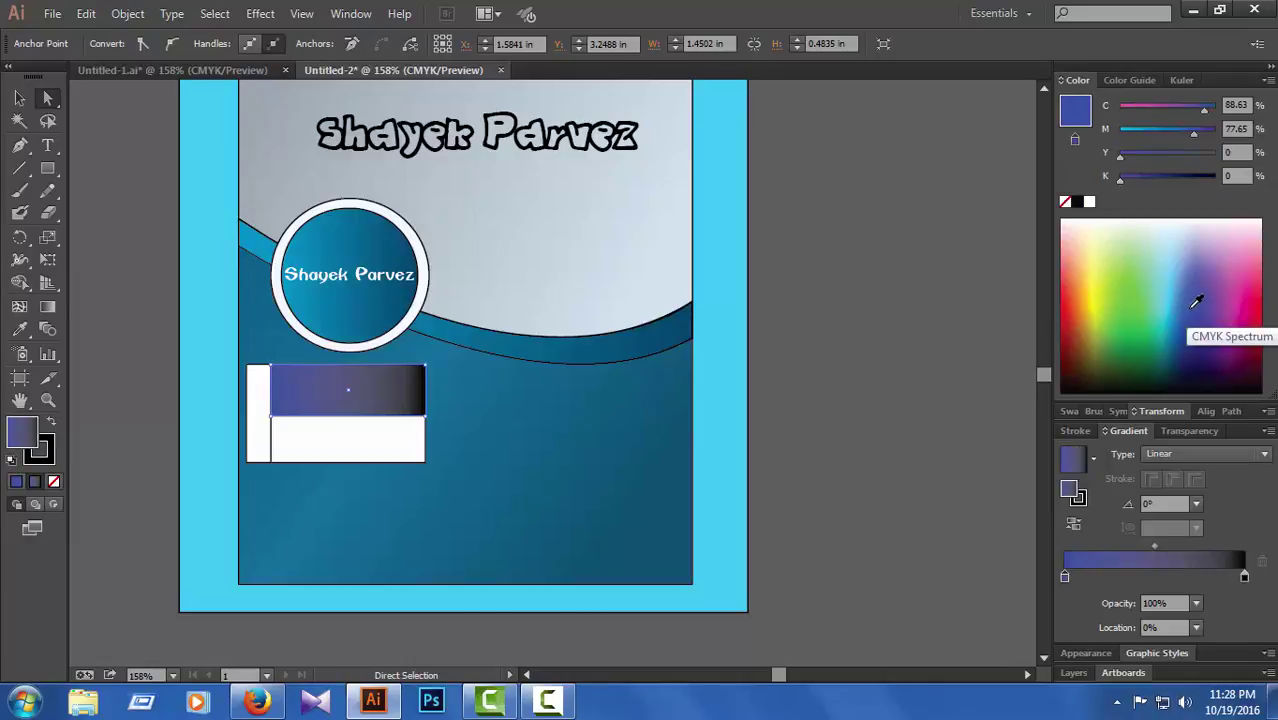
pyautogui.click(1186, 337)
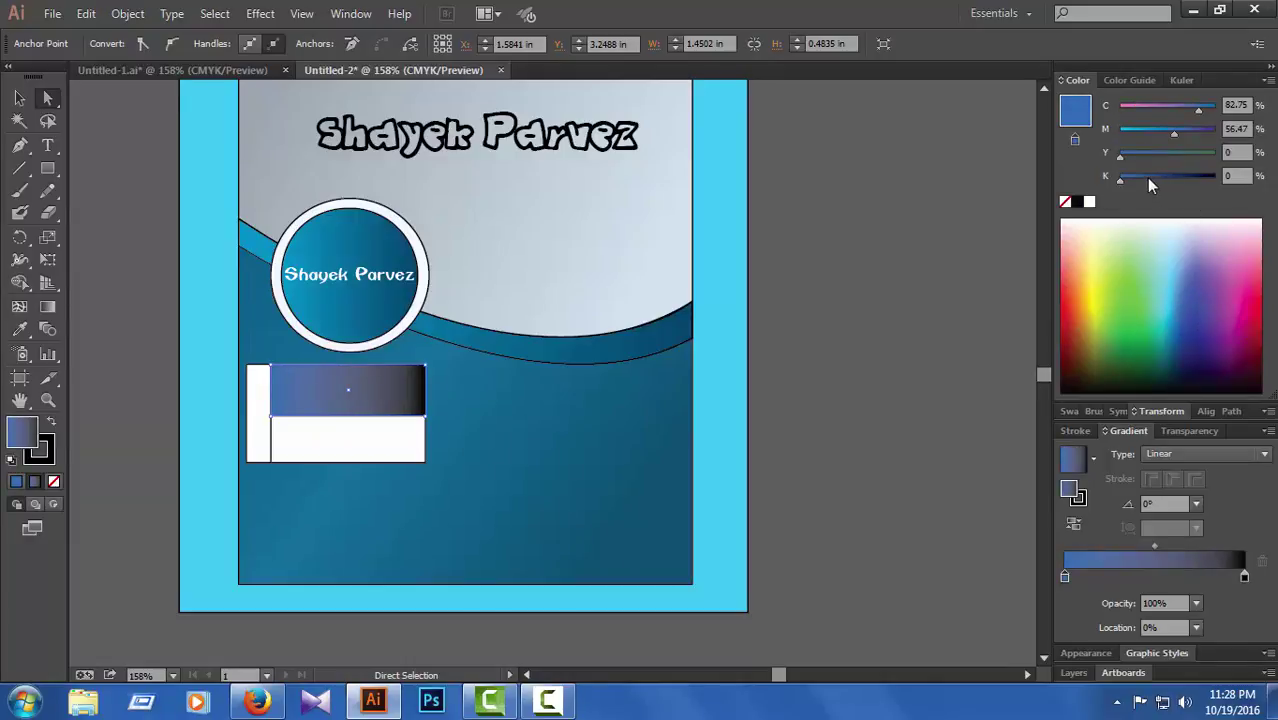
pyautogui.moveTo(1150, 180); pyautogui.dragTo(1160, 180)
# - Colour the gradient's right stop a lighter teal blue
pyautogui.click(1244, 577)
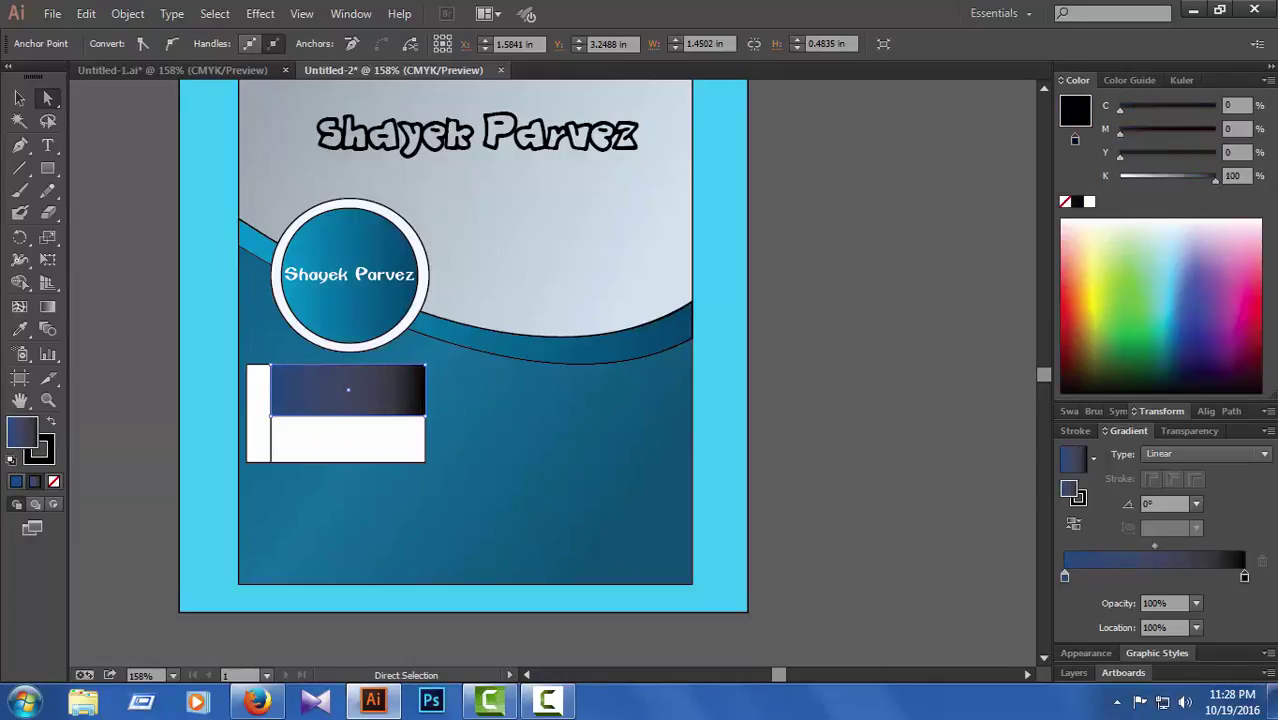
pyautogui.click(1186, 307)
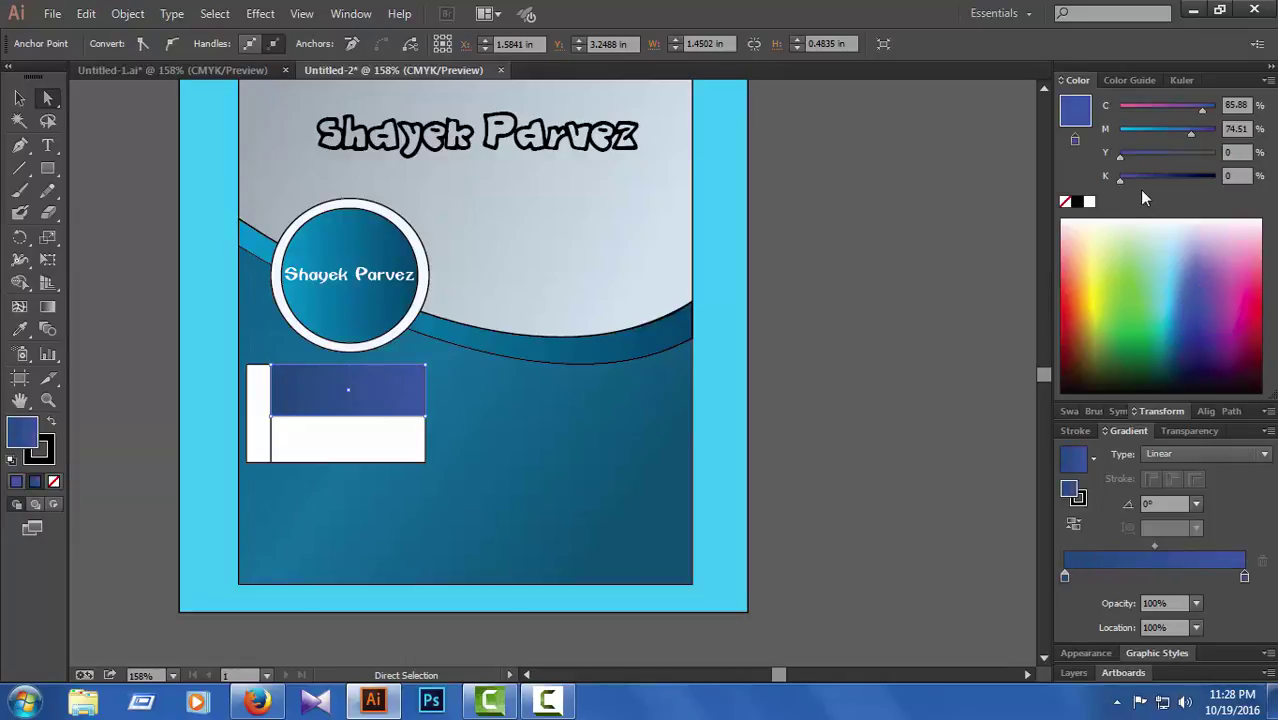
pyautogui.click(1147, 132)
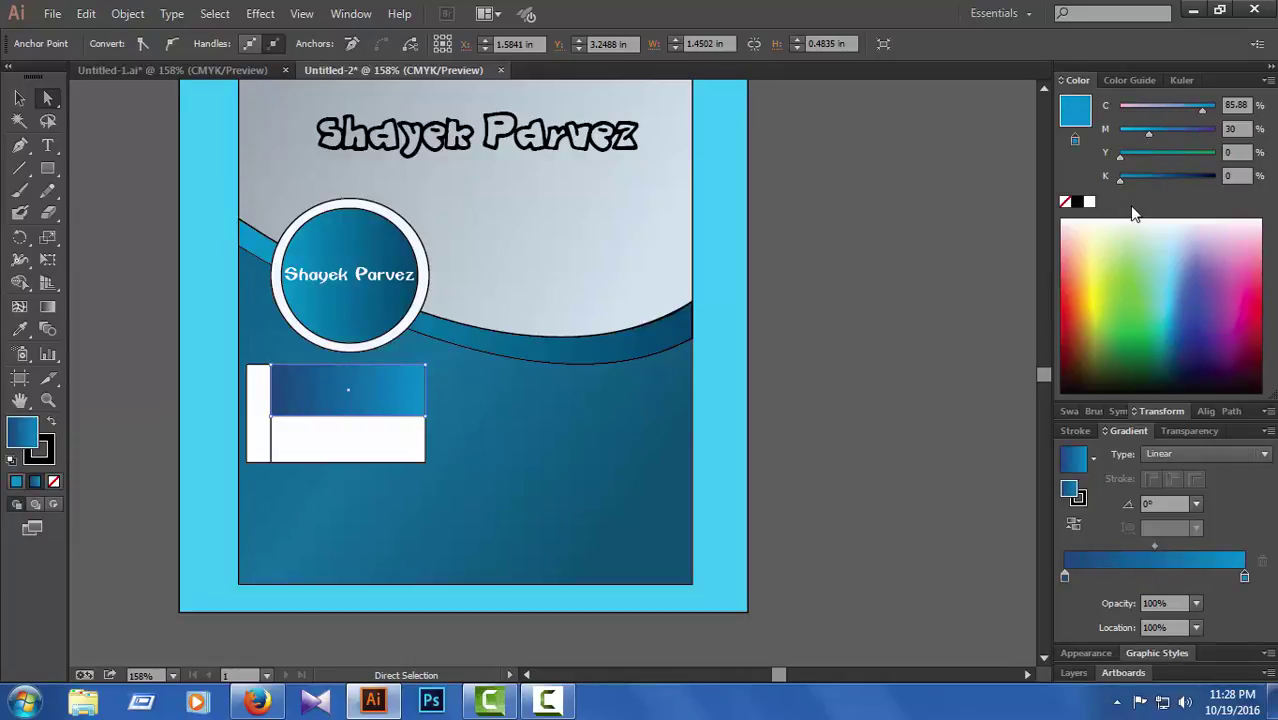
pyautogui.moveTo(1148, 177); pyautogui.dragTo(1143, 189)
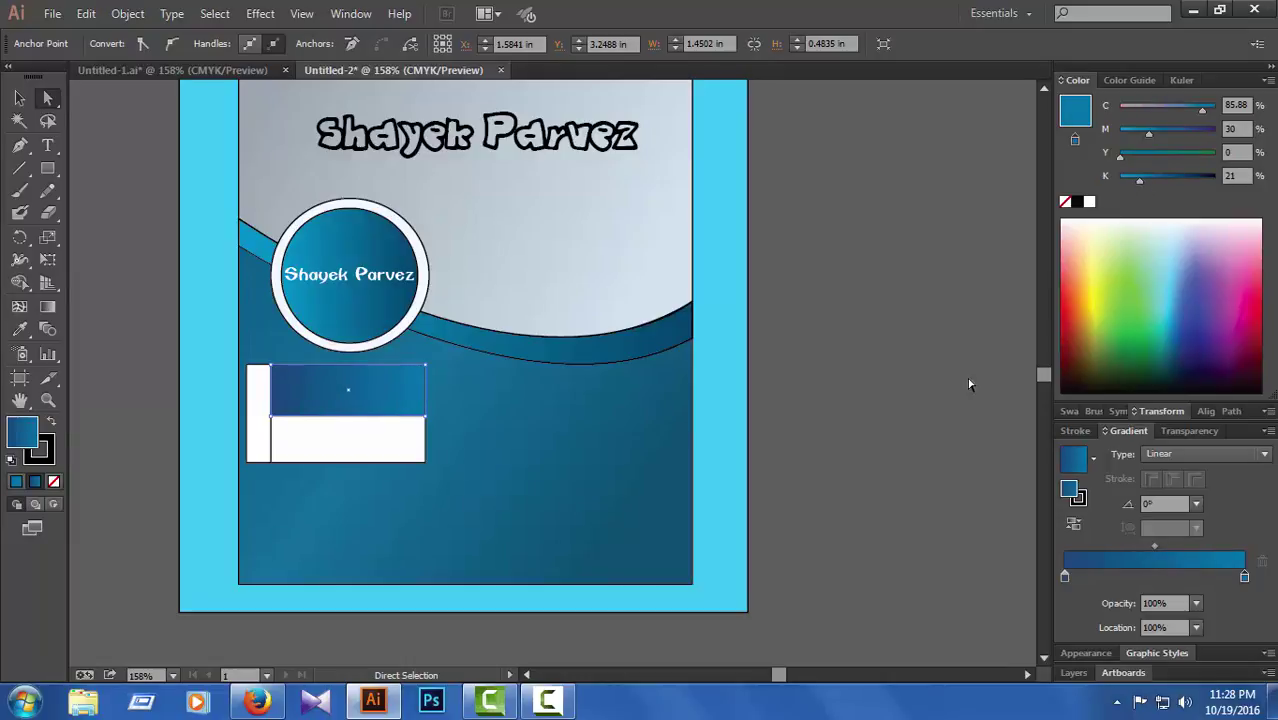
pyautogui.click(314, 448)
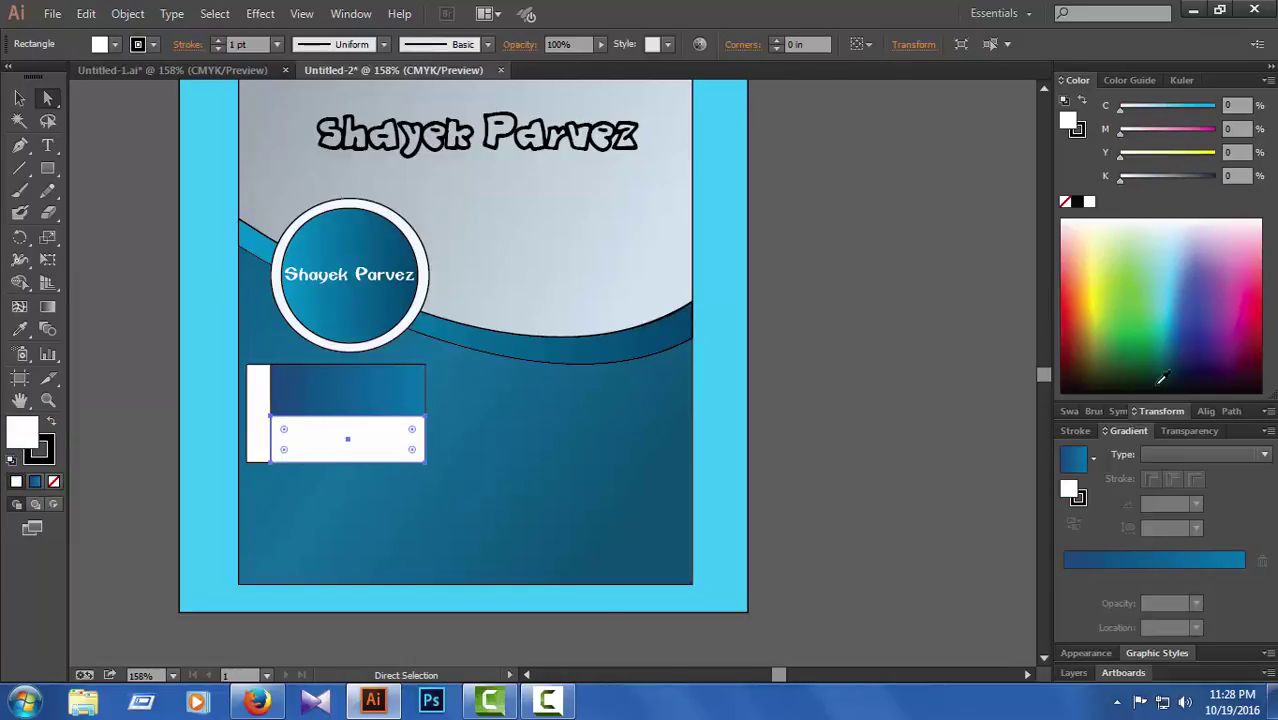
# - Apply the blue gradient to the lower box, tuning its left stop toward teal and darkening the right
pyautogui.click(1078, 457)
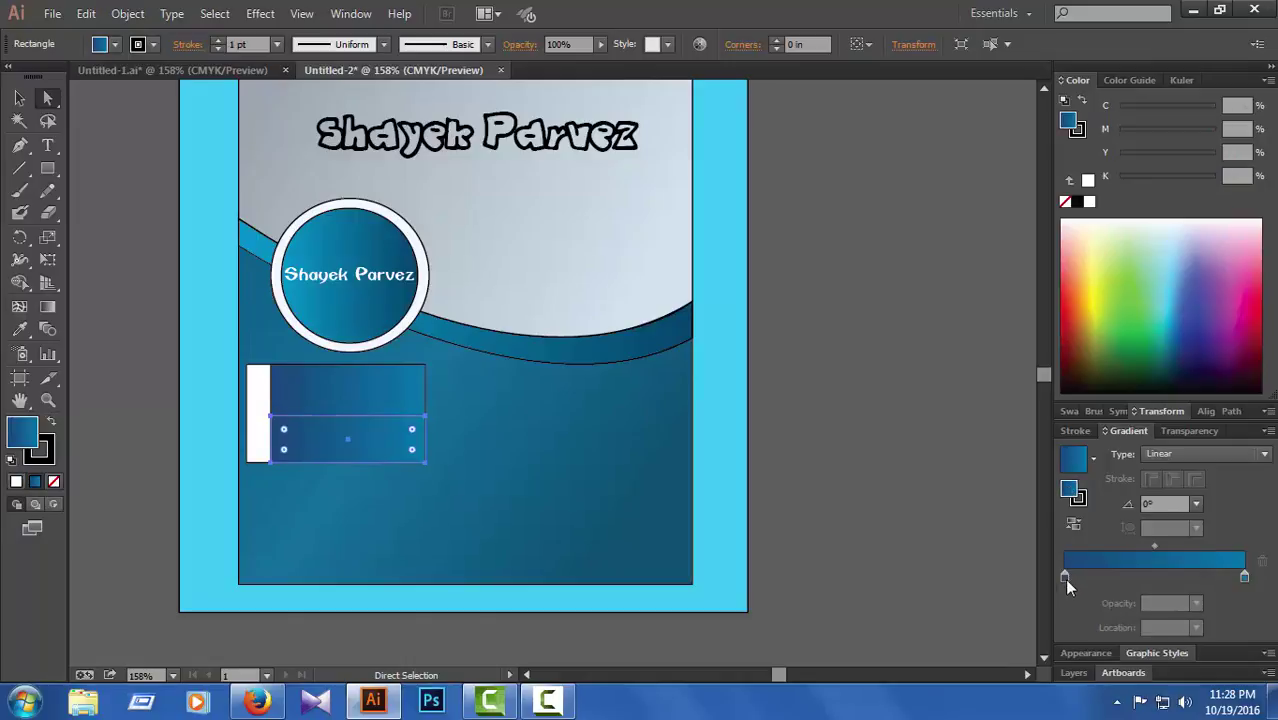
pyautogui.click(1177, 282)
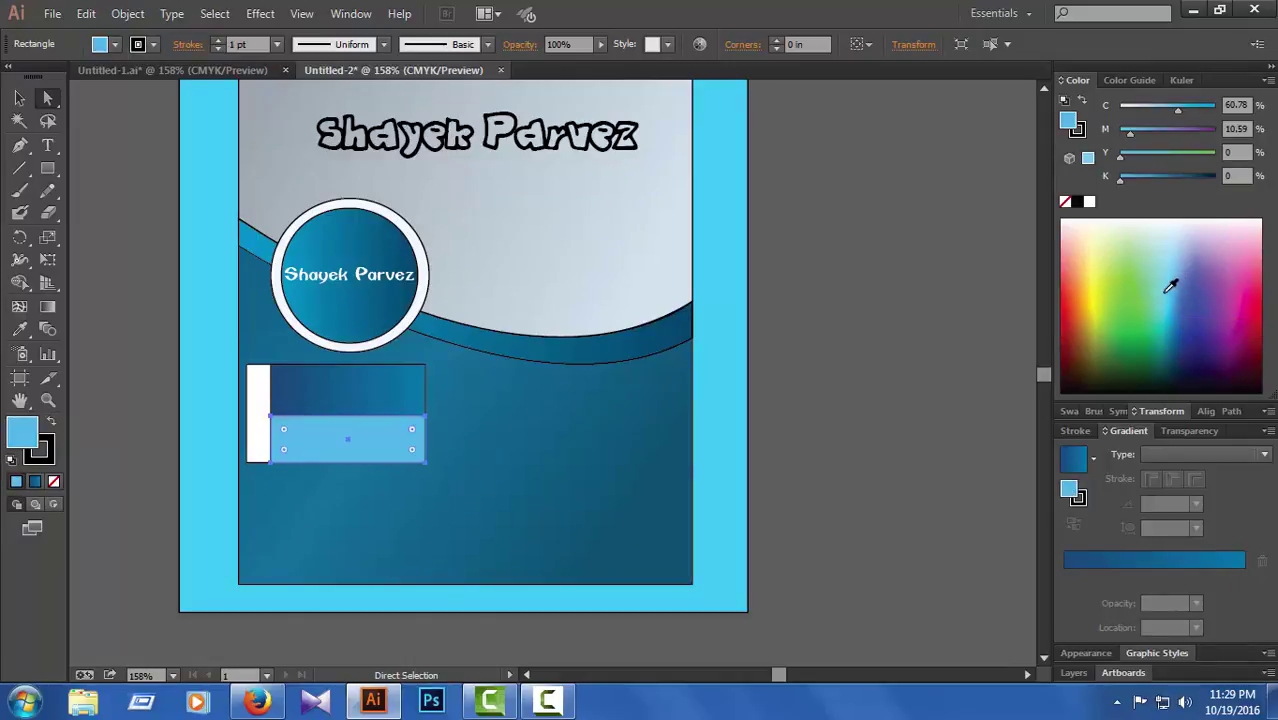
pyautogui.click(1071, 558)
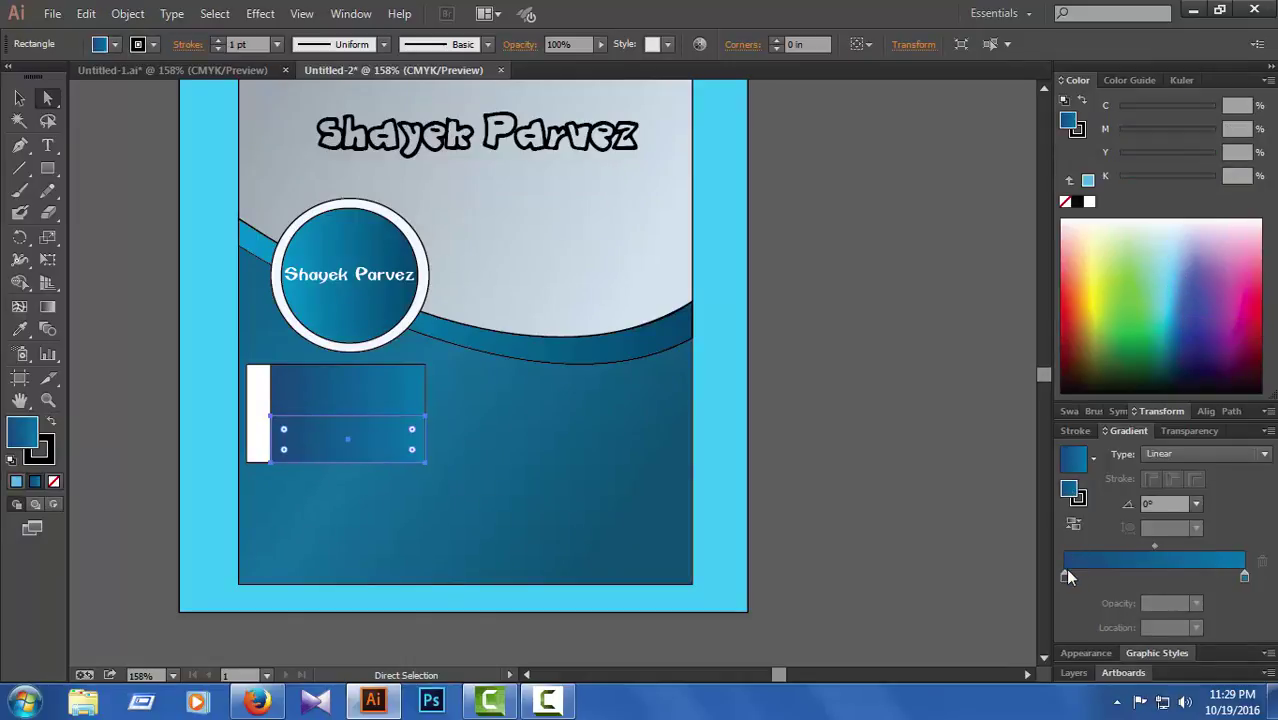
pyautogui.click(1064, 576)
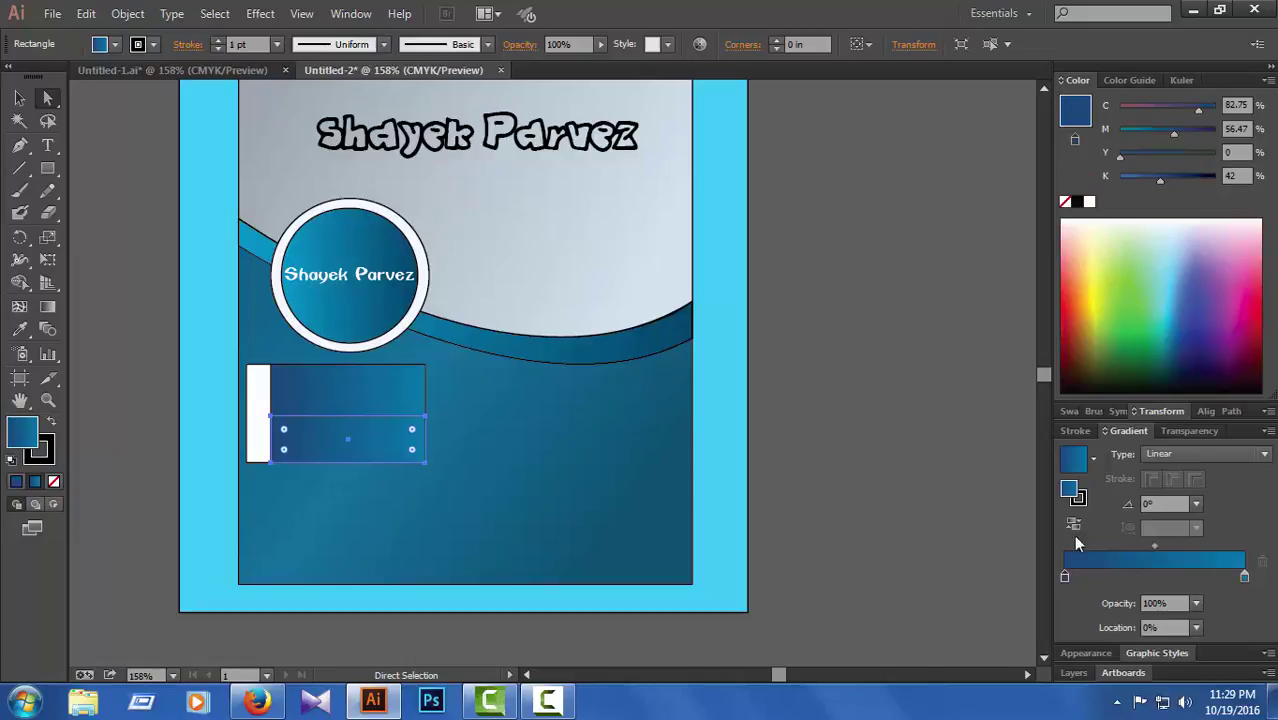
pyautogui.click(1137, 132)
pyautogui.click(1145, 178)
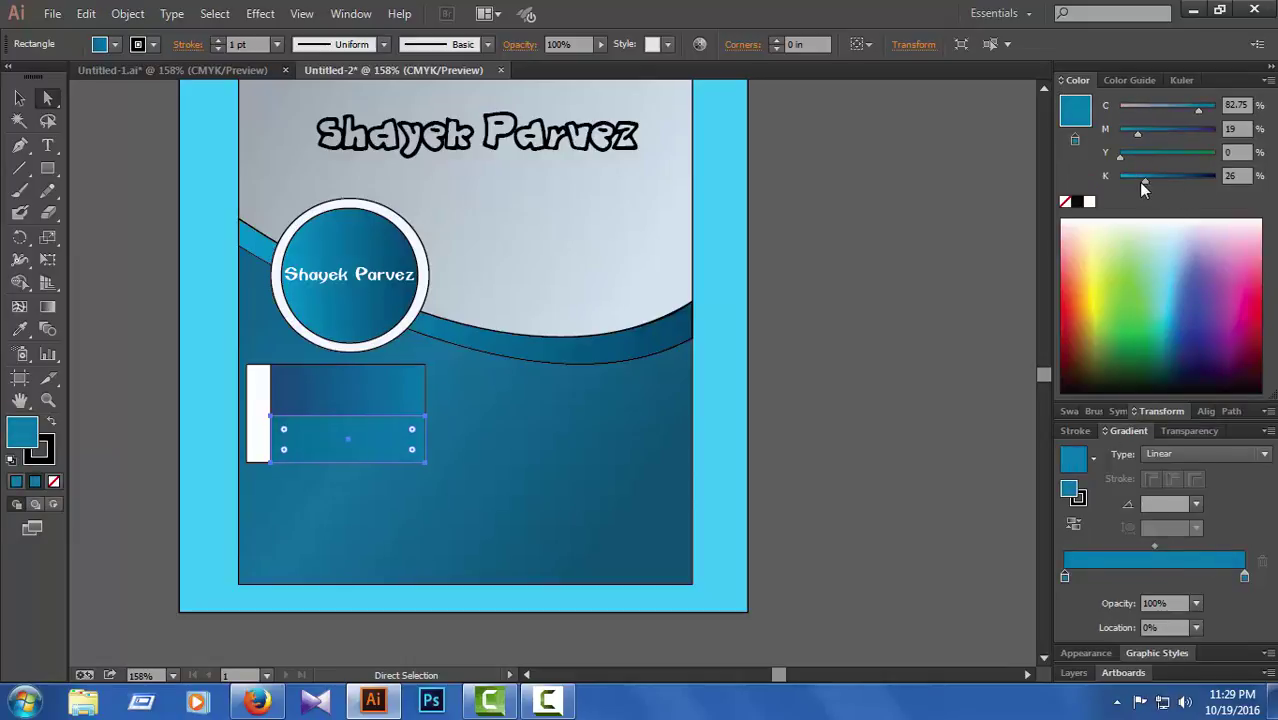
pyautogui.click(1244, 577)
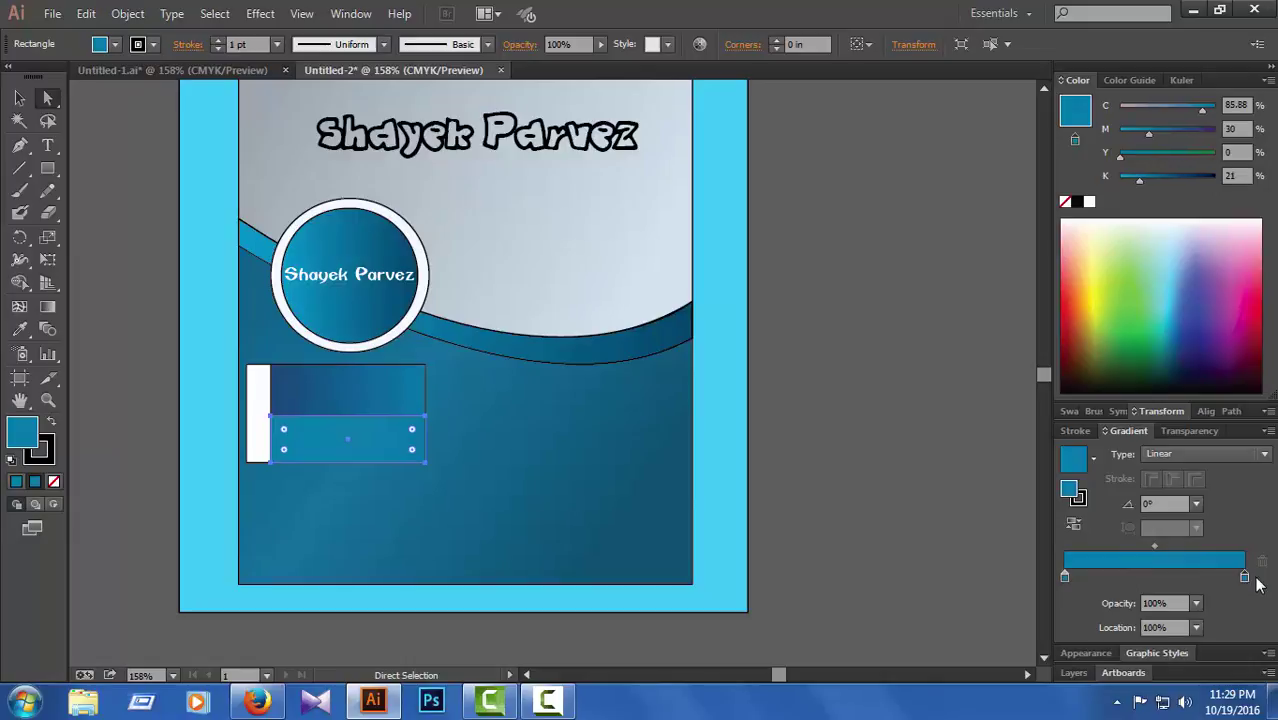
pyautogui.moveTo(1135, 177); pyautogui.dragTo(1152, 177)
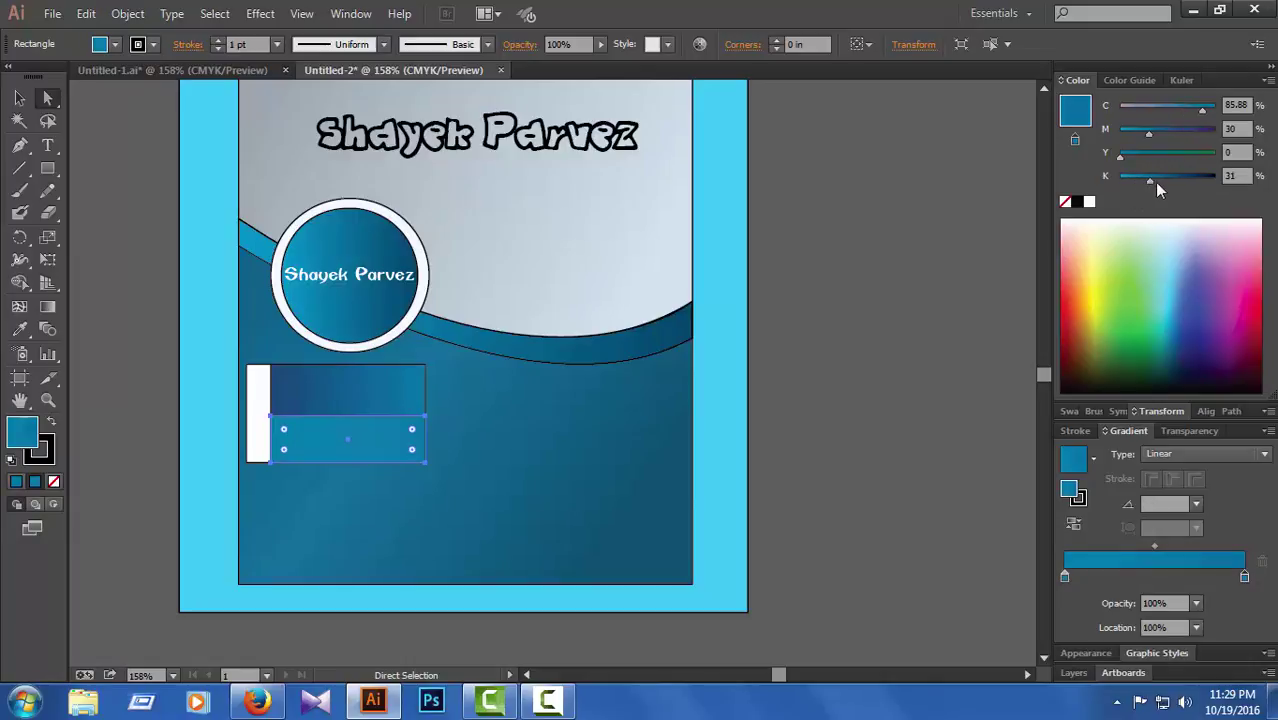
pyautogui.click(940, 415)
# - Apply the blue gradient to the left strip, making its left stop cyan-blue and adjusting the right stop
pyautogui.click(252, 418)
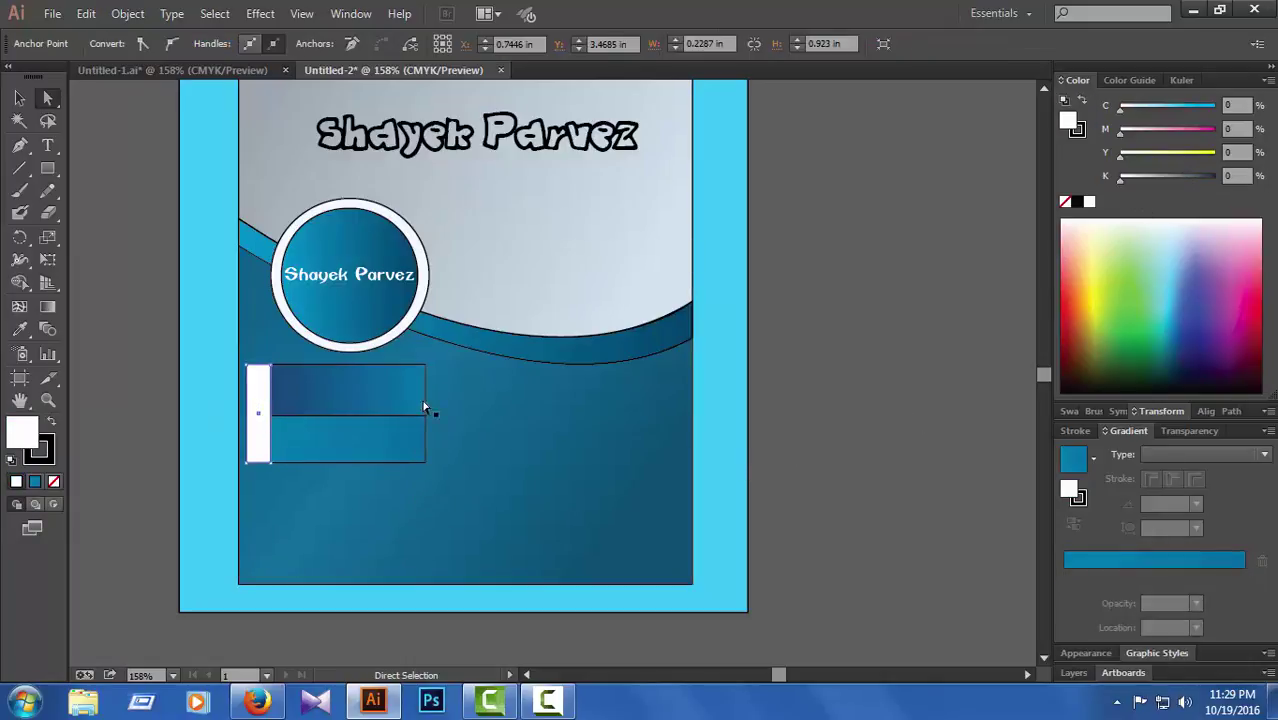
pyautogui.click(1064, 462)
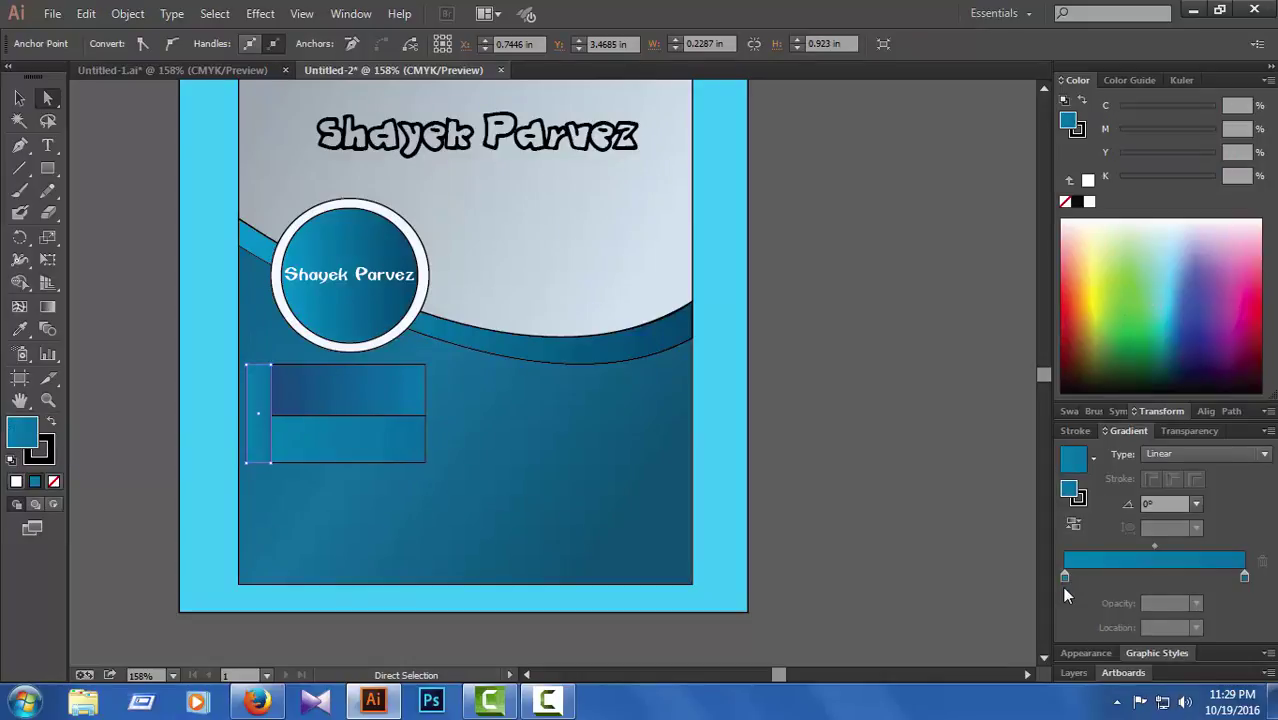
pyautogui.click(1064, 578)
pyautogui.click(1200, 302)
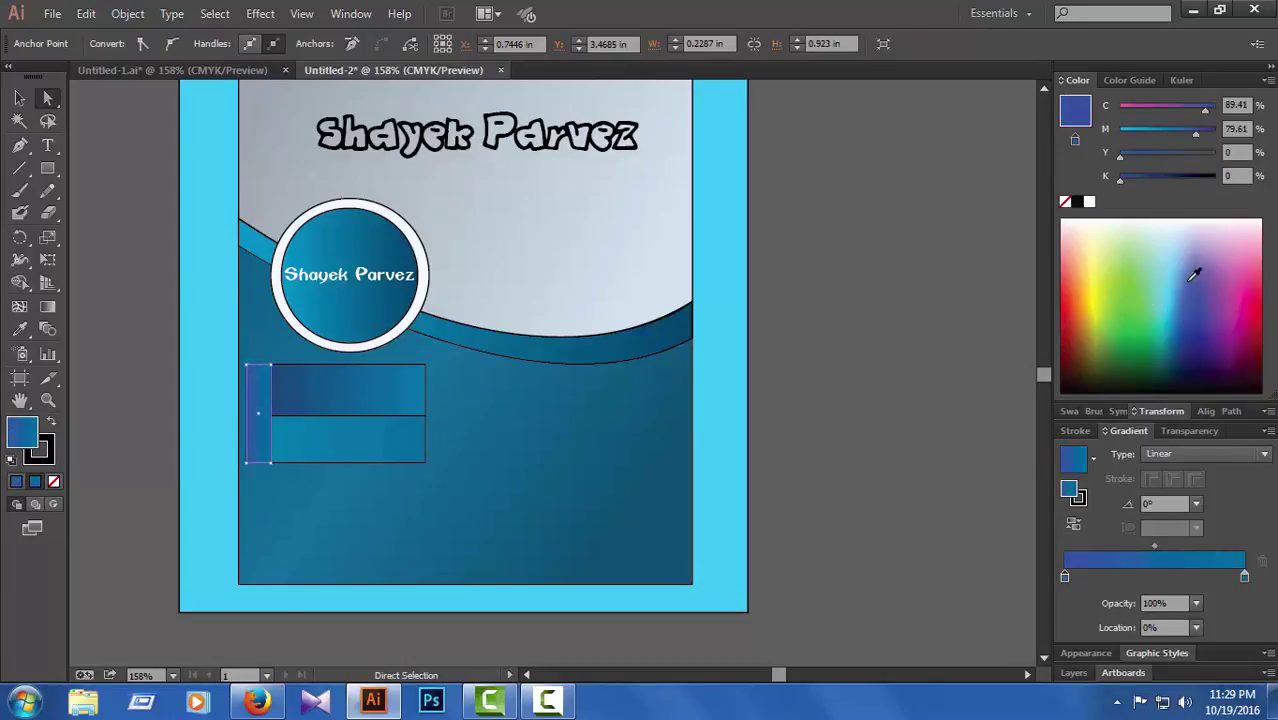
pyautogui.click(1146, 133)
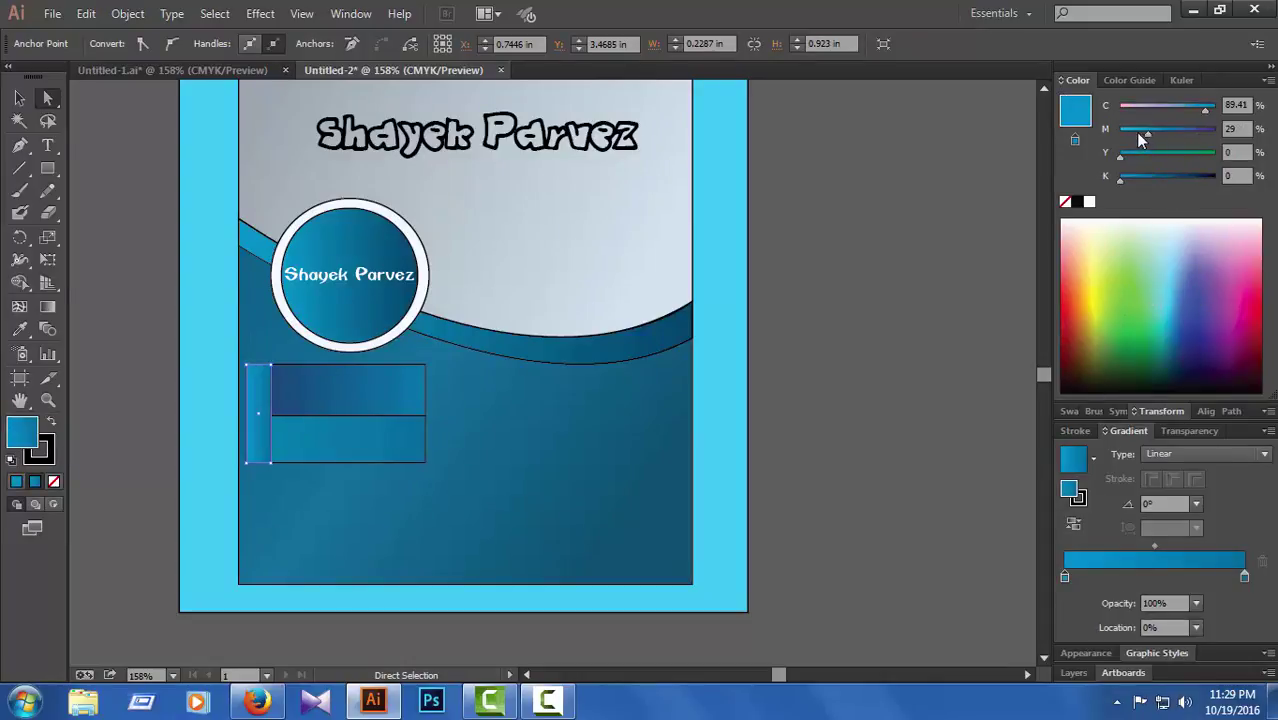
pyautogui.click(1245, 579)
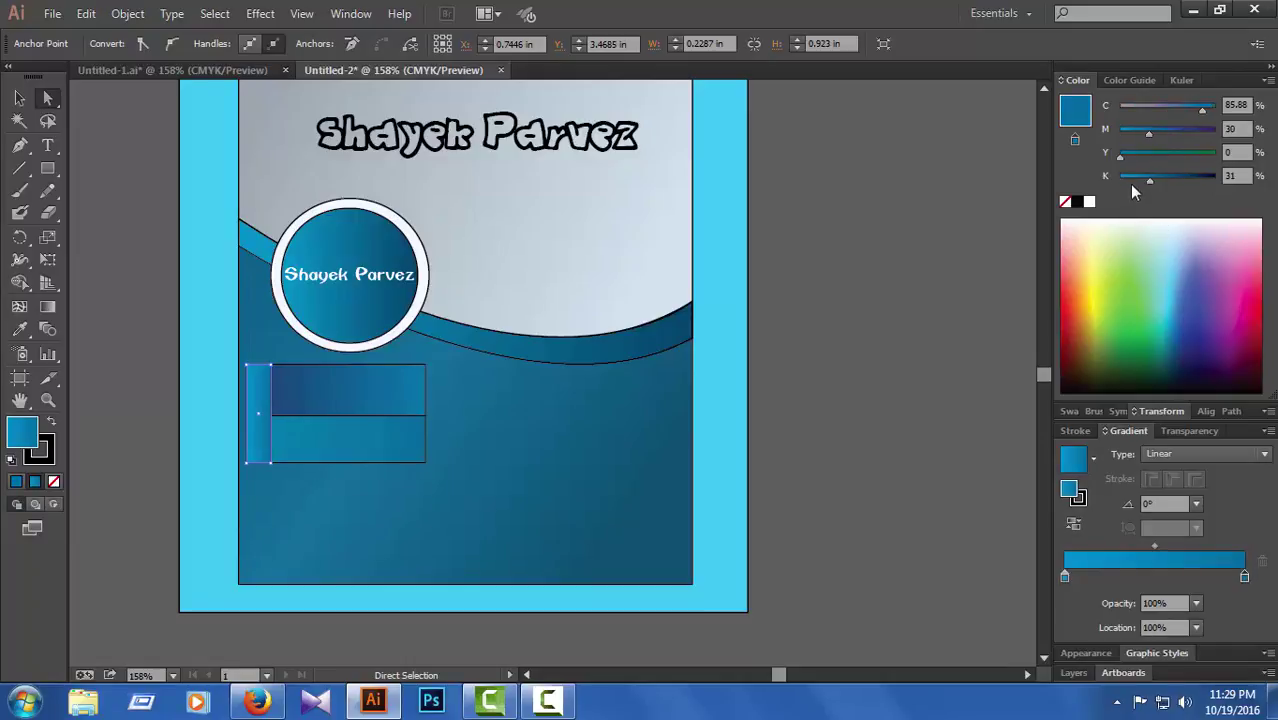
pyautogui.moveTo(1149, 180); pyautogui.dragTo(1095, 186)
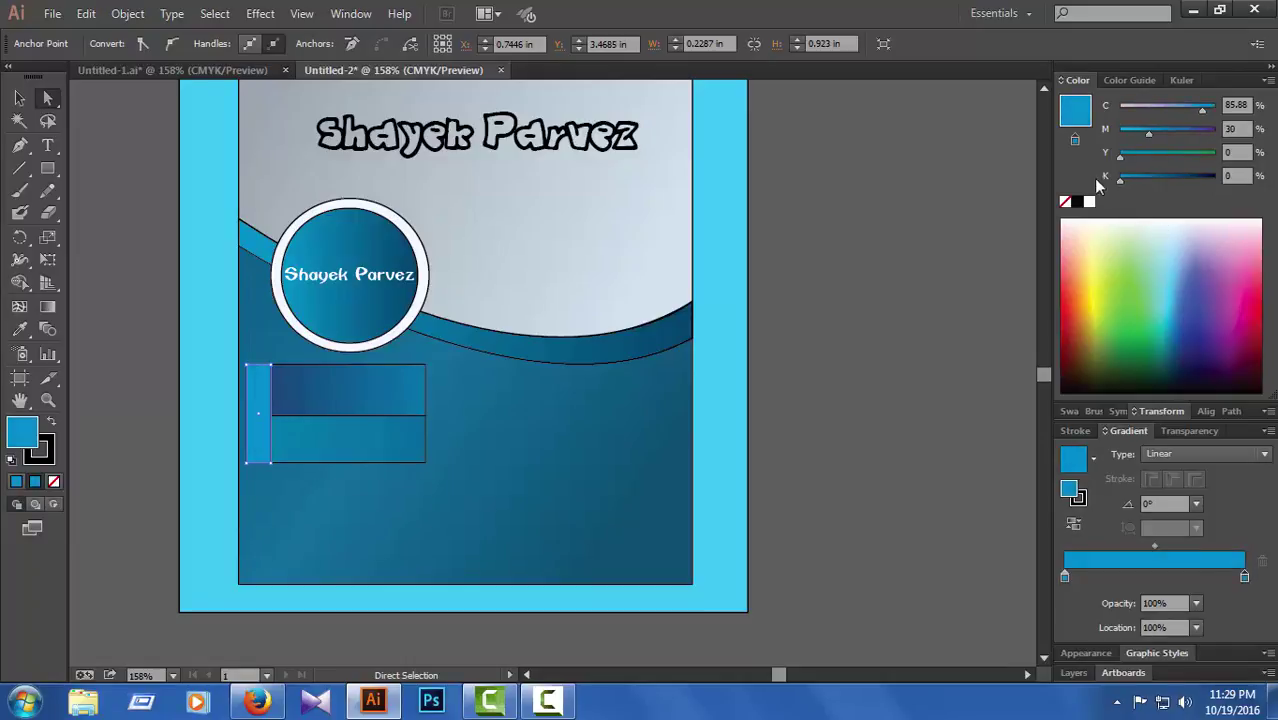
pyautogui.click(1152, 180)
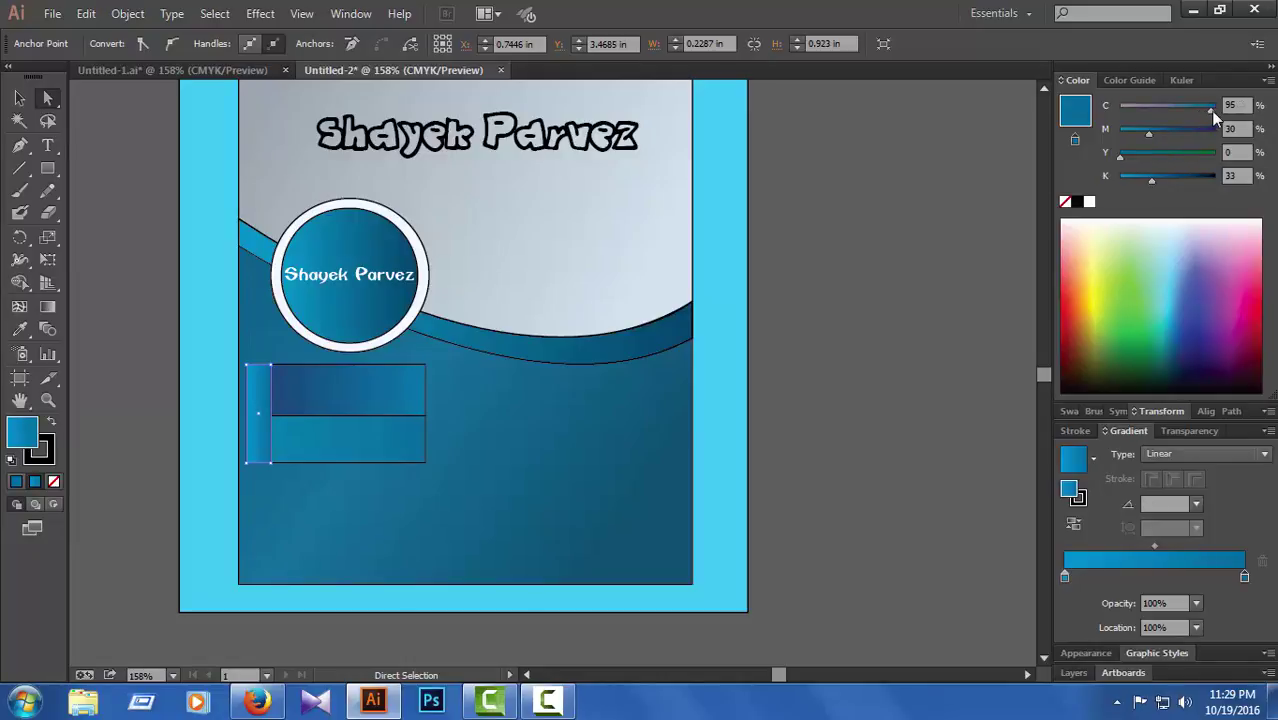
pyautogui.click(848, 365)
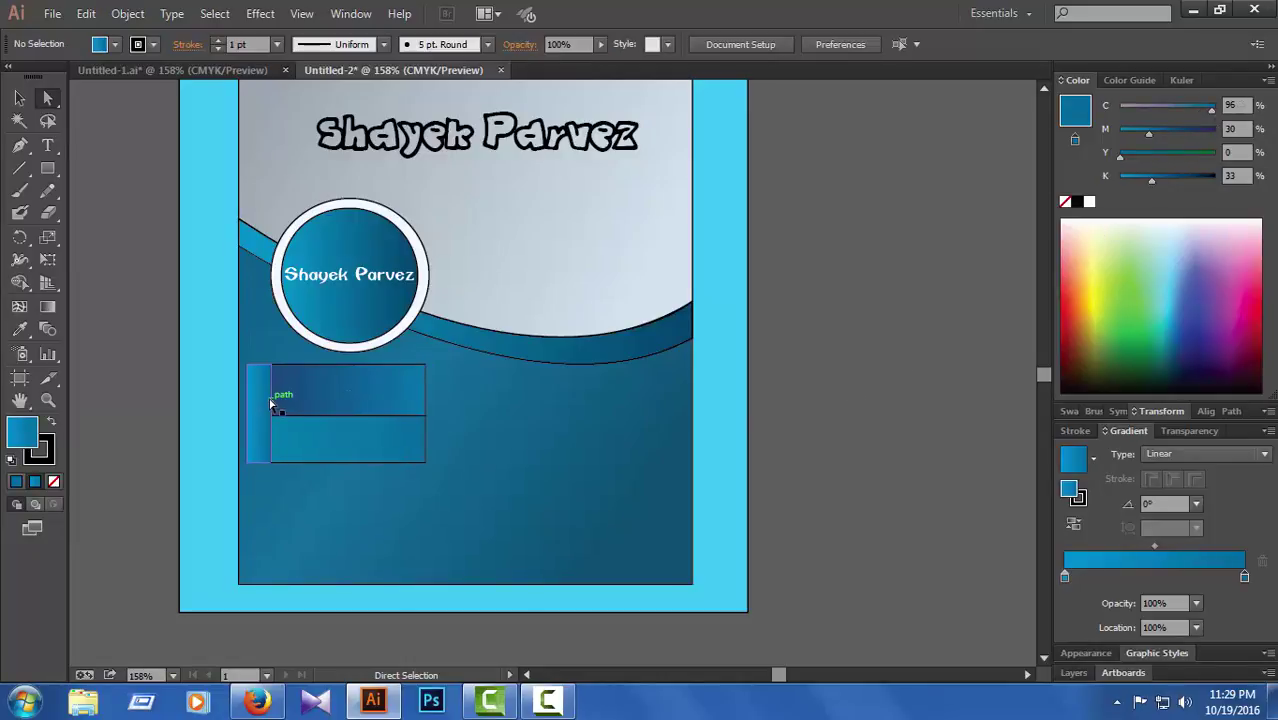
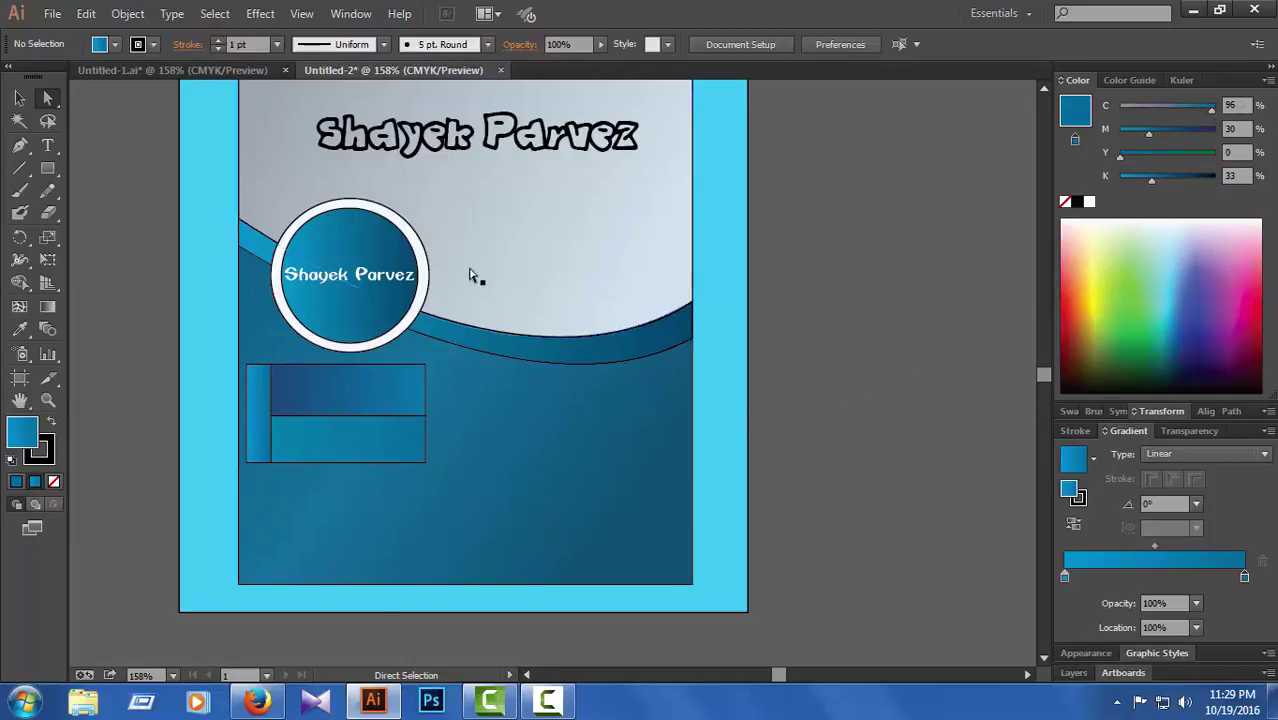
# - Start a text line in the label's upper bar for Summer and choose the Calibri font
pyautogui.click(47, 146)
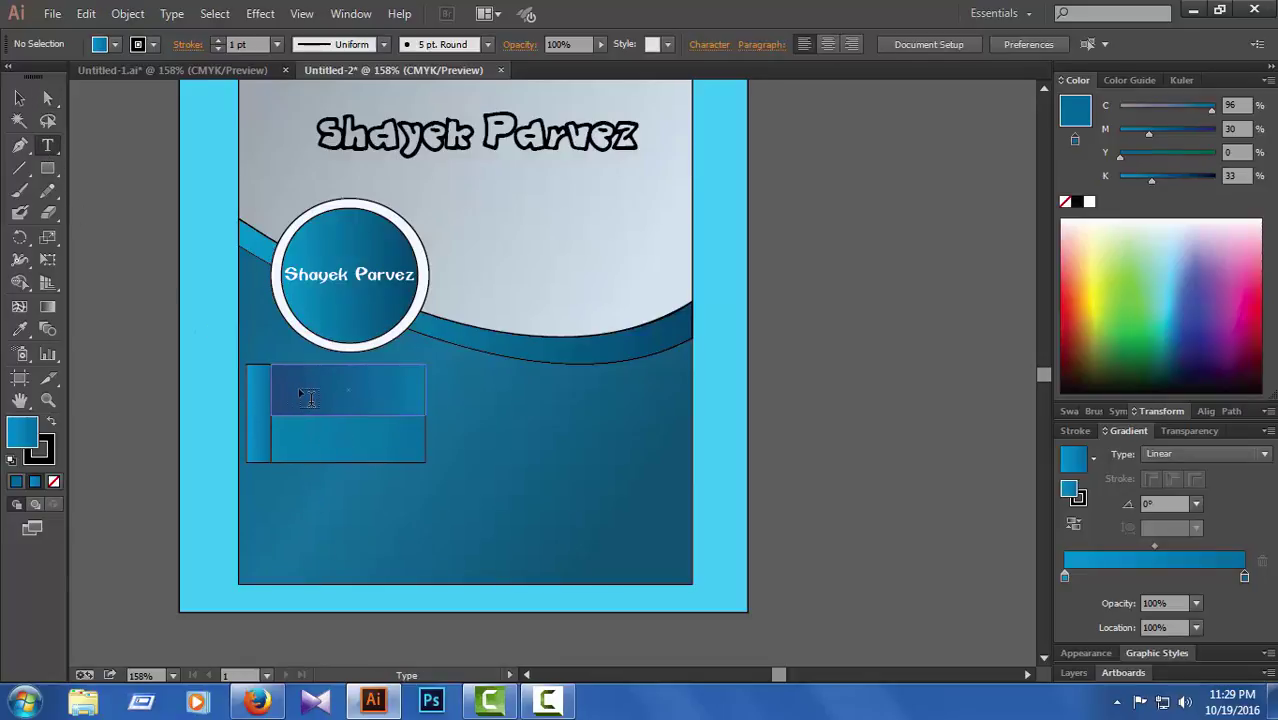
pyautogui.click(494, 455)
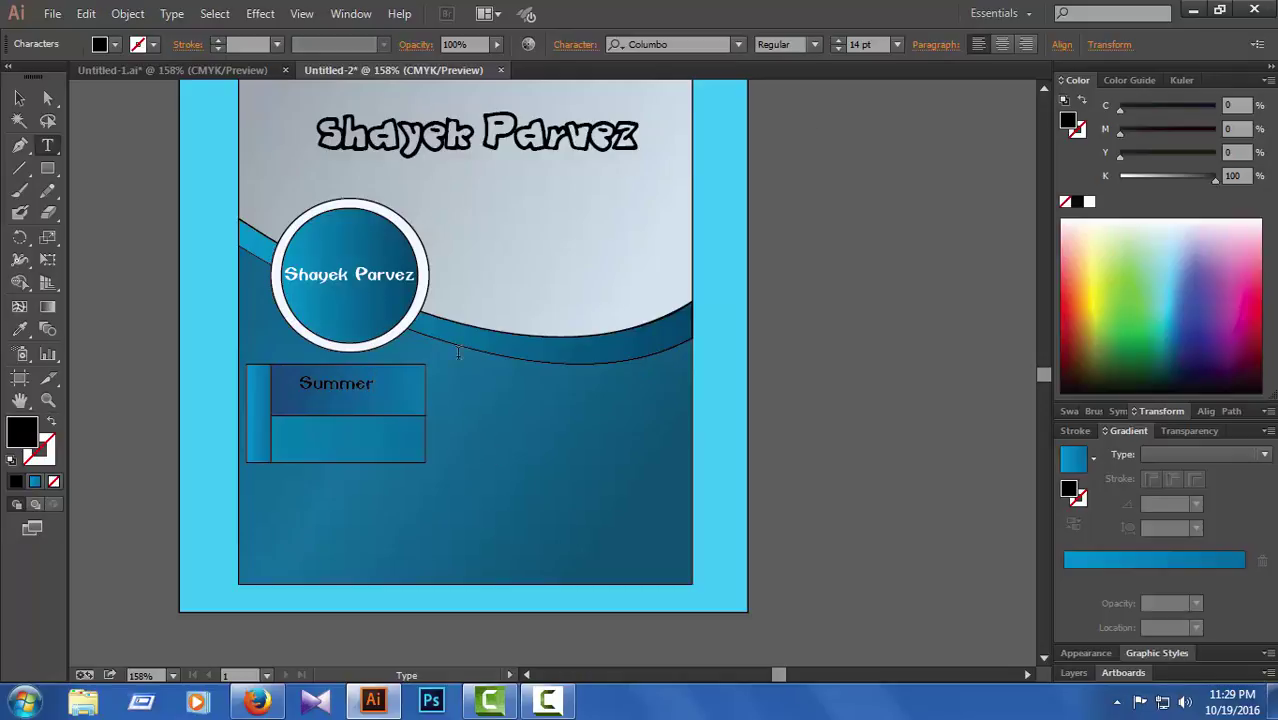
pyautogui.click(736, 45)
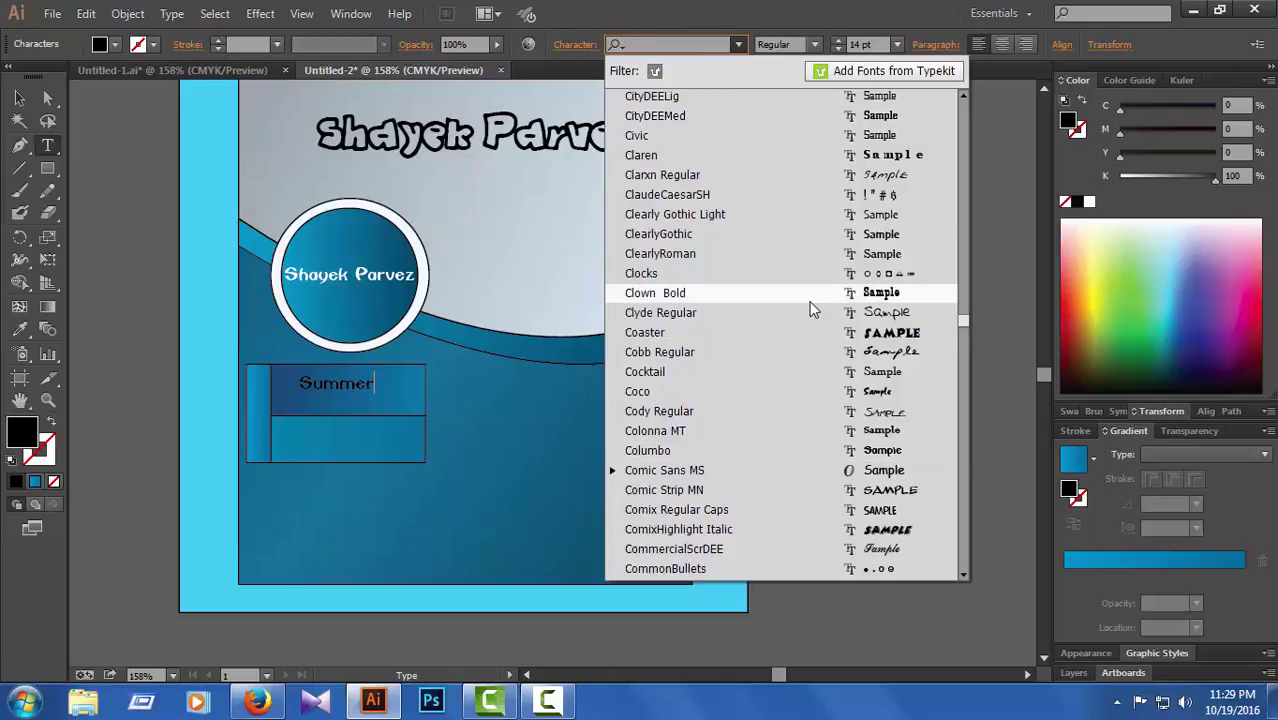
pyautogui.scroll(4, 813, 300)
pyautogui.scroll(12, 813, 300)
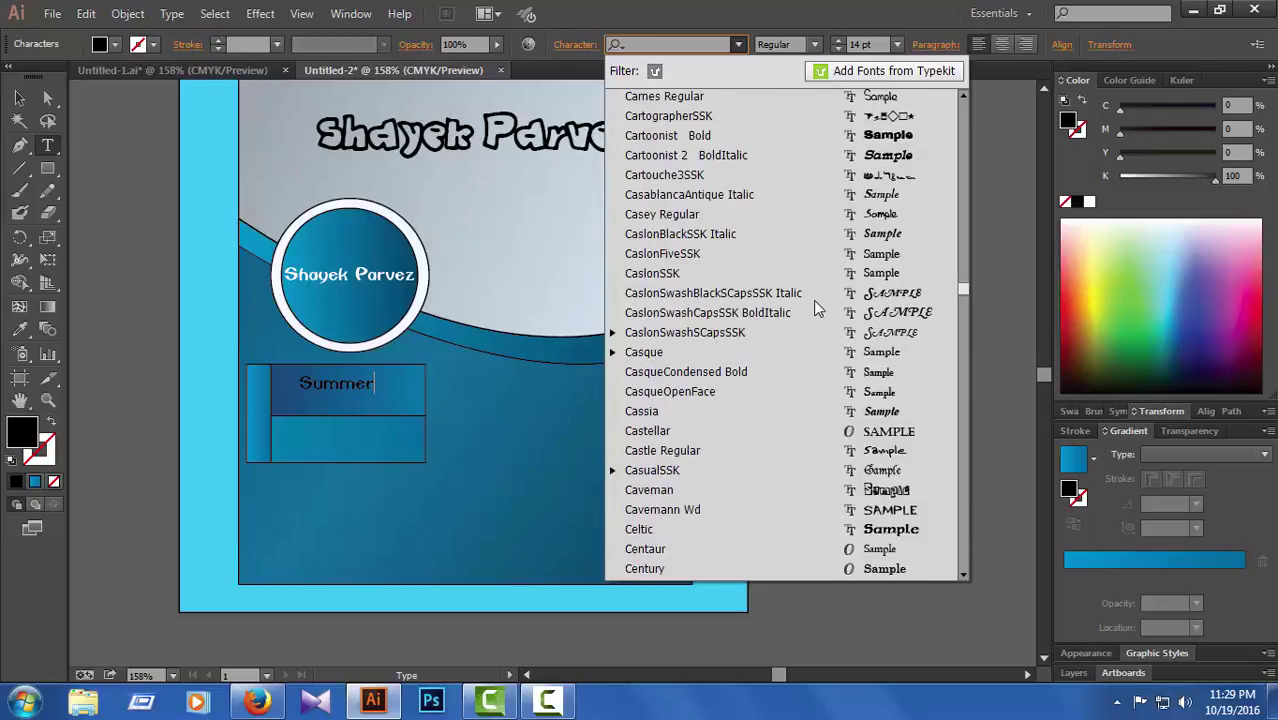
pyautogui.scroll(6, 813, 300)
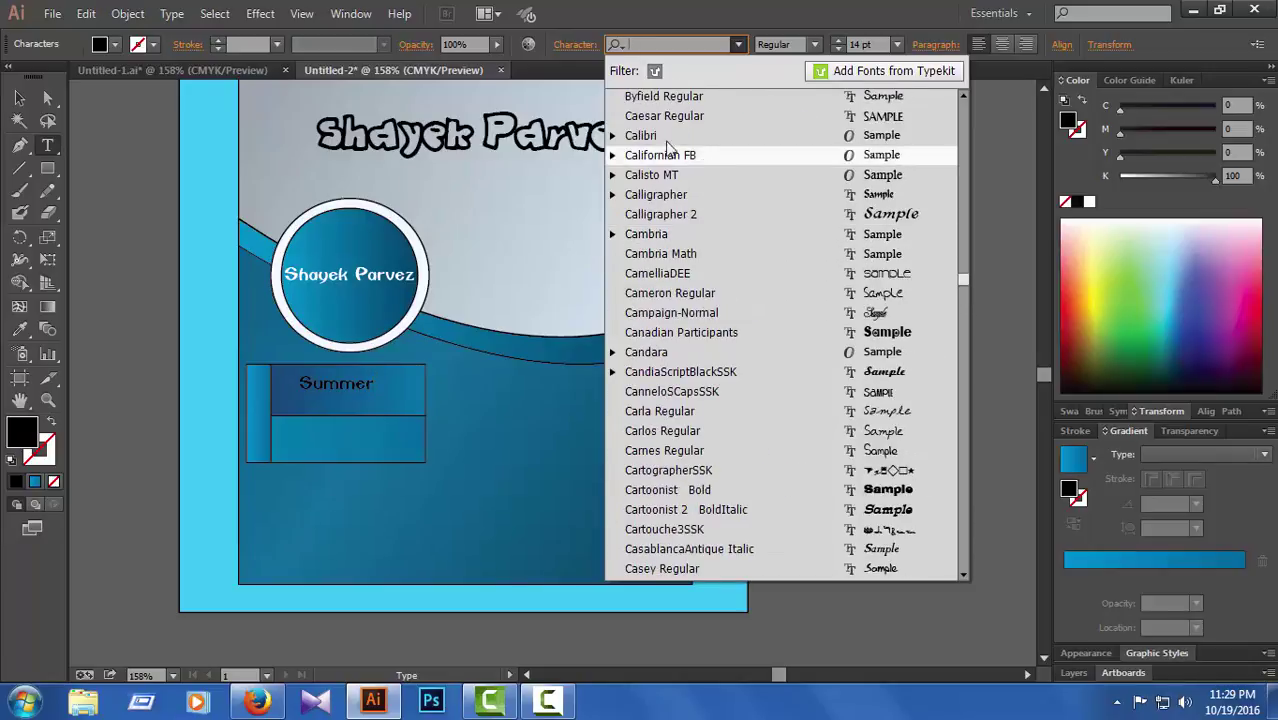
pyautogui.click(801, 137)
# - Apply Calibri Bold to the word Summer
pyautogui.moveTo(404, 396); pyautogui.dragTo(297, 386)
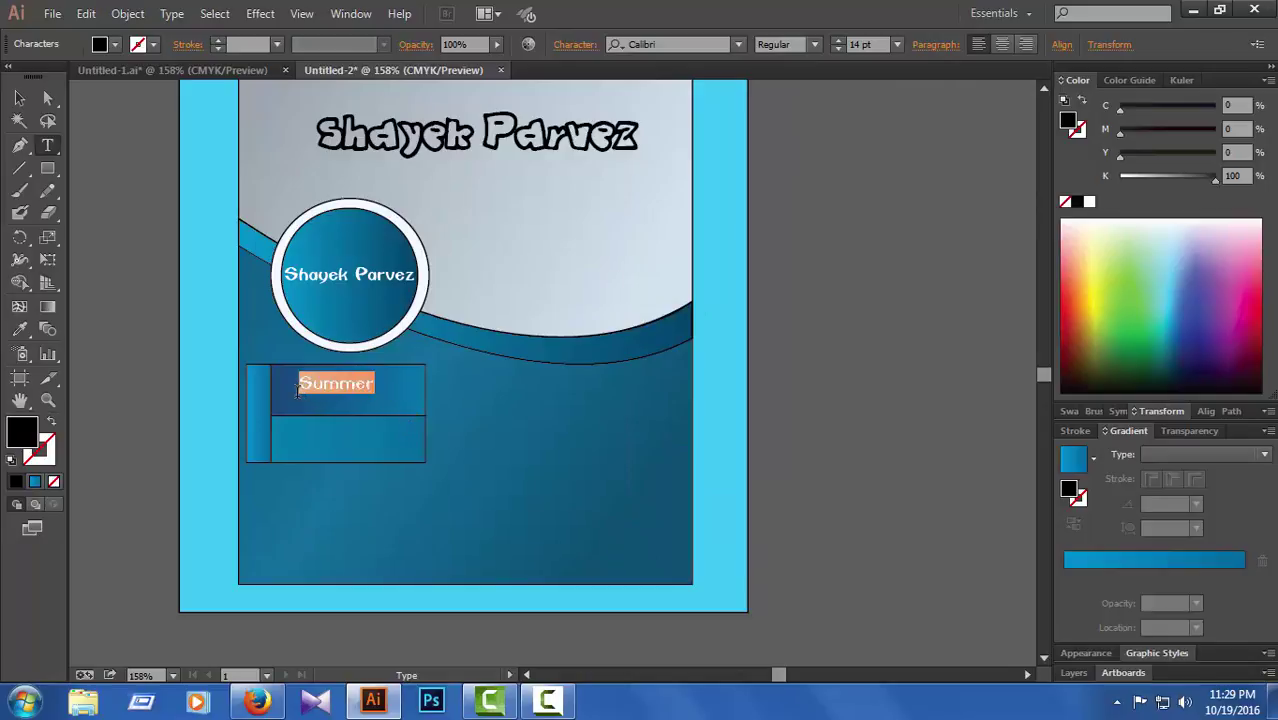
pyautogui.click(739, 44)
pyautogui.scroll(15, 786, 237)
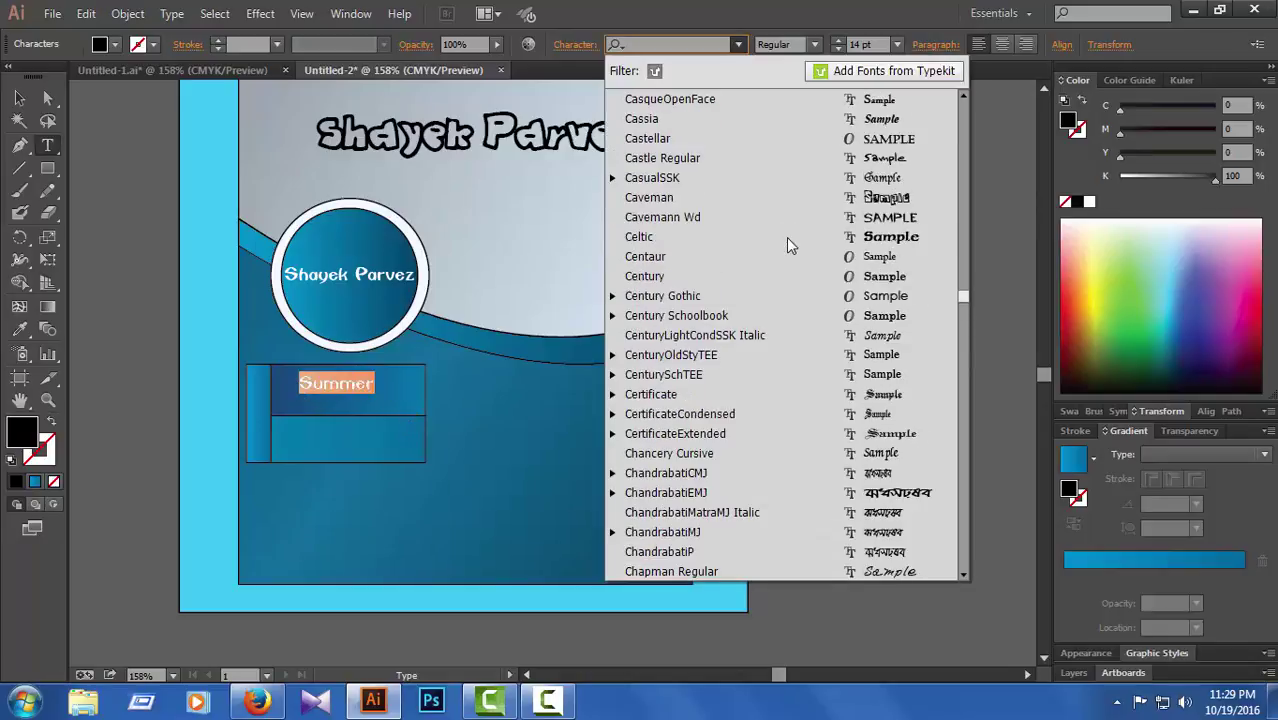
pyautogui.scroll(5, 783, 236)
pyautogui.scroll(-3, 783, 236)
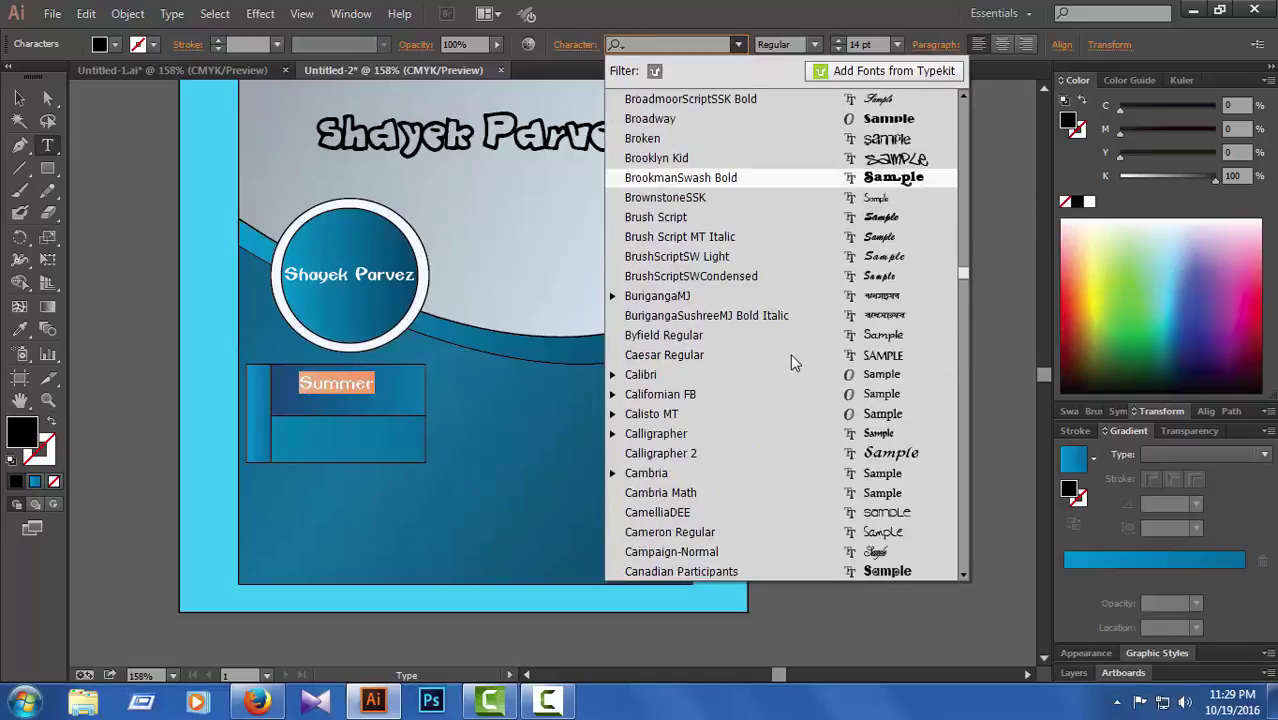
pyautogui.click(836, 380)
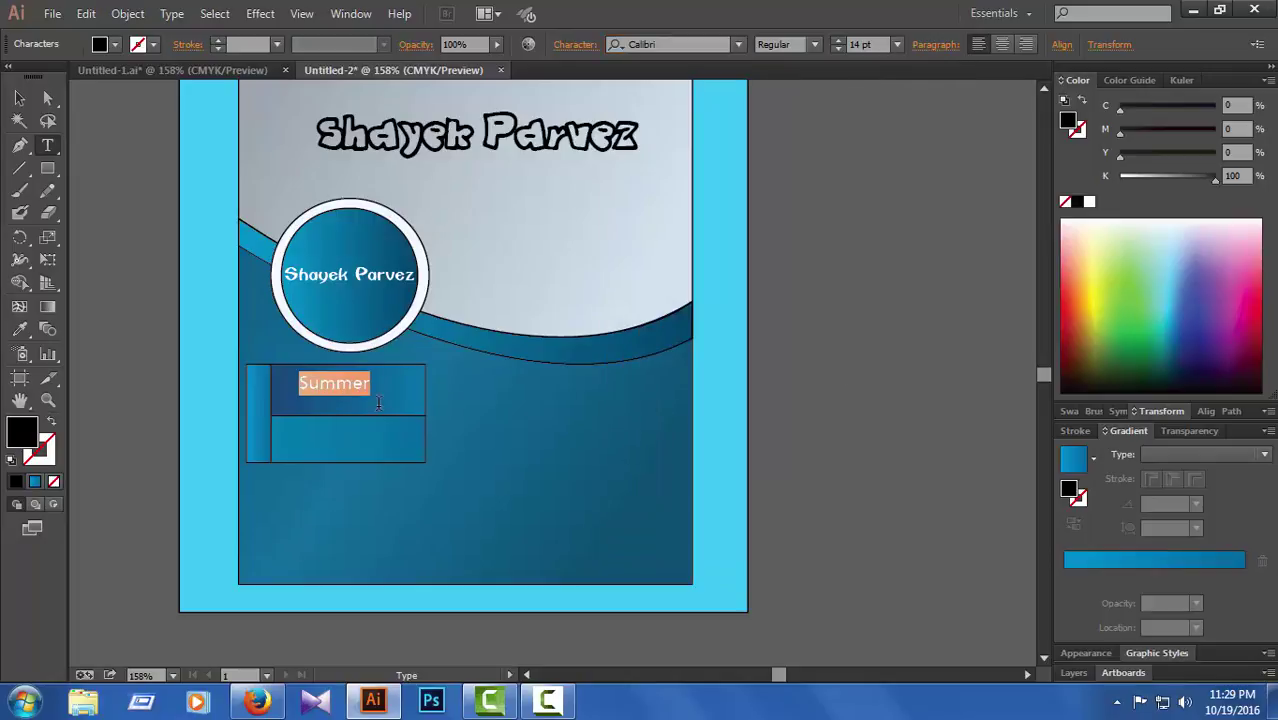
pyautogui.click(815, 44)
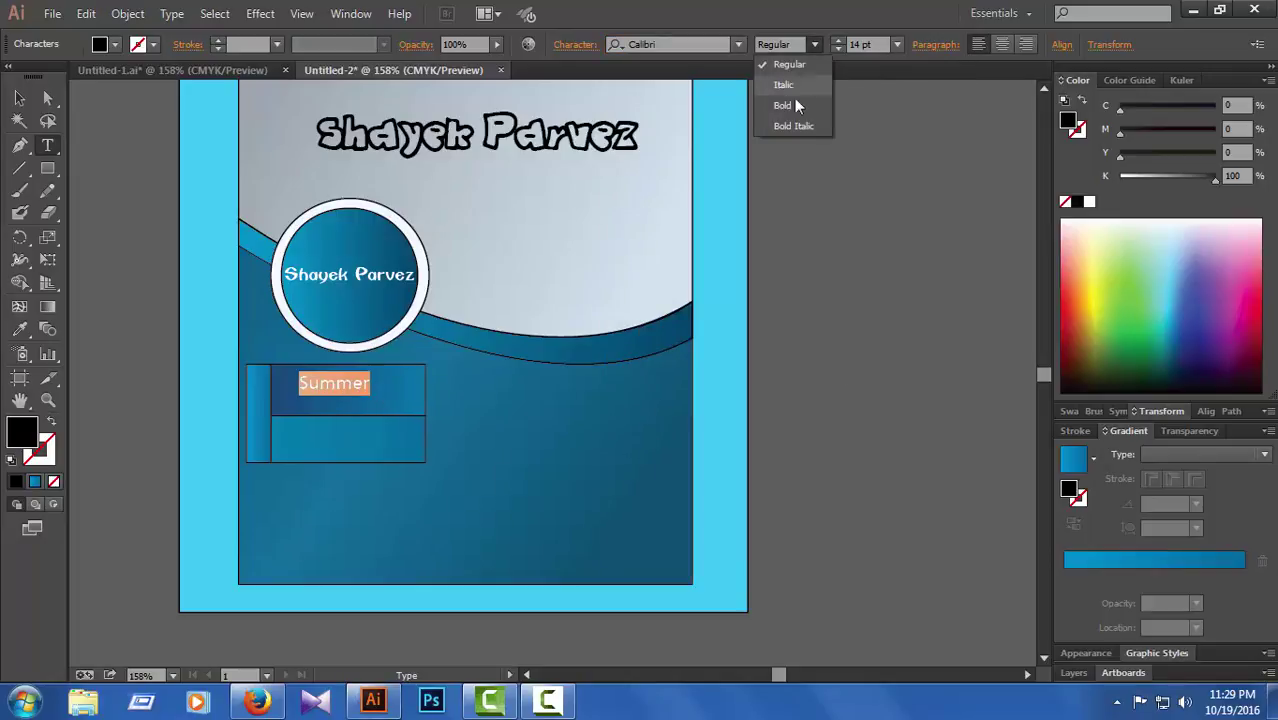
pyautogui.click(792, 104)
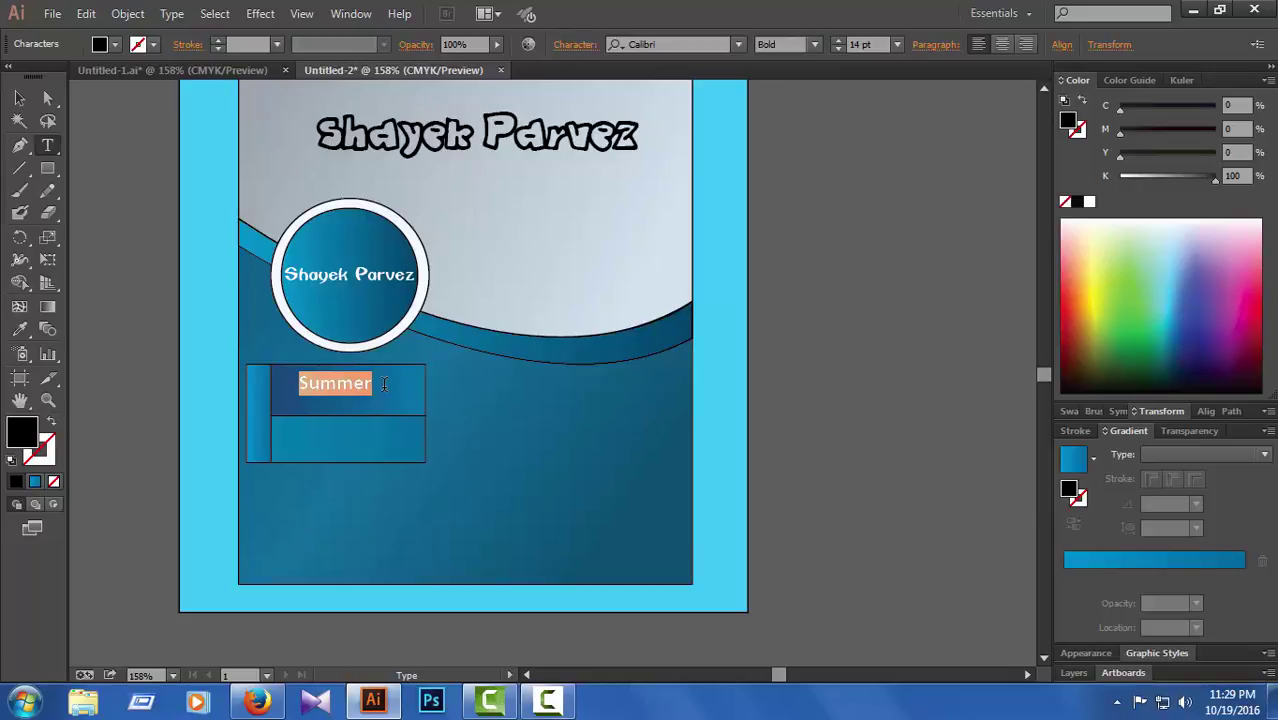
# - Enlarge Summer step by step to 22 pt
pyautogui.click(838, 41)
pyautogui.click(838, 41)
pyautogui.click(838, 41)
pyautogui.click(838, 41)
pyautogui.click(838, 41)
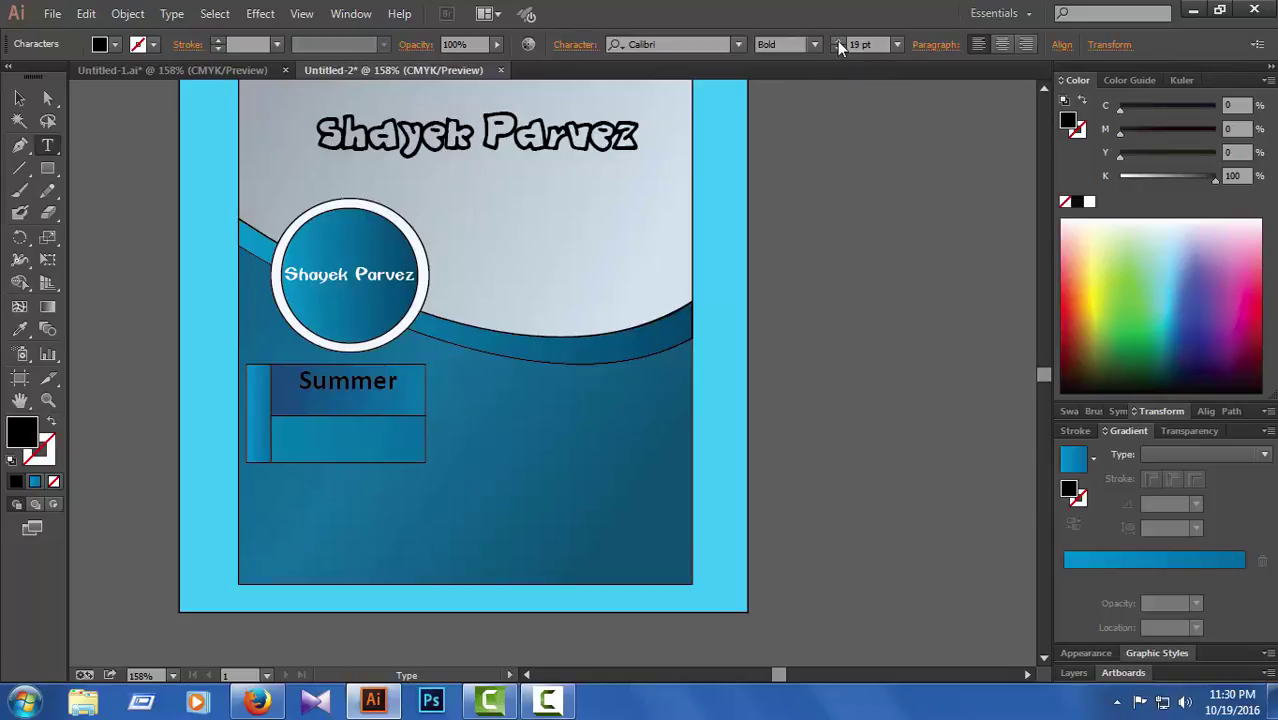
pyautogui.moveTo(412, 388); pyautogui.dragTo(287, 380)
pyautogui.click(342, 381)
pyautogui.moveTo(398, 382); pyautogui.dragTo(289, 384)
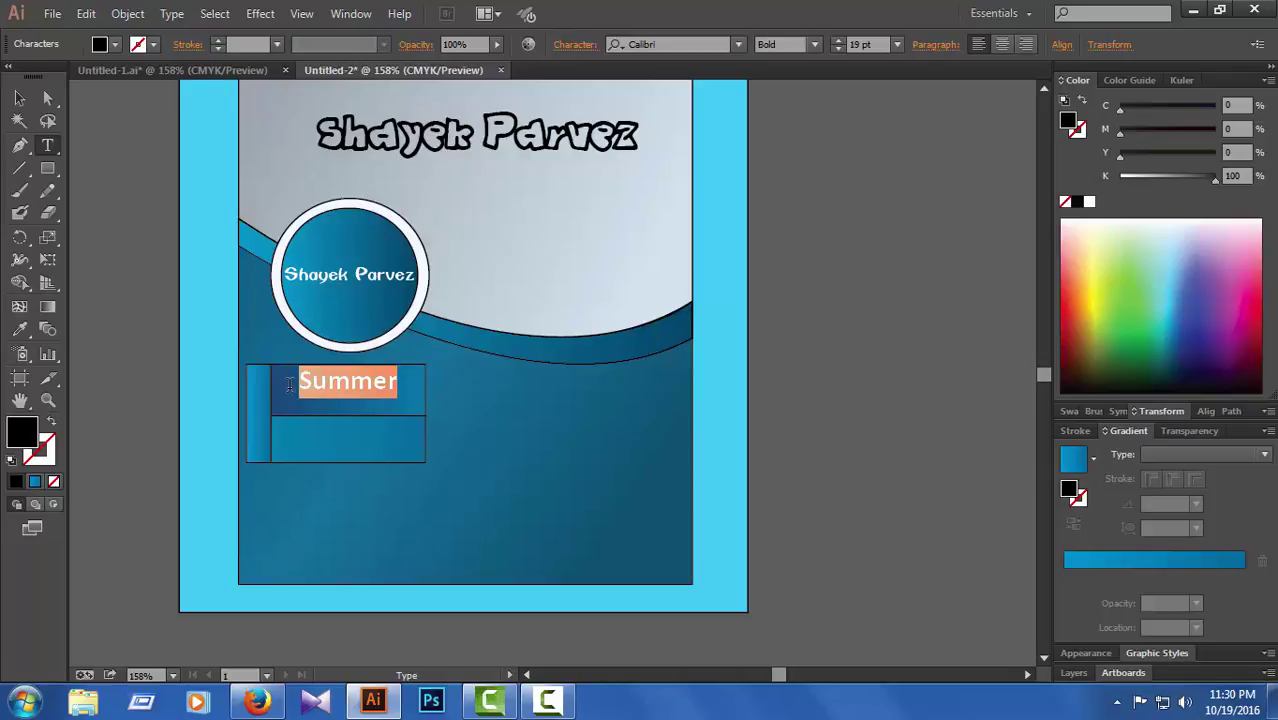
pyautogui.click(838, 41)
pyautogui.click(838, 41)
pyautogui.click(838, 41)
pyautogui.keyDown('ctrl'); pyautogui.click(279, 203); pyautogui.keyUp('ctrl')
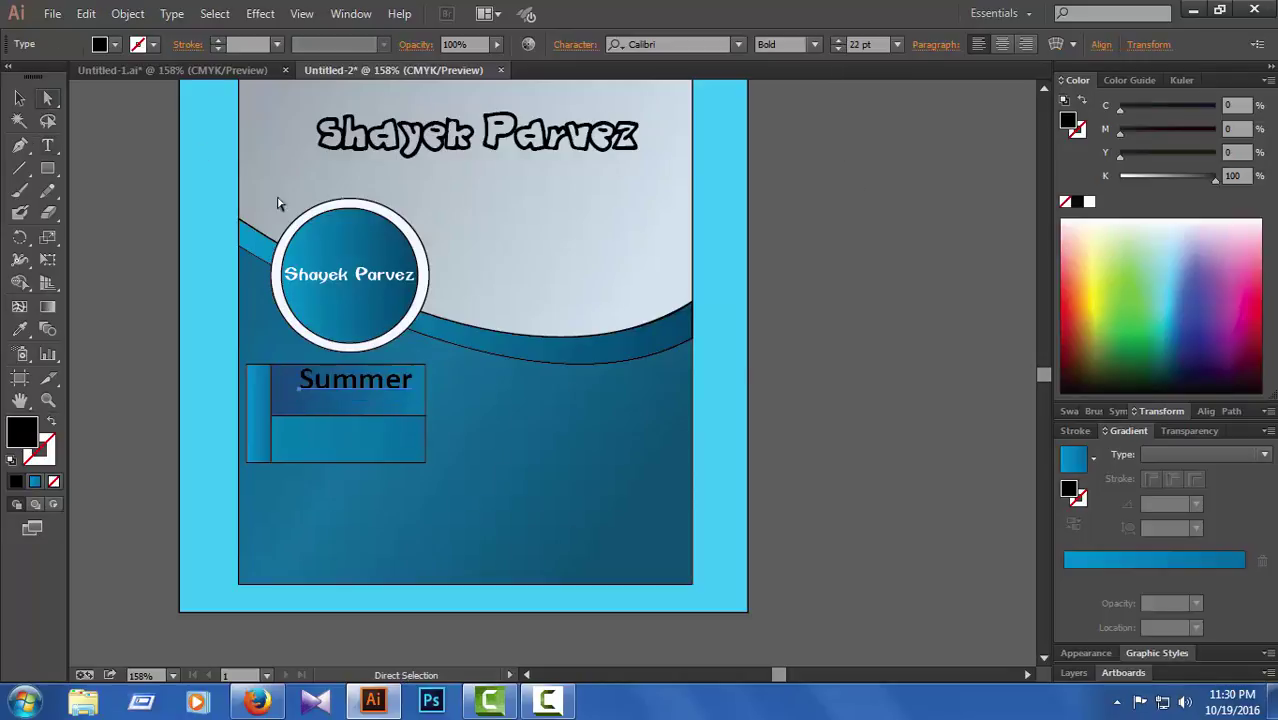
# - Nudge Summer vertically within the bar and make it white
pyautogui.press('Down')
pyautogui.press('Down')
pyautogui.press('Down')
pyautogui.press('Down')
pyautogui.press('Down')
pyautogui.press('Down')
pyautogui.press('Down')
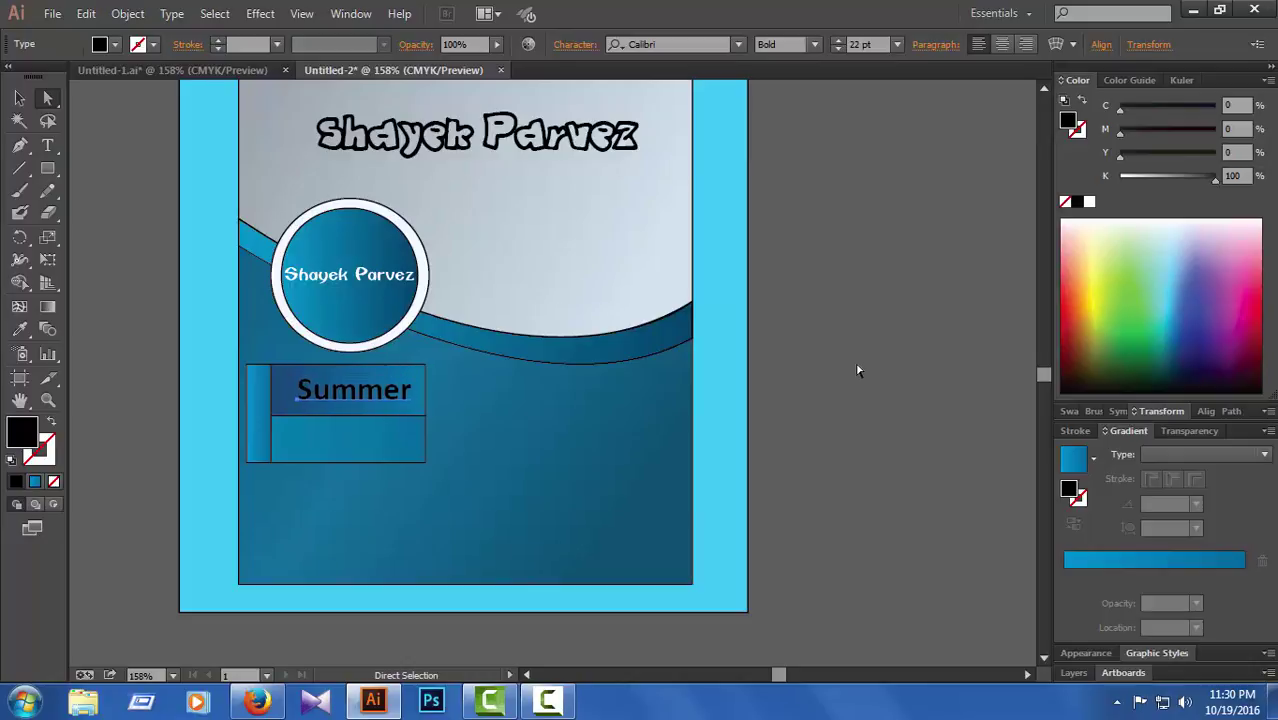
pyautogui.press('Down')
pyautogui.press('Up')
pyautogui.click(1089, 203)
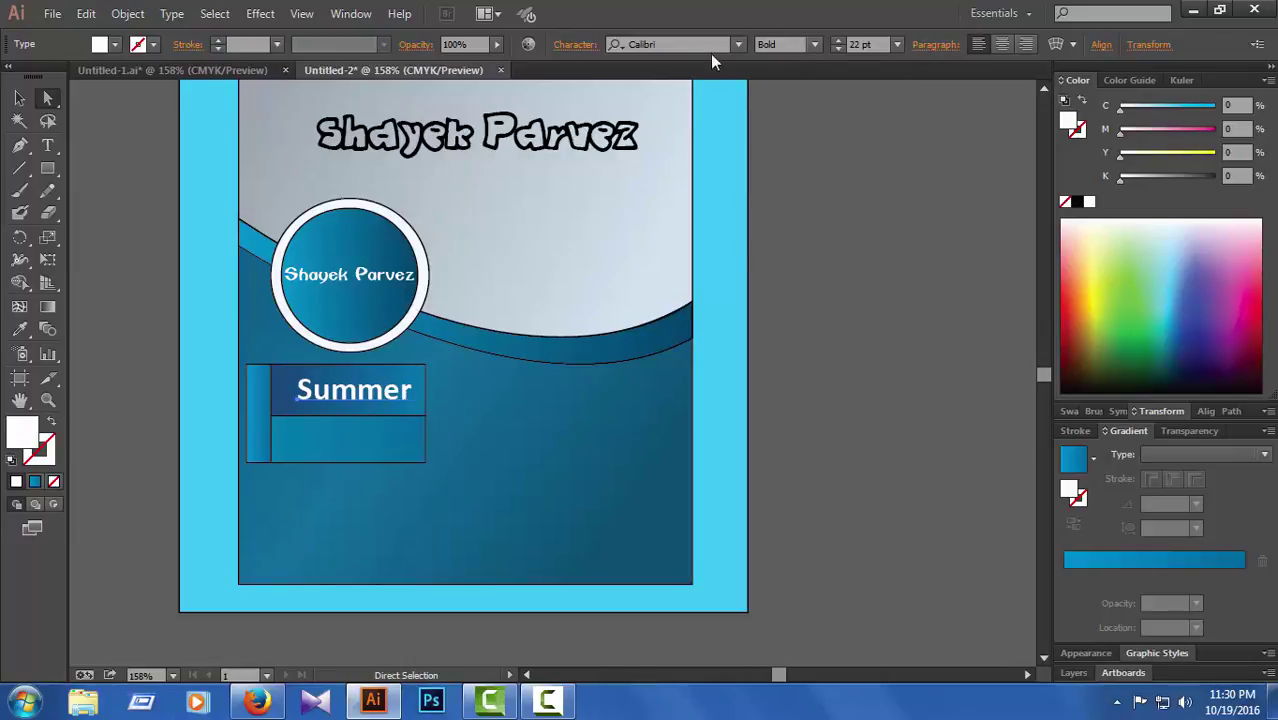
# - Try Berlin Sans FB Demi Bold on Summer
pyautogui.click(738, 44)
pyautogui.scroll(3, 840, 180)
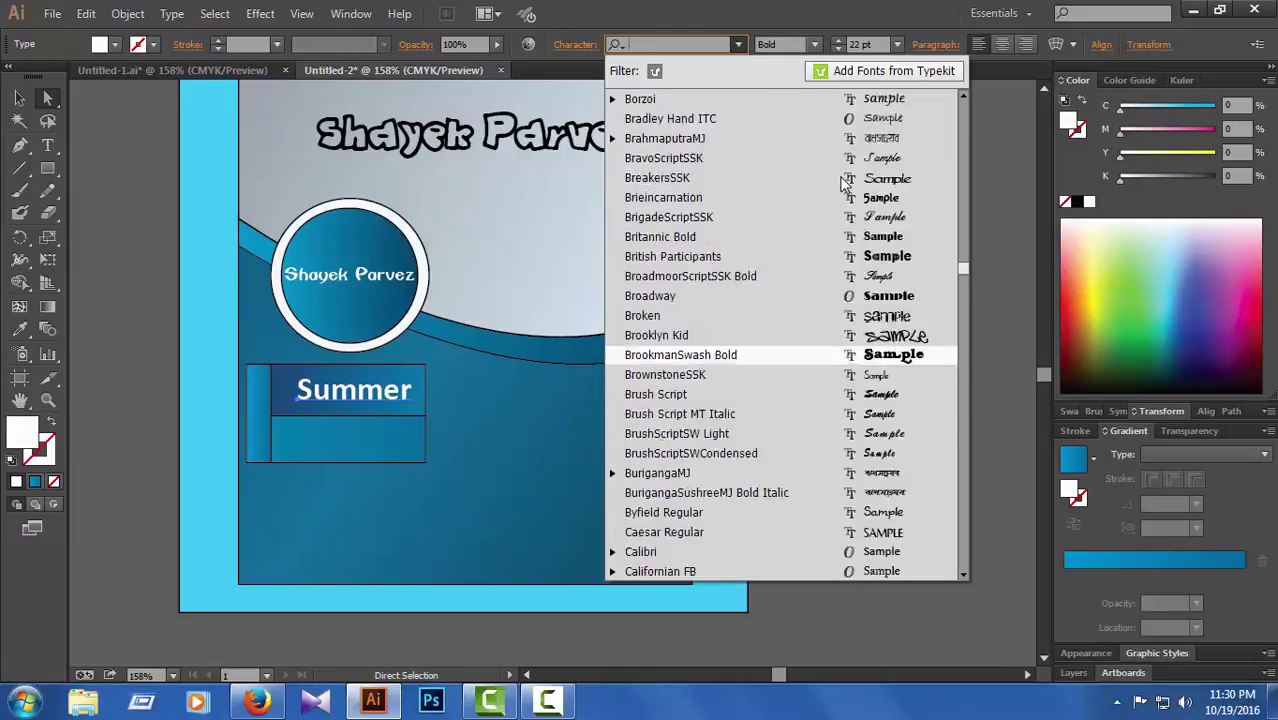
pyautogui.scroll(13, 845, 180)
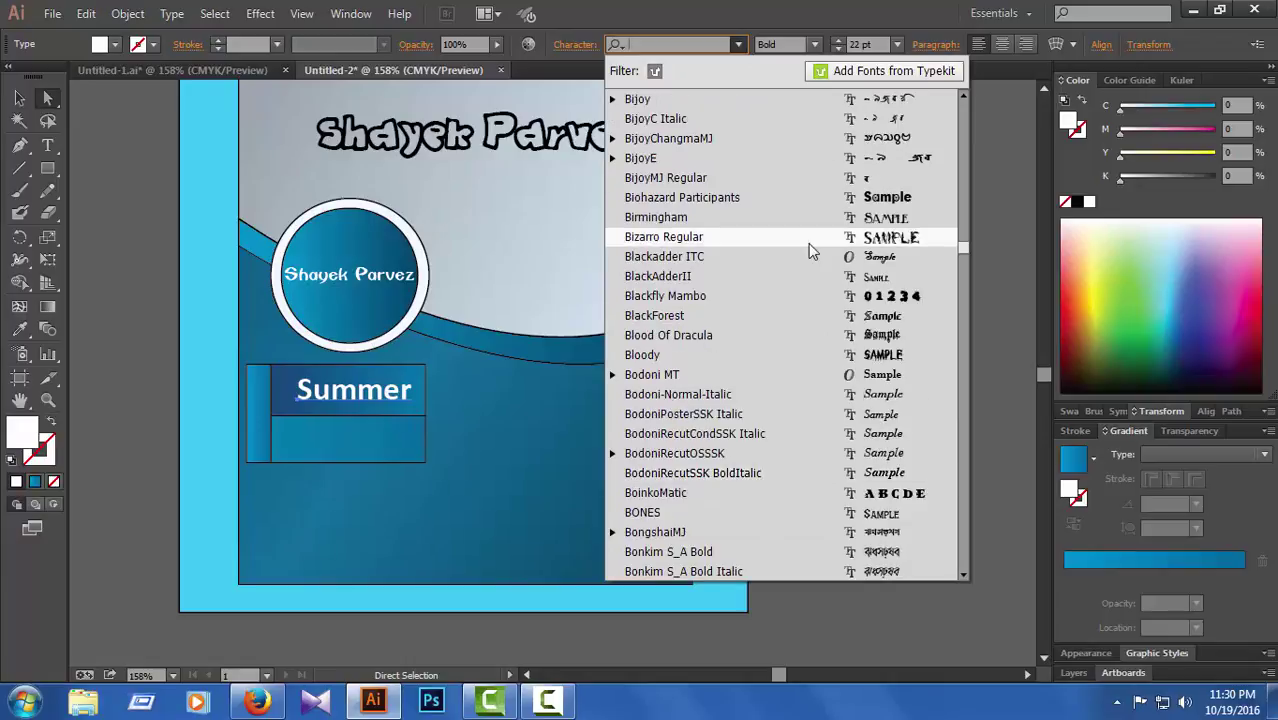
pyautogui.scroll(8, 875, 395)
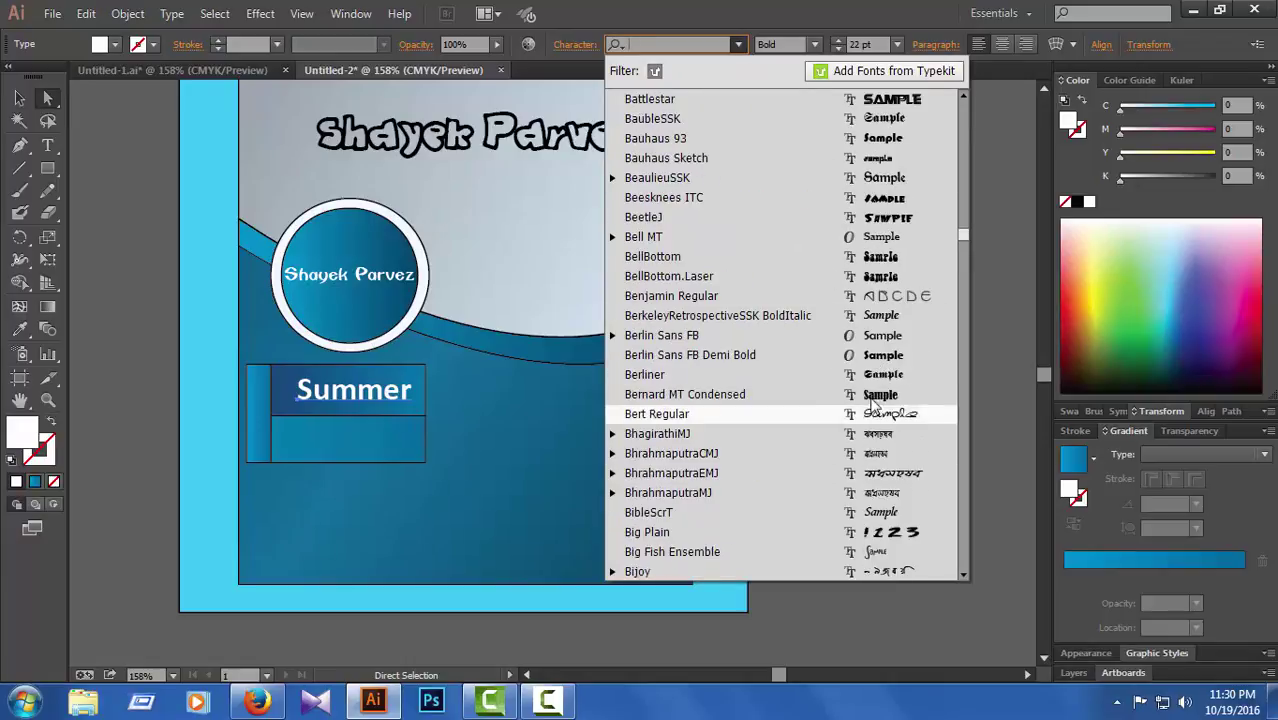
pyautogui.click(877, 362)
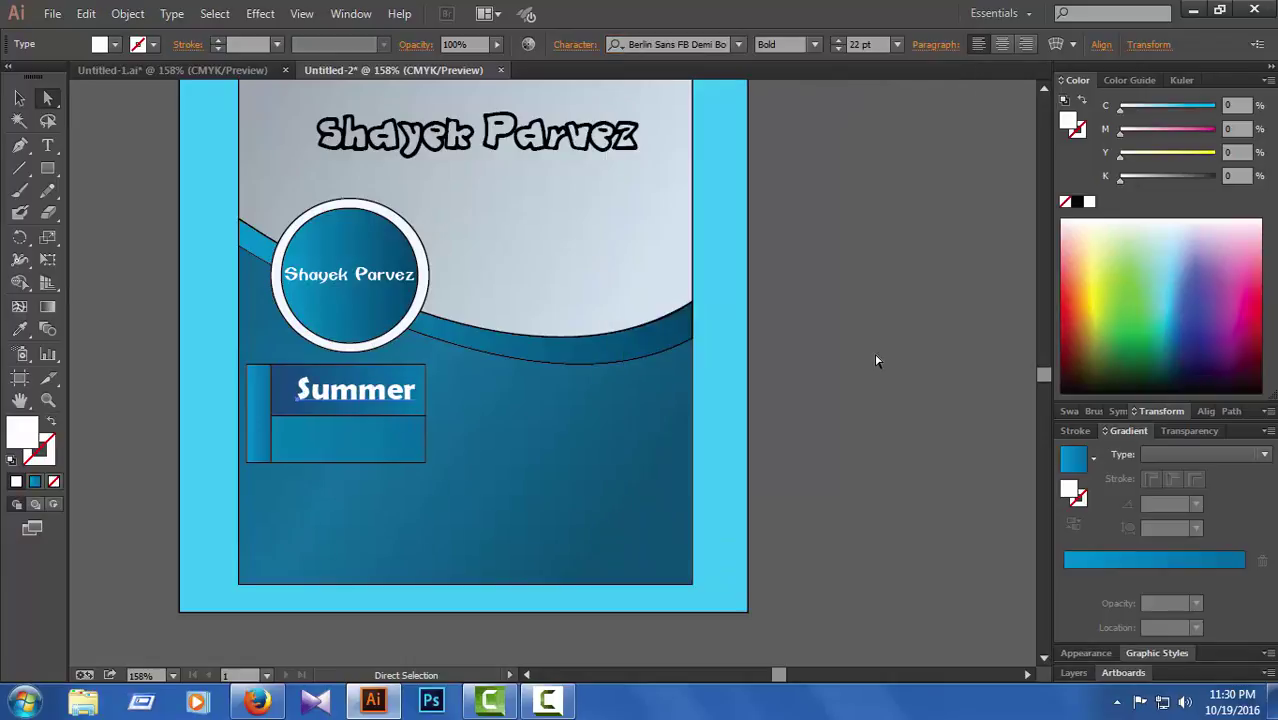
# - Set Summer in Arial Rounded MT Bold
pyautogui.click(743, 45)
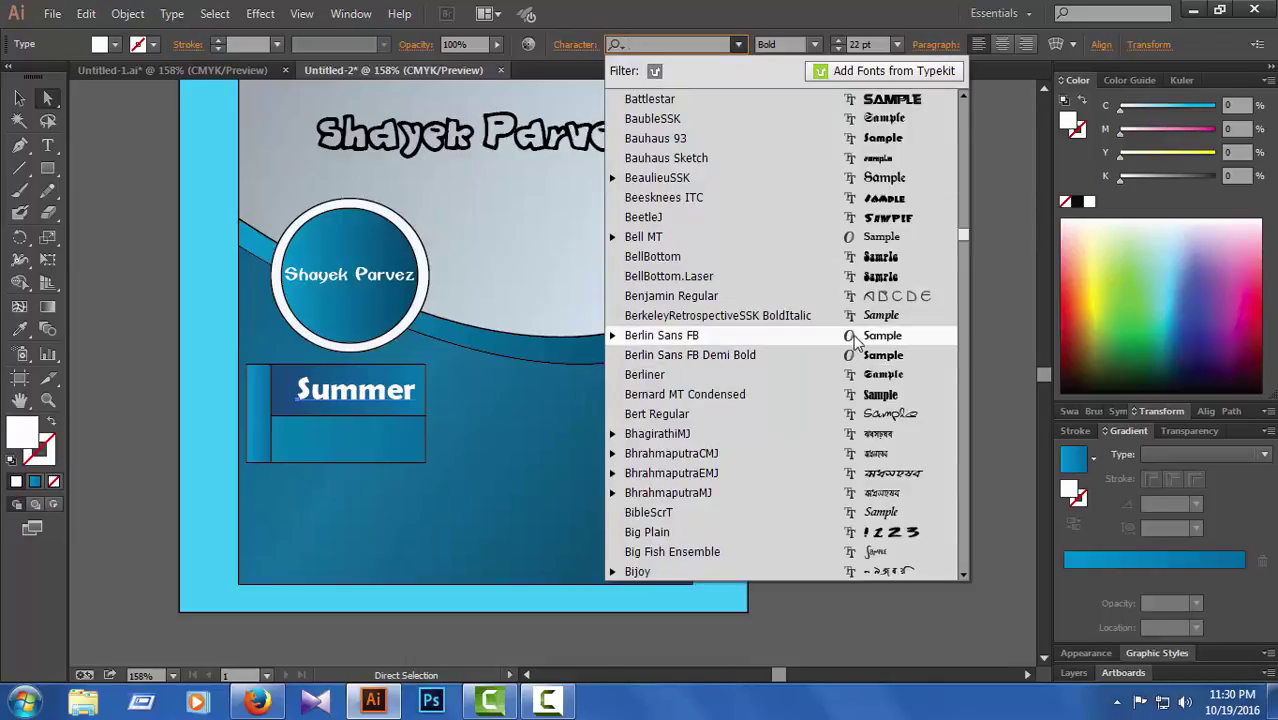
pyautogui.scroll(12, 860, 358)
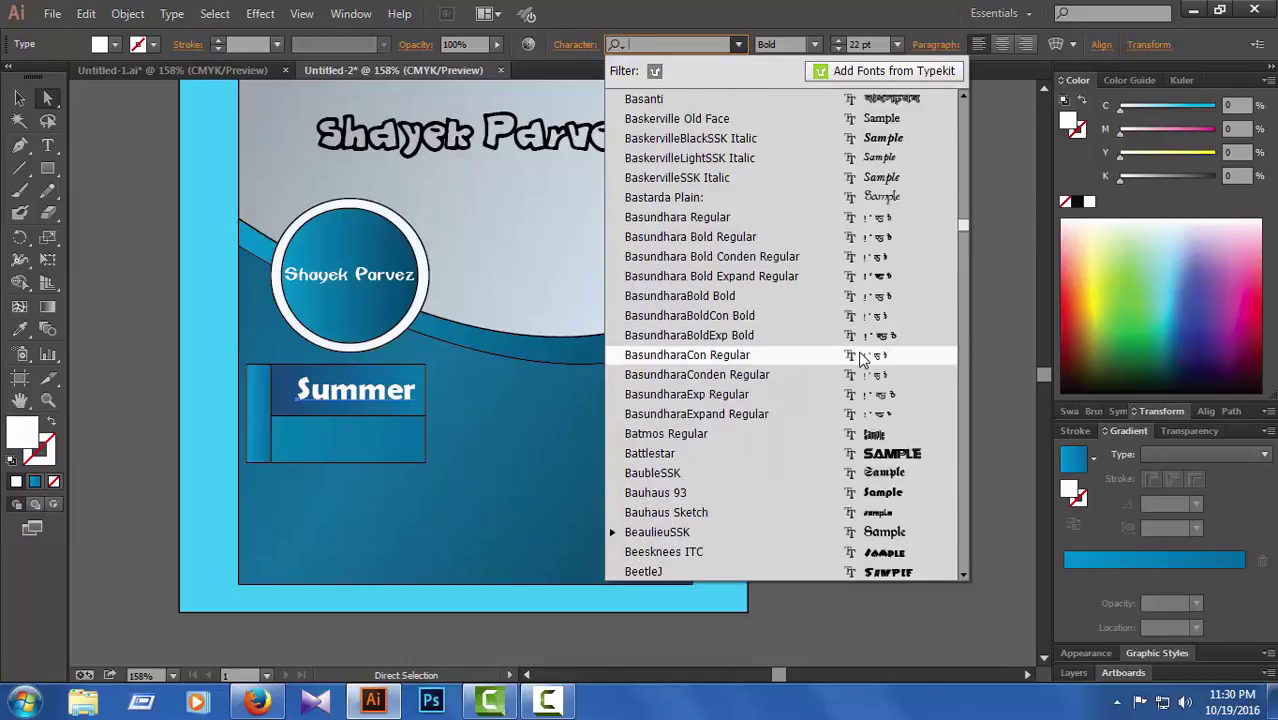
pyautogui.scroll(15, 860, 358)
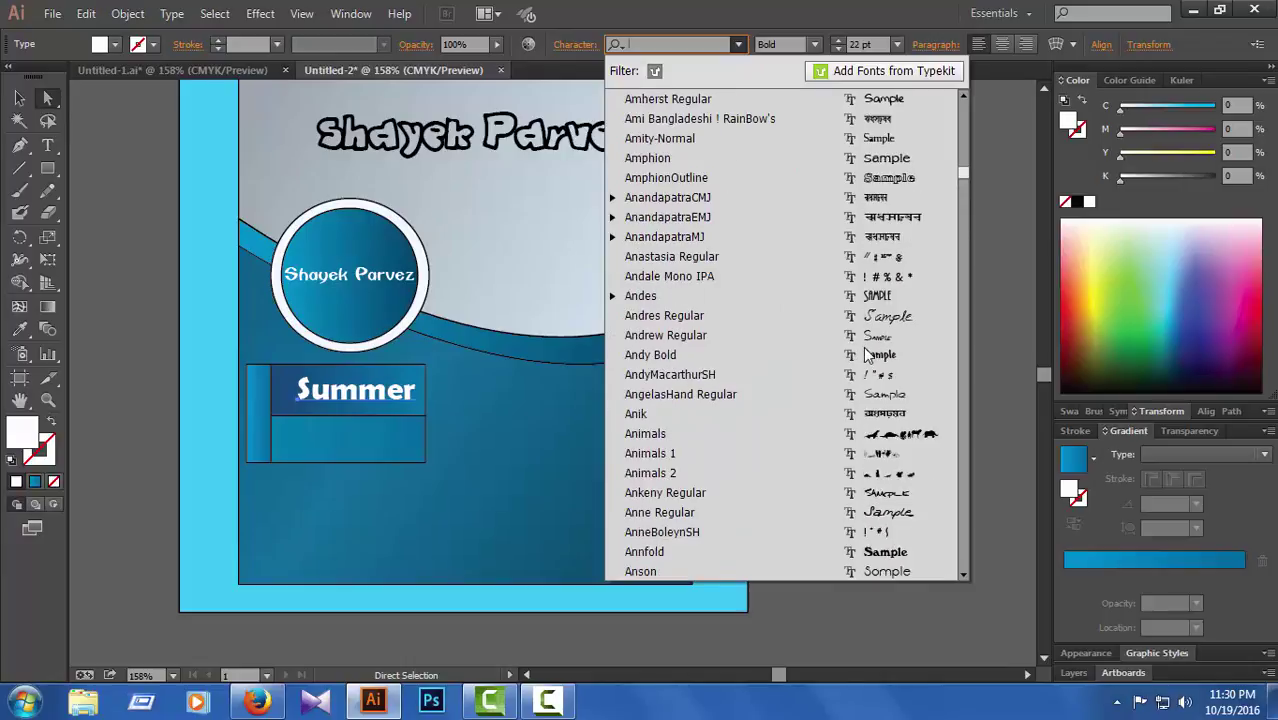
pyautogui.scroll(-3, 852, 440)
pyautogui.scroll(20, 890, 322)
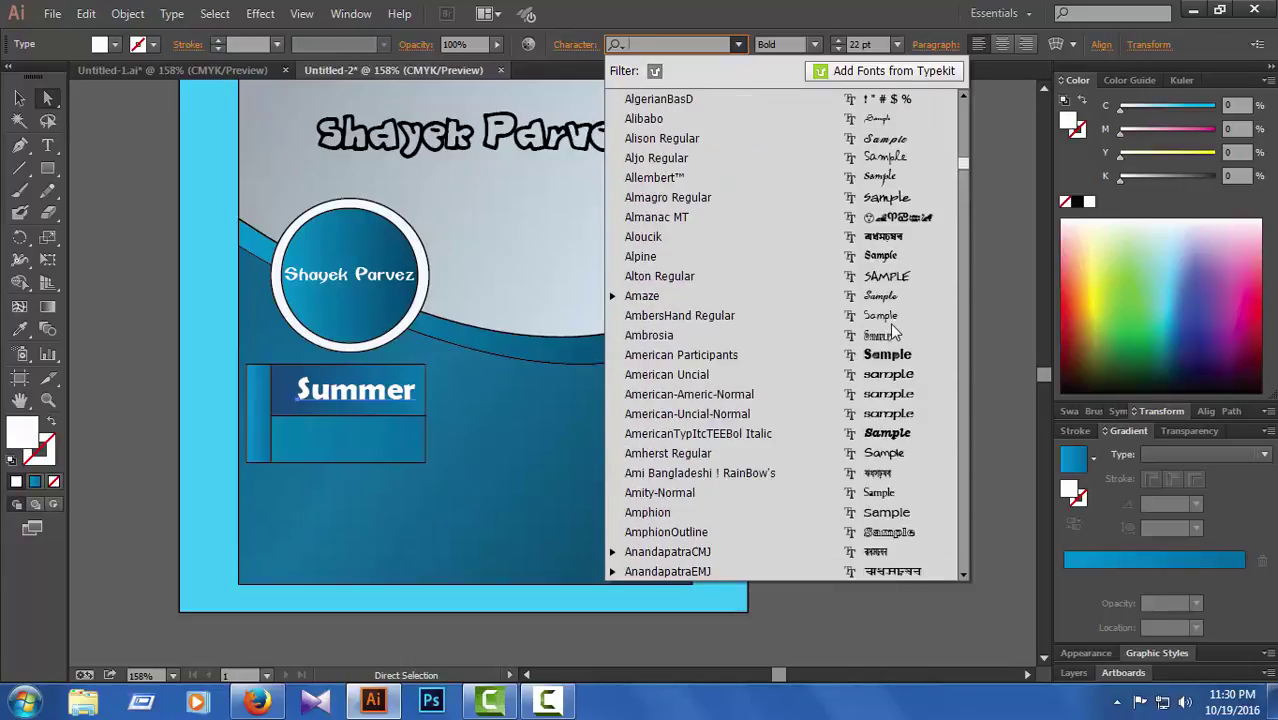
pyautogui.scroll(20, 895, 328)
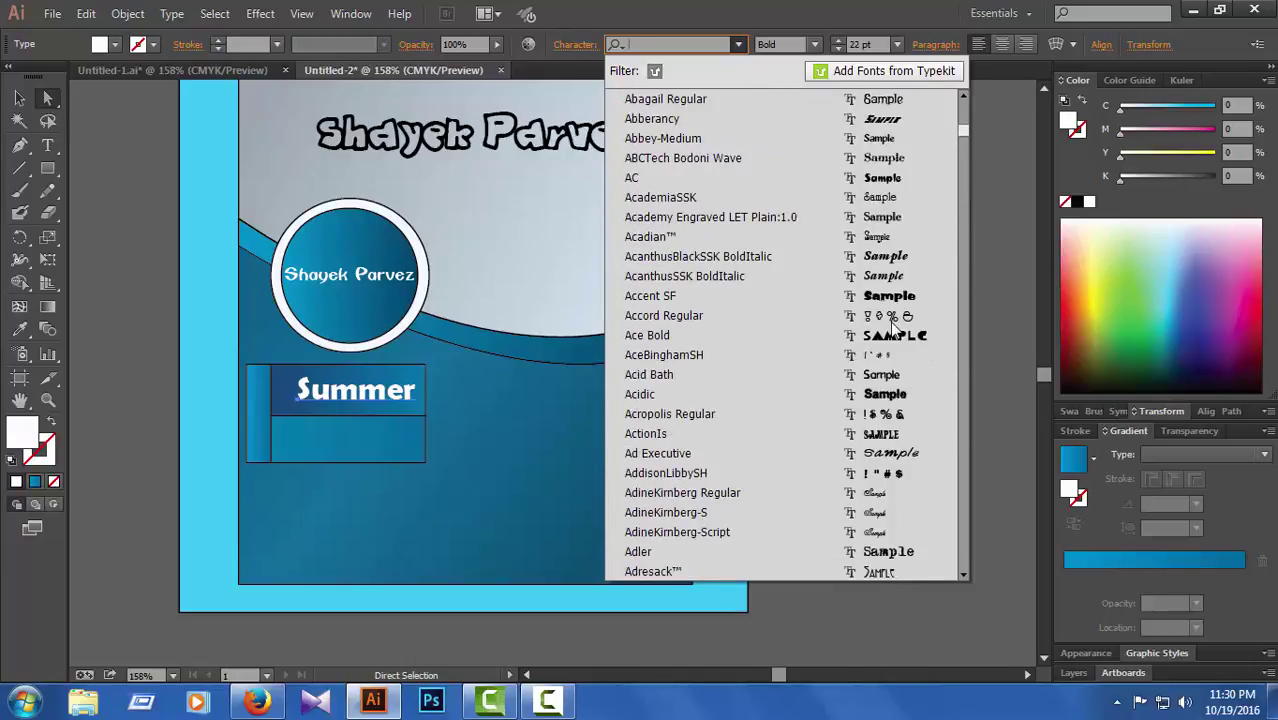
pyautogui.scroll(3, 895, 328)
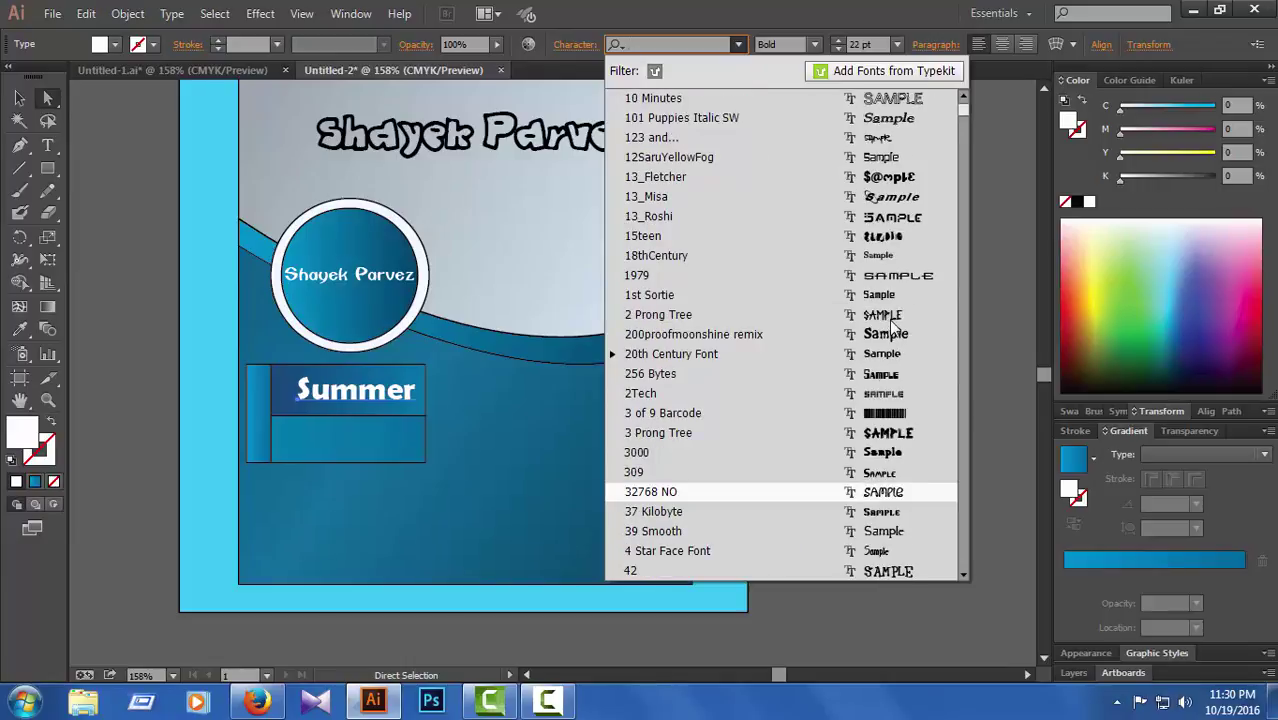
pyautogui.scroll(-5, 807, 435)
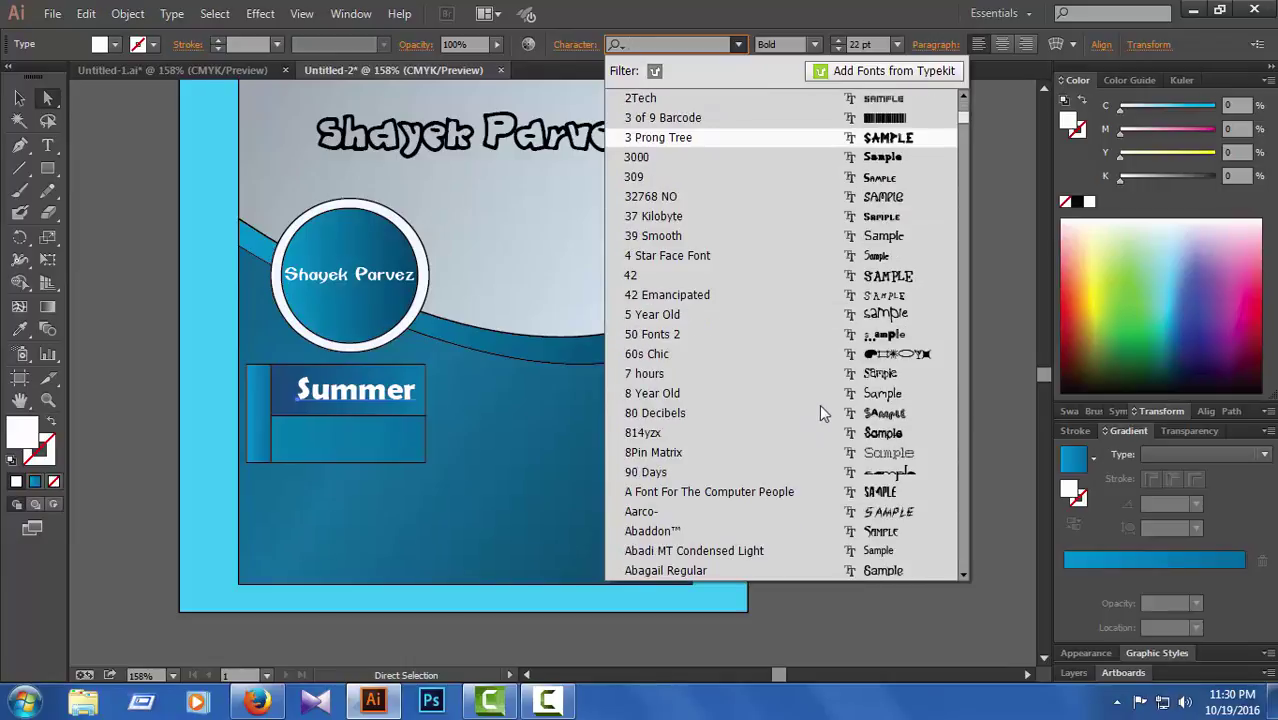
pyautogui.scroll(-6, 820, 391)
pyautogui.scroll(-14, 820, 393)
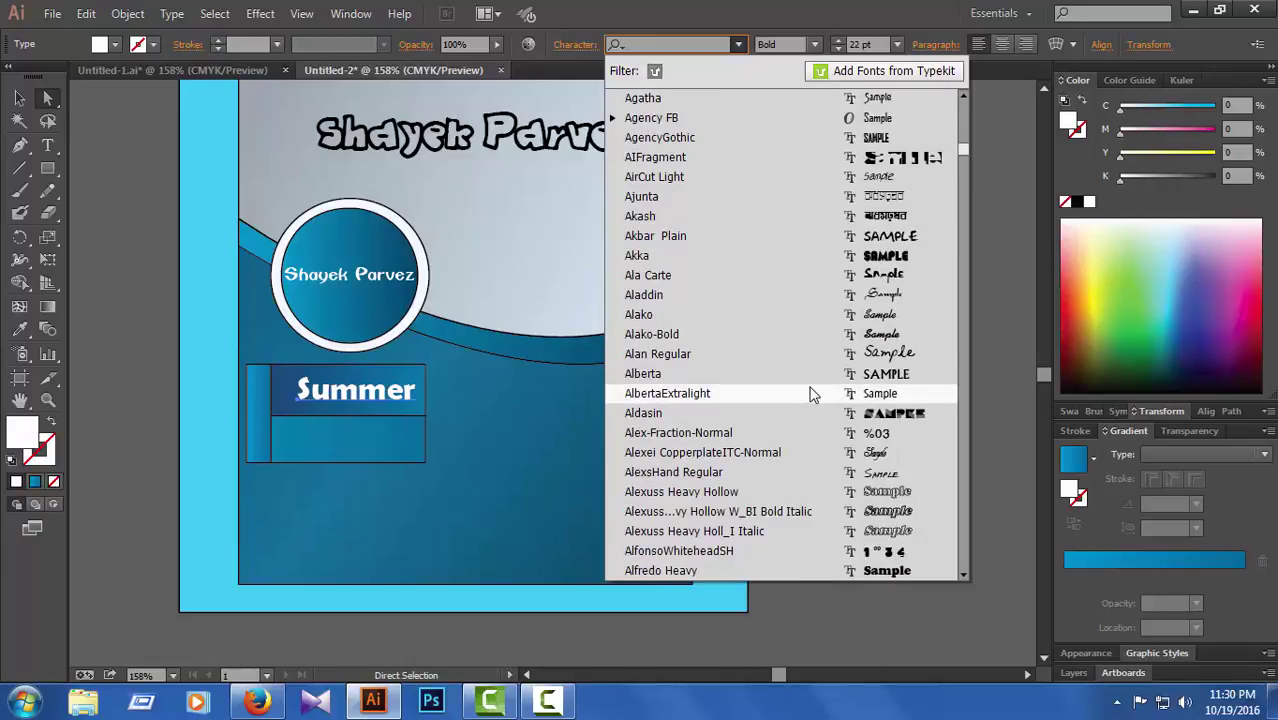
pyautogui.scroll(-9, 814, 393)
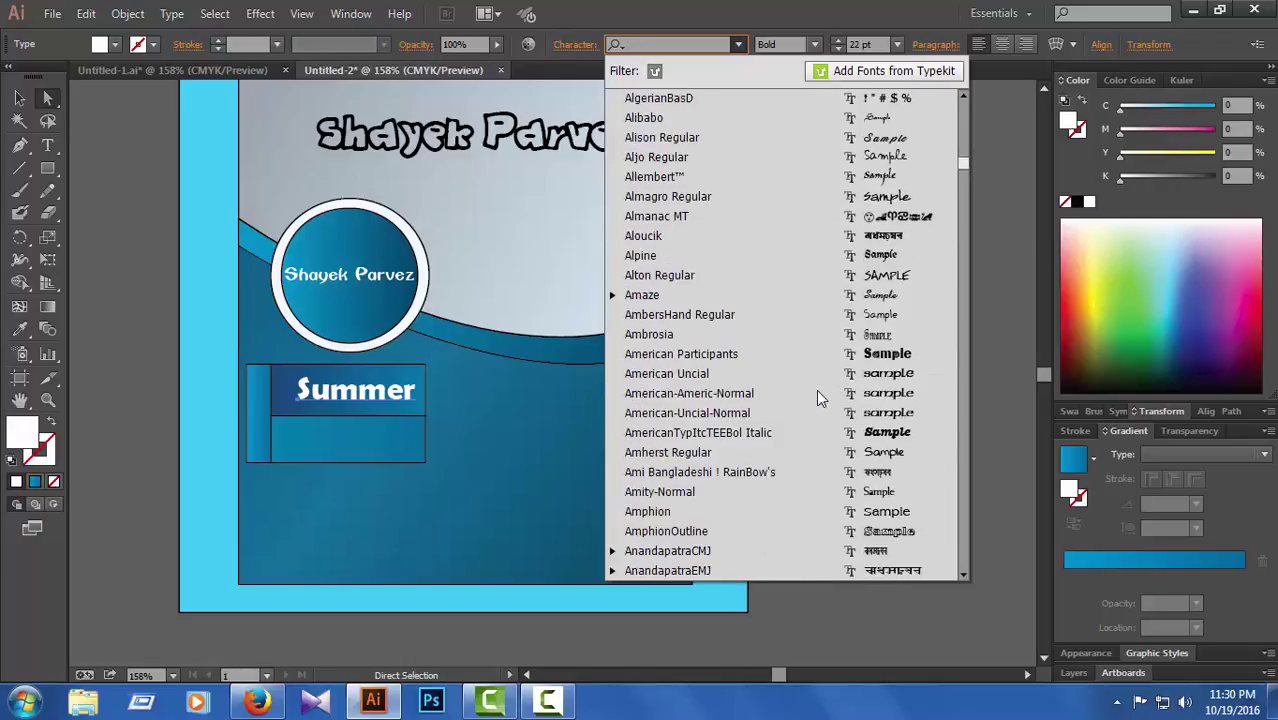
pyautogui.scroll(-13, 816, 398)
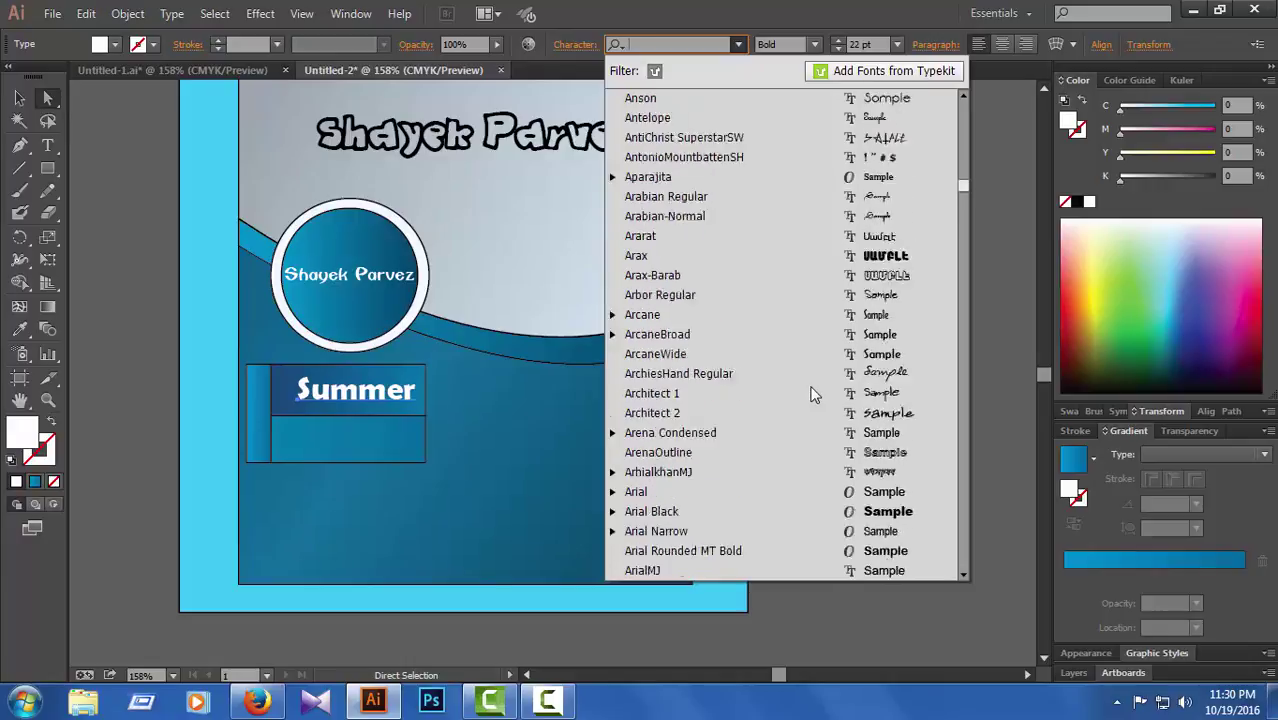
pyautogui.scroll(-5, 814, 393)
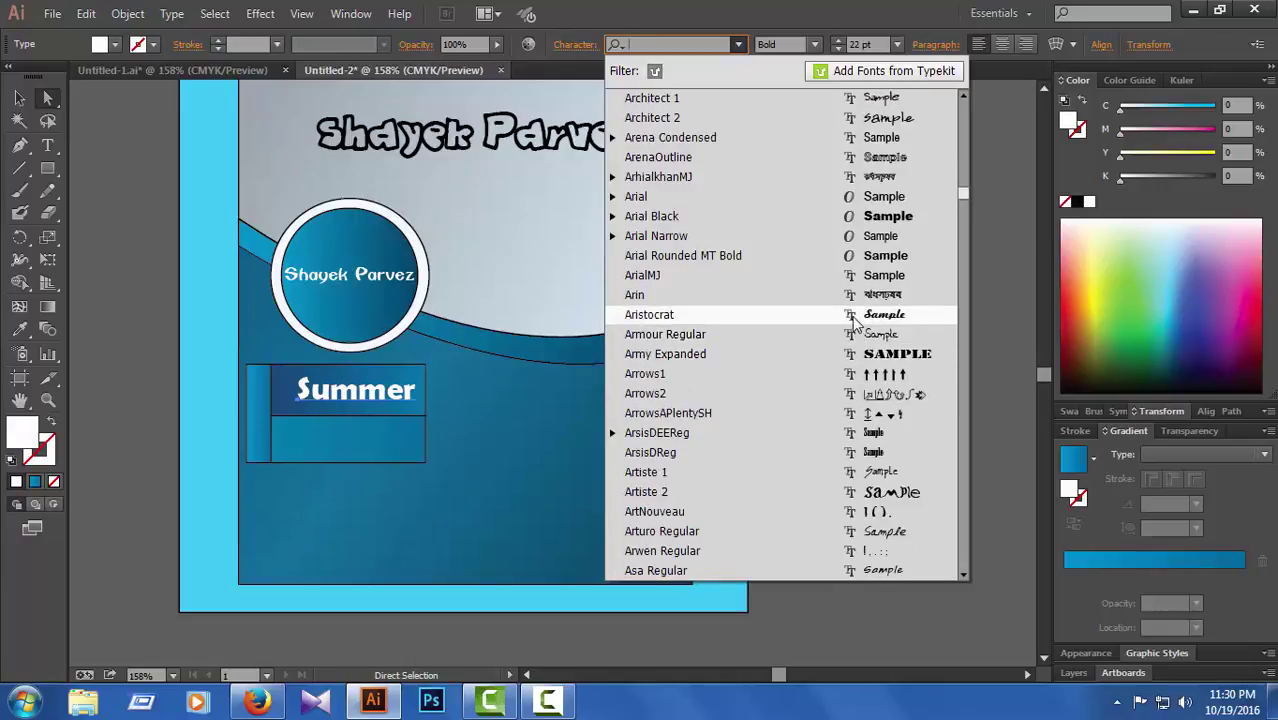
pyautogui.click(796, 258)
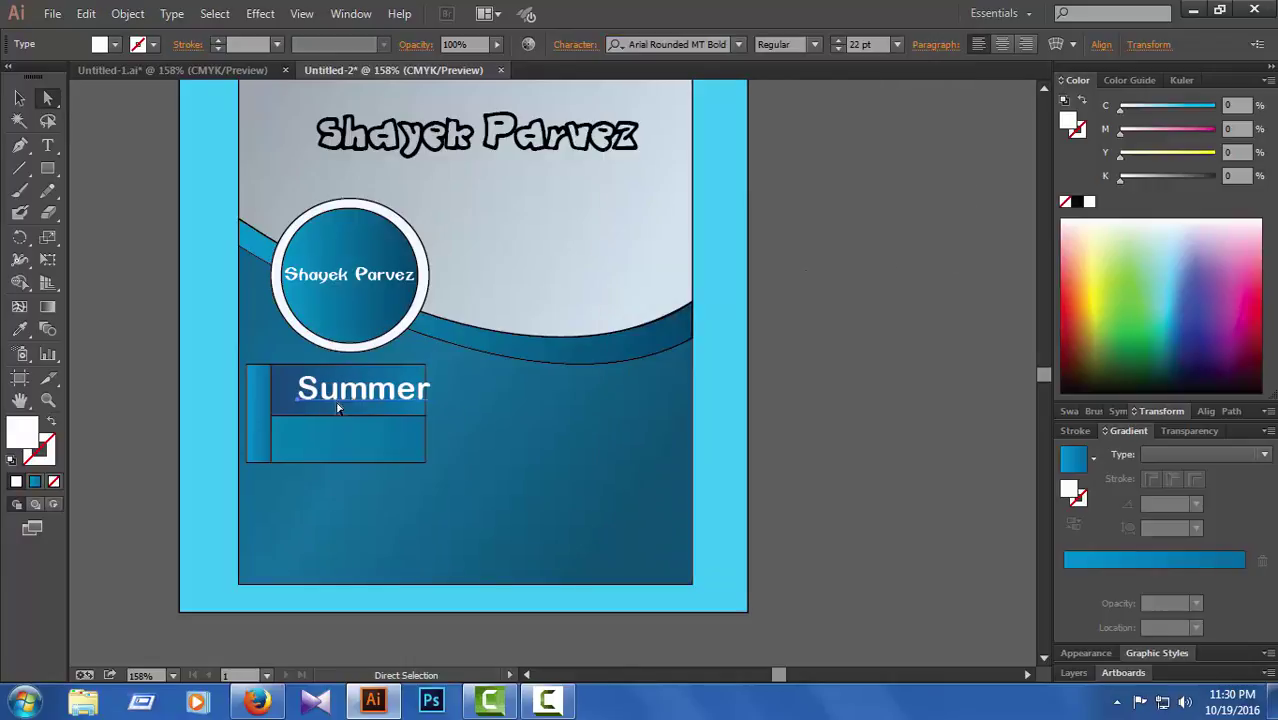
# - Delete the leading space before Summer, then compare with the Untitled-1.ai reference flyer
pyautogui.press('BackSpace')
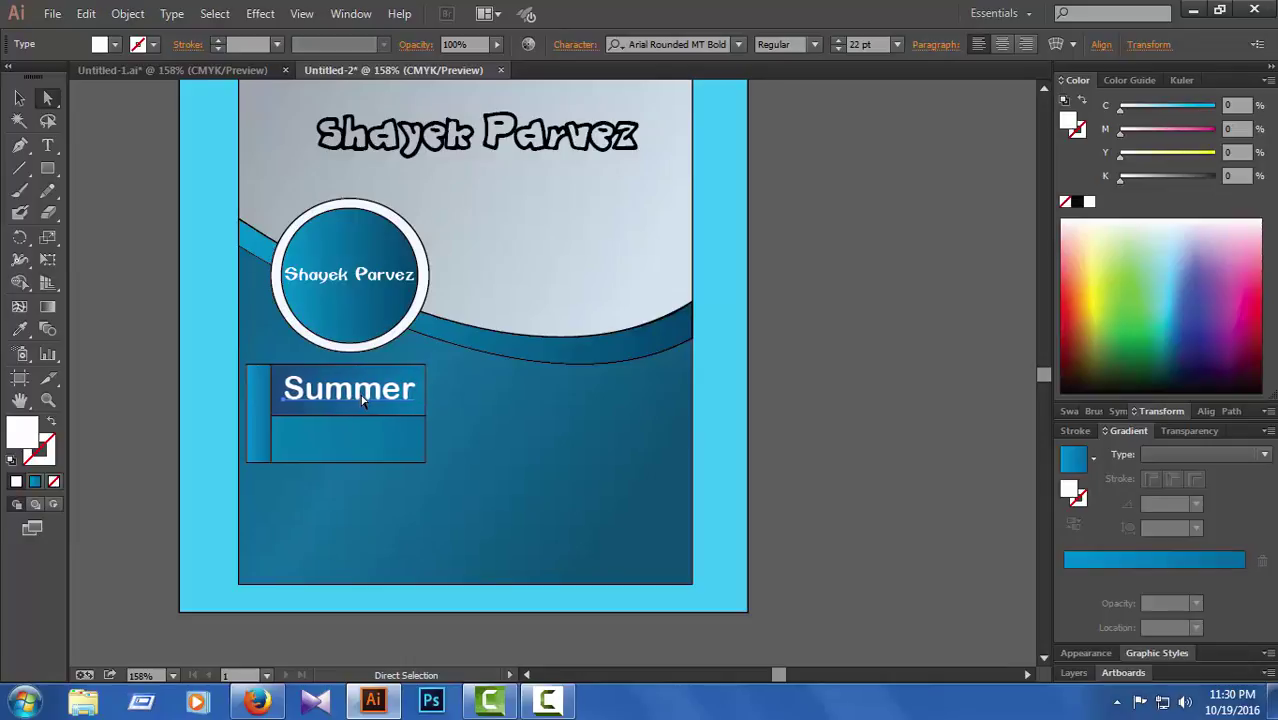
pyautogui.click(834, 437)
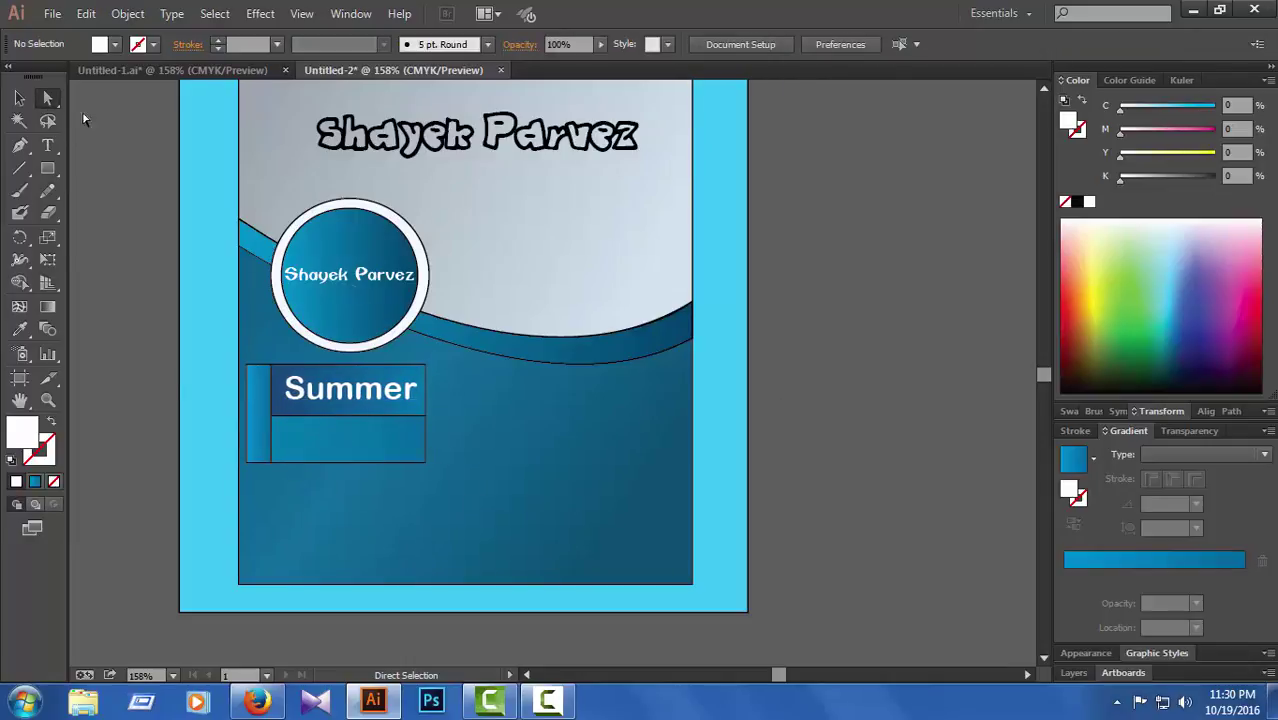
pyautogui.click(172, 70)
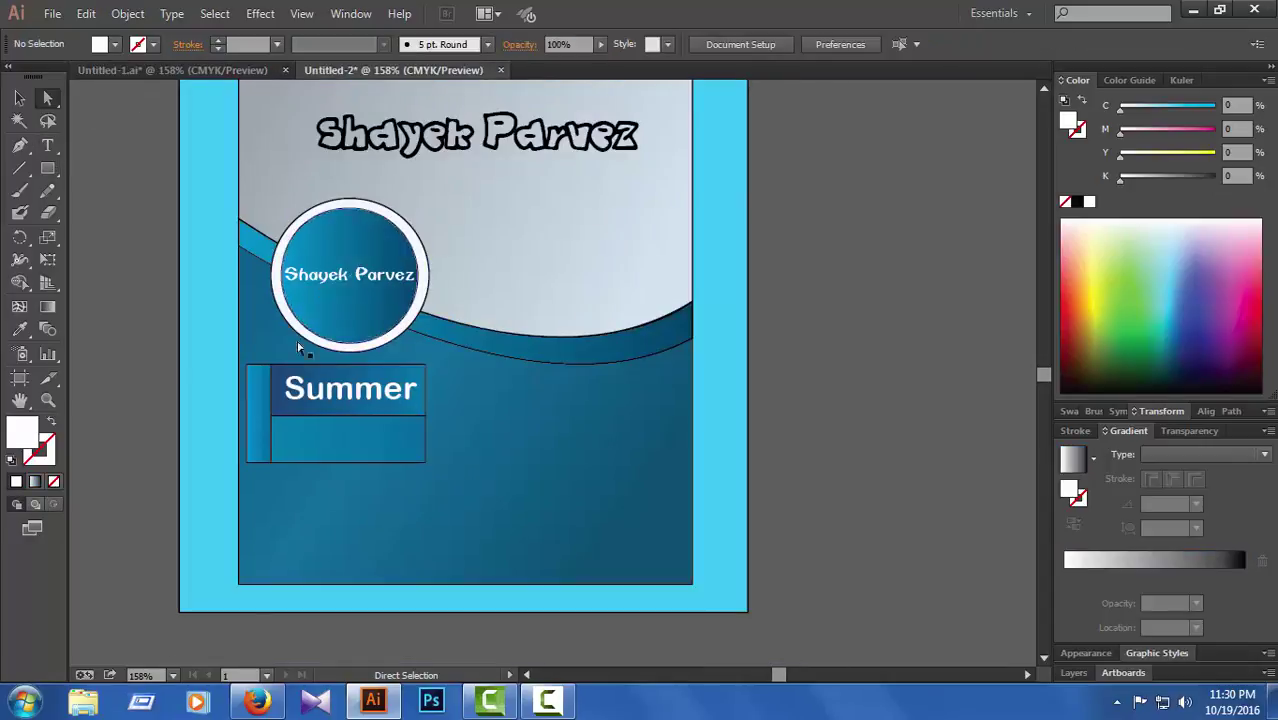
pyautogui.click(335, 70)
# - Type 'Shopping Sale' in the label's lower box
pyautogui.click(47, 145)
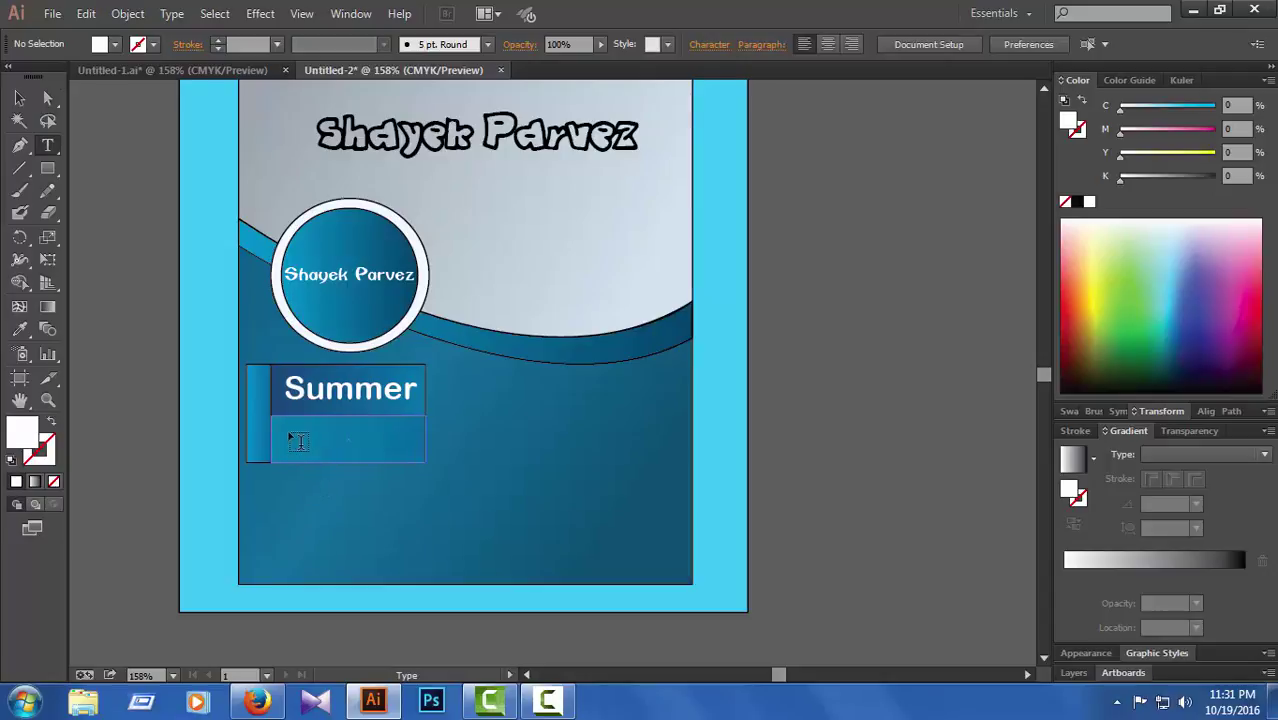
pyautogui.click(312, 443)
pyautogui.write('S')
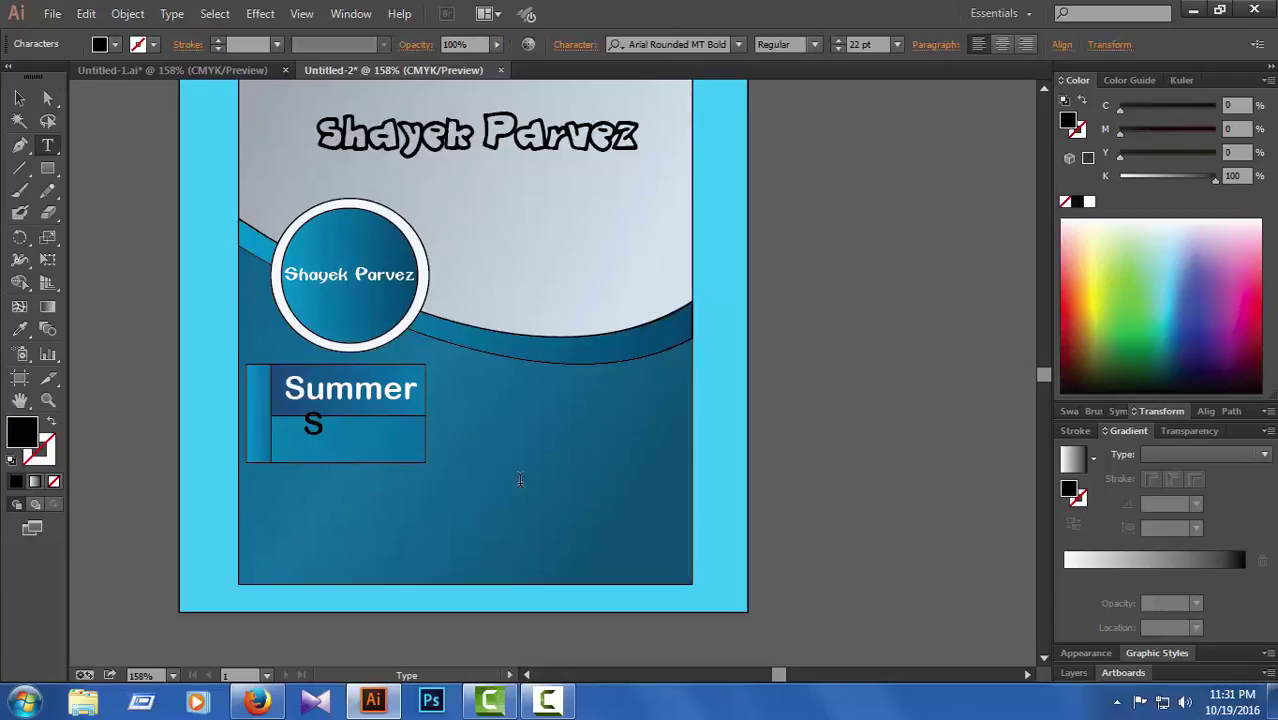
pyautogui.write('hoppi')
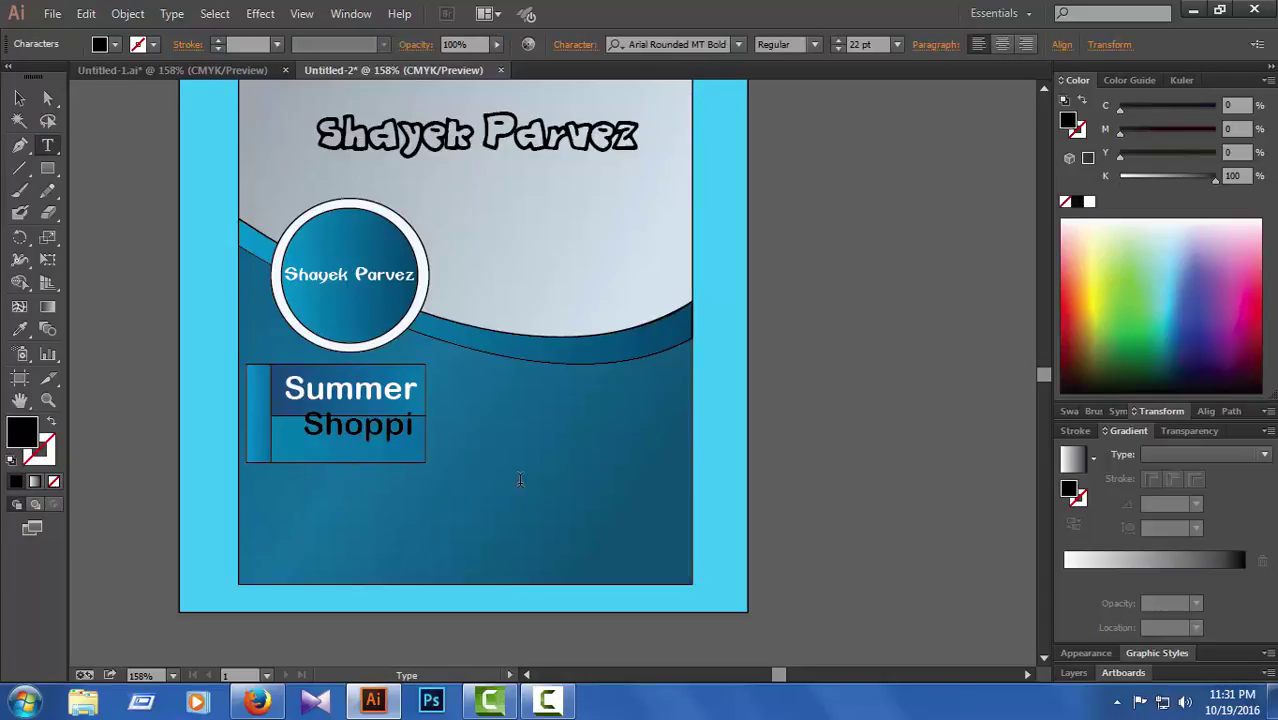
pyautogui.write('ng Sale')
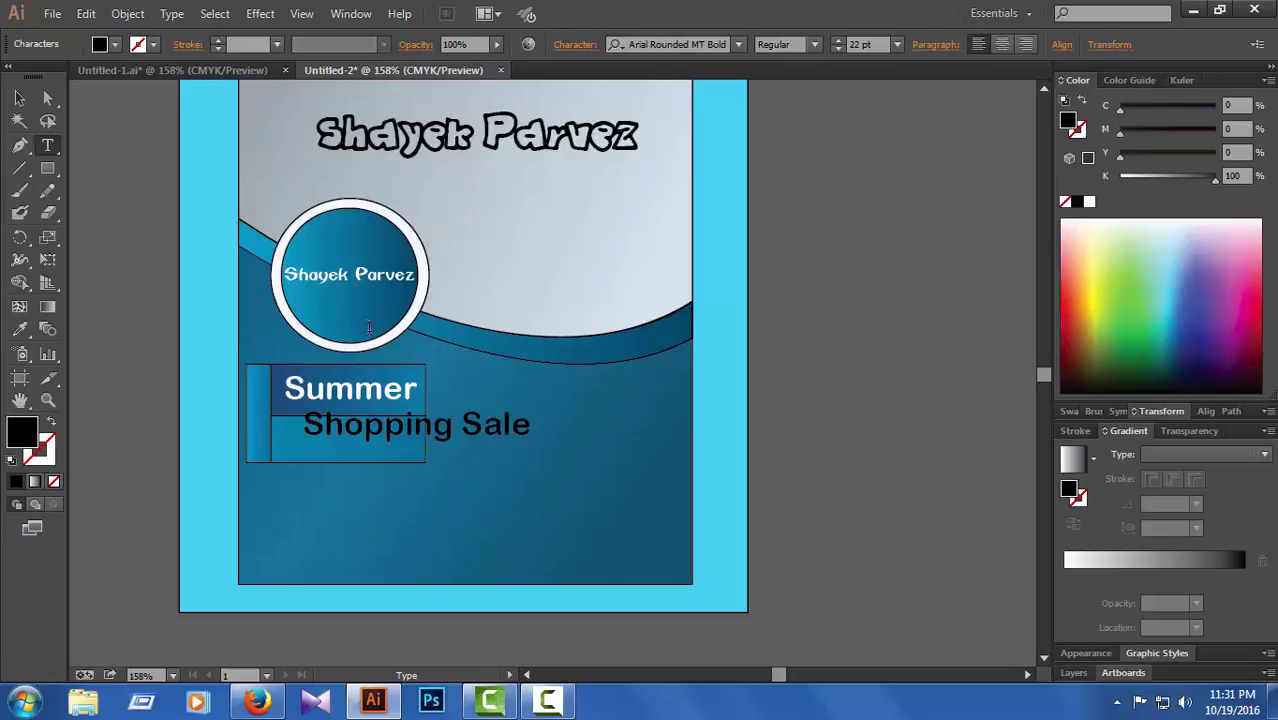
pyautogui.click(48, 97)
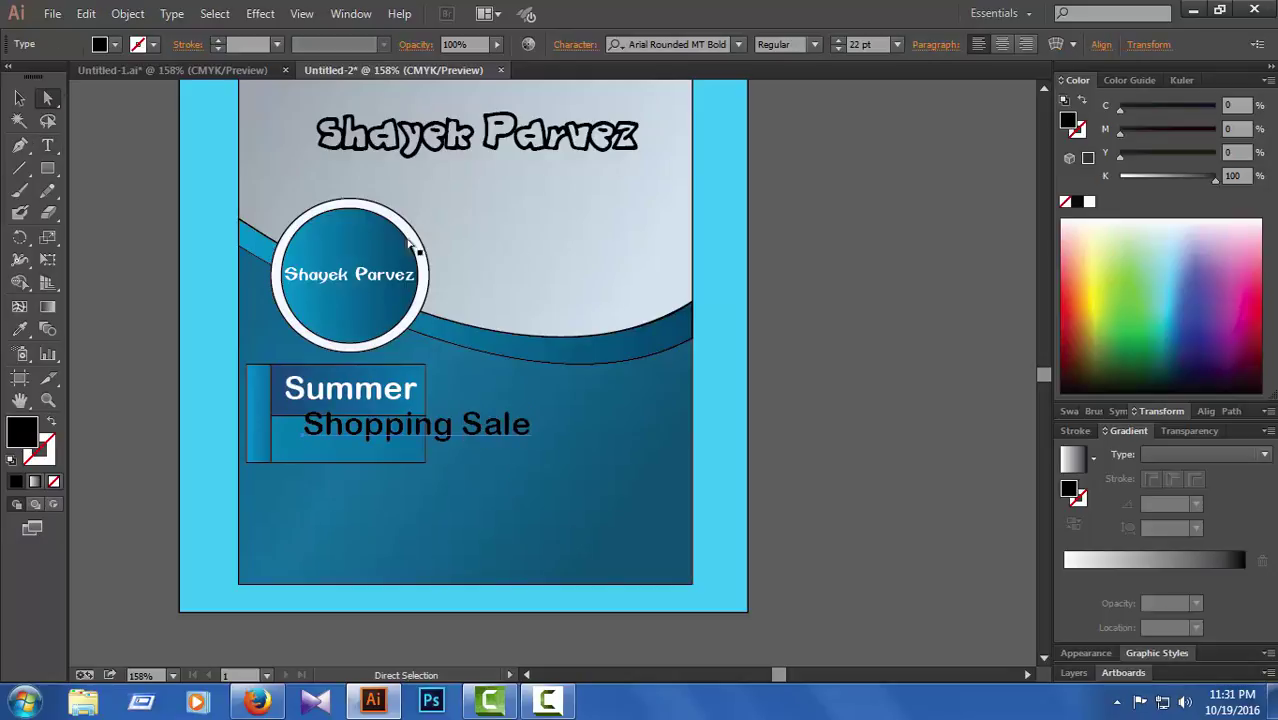
# - Shrink Shopping Sale to 14 pt, nudge it into the box and make it white
pyautogui.click(838, 49)
pyautogui.click(838, 49)
pyautogui.click(838, 49)
pyautogui.click(838, 49)
pyautogui.click(838, 49)
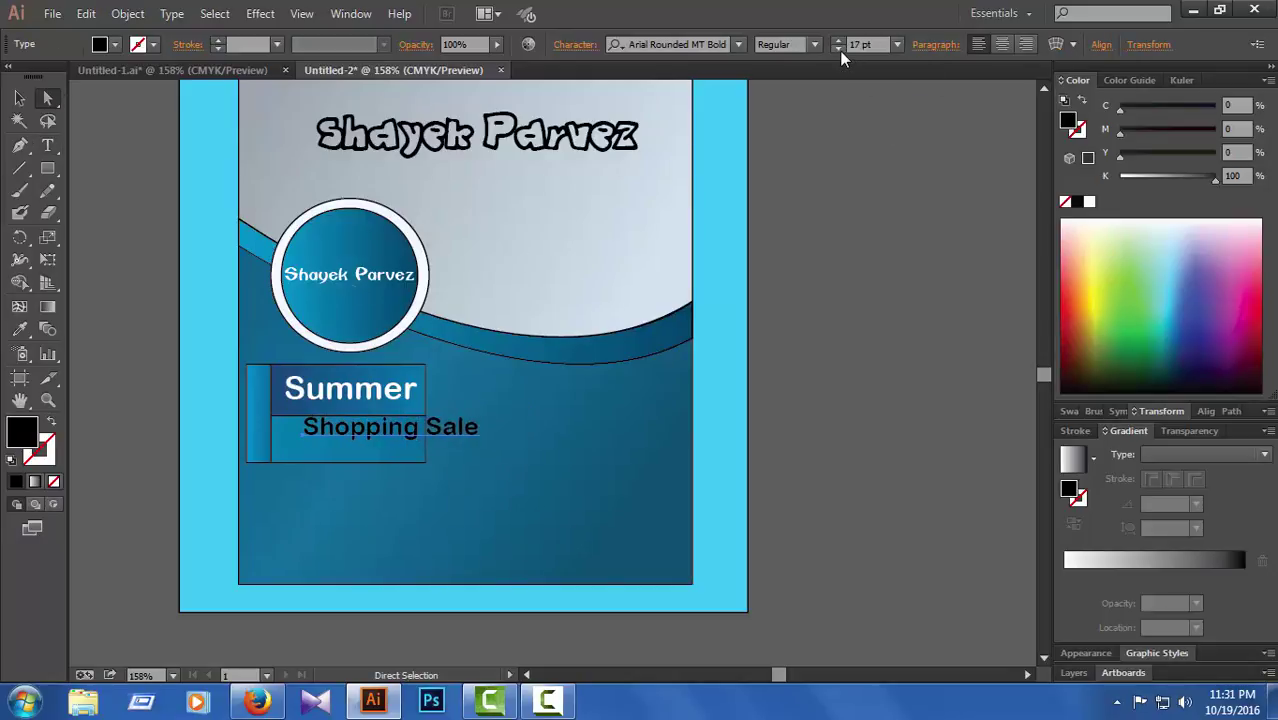
pyautogui.click(838, 49)
pyautogui.click(838, 49)
pyautogui.click(838, 49)
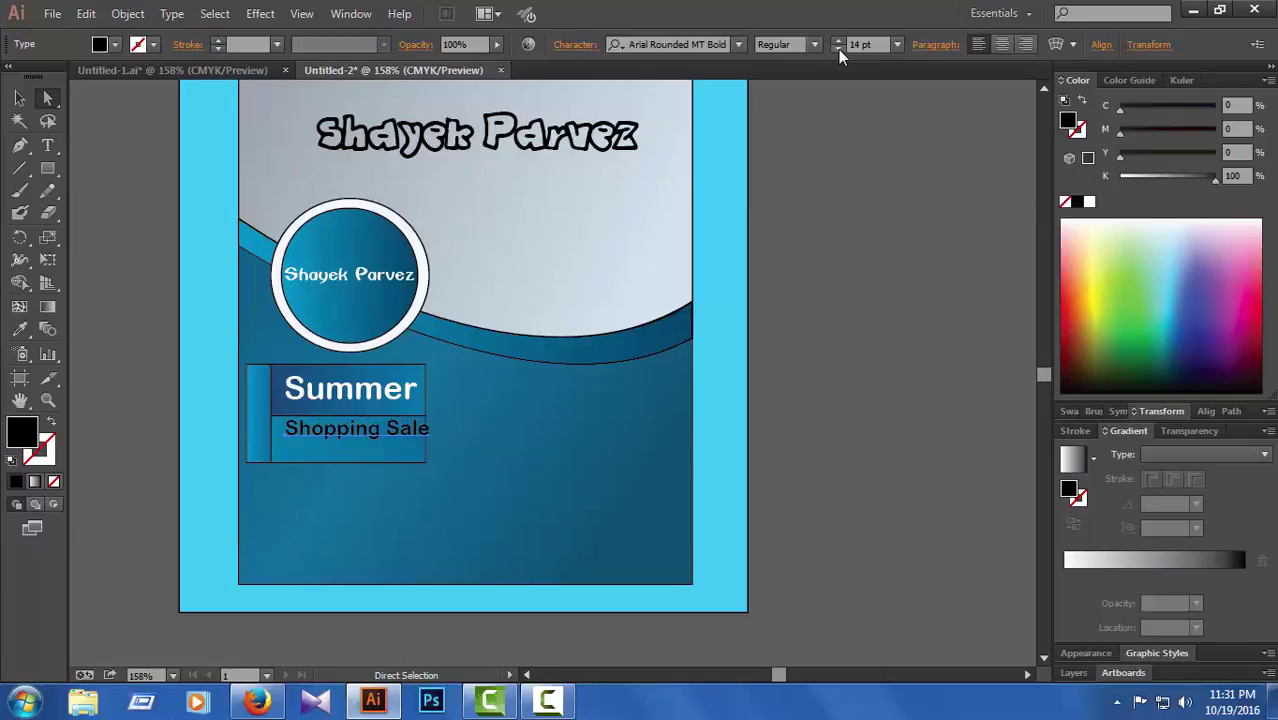
pyautogui.press('Left')
pyautogui.press('Left')
pyautogui.press('Left')
pyautogui.press('Left')
pyautogui.press('Down')
pyautogui.press('Down')
pyautogui.press('Down')
pyautogui.press('Down')
pyautogui.press('Down')
pyautogui.press('Down')
pyautogui.press('Down')
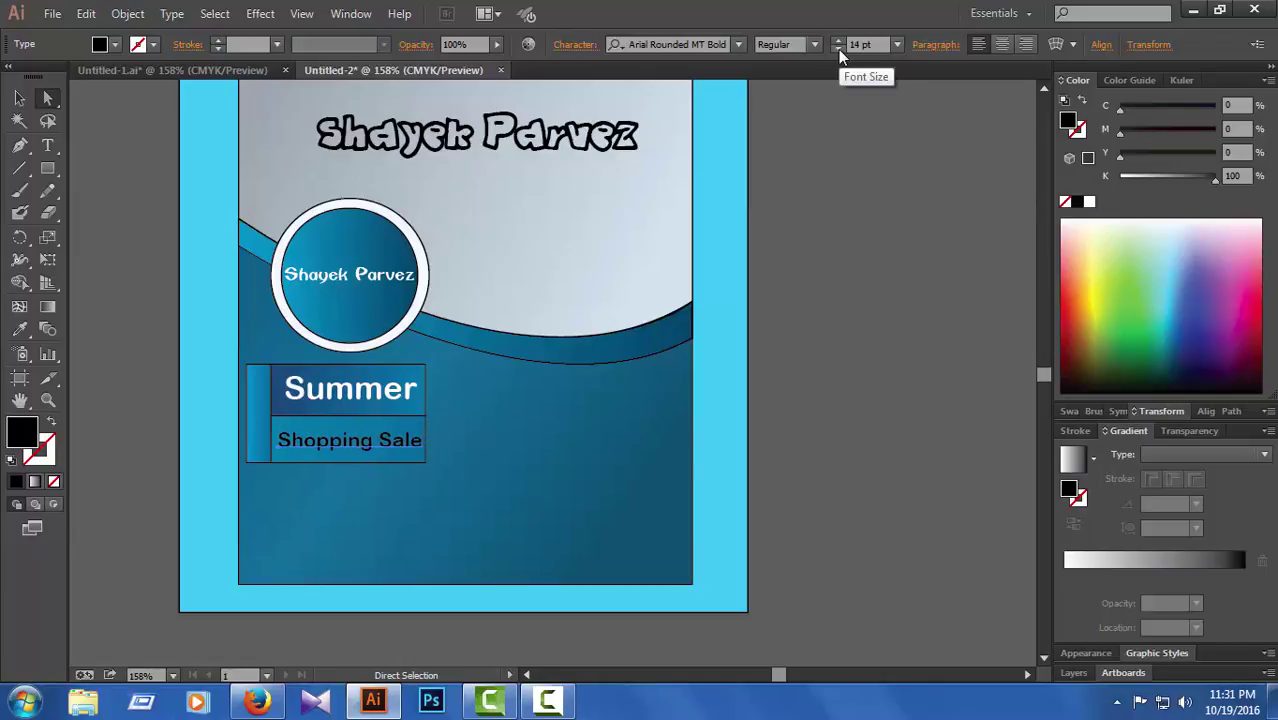
pyautogui.press('Up')
pyautogui.press('Up')
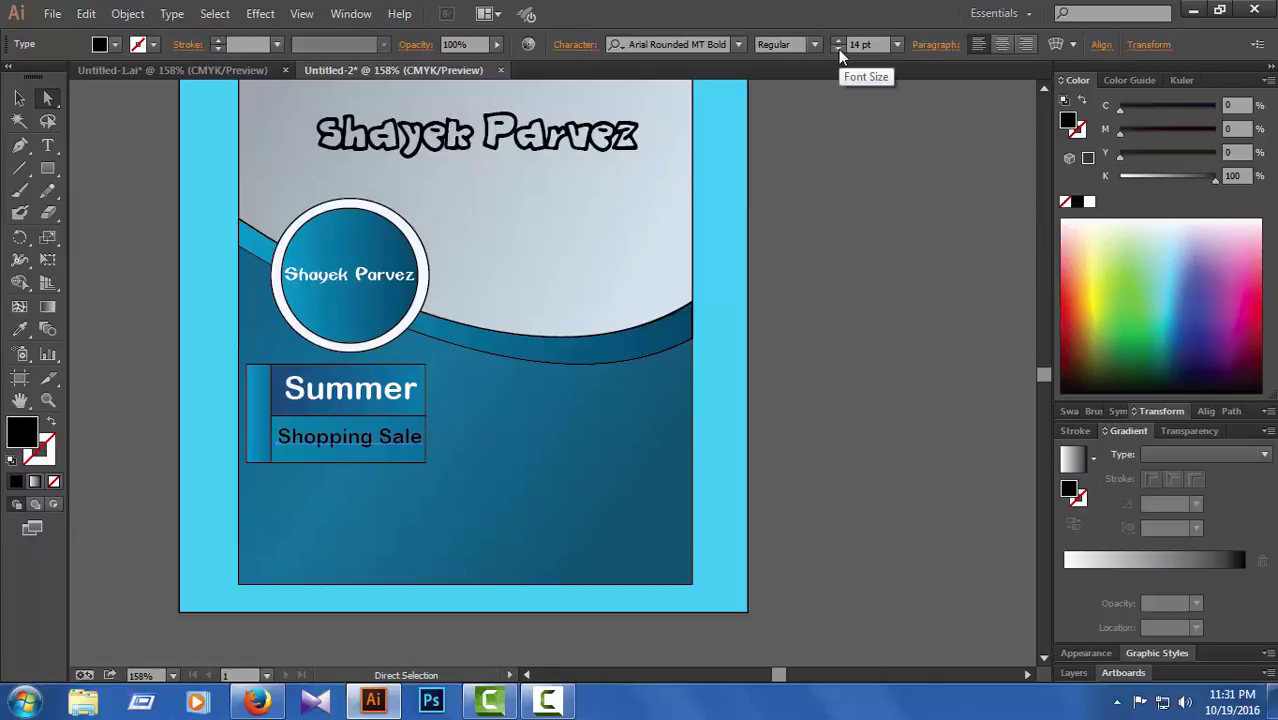
pyautogui.click(1090, 203)
pyautogui.click(893, 363)
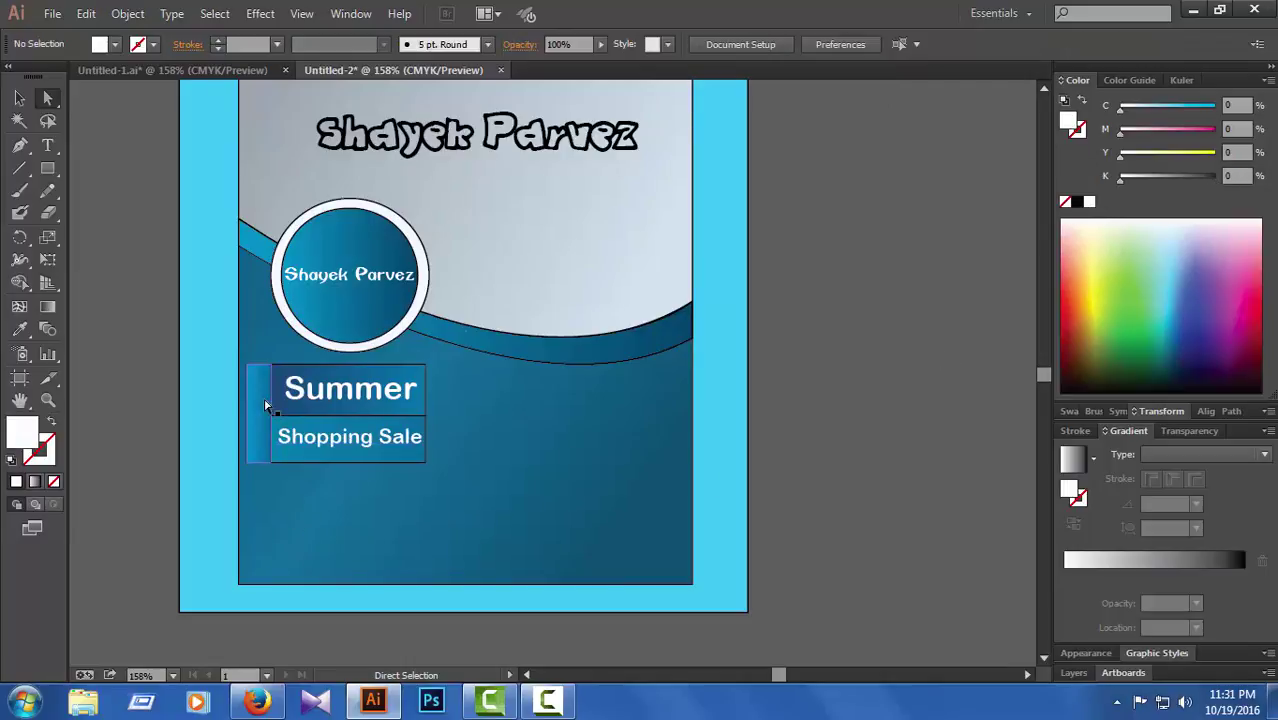
pyautogui.click(47, 145)
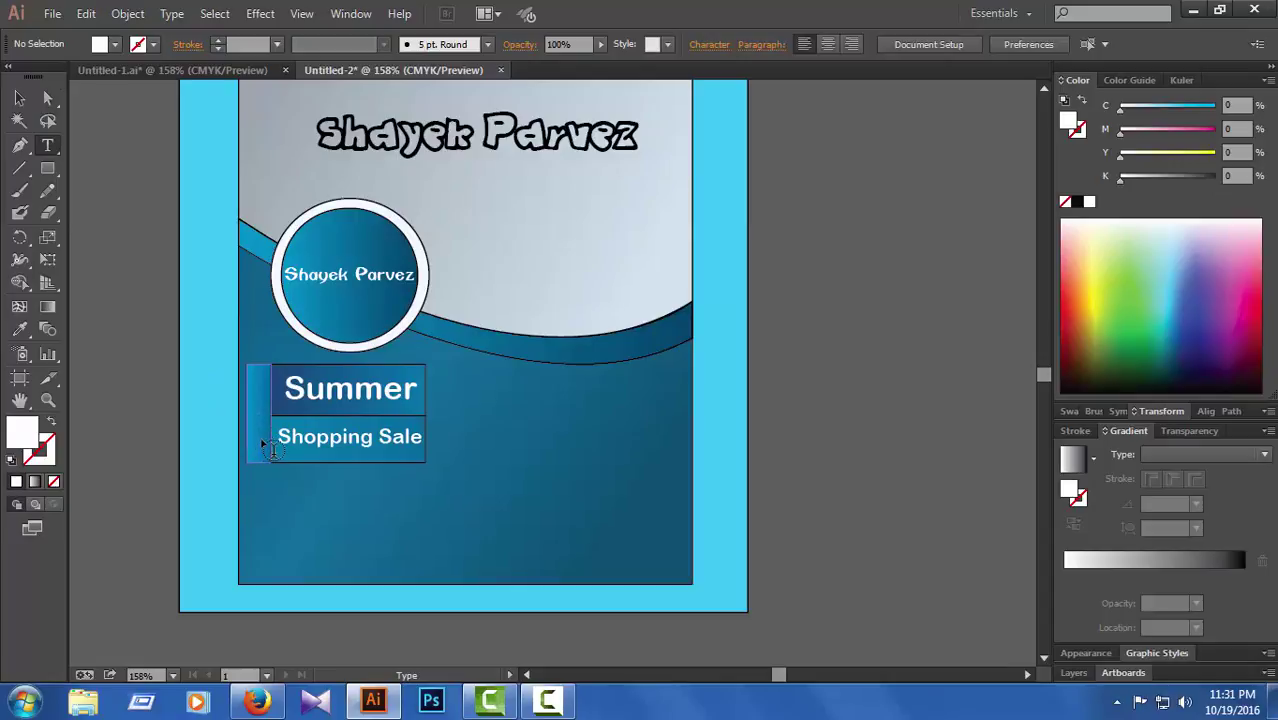
# - Zoom to 300% and type 'Biggest' on the label's left strip
pyautogui.hotkey('ctrl', '+')
pyautogui.hotkey('ctrl', '+')
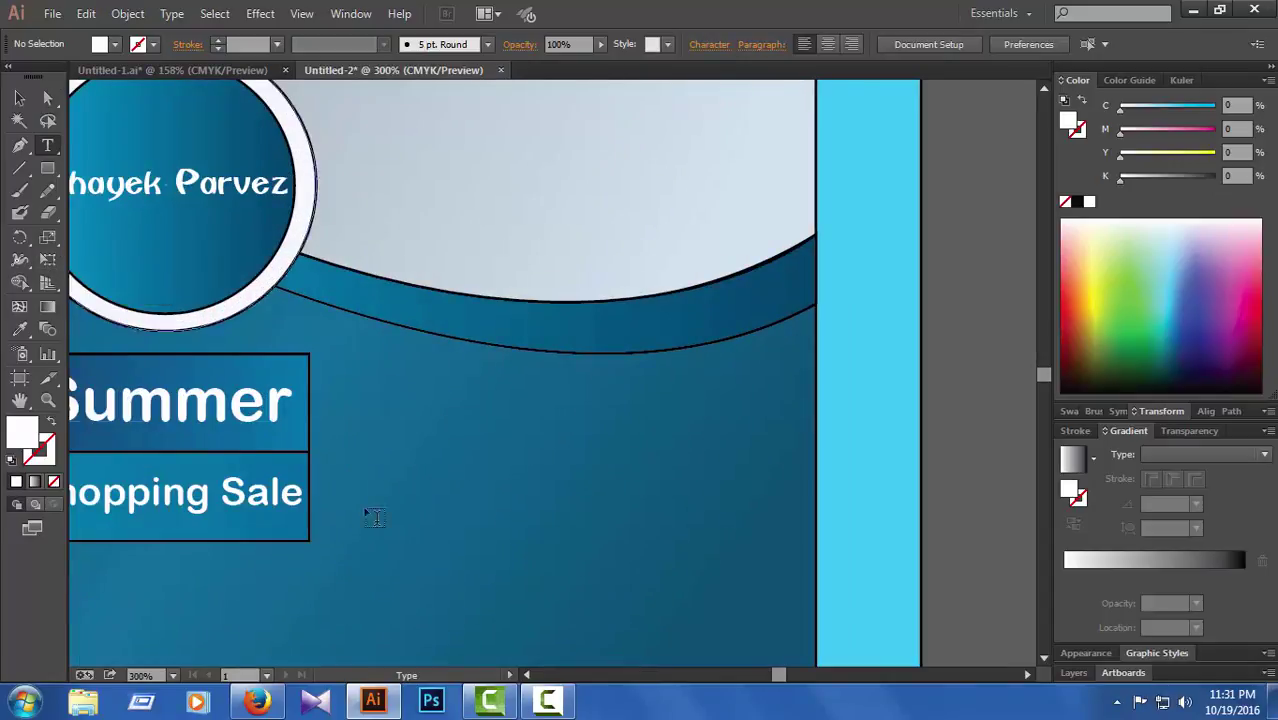
pyautogui.click(526, 675)
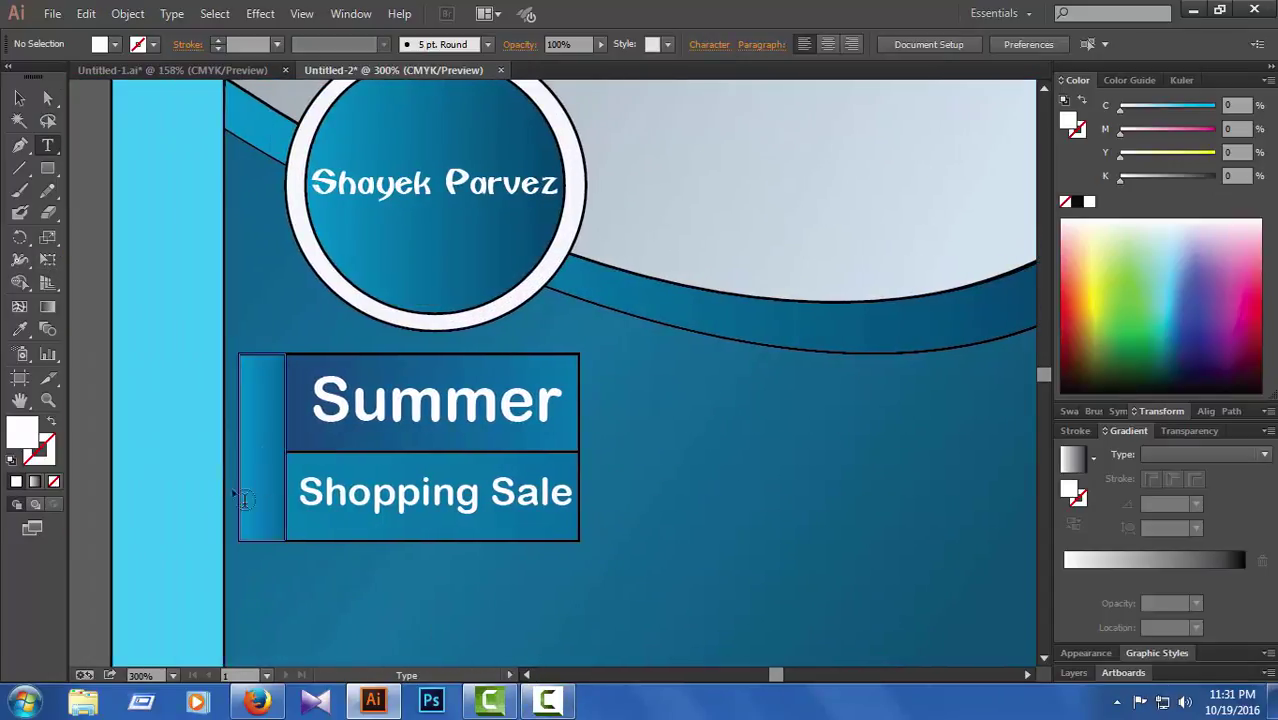
pyautogui.click(380, 537)
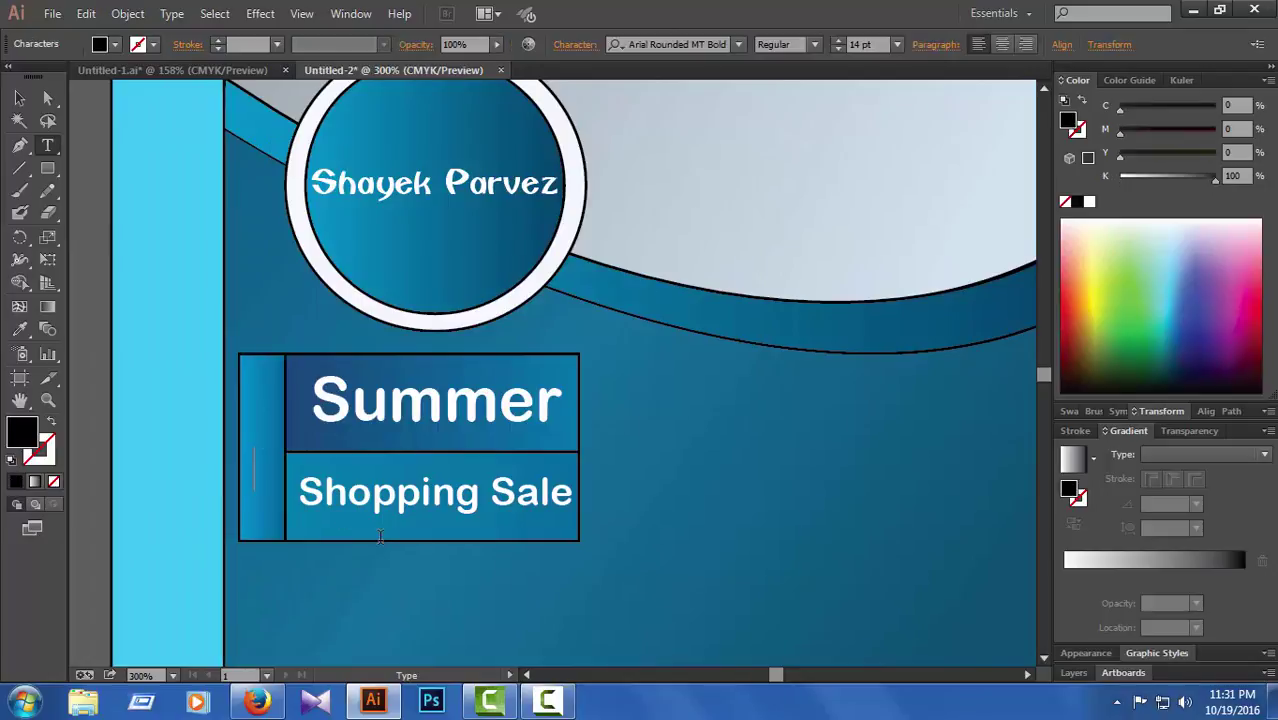
pyautogui.write('Bigges')
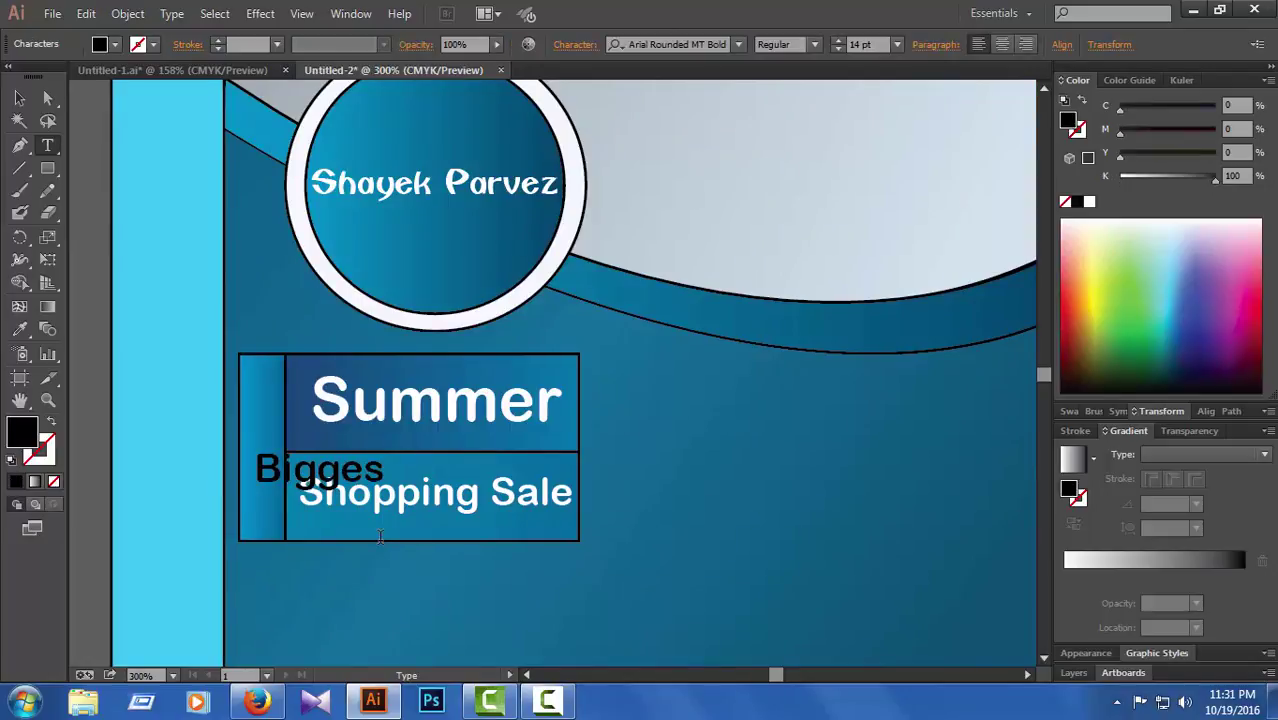
pyautogui.write('t')
pyautogui.moveTo(403, 470); pyautogui.dragTo(237, 470)
# - Try the Aristocrat, Bank Gothic Medium BT and Bauhaus 93 fonts on Biggest
pyautogui.click(738, 44)
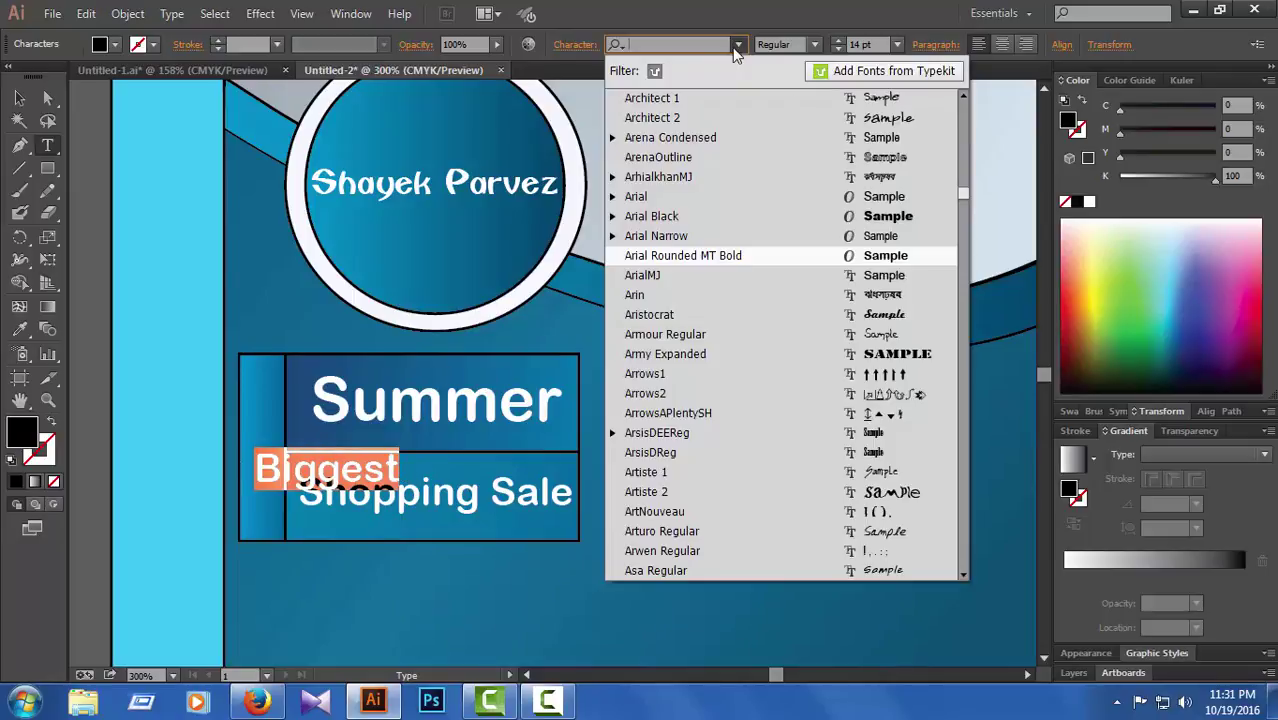
pyautogui.click(862, 314)
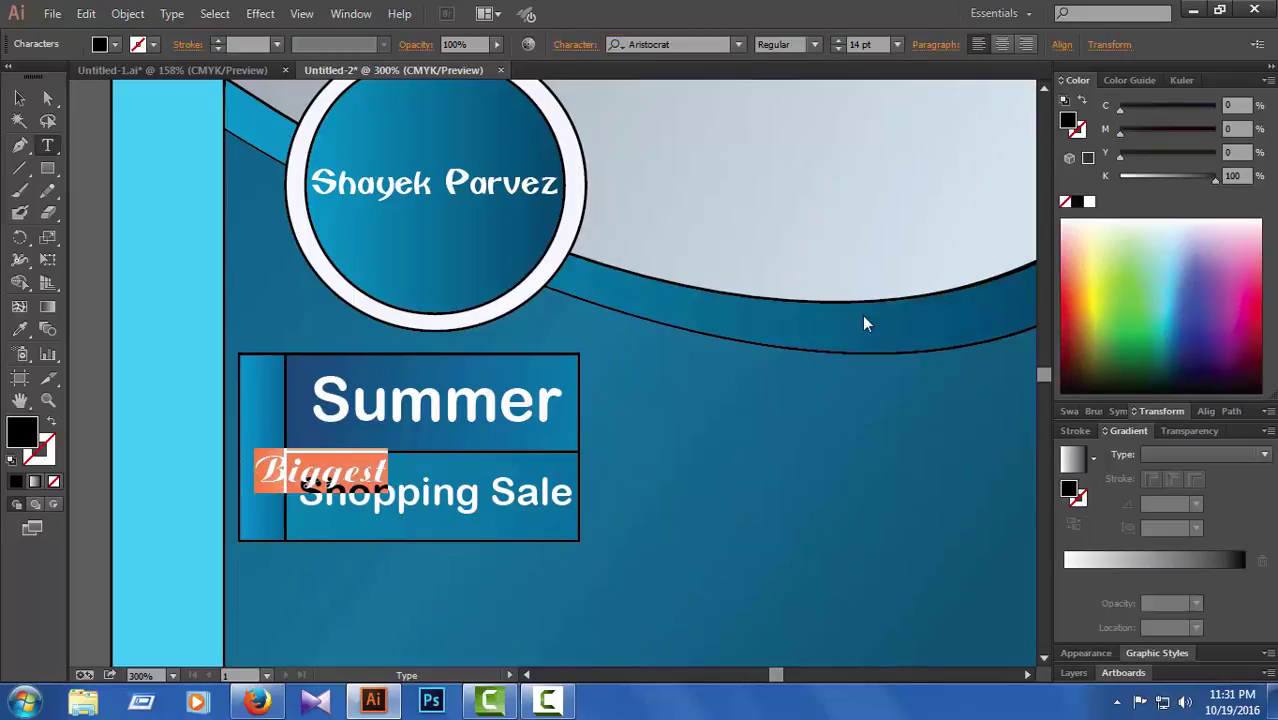
pyautogui.click(738, 44)
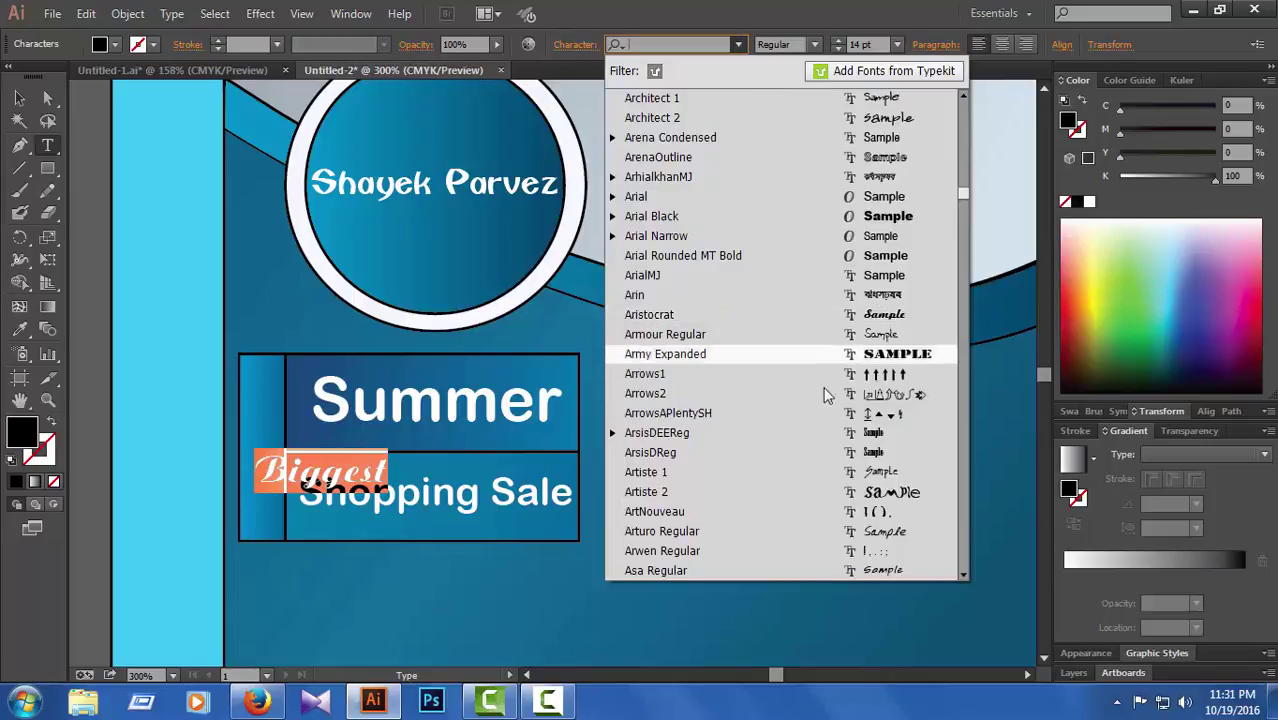
pyautogui.scroll(-3, 848, 380)
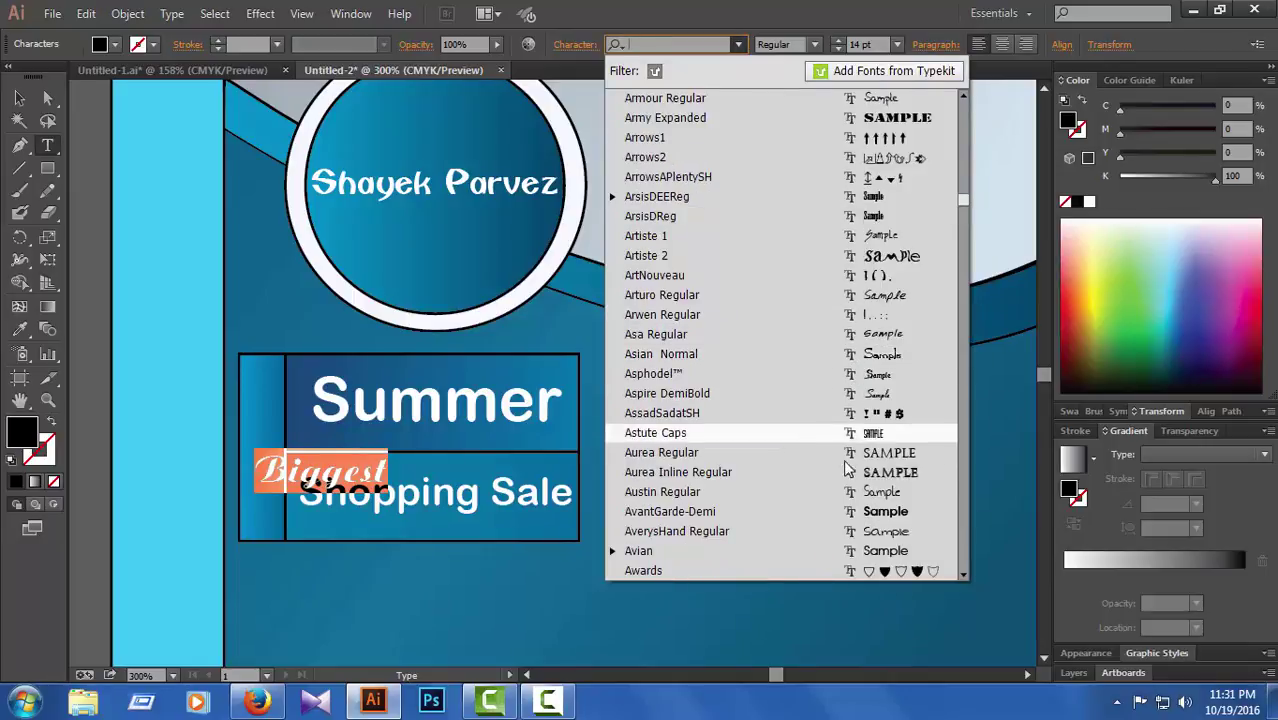
pyautogui.scroll(-6, 815, 430)
pyautogui.scroll(-6, 835, 458)
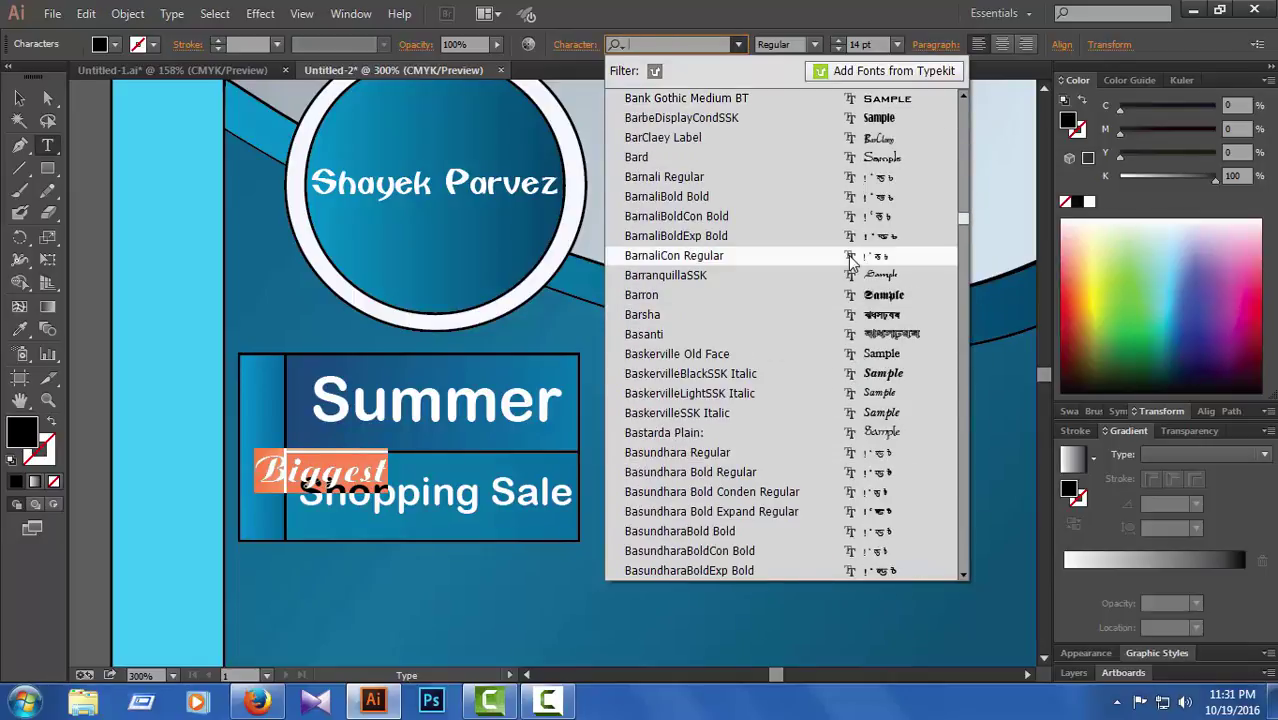
pyautogui.scroll(2, 805, 310)
pyautogui.click(849, 222)
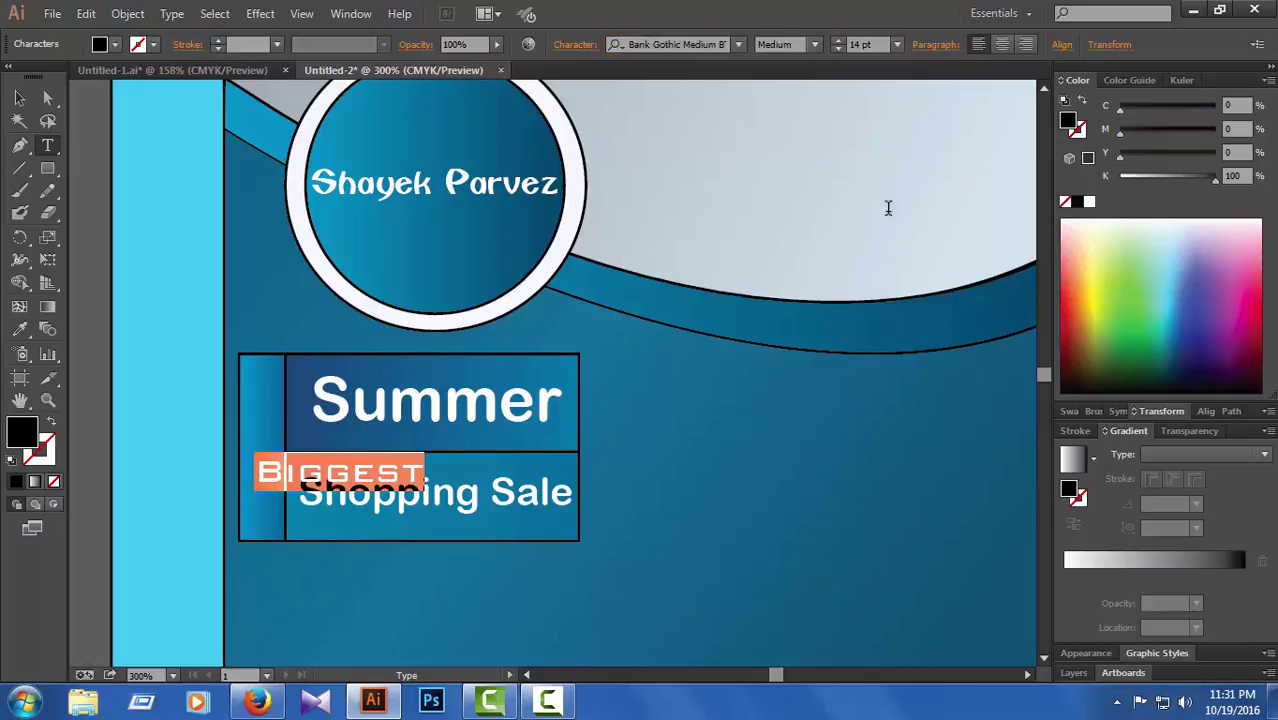
pyautogui.click(735, 50)
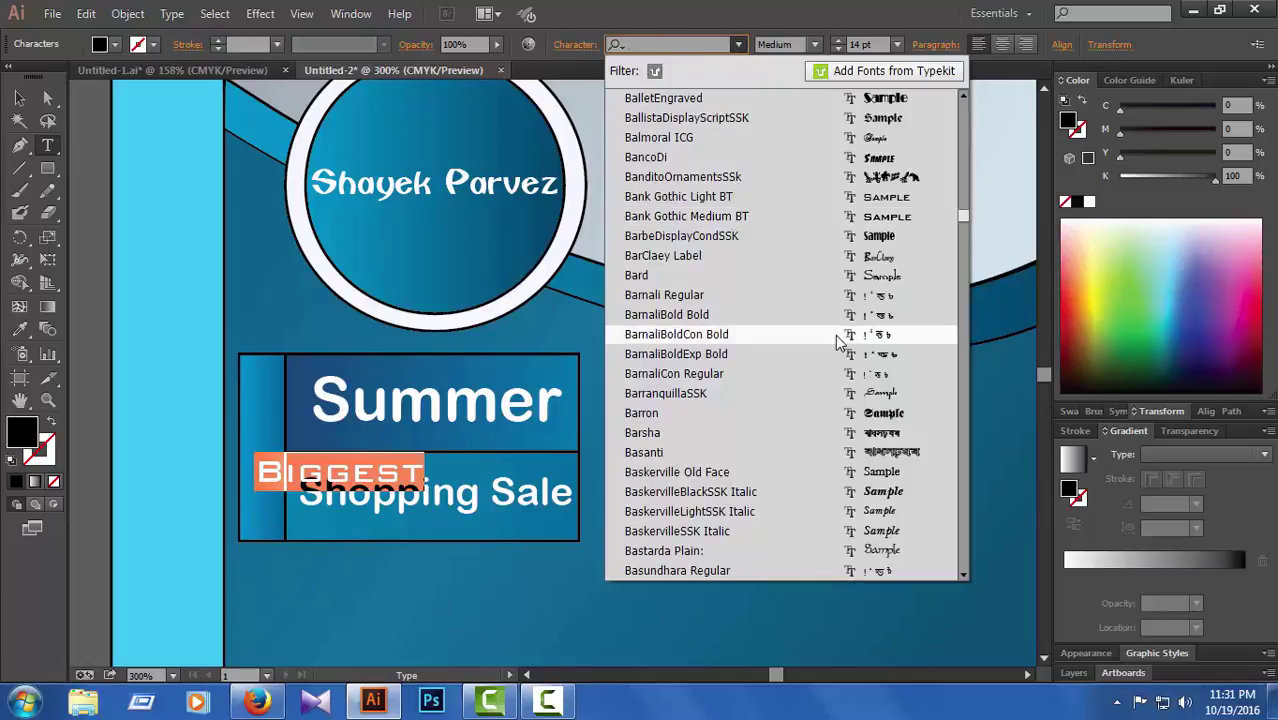
pyautogui.scroll(-4, 819, 357)
pyautogui.scroll(-3, 833, 391)
pyautogui.scroll(-5, 828, 397)
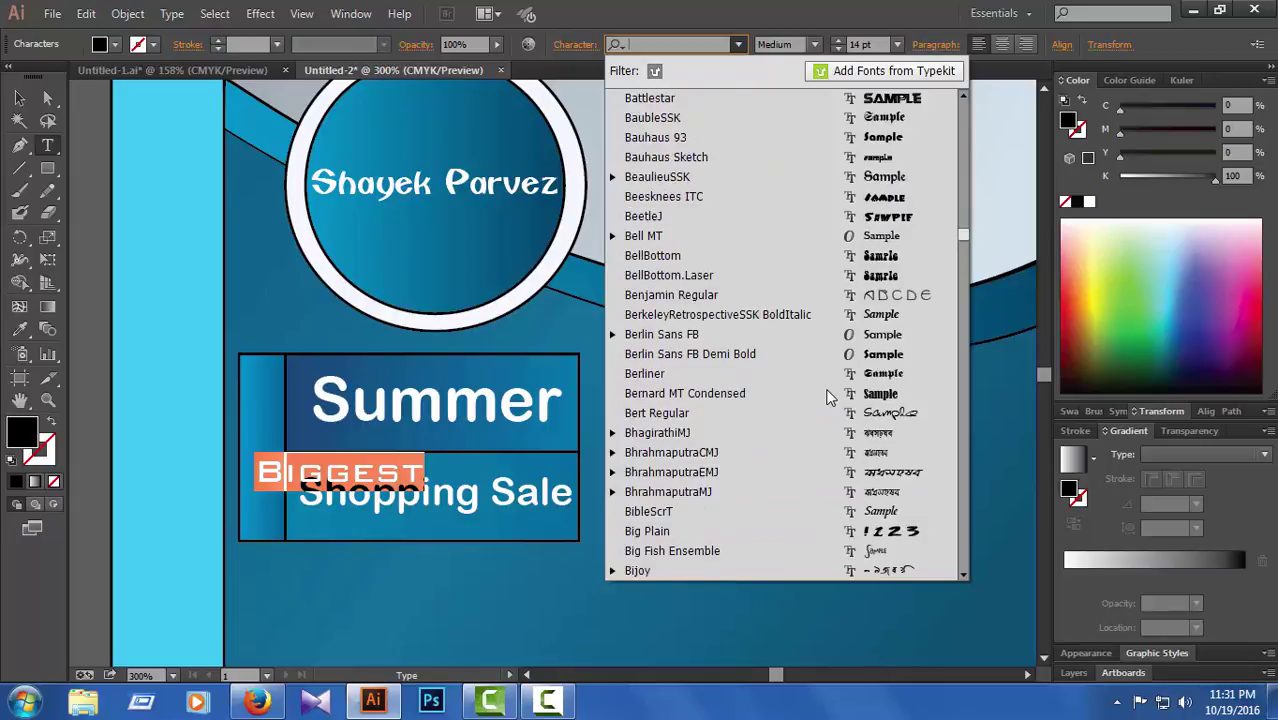
pyautogui.scroll(2, 830, 394)
pyautogui.click(855, 263)
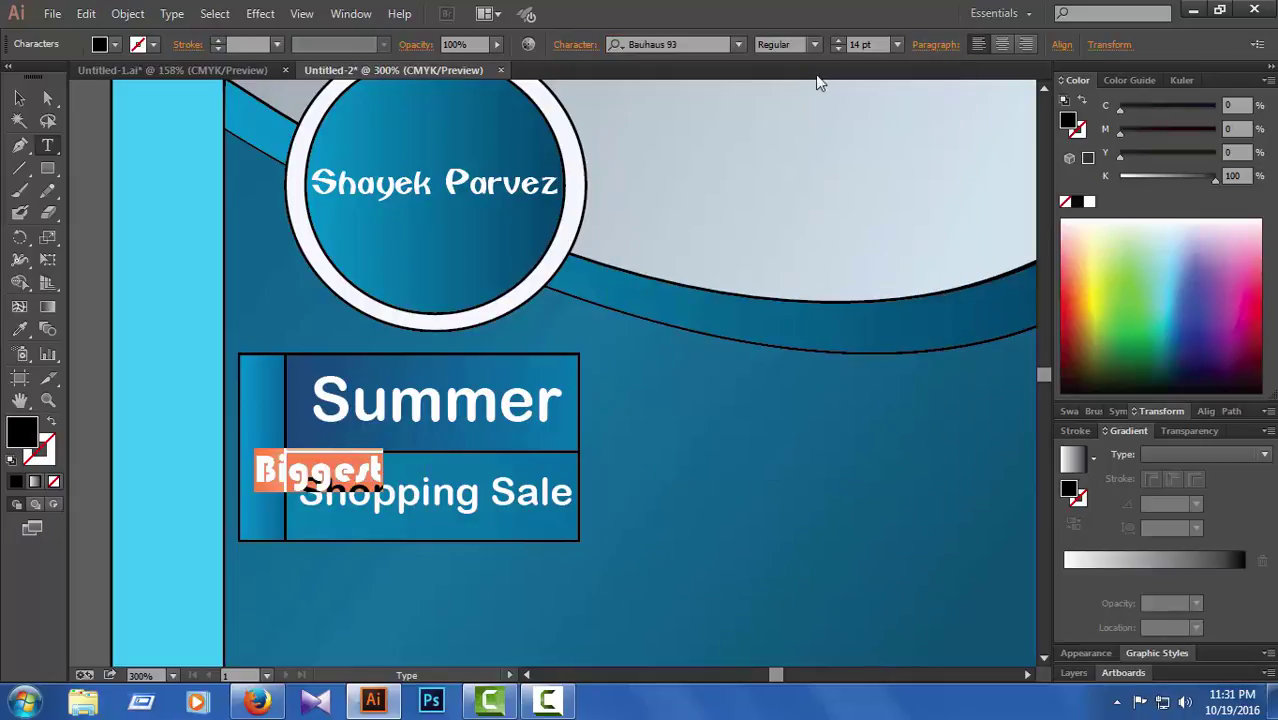
# - Try Book Antiqua and Columbo on Biggest
pyautogui.click(737, 47)
pyautogui.scroll(-4, 827, 434)
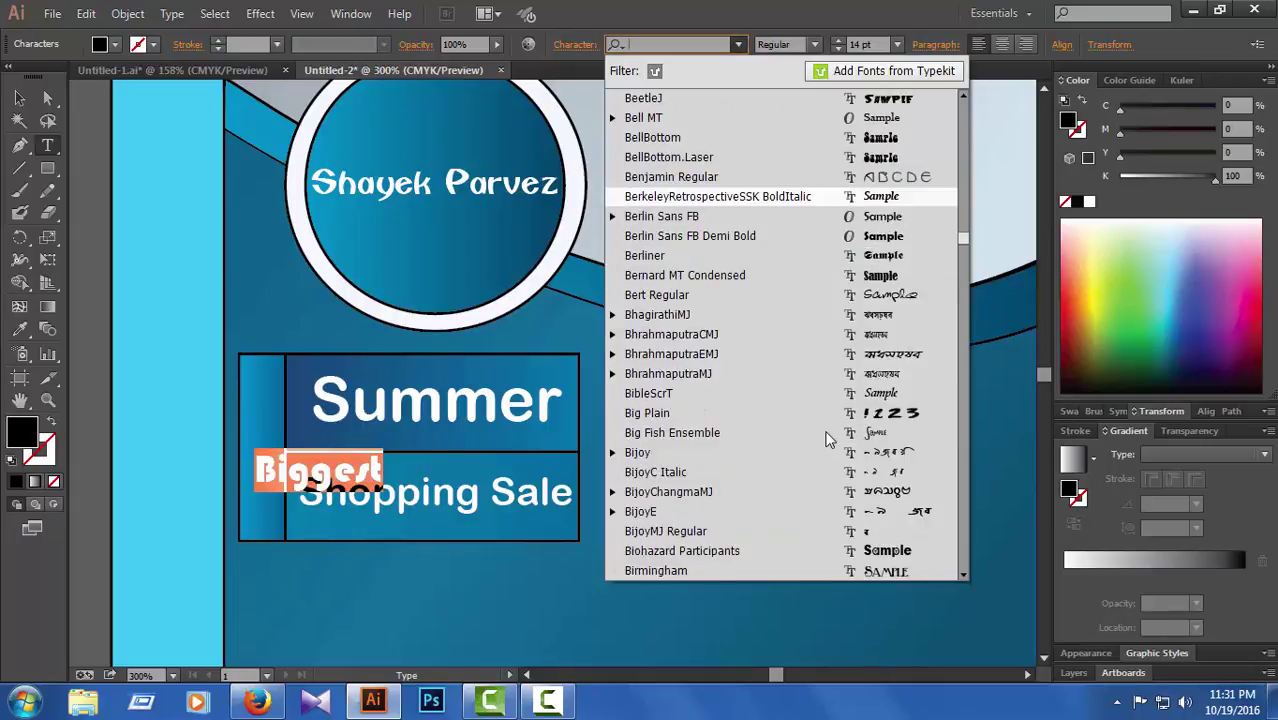
pyautogui.scroll(-4, 829, 425)
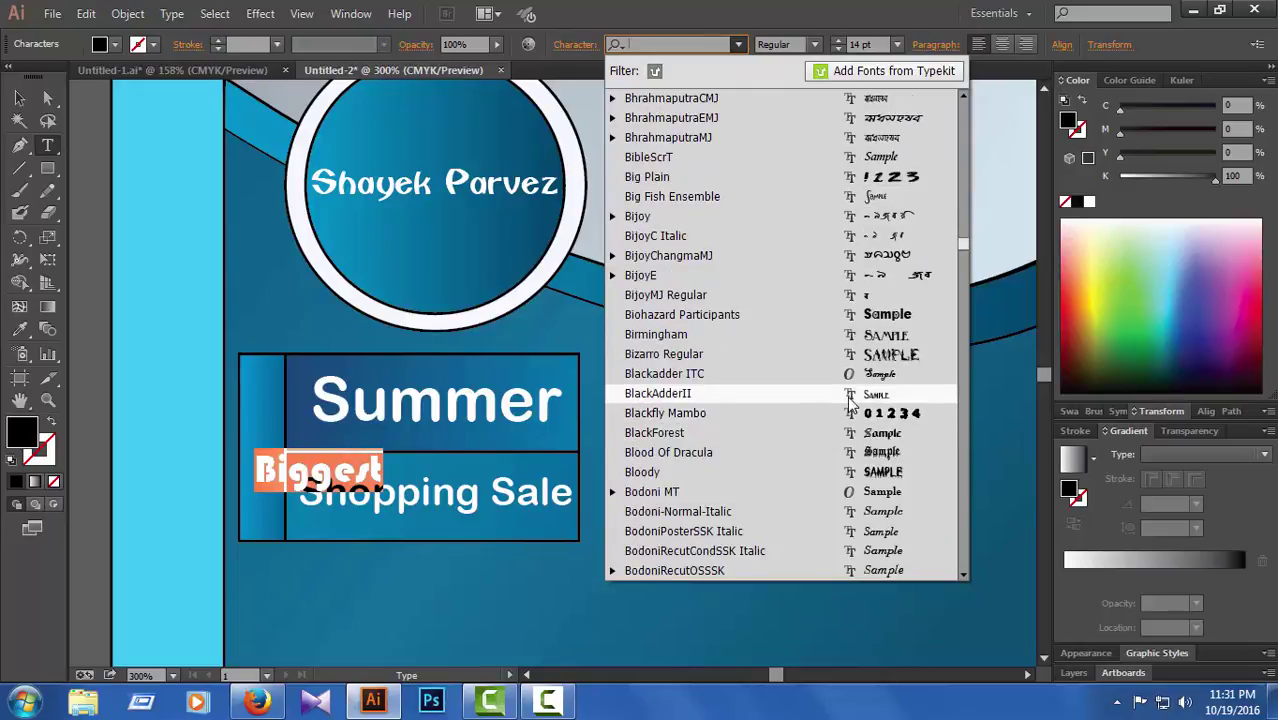
pyautogui.scroll(-3, 829, 410)
pyautogui.scroll(-4, 827, 448)
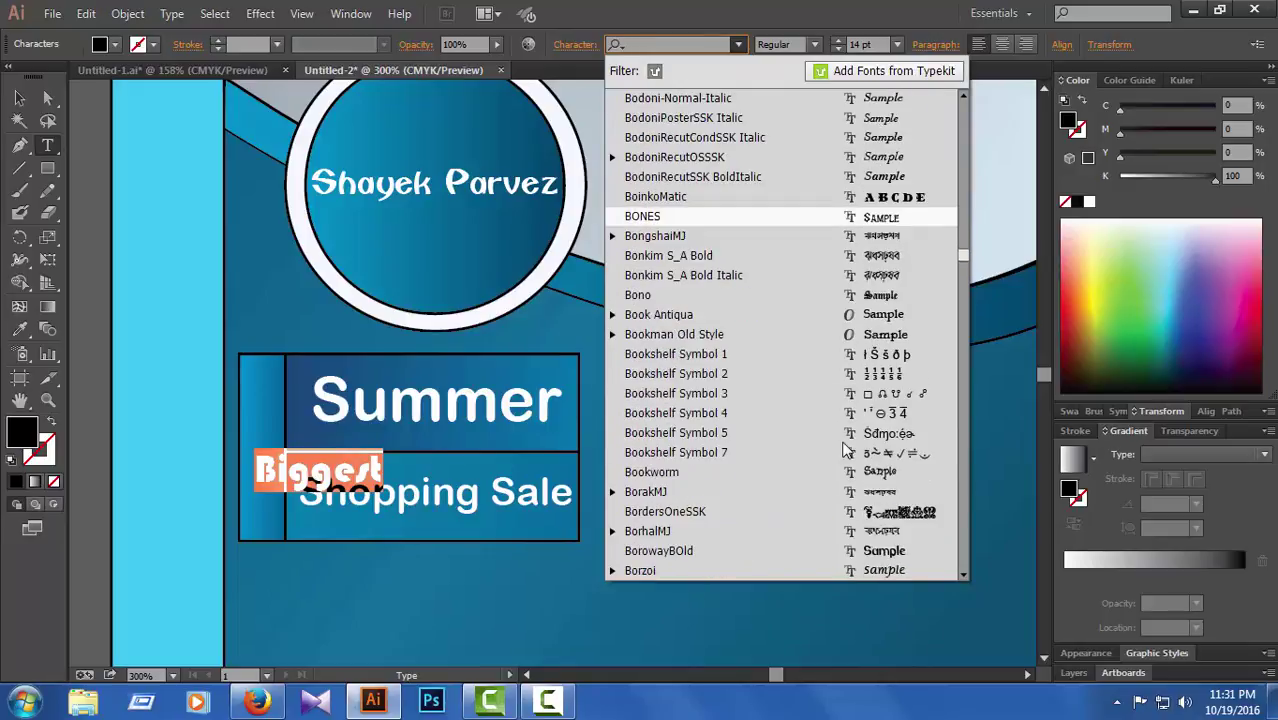
pyautogui.click(862, 316)
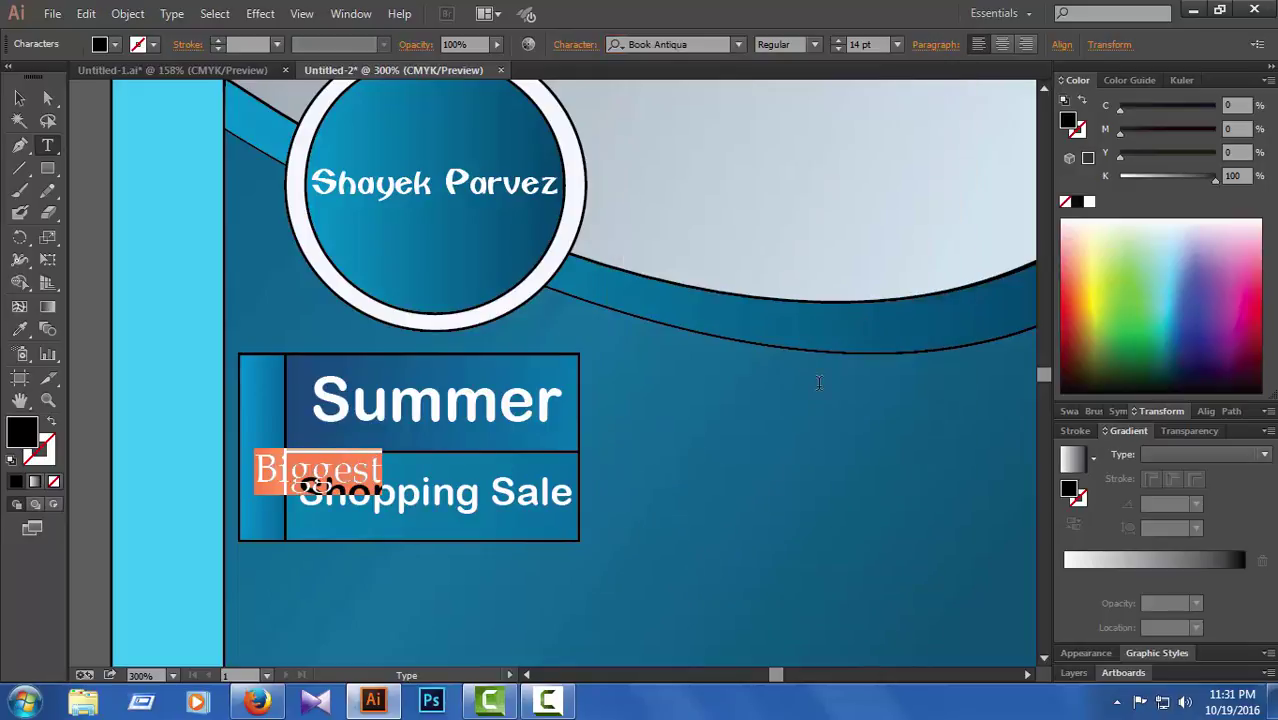
pyautogui.click(740, 45)
pyautogui.scroll(-4, 810, 390)
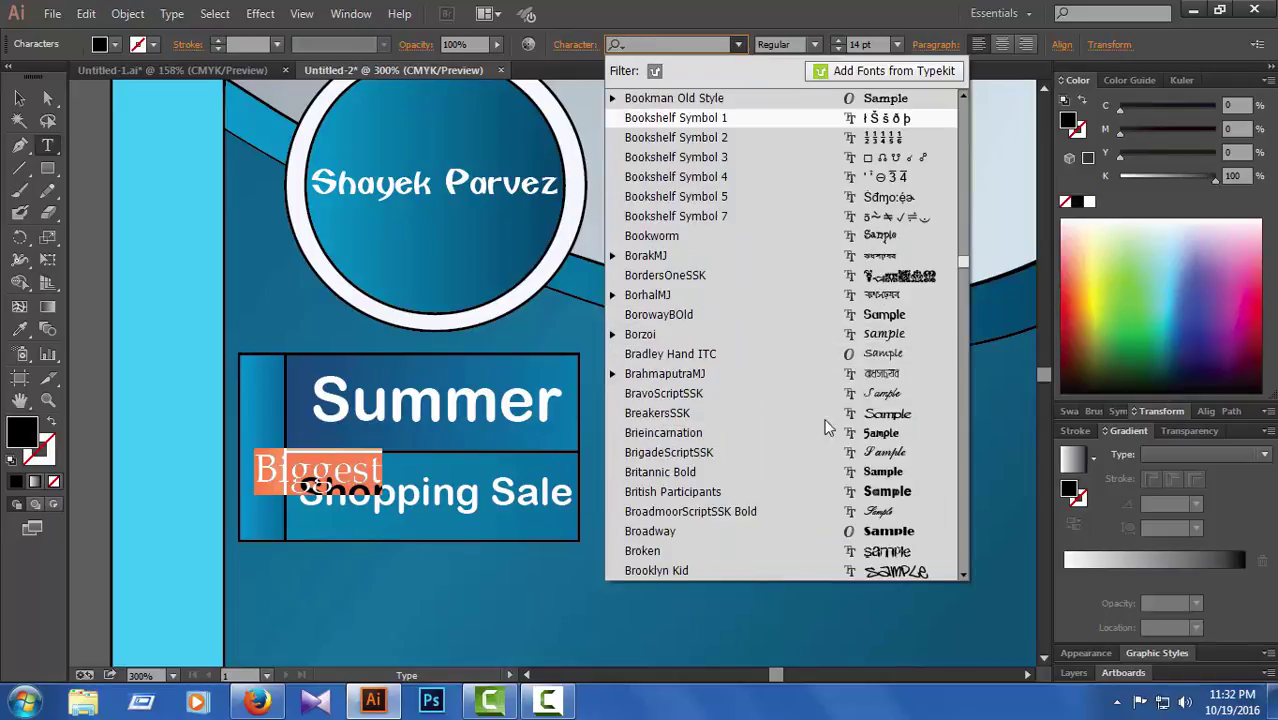
pyautogui.scroll(-9, 851, 445)
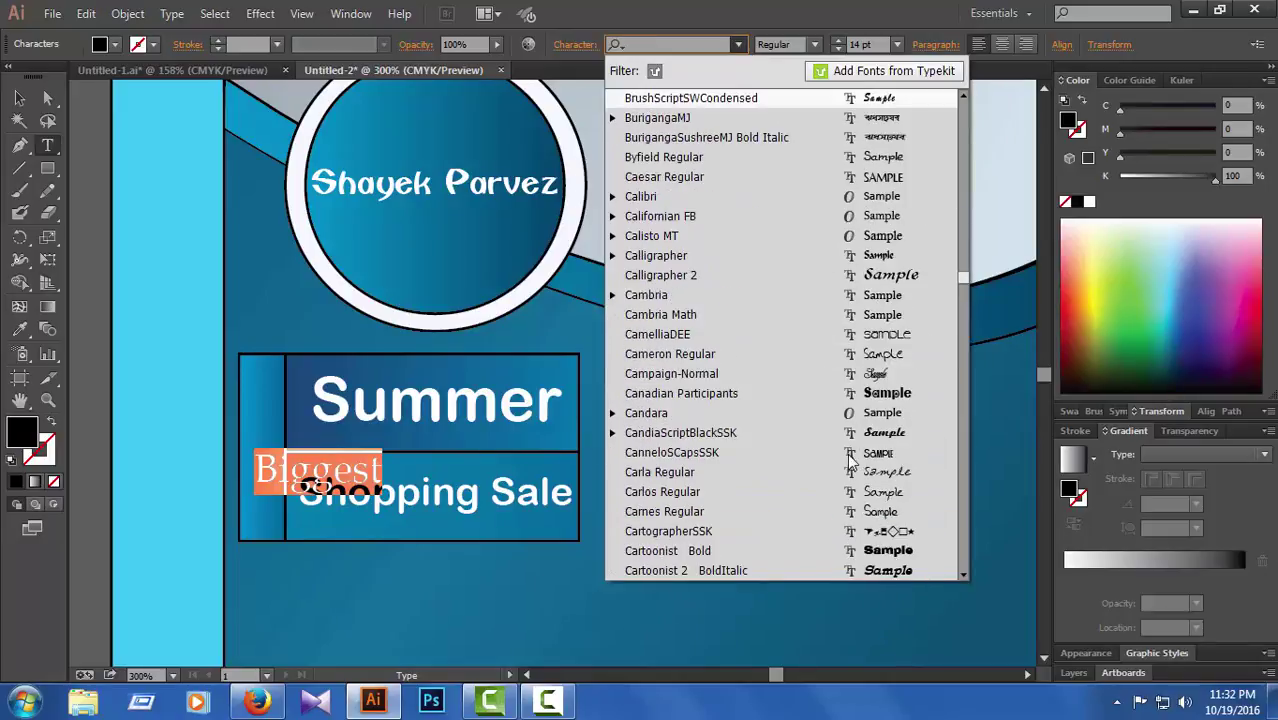
pyautogui.scroll(-5, 805, 470)
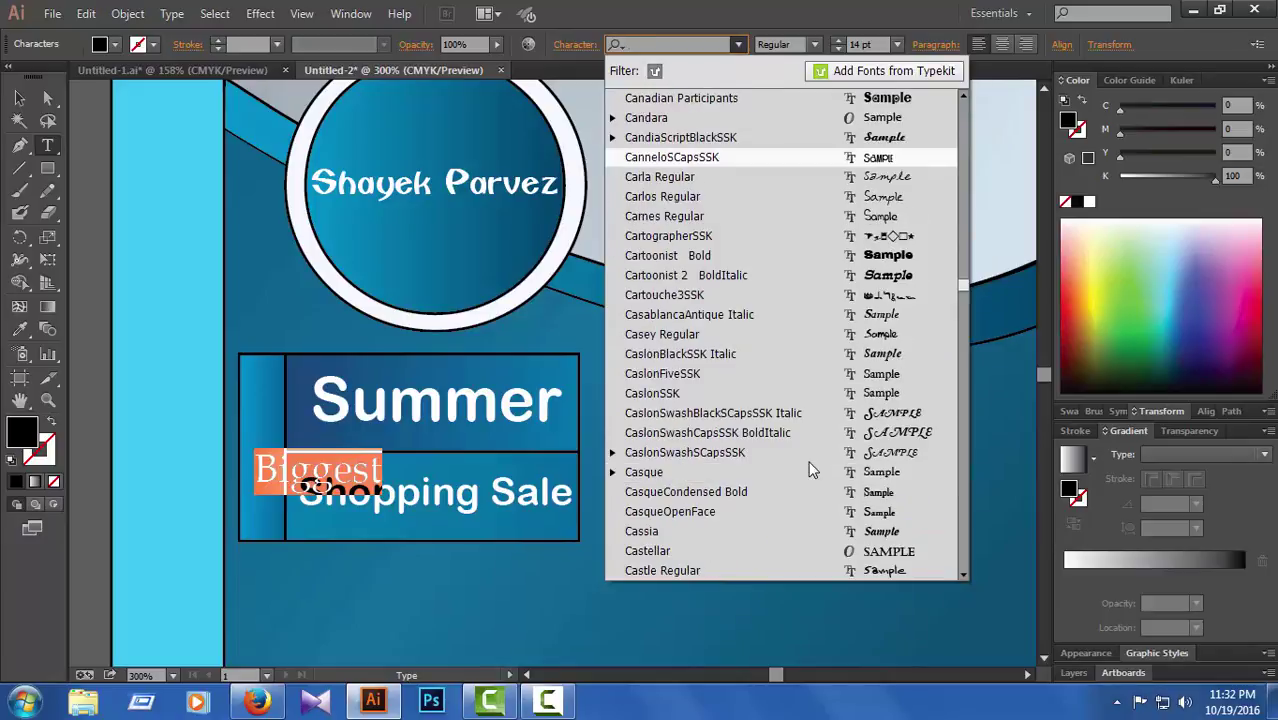
pyautogui.scroll(-5, 830, 395)
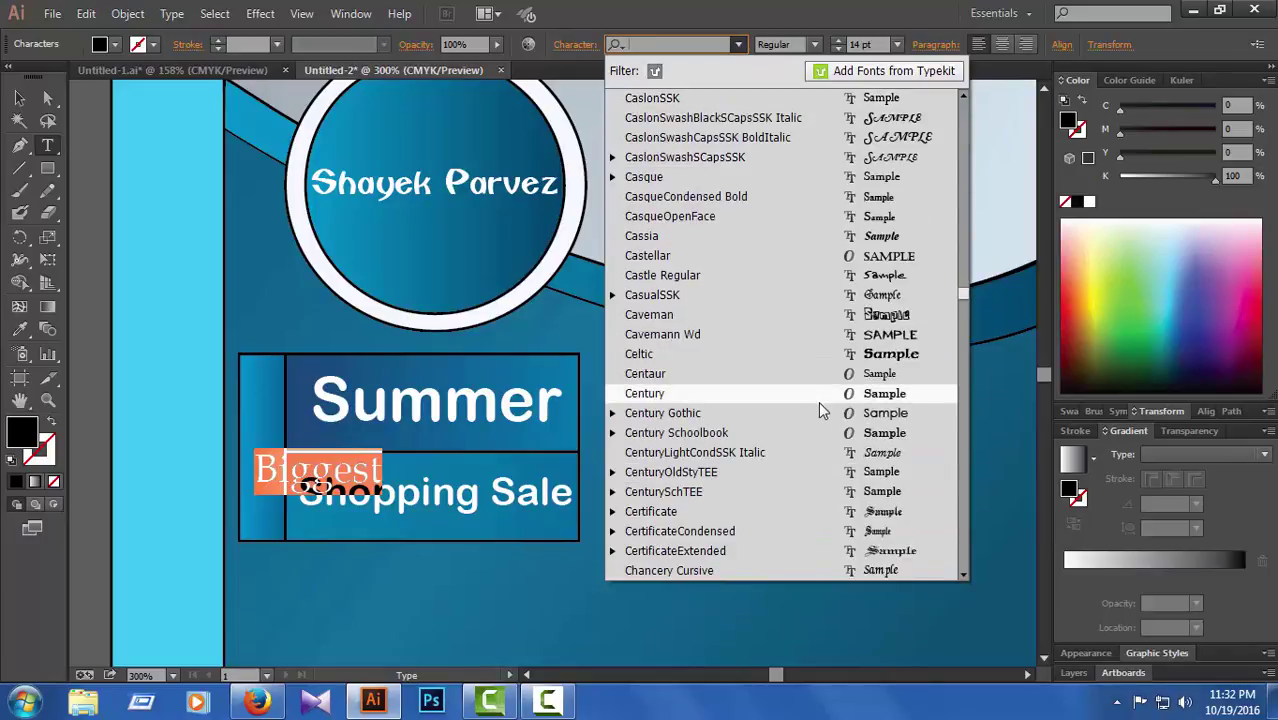
pyautogui.scroll(-5, 818, 405)
pyautogui.scroll(-10, 819, 405)
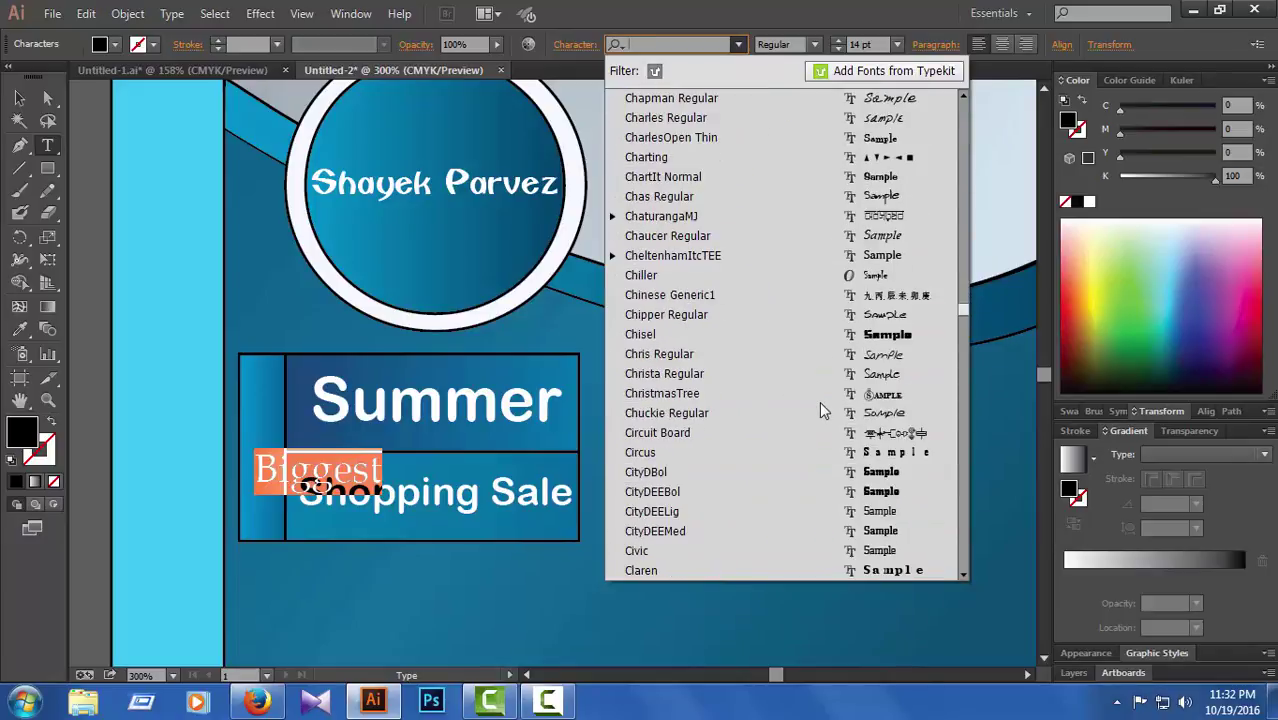
pyautogui.scroll(-4, 819, 405)
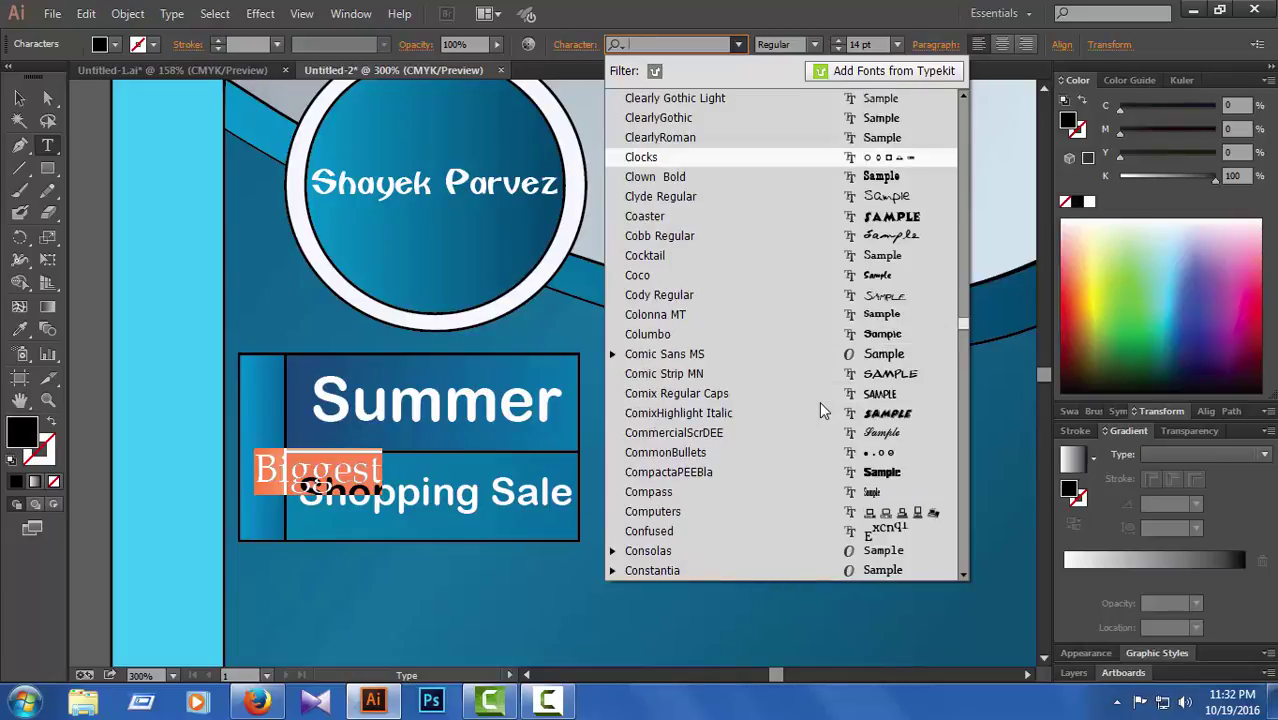
pyautogui.press('Escape')
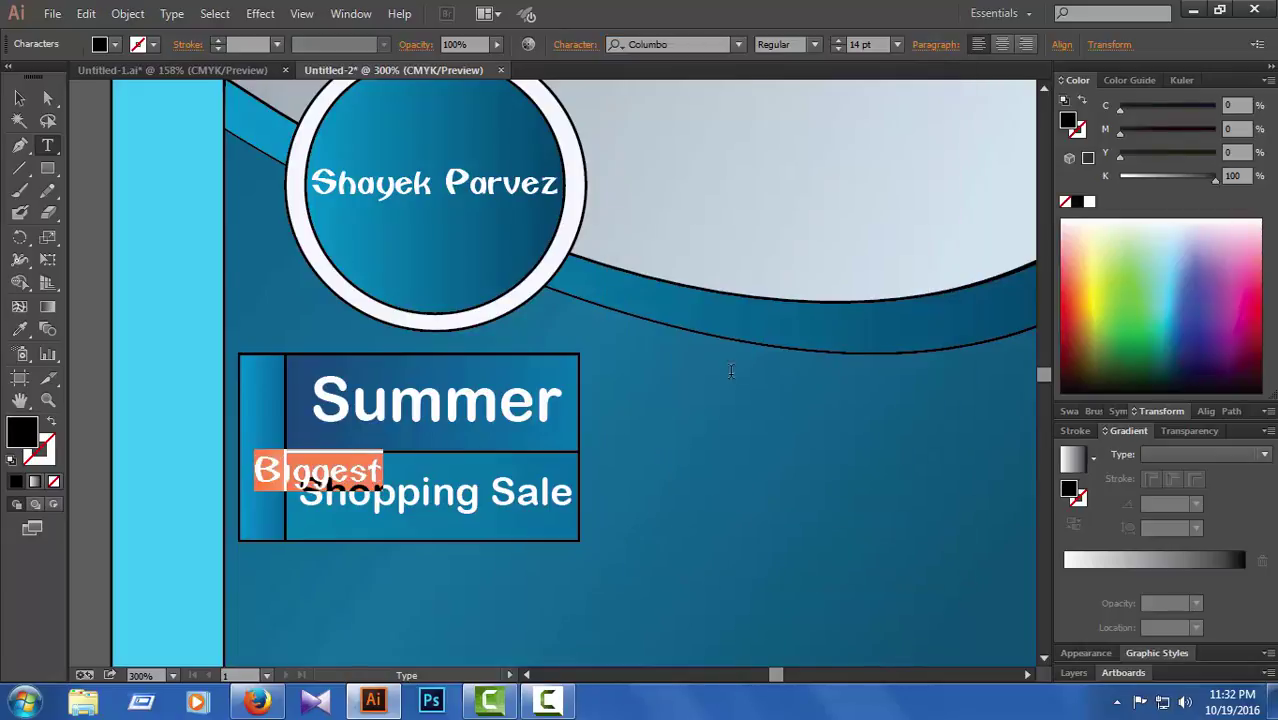
# - Set Biggest in Copperplate Gothic Bold
pyautogui.click(730, 50)
pyautogui.scroll(-2, 848, 420)
pyautogui.scroll(-1, 848, 420)
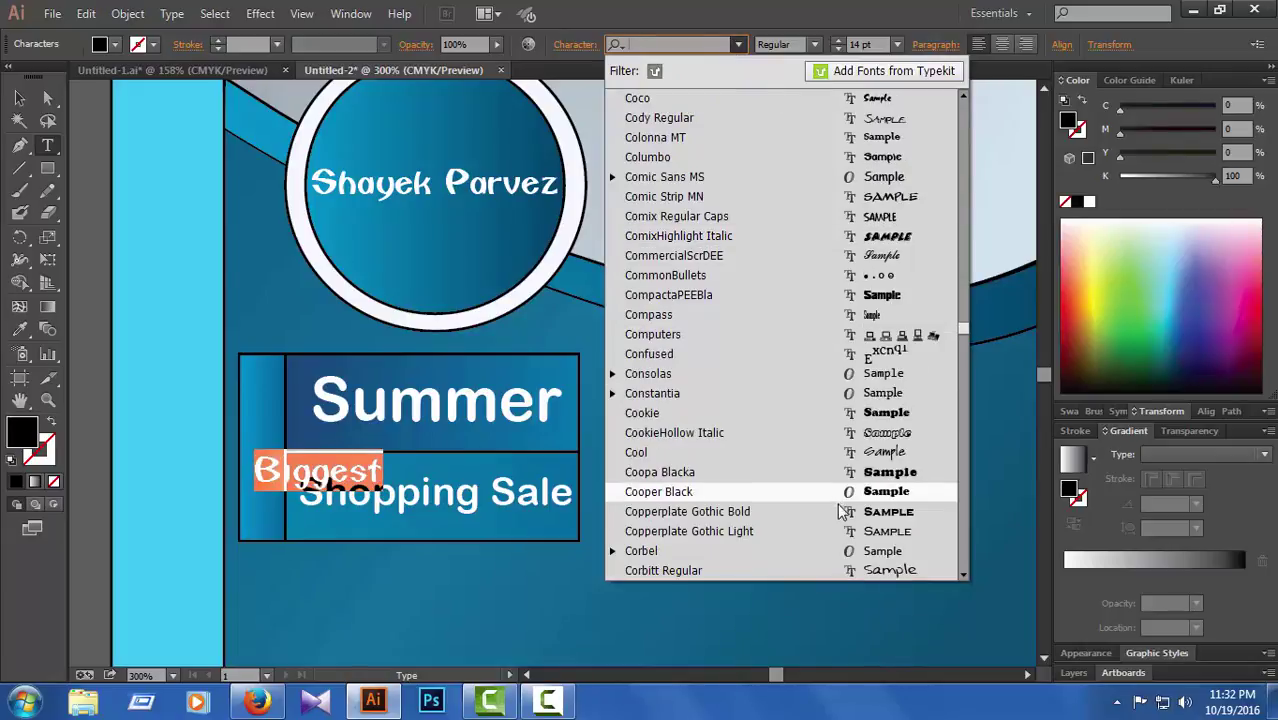
pyautogui.click(838, 508)
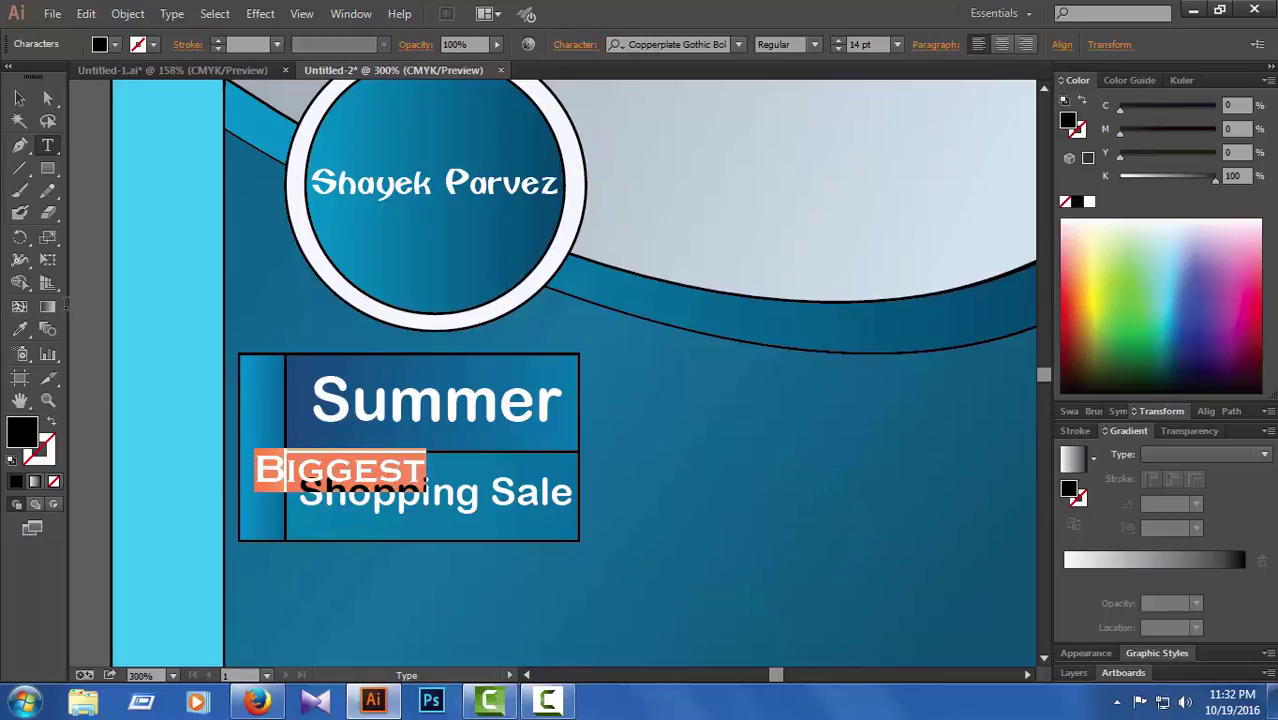
pyautogui.click(19, 237)
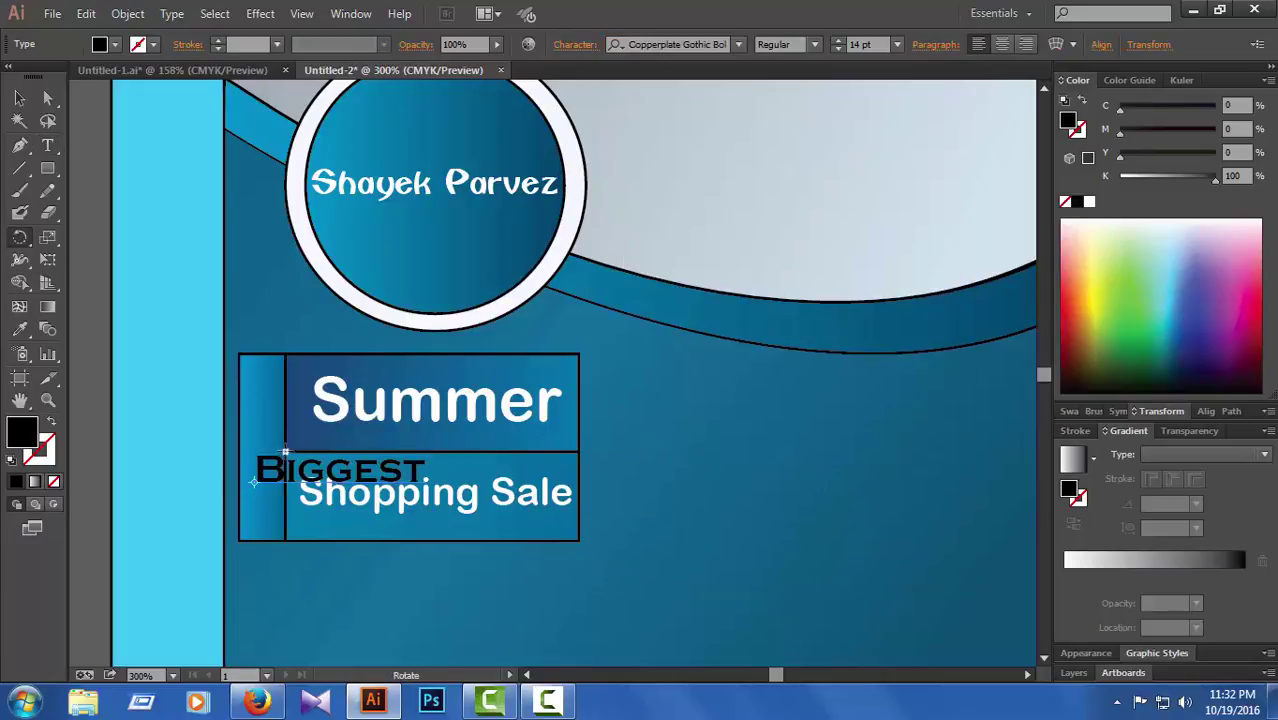
# - Rotate BIGGEST 90° to vertical, nudge it into the left strip and make it white
pyautogui.moveTo(272, 445); pyautogui.dragTo(120, 422)
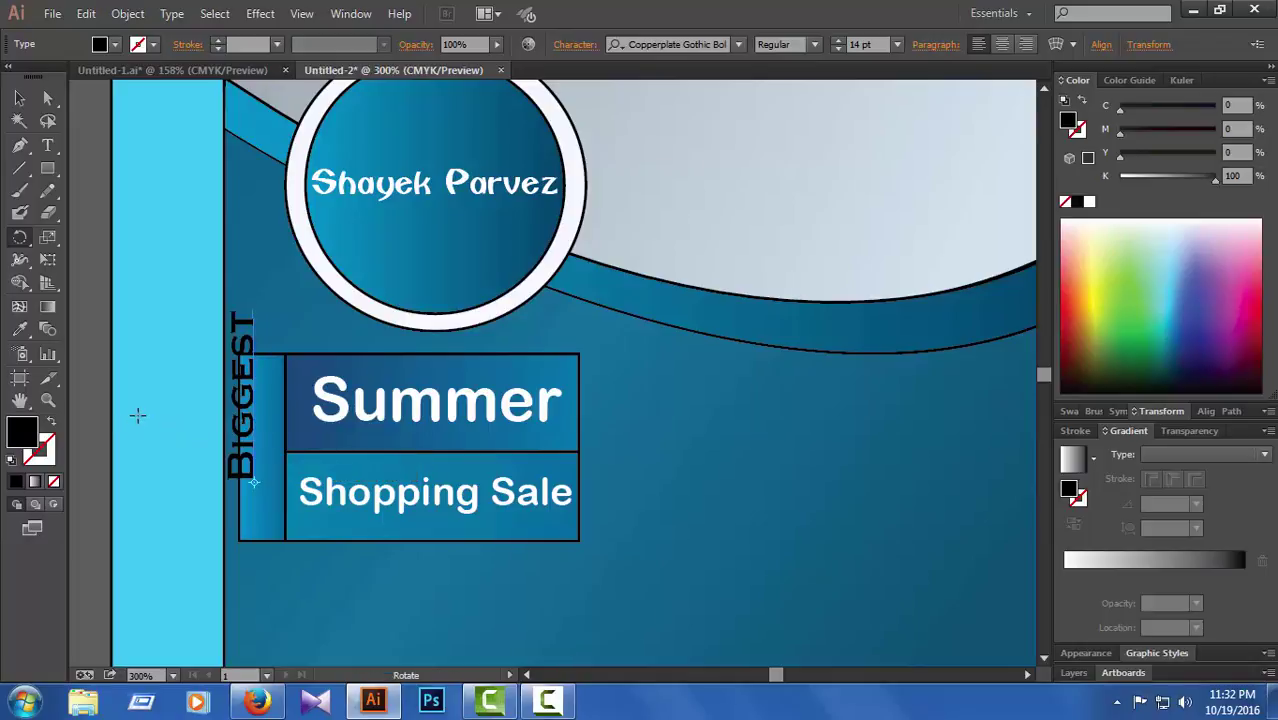
pyautogui.click(48, 98)
pyautogui.press('Right')
pyautogui.press('Right')
pyautogui.press('Right')
pyautogui.press('Right')
pyautogui.press('Right')
pyautogui.press('Right')
pyautogui.press('Right')
pyautogui.press('Right')
pyautogui.press('Right')
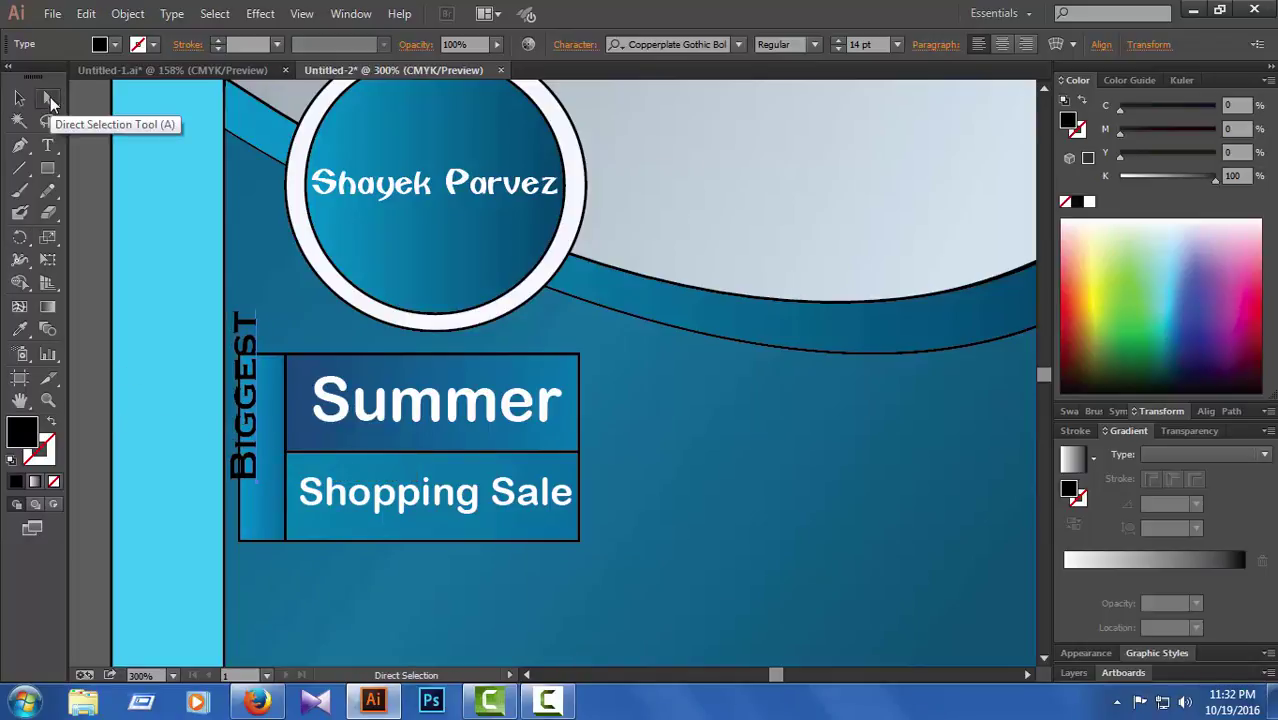
pyautogui.press('Down')
pyautogui.press('Down')
pyautogui.press('Down')
pyautogui.press('Down')
pyautogui.press('Down')
pyautogui.press('Down')
pyautogui.press('Down')
pyautogui.press('Down')
pyautogui.press('Down')
pyautogui.press('Down')
pyautogui.press('Down')
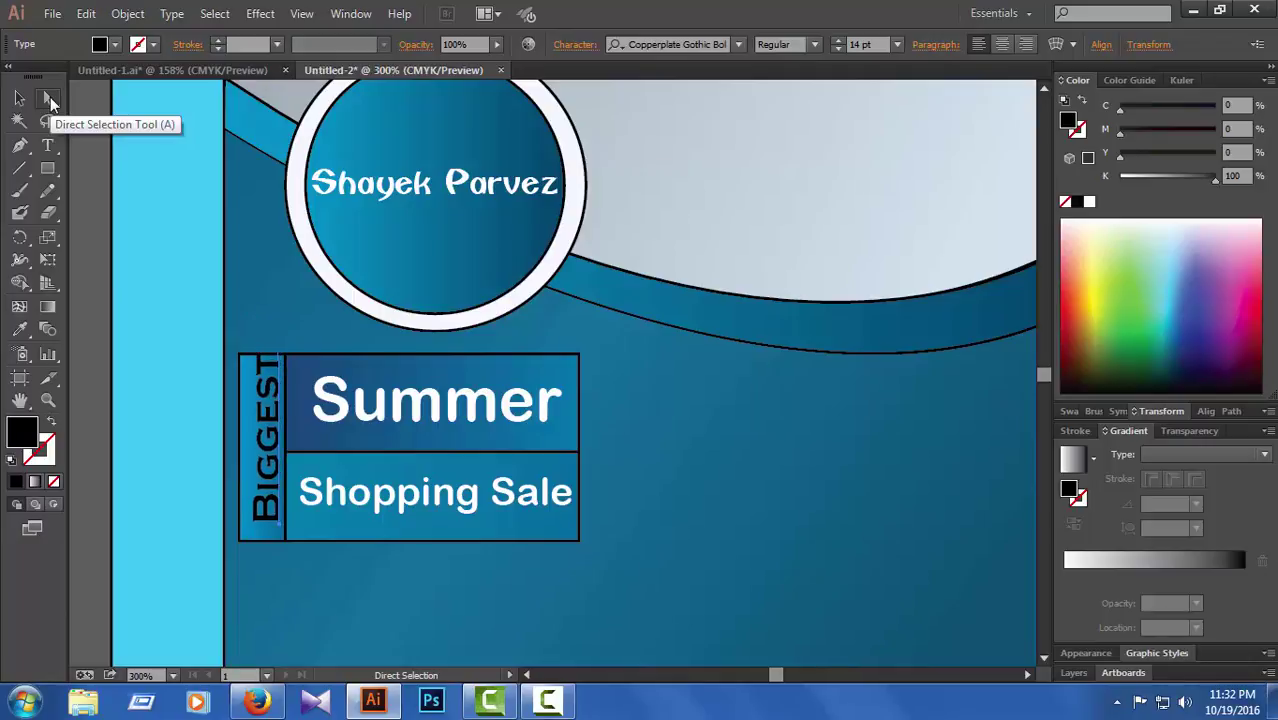
pyautogui.press('Down')
pyautogui.press('Down')
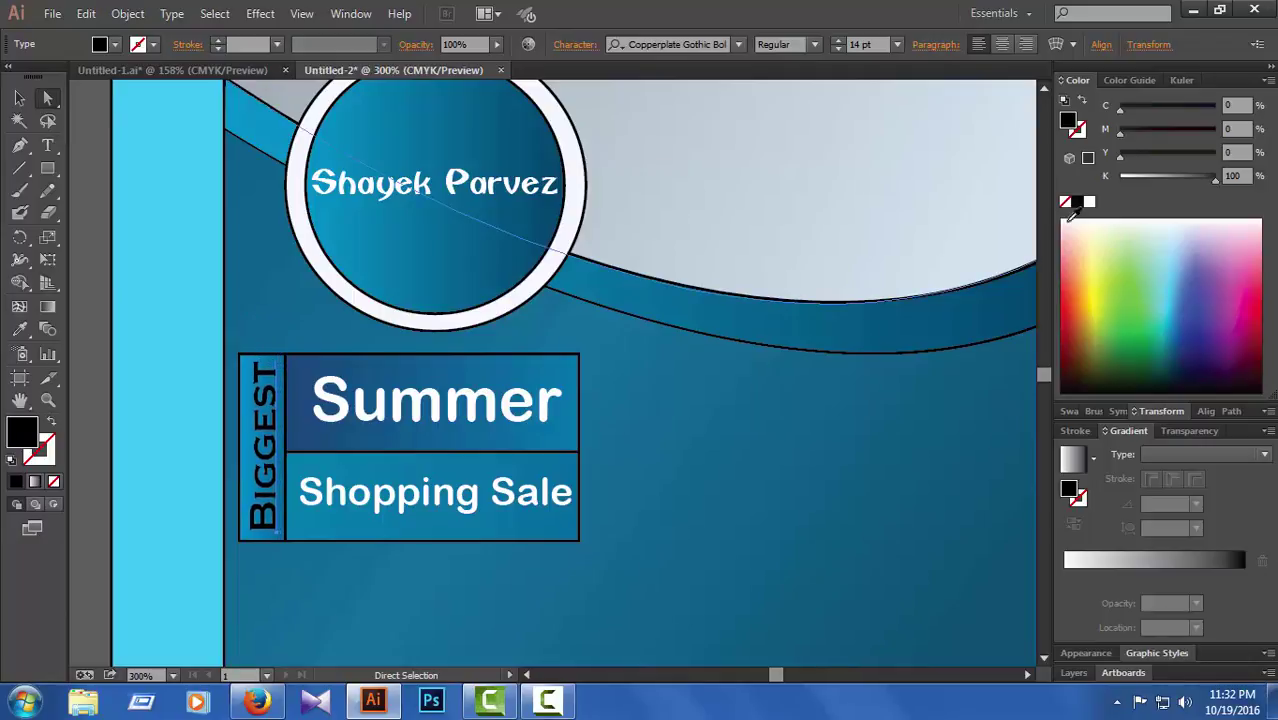
pyautogui.click(1089, 202)
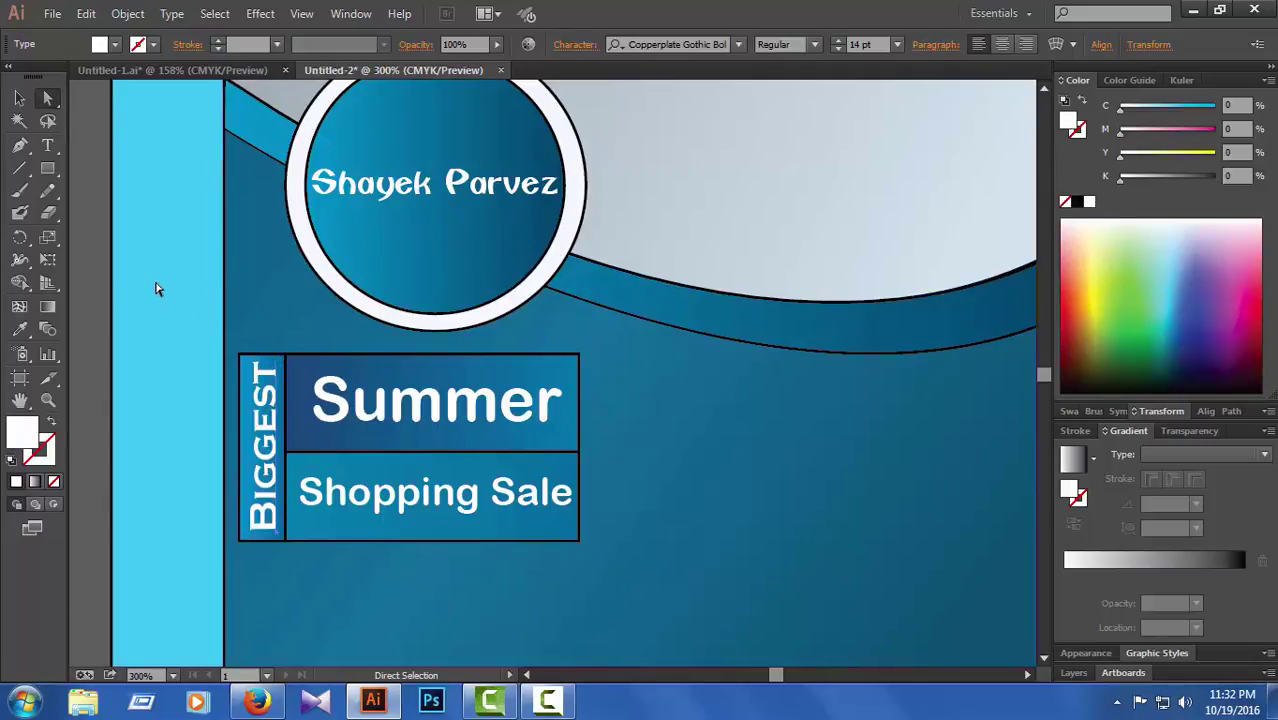
pyautogui.click(92, 284)
pyautogui.hotkey('ctrl', '0')
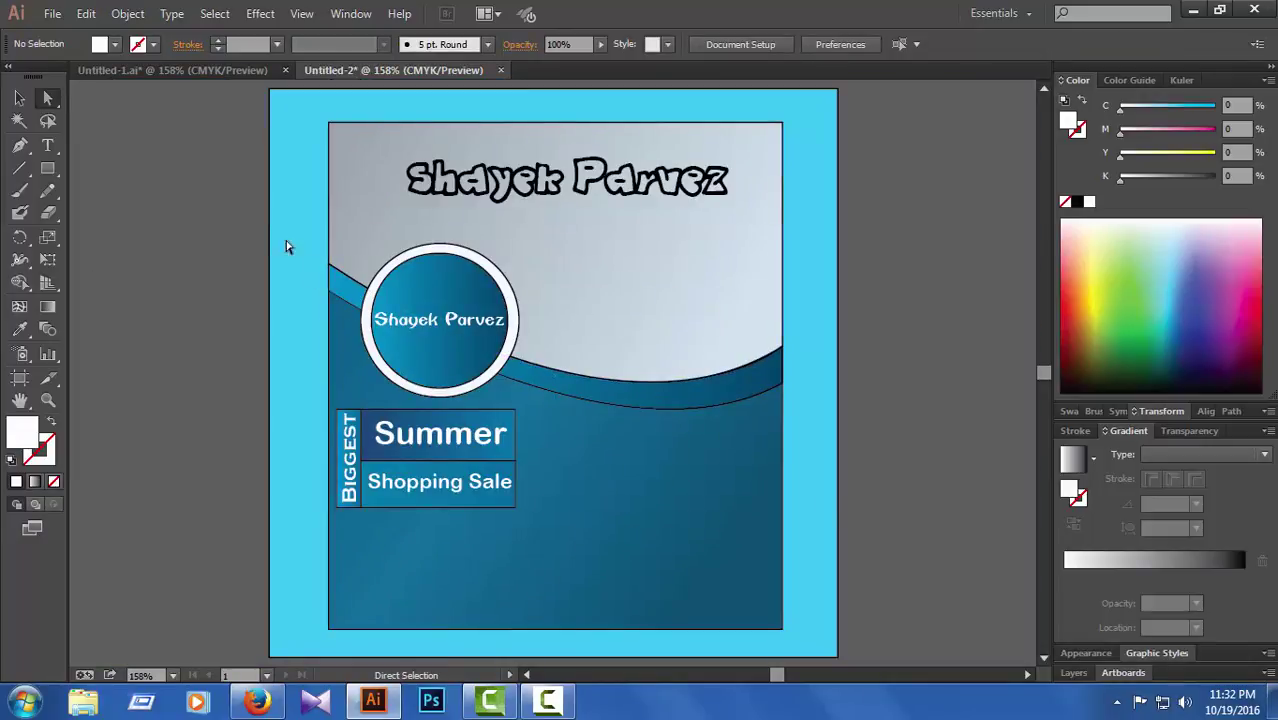
# - Type Men Cloth, Women Cloth, Children Cloth right of the sale box, then view Untitled-1
pyautogui.click(47, 145)
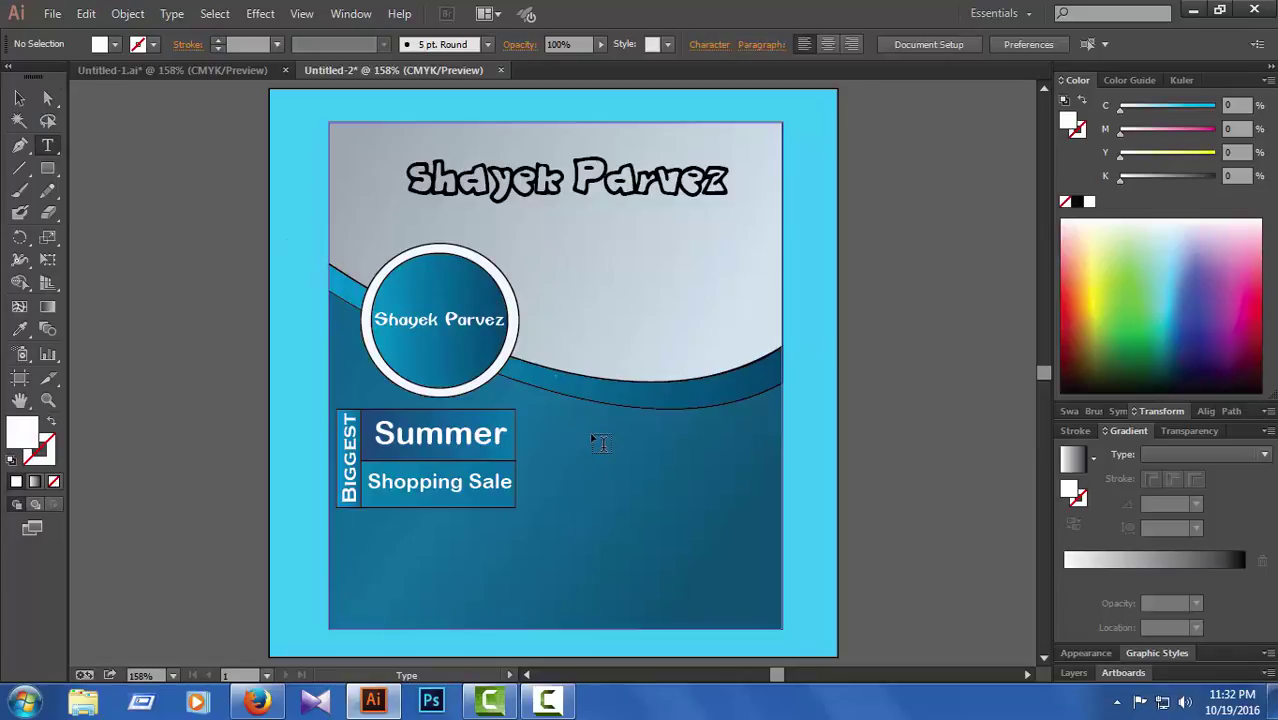
pyautogui.click(780, 500)
pyautogui.write('Men')
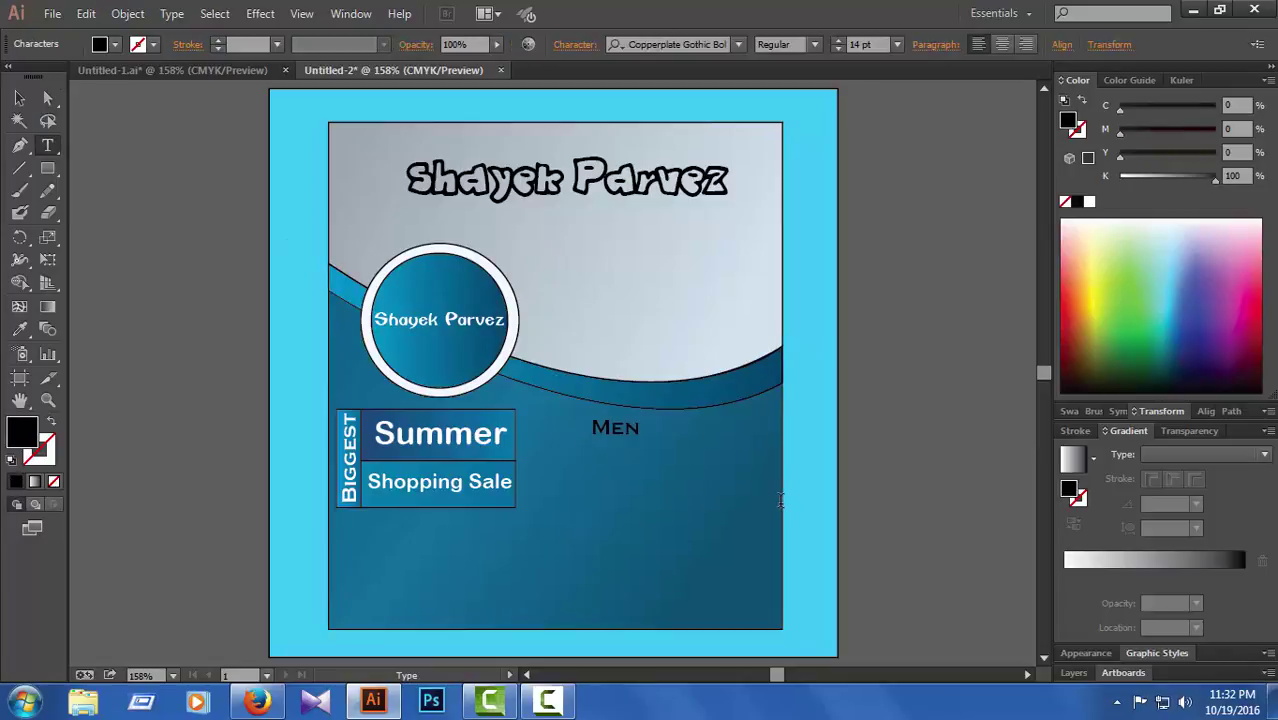
pyautogui.write(' Cloth ')
pyautogui.write('Women Cloth')
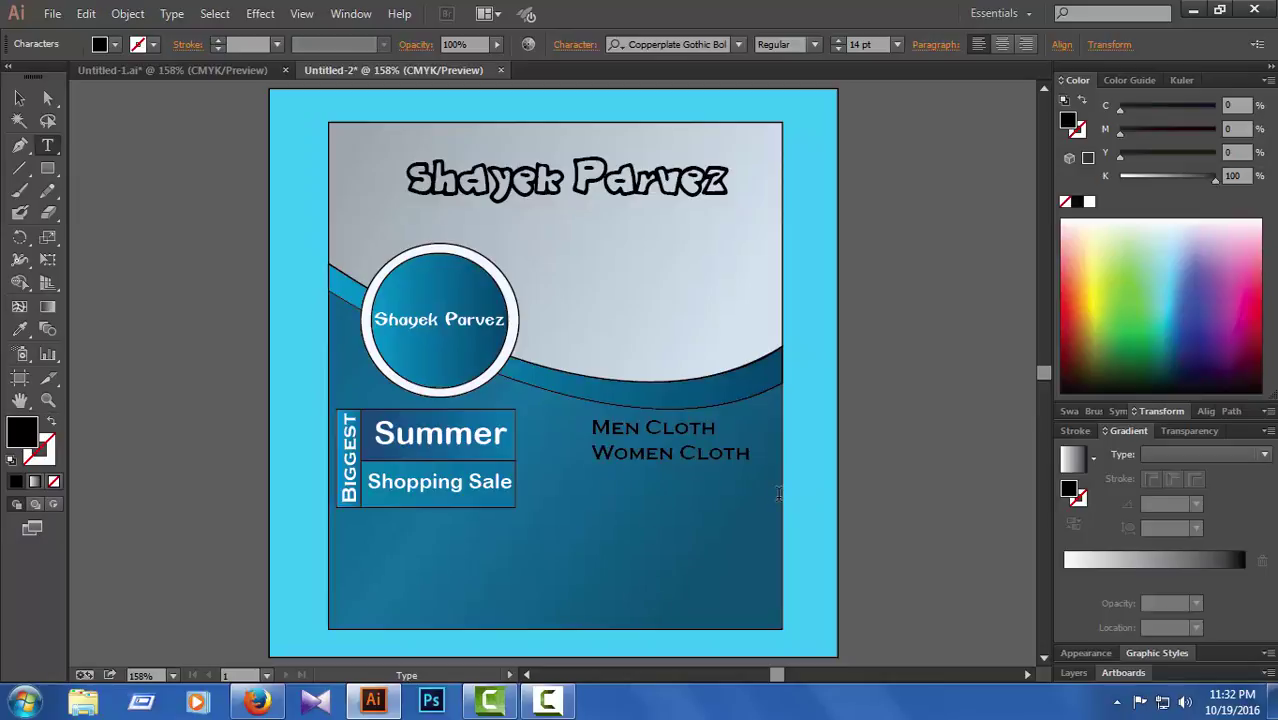
pyautogui.write(' Ch')
pyautogui.write('ildren')
pyautogui.write(' Cloth')
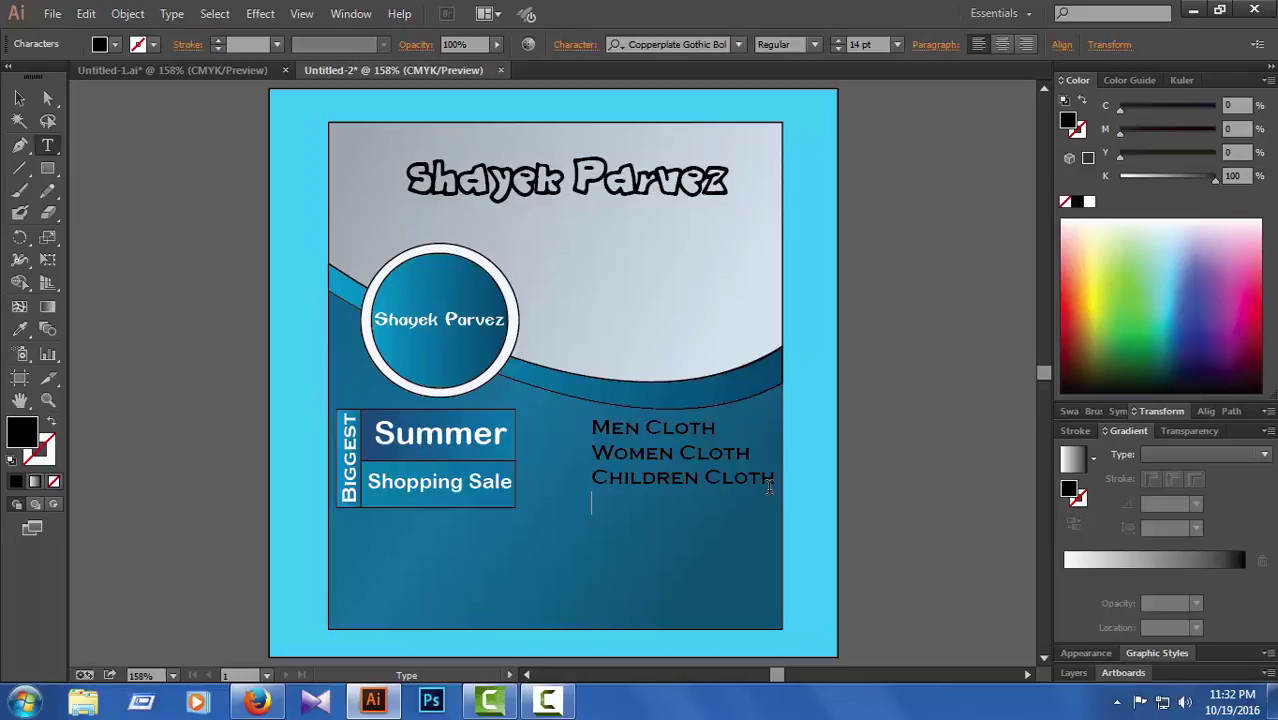
pyautogui.click(208, 70)
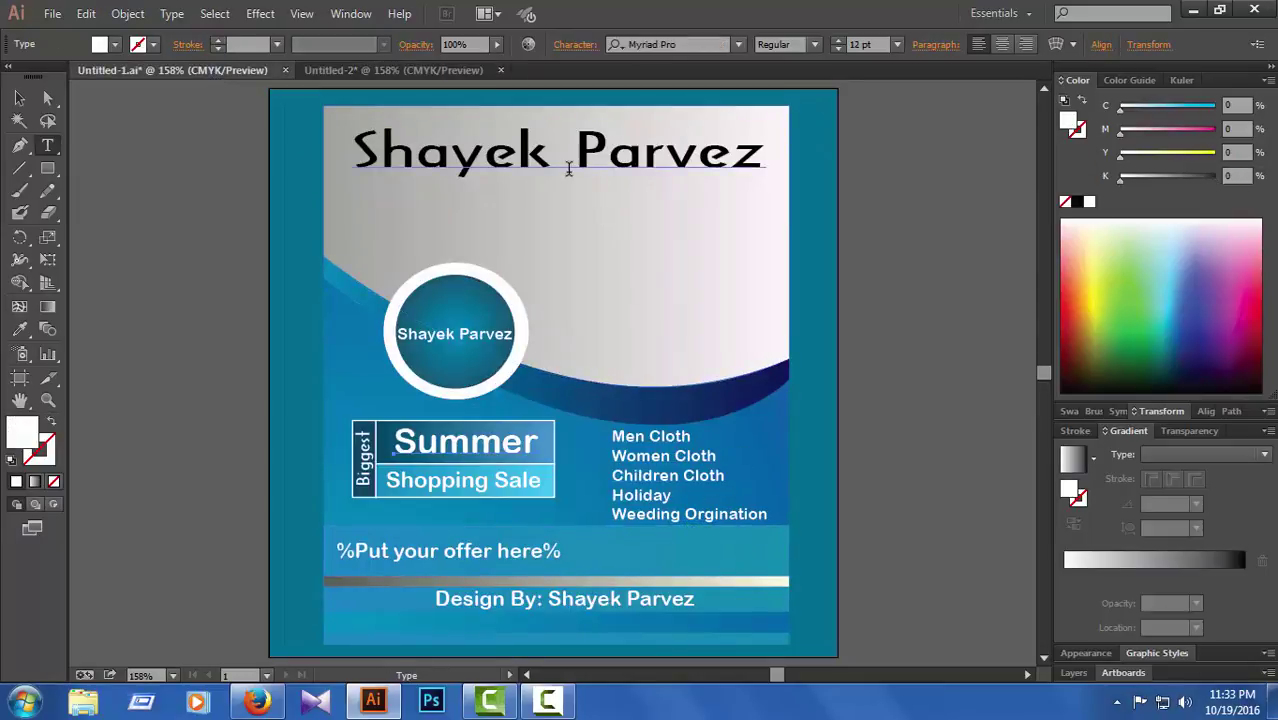
# - In Untitled-2, append 'Holiday Weeding Orga' to the category list, then undo it
pyautogui.click(422, 72)
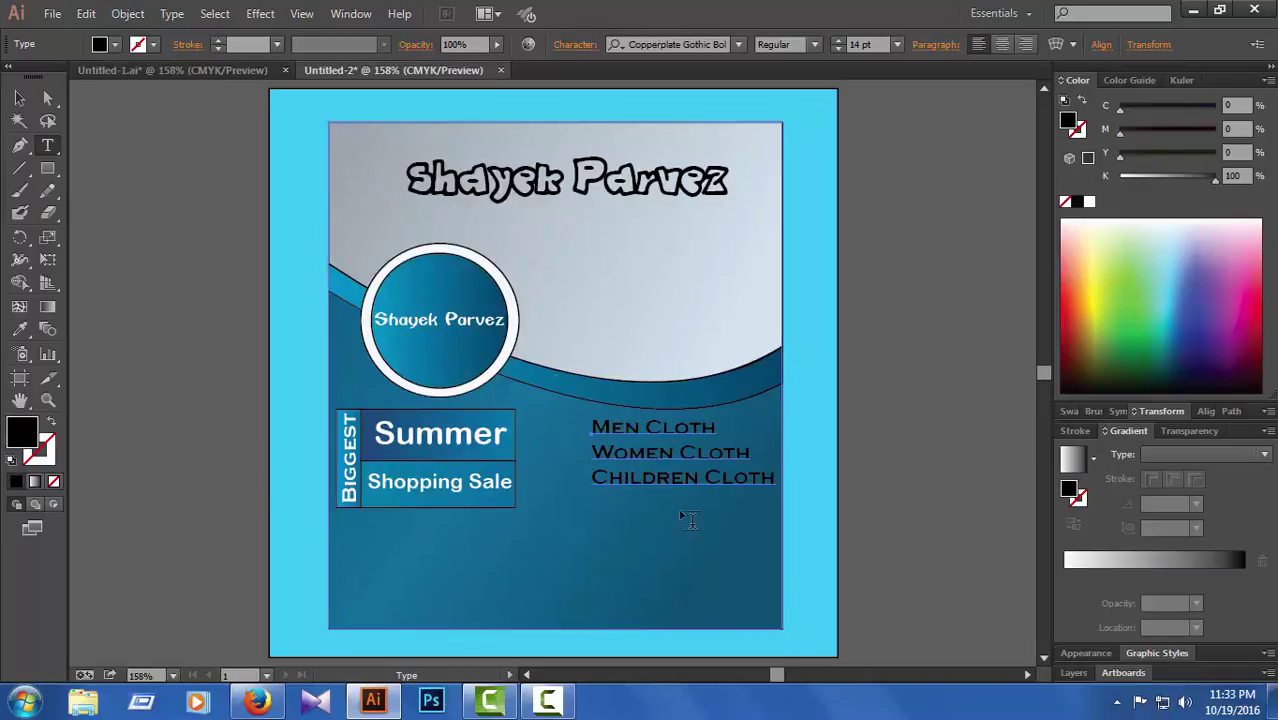
pyautogui.click(773, 479)
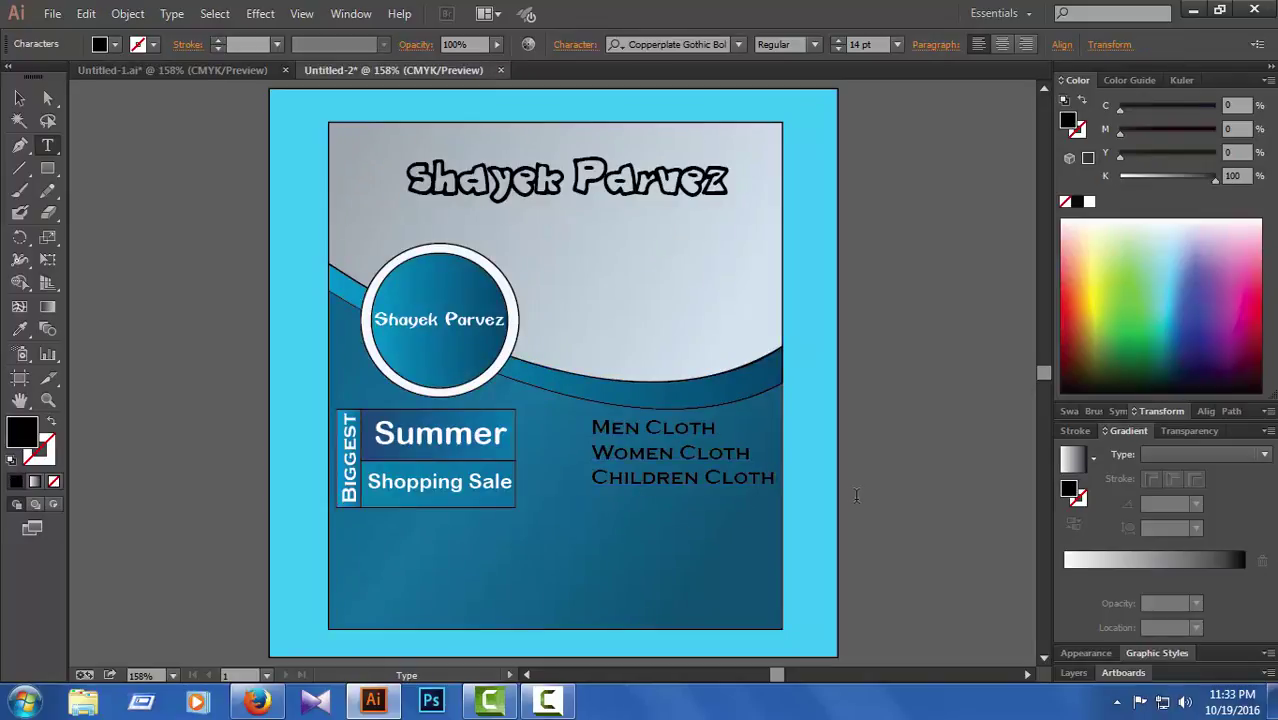
pyautogui.write('Holiday ')
pyautogui.write('Weeding')
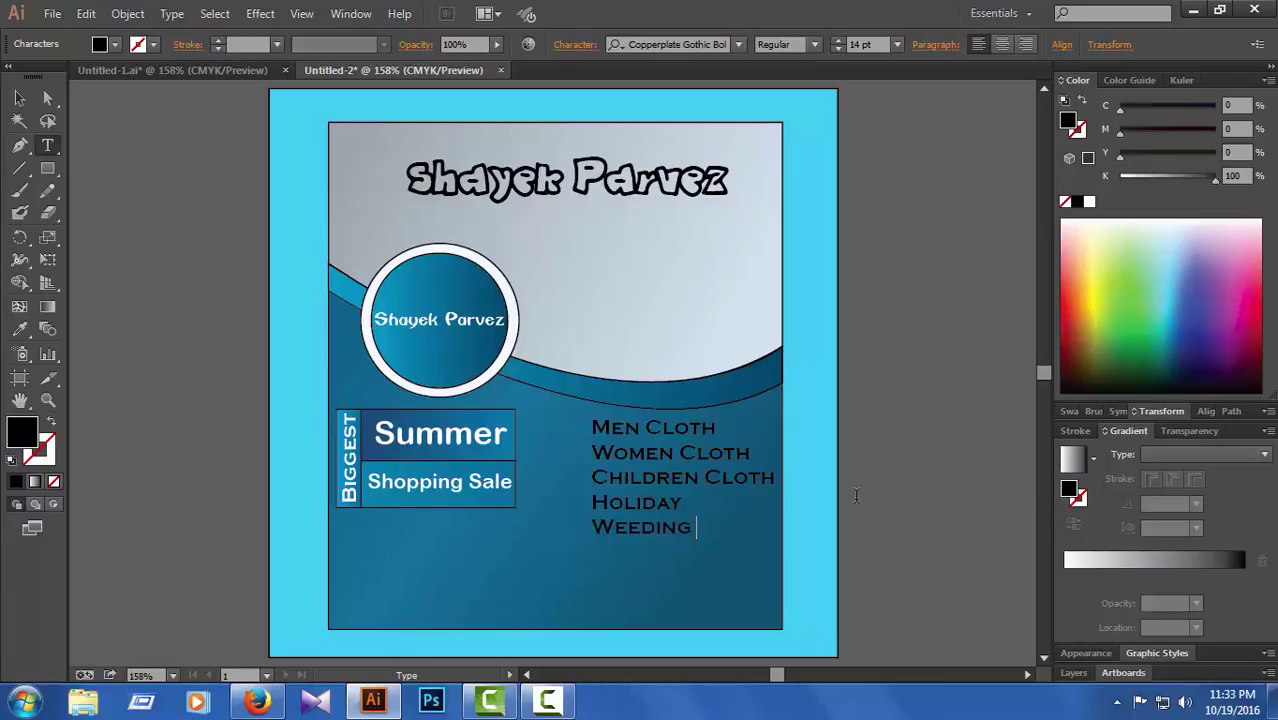
pyautogui.write(' Organization')
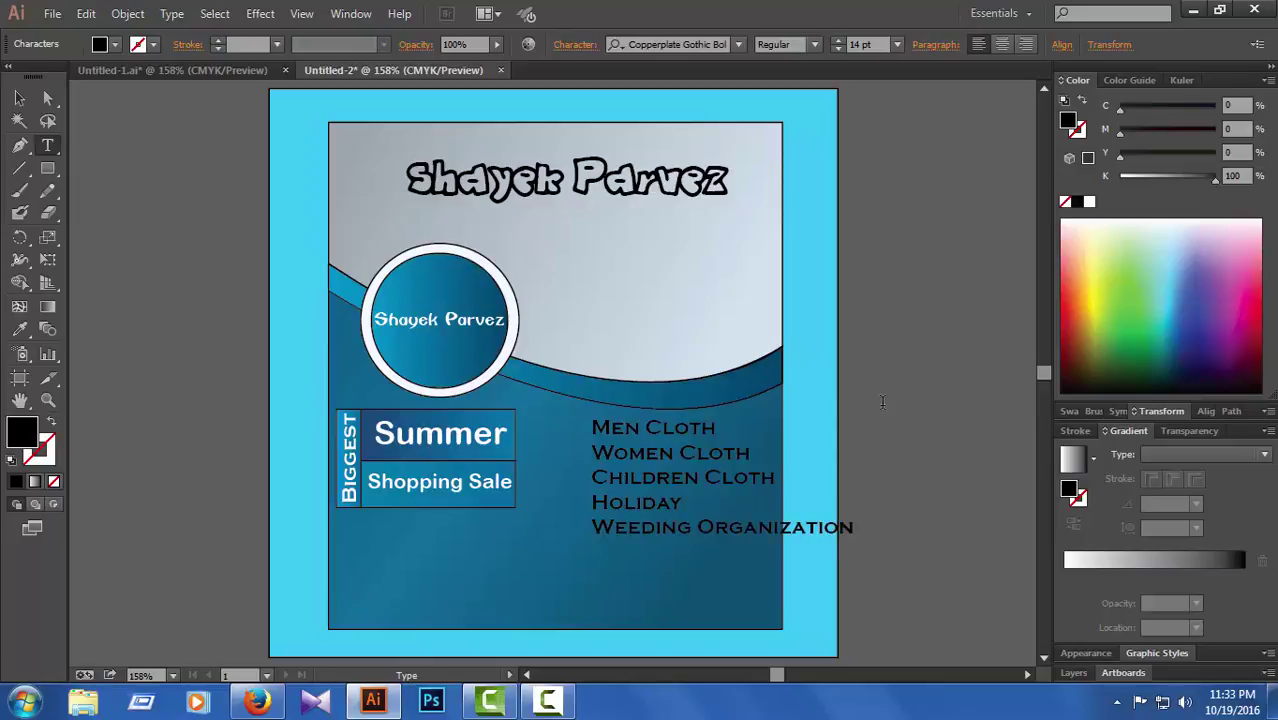
pyautogui.click(47, 97)
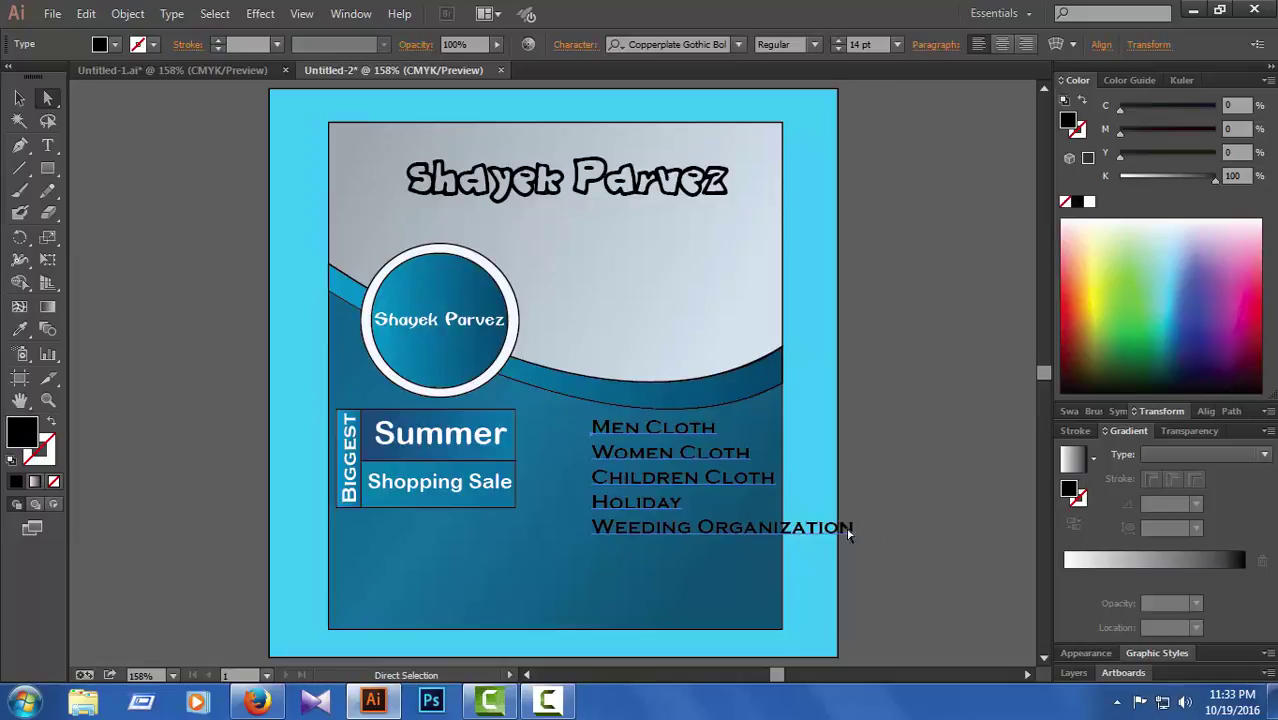
pyautogui.click(849, 527)
pyautogui.hotkey('ctrl', 'z')
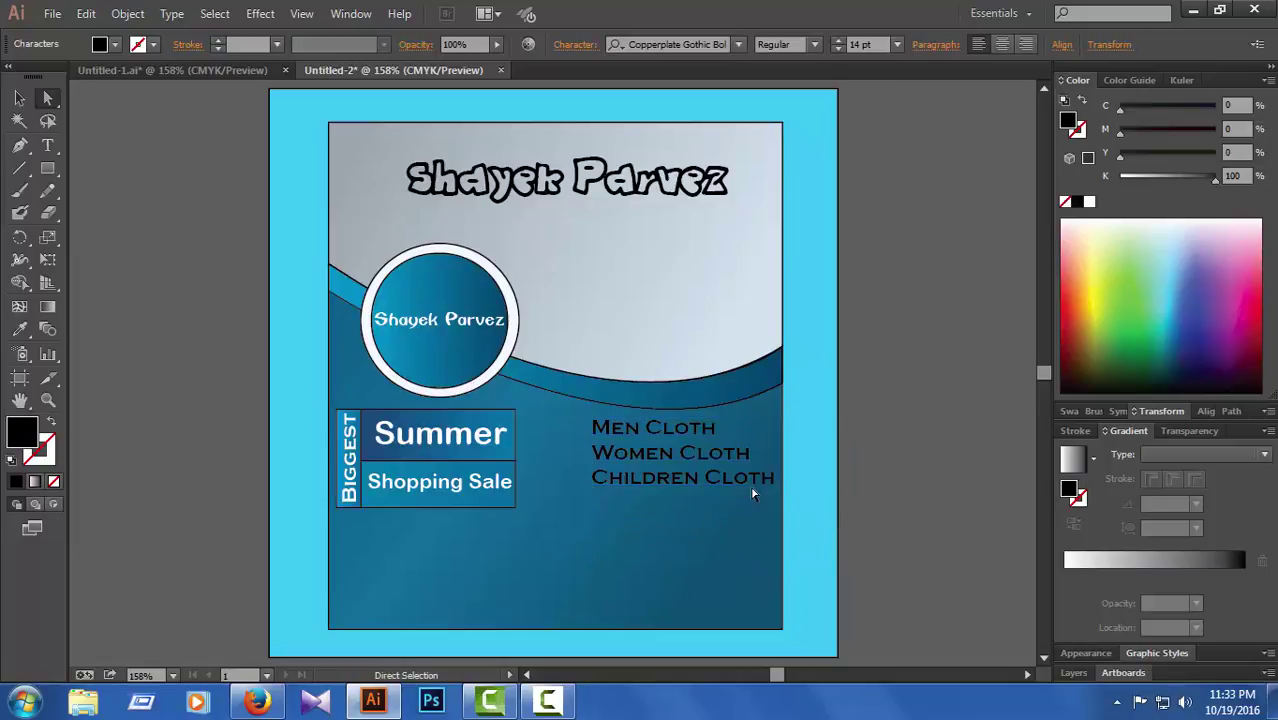